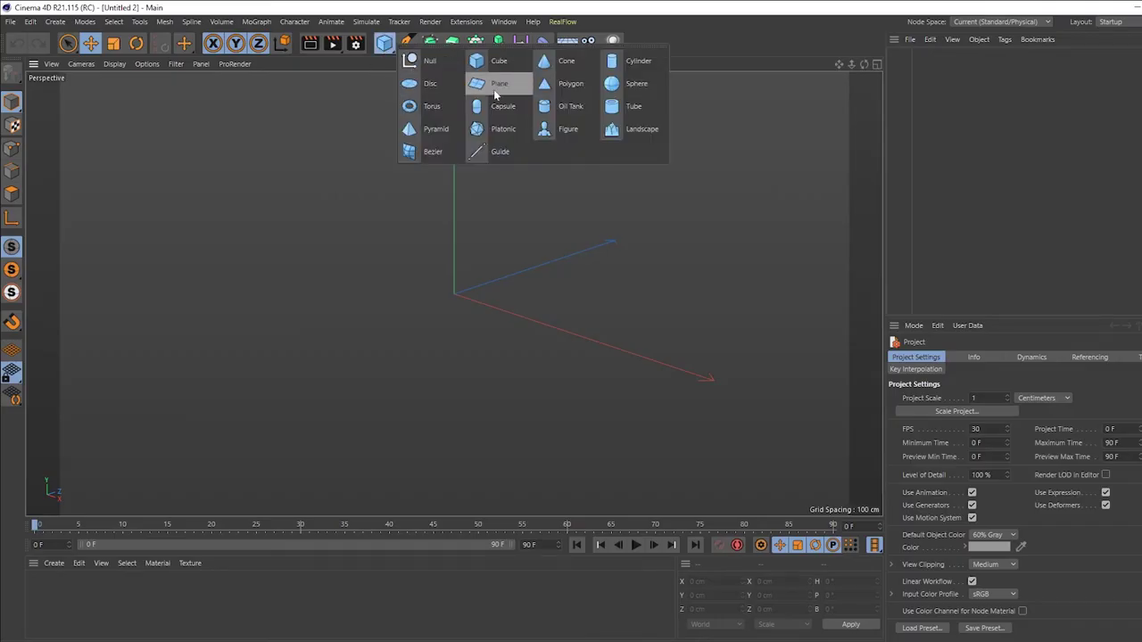
Add a floor plane and size it 460 × 300 cm.
{"action": "left_click_drag", "start_coordinate": [384, 43], "coordinate": [489, 93]}
{"action": "left_click", "coordinate": [983, 384]}
{"action": "type", "text": "4"}
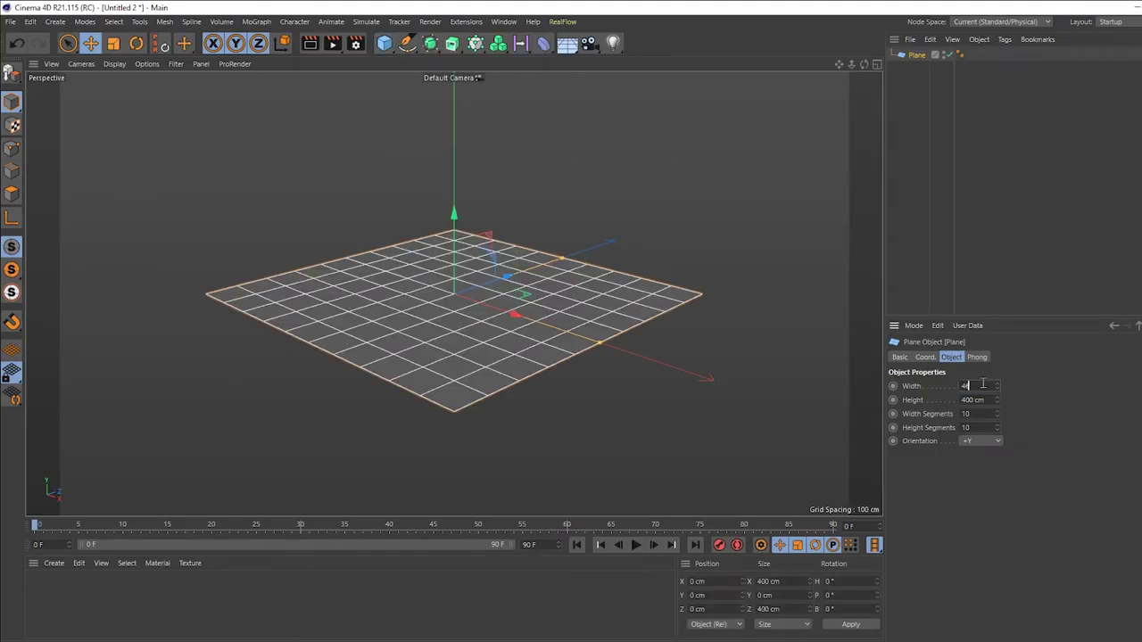
{"action": "type", "text": "0"}
{"action": "left_click", "coordinate": [982, 400]}
{"action": "type", "text": "3"}
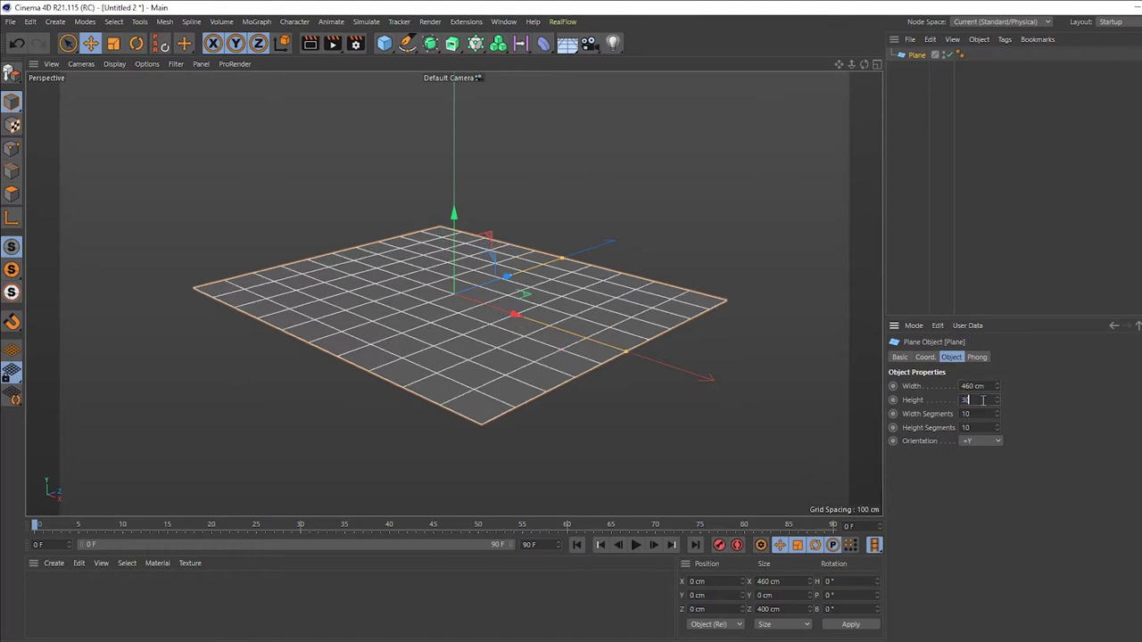
{"action": "key", "text": "Return"}
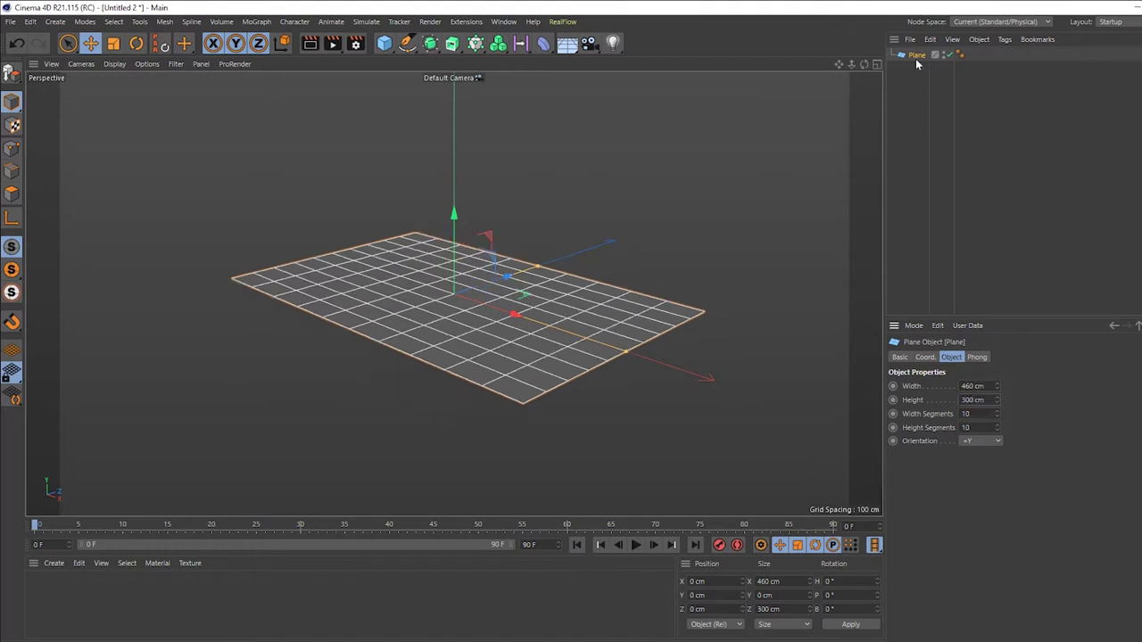
Give the floor plane a Cloth Collider tag and begin adding a second plane.
{"action": "right_click", "coordinate": [917, 59]}
{"action": "mouse_move", "coordinate": [958, 214]}
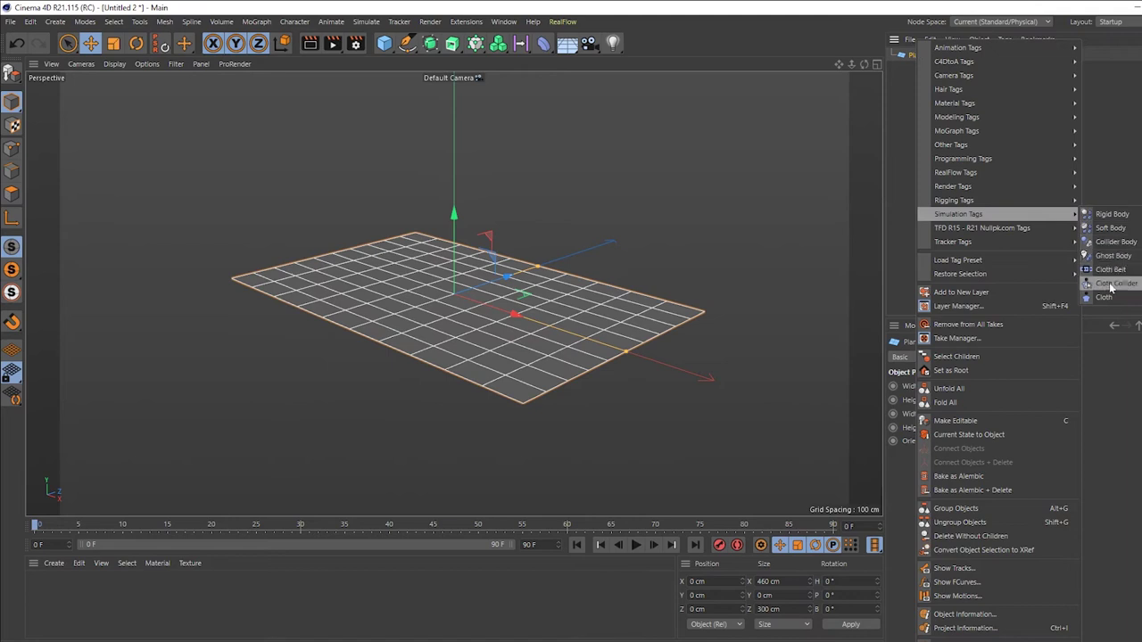
{"action": "left_click", "coordinate": [1112, 284]}
{"action": "left_click", "coordinate": [732, 230]}
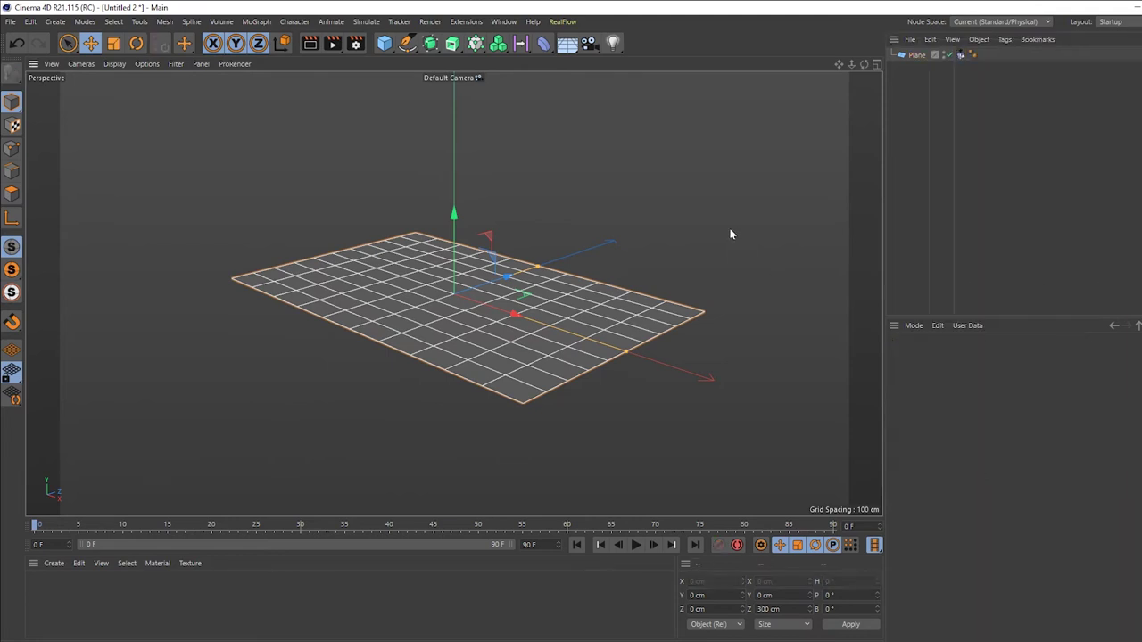
{"action": "left_click", "coordinate": [384, 43]}
Add a second plane sized 35 × 50 cm with 8 × 6 segments.
{"action": "left_click", "coordinate": [496, 85]}
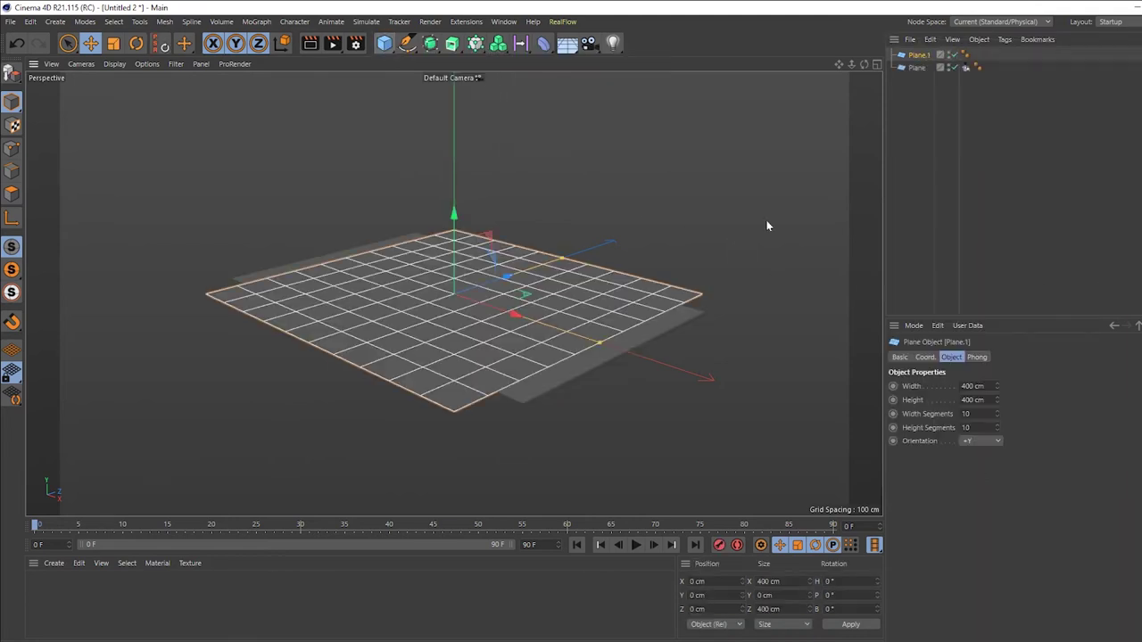
{"action": "left_click", "coordinate": [970, 384]}
{"action": "type", "text": "35"}
{"action": "key", "text": "Tab"}
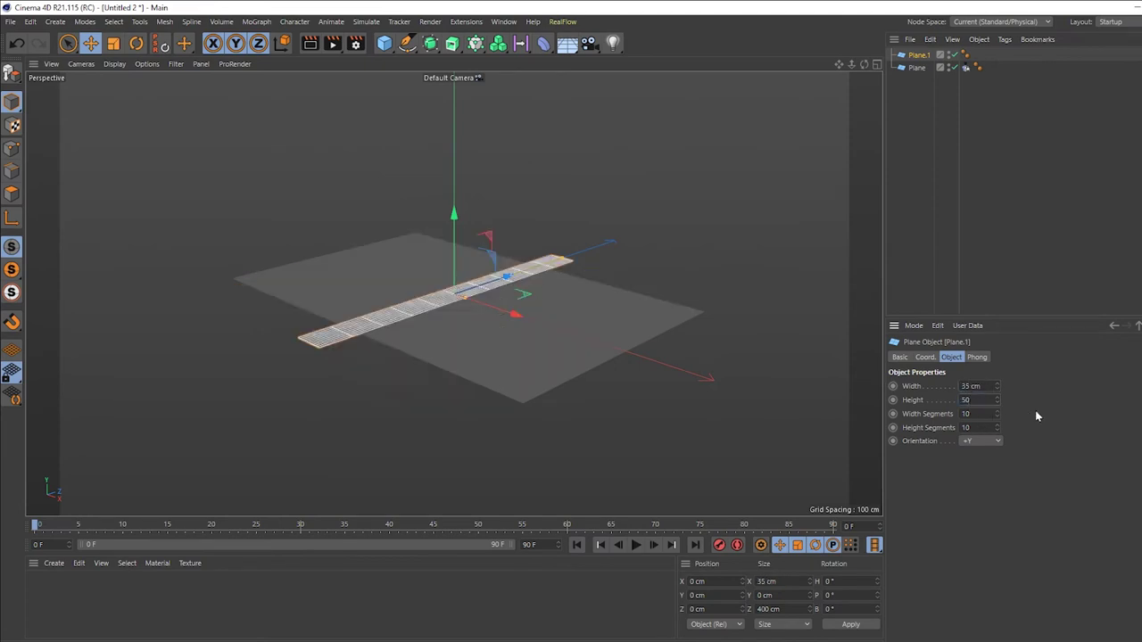
{"action": "key", "text": "Return"}
{"action": "type", "text": "8"}
{"action": "double_click", "coordinate": [976, 427]}
{"action": "type", "text": "6"}
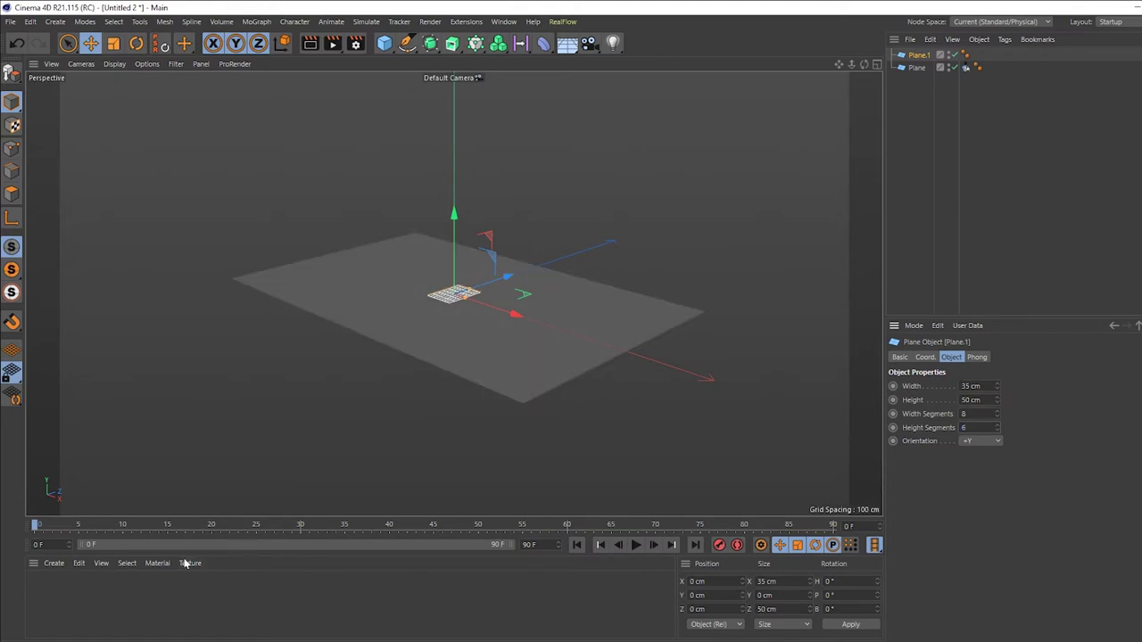
Create a bright white luminance material Mat and apply it to the small sheet.
{"action": "double_click", "coordinate": [85, 598]}
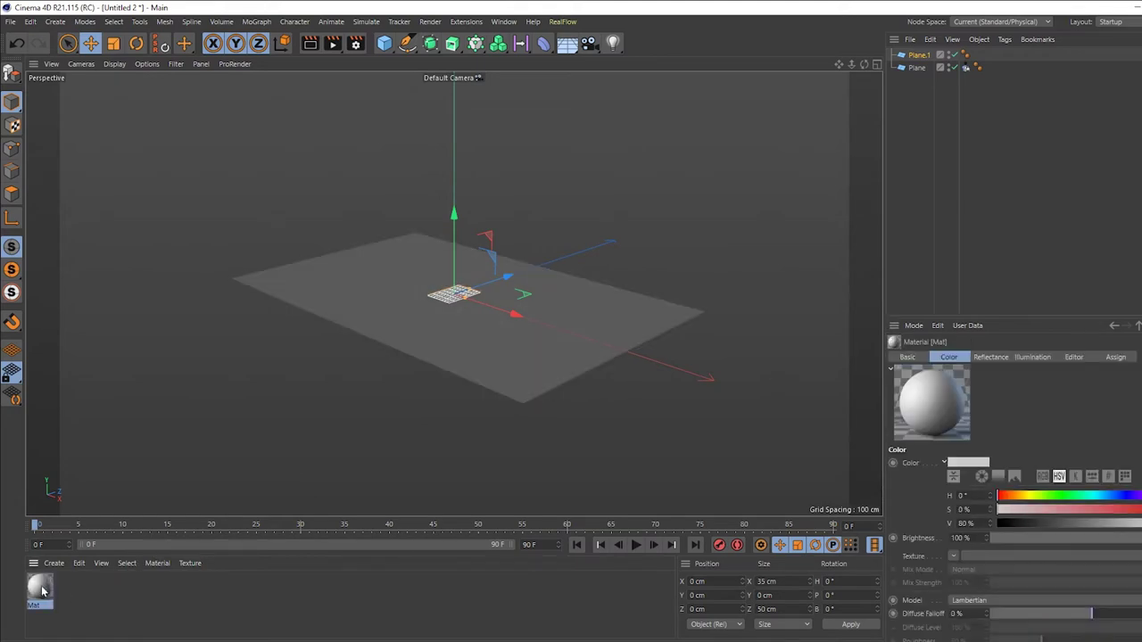
{"action": "double_click", "coordinate": [40, 588]}
{"action": "left_click", "coordinate": [252, 252]}
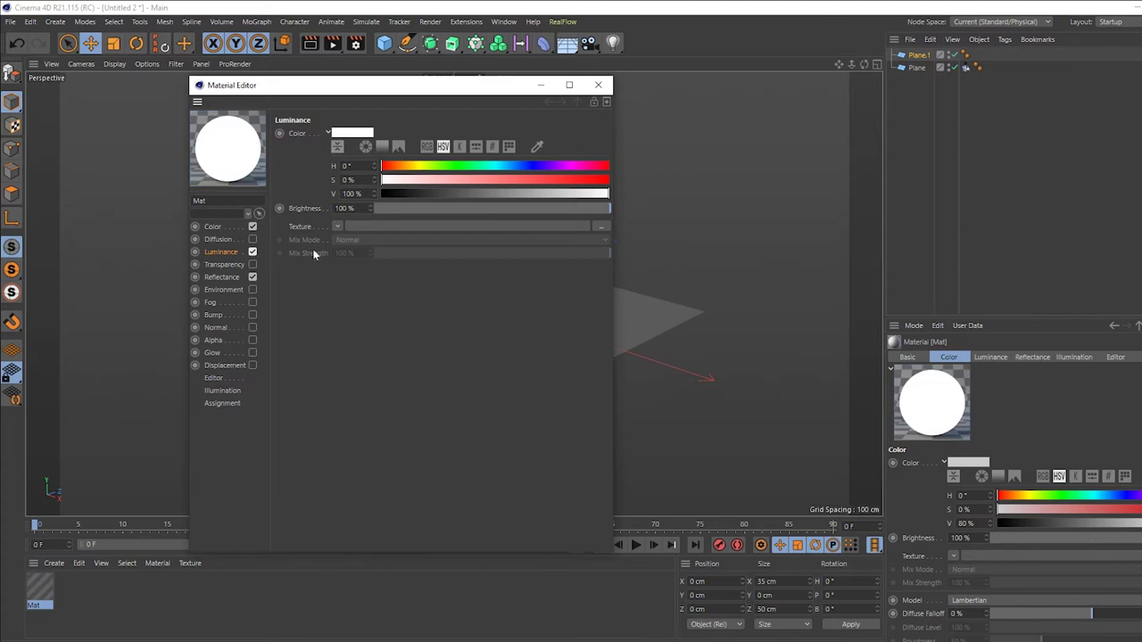
{"action": "left_click", "coordinate": [545, 194]}
{"action": "left_click", "coordinate": [598, 85]}
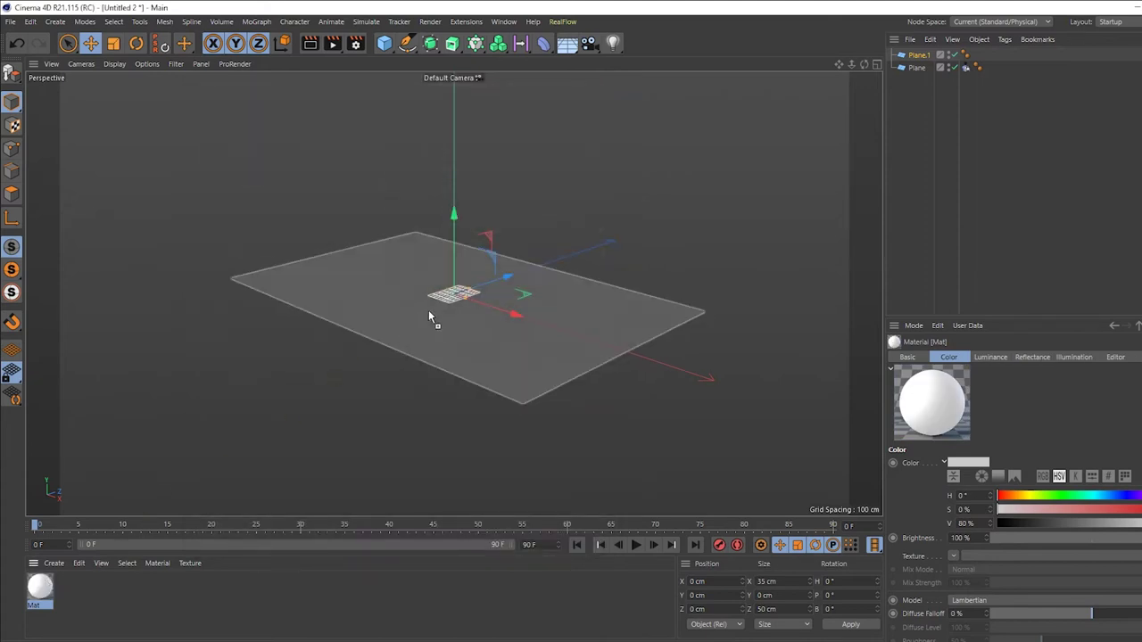
{"action": "left_click_drag", "start_coordinate": [226, 462], "coordinate": [444, 299]}
Add a Cloner and place the small sheet Plane.1 inside it.
{"action": "left_click", "coordinate": [594, 170]}
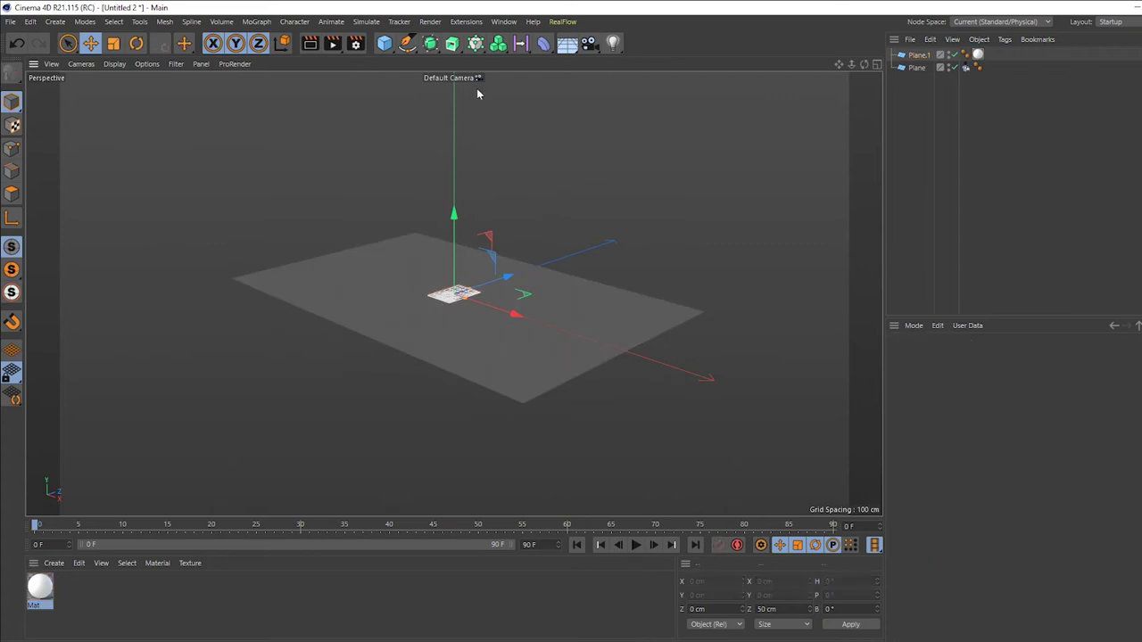
{"action": "left_click", "coordinate": [476, 43]}
{"action": "left_click_drag", "start_coordinate": [602, 238], "coordinate": [763, 184], "text": "alt"}
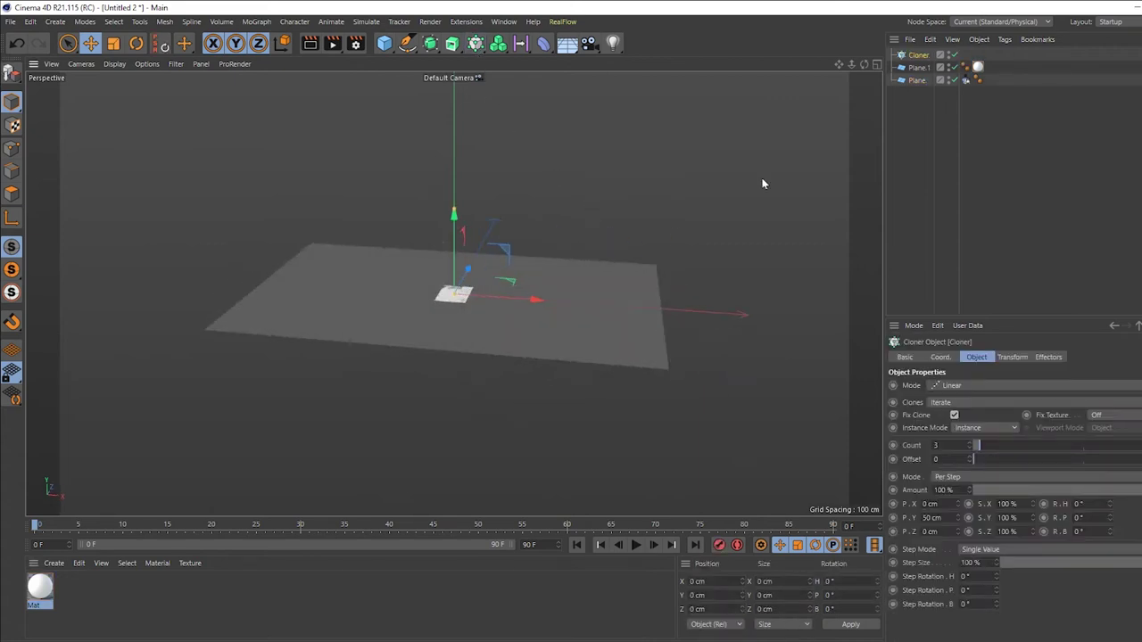
{"action": "left_click_drag", "start_coordinate": [906, 69], "coordinate": [915, 56]}
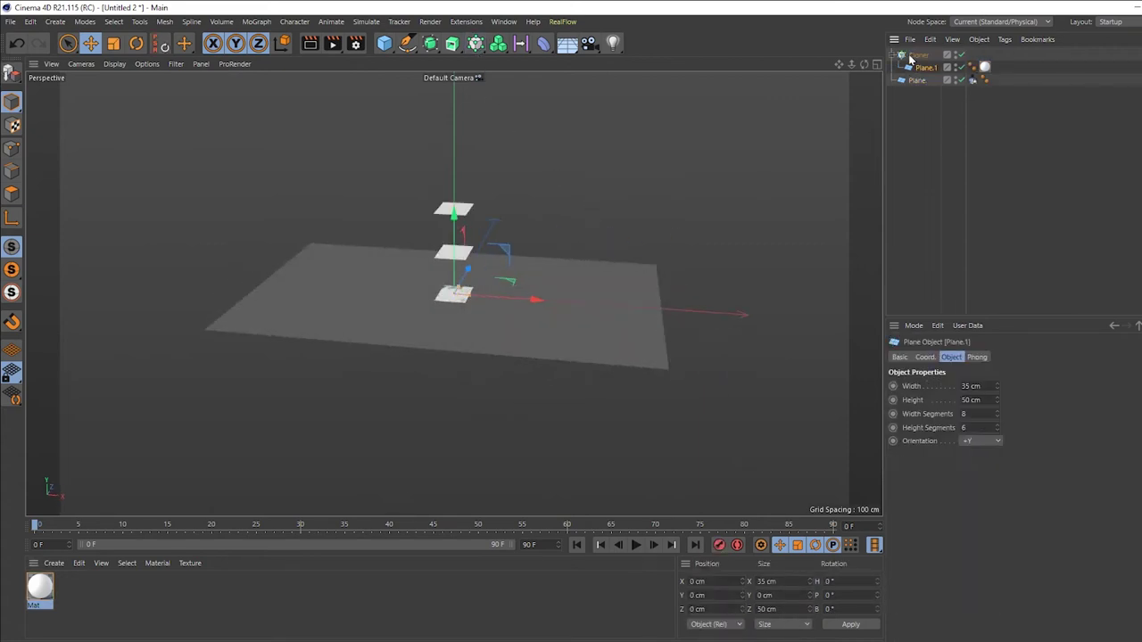
{"action": "left_click", "coordinate": [918, 56]}
Set the Cloner to a 4 × 1 × 3 Grid Array with tighter spacing, raised 1 cm.
{"action": "left_click", "coordinate": [986, 386]}
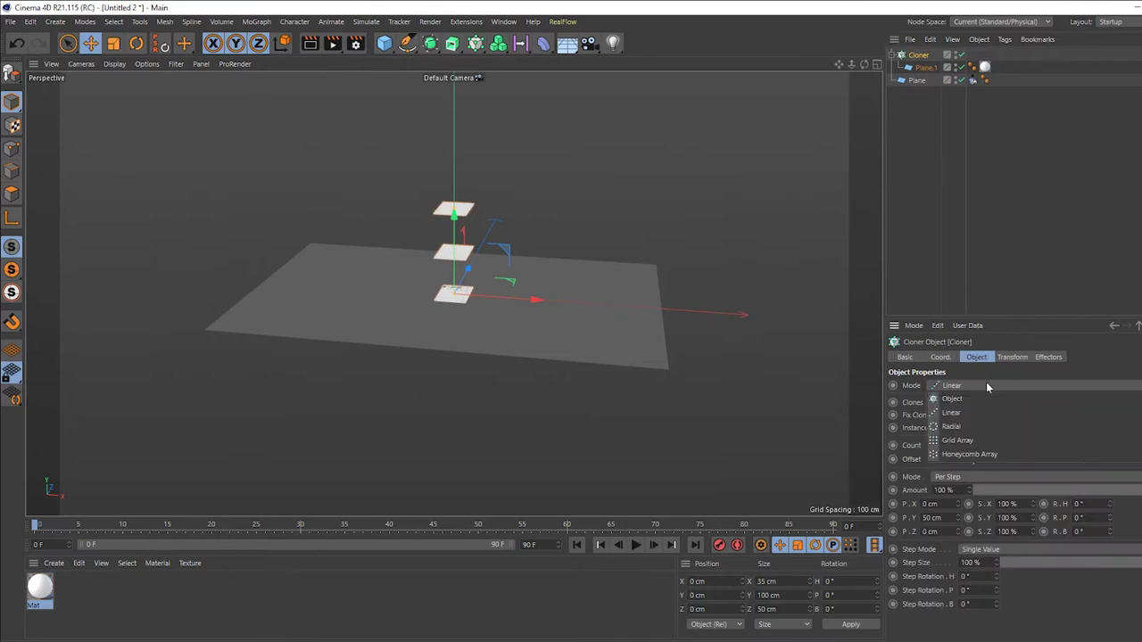
{"action": "left_click", "coordinate": [966, 442]}
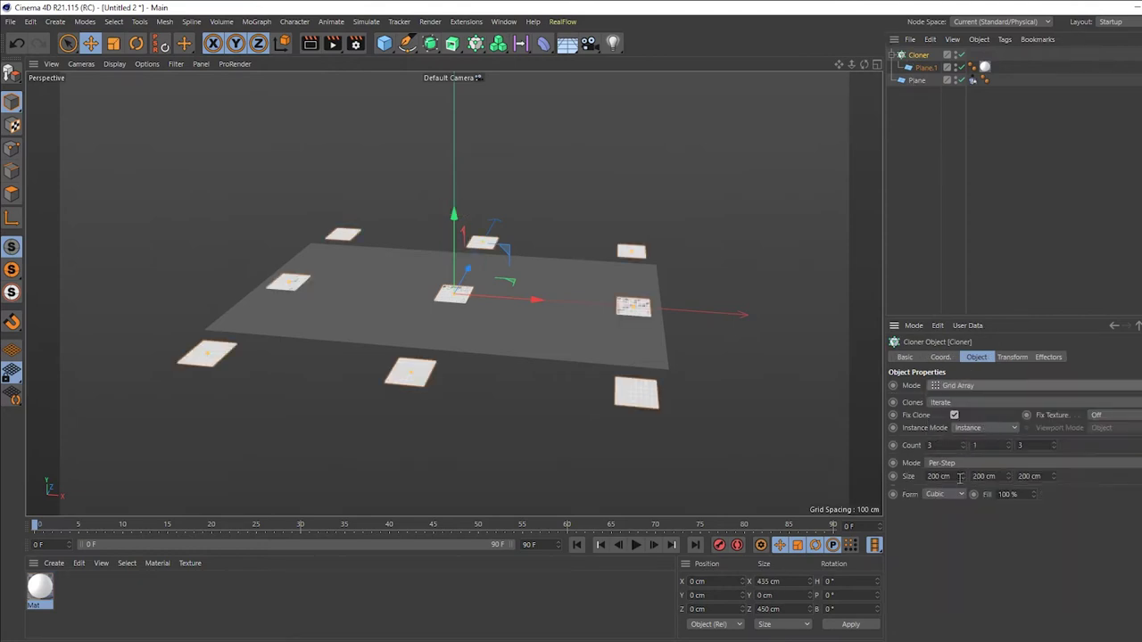
{"action": "mouse_move", "coordinate": [962, 476]}
{"action": "left_mouse_down"}
{"action": "mouse_move", "coordinate": [1015, 483]}
{"action": "mouse_move", "coordinate": [1054, 517]}
{"action": "left_mouse_up"}
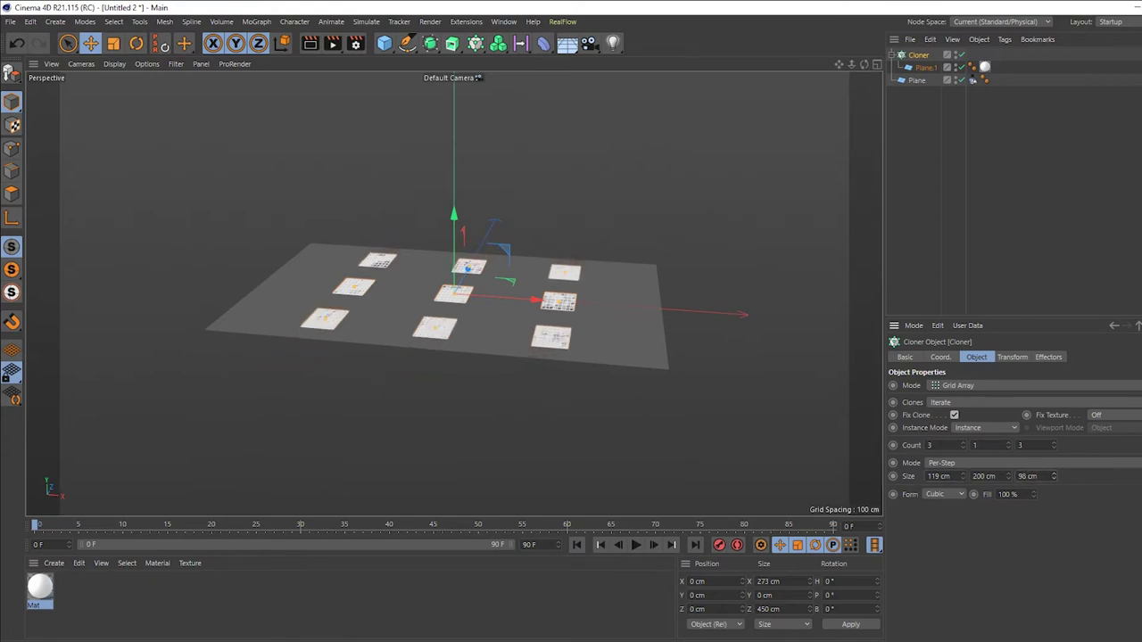
{"action": "left_click", "coordinate": [958, 442]}
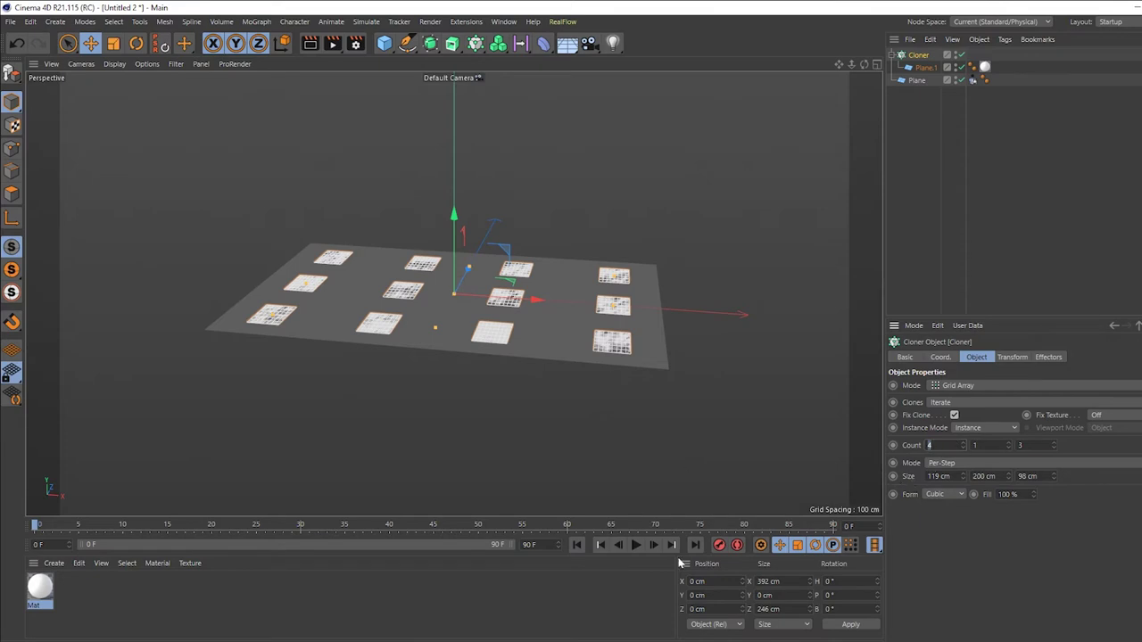
{"action": "left_click", "coordinate": [705, 595]}
{"action": "type", "text": "1"}
{"action": "left_click", "coordinate": [837, 629]}
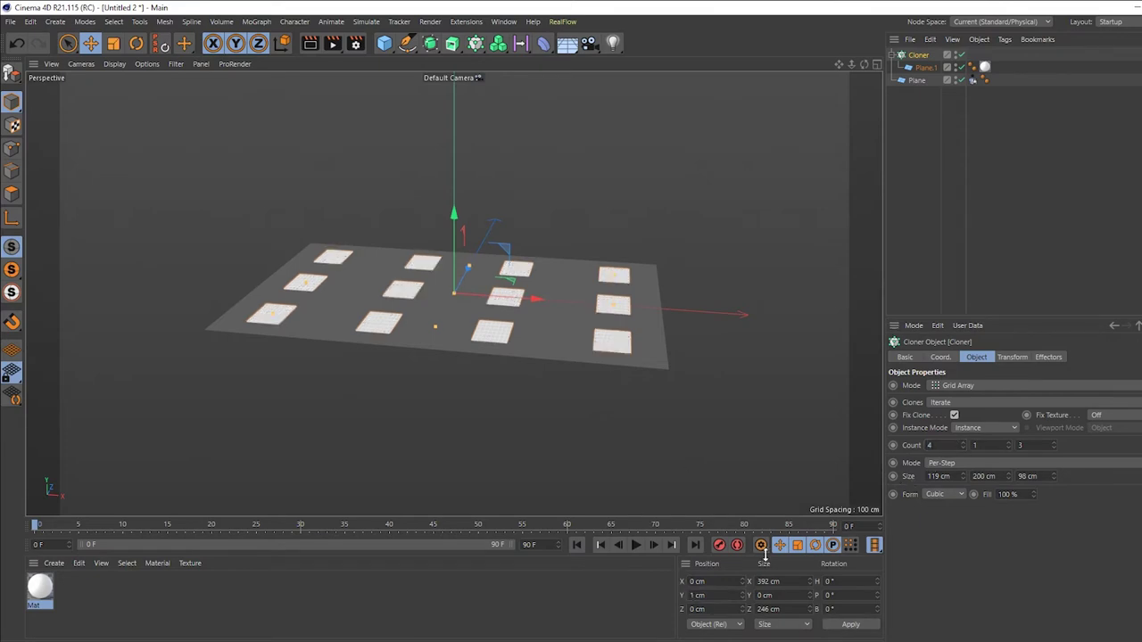
{"action": "scroll", "coordinate": [518, 297], "scroll_direction": "up", "scroll_amount": 3}
{"action": "scroll", "coordinate": [518, 297], "scroll_direction": "up", "scroll_amount": 2}
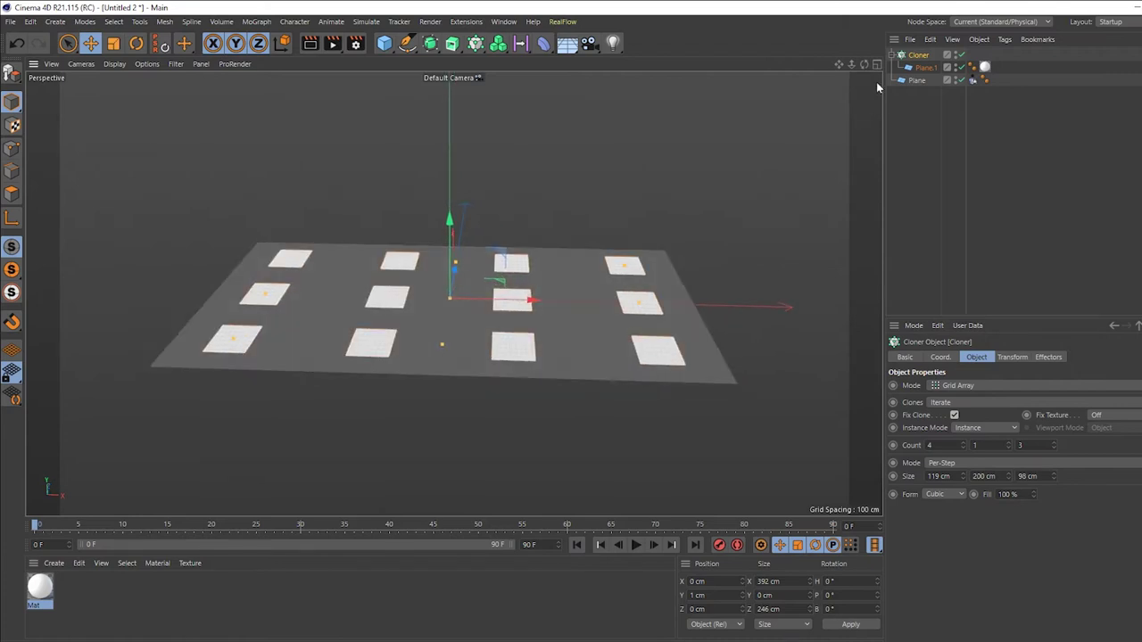
Add a Random effector: 0 Y offset, 25 cm X offset, rotation up to 89°.
{"action": "left_click", "coordinate": [266, 20]}
{"action": "mouse_move", "coordinate": [294, 42]}
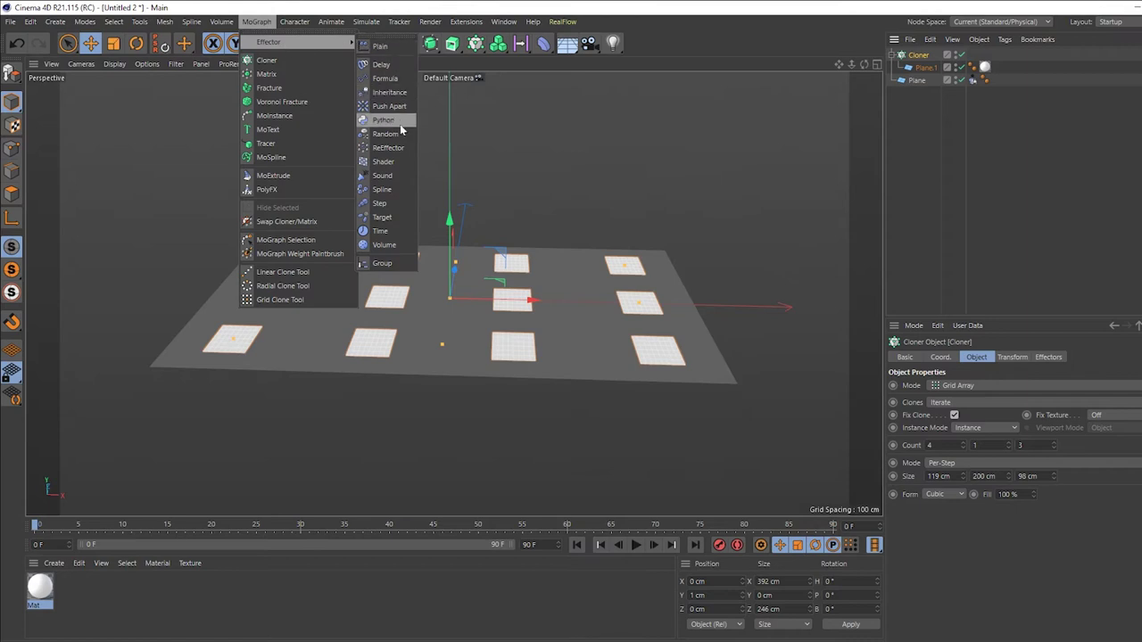
{"action": "left_click", "coordinate": [385, 134]}
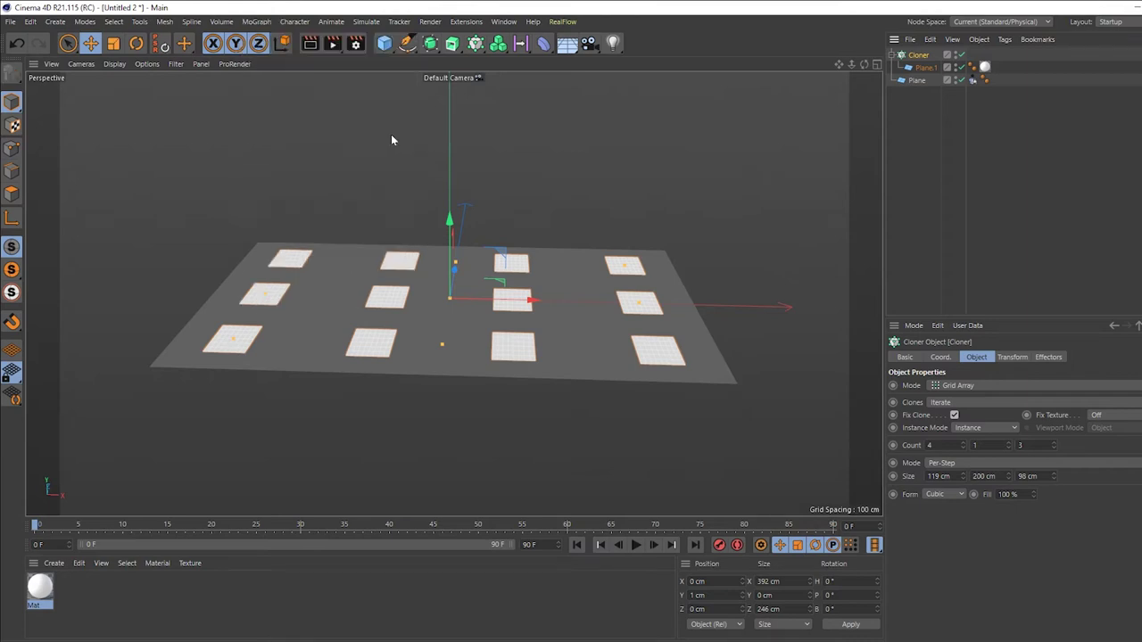
{"action": "left_click", "coordinate": [1013, 358]}
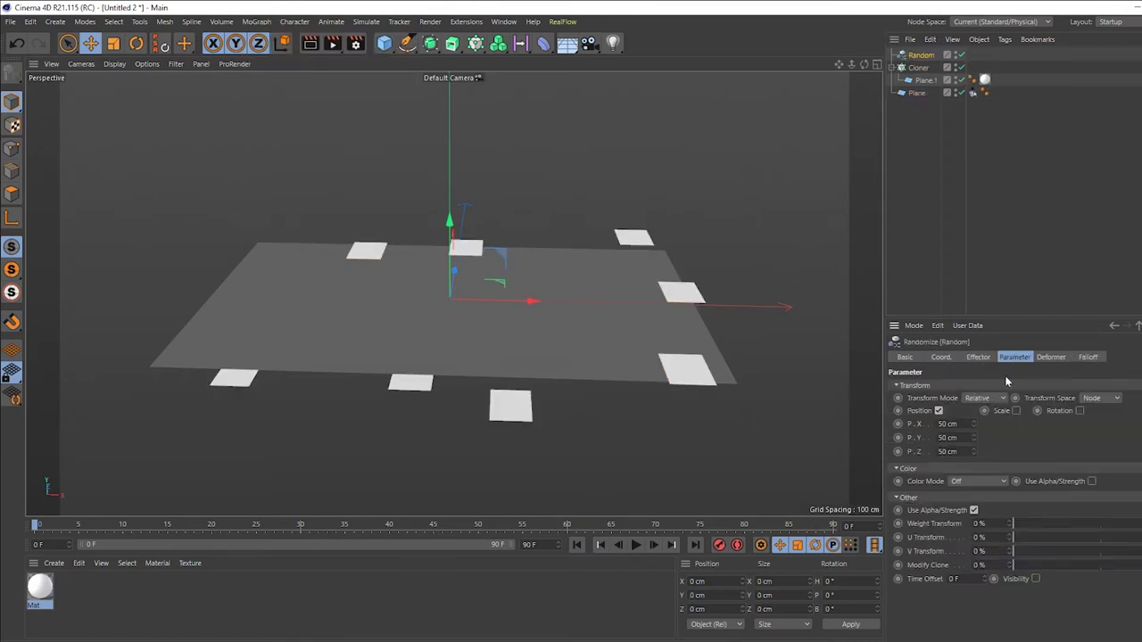
{"action": "left_click", "coordinate": [969, 438]}
{"action": "type", "text": "0"}
{"action": "key", "text": "Return"}
{"action": "left_click", "coordinate": [1080, 410]}
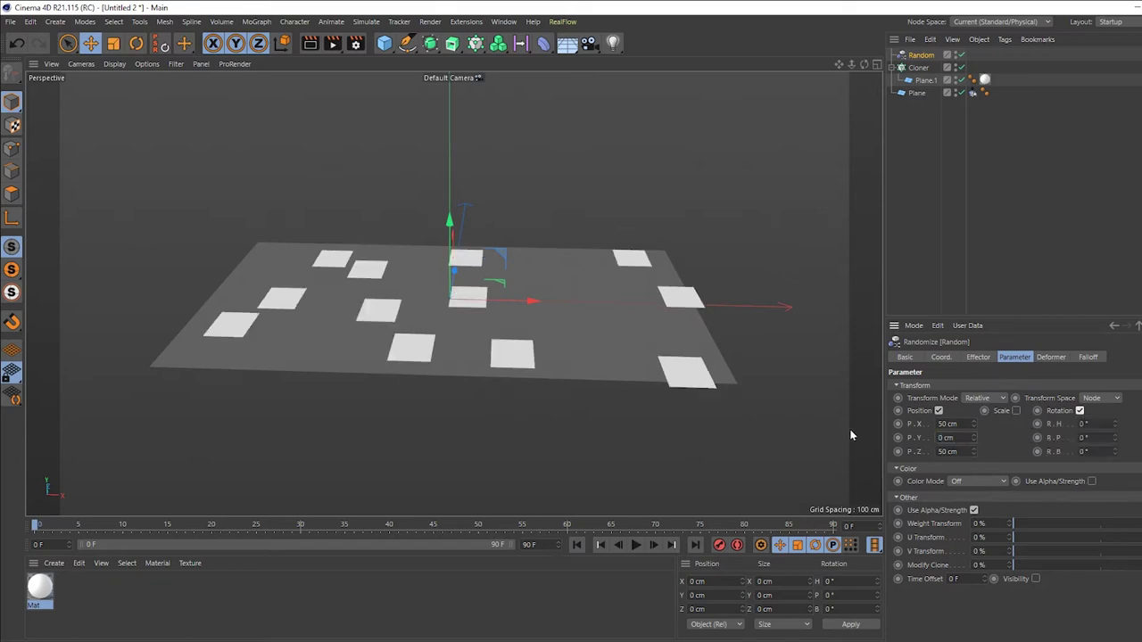
{"action": "left_click_drag", "start_coordinate": [974, 425], "coordinate": [976, 455]}
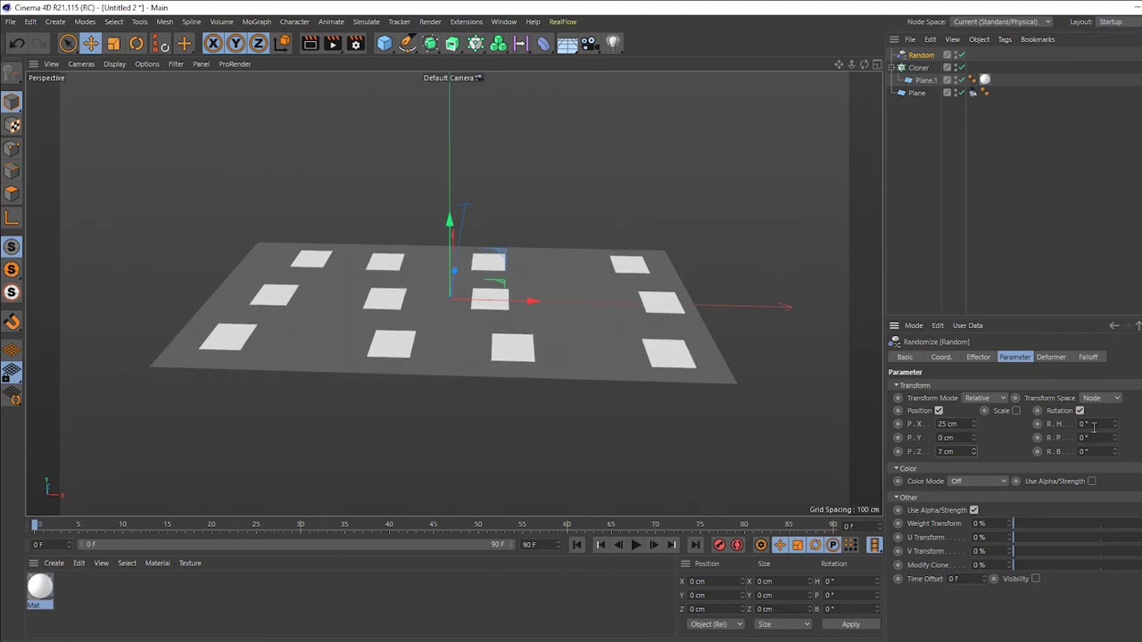
{"action": "left_click_drag", "start_coordinate": [1115, 433], "coordinate": [970, 399]}
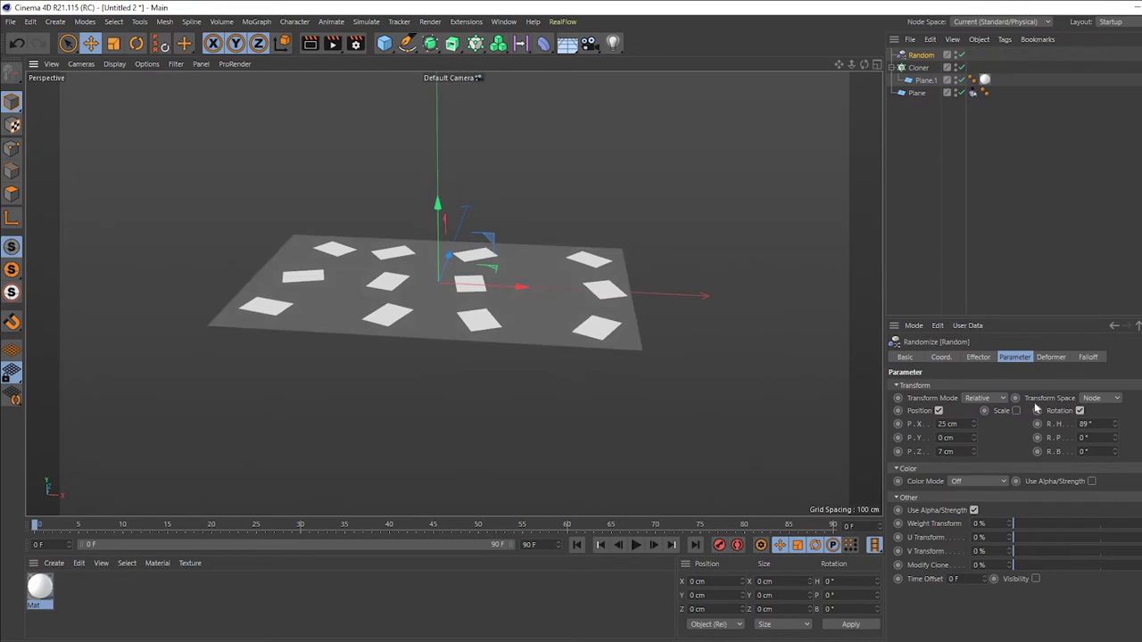
{"action": "scroll", "coordinate": [552, 274], "scroll_direction": "down", "scroll_amount": 2}
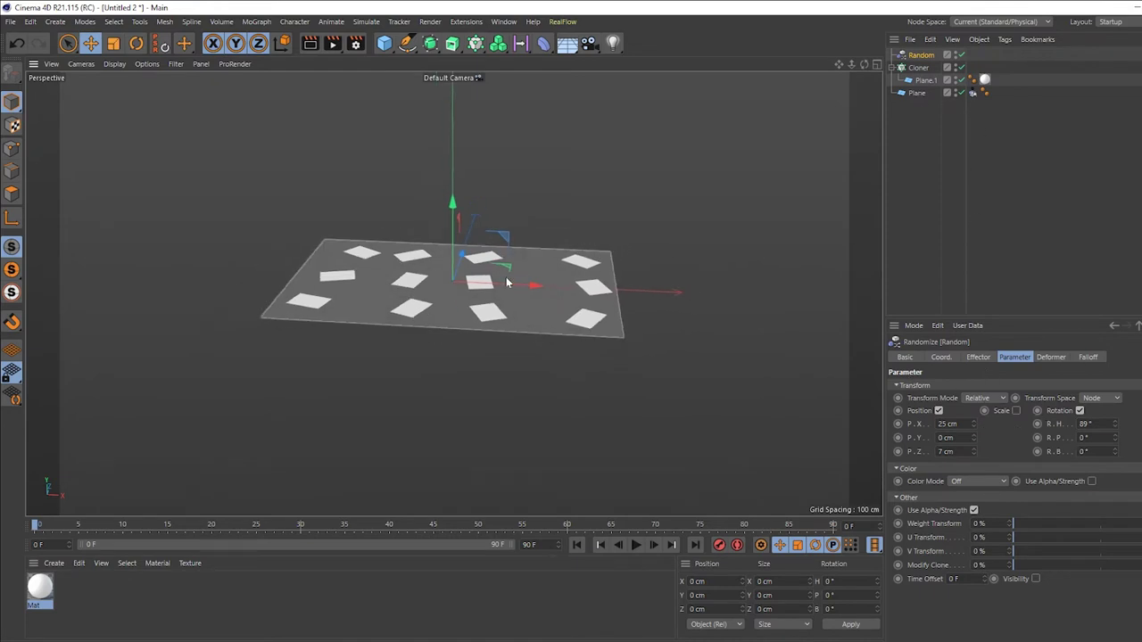
Add a Cloth tag to the paper sheet and view the card-covered plane frontally.
{"action": "left_click_drag", "start_coordinate": [469, 282], "coordinate": [489, 272], "text": "alt"}
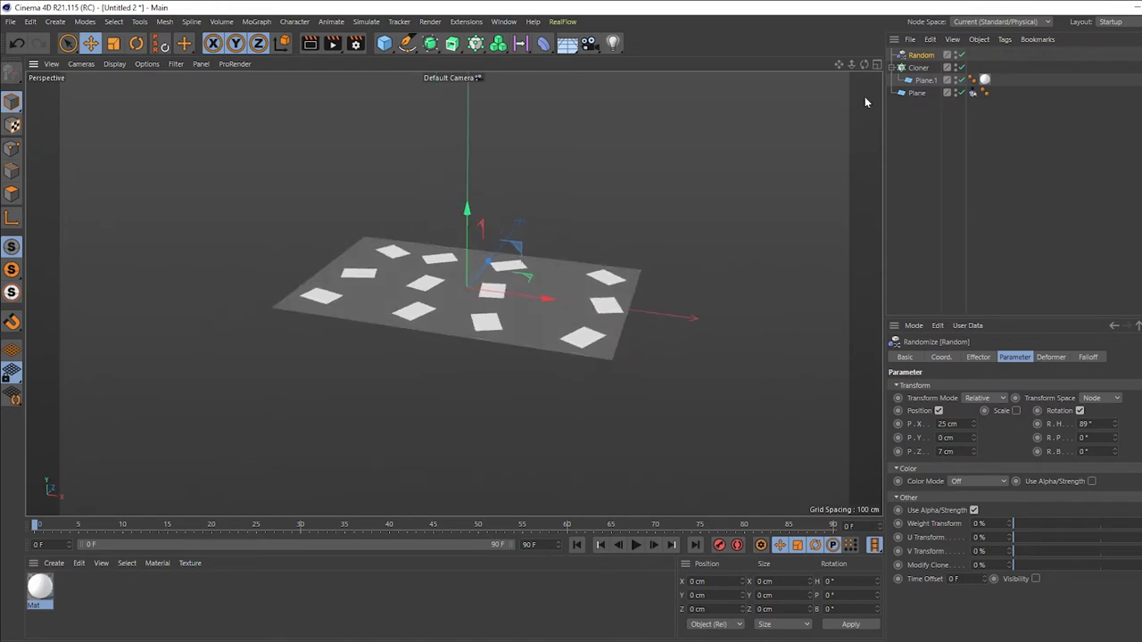
{"action": "left_click", "coordinate": [926, 82]}
{"action": "right_click", "coordinate": [926, 82]}
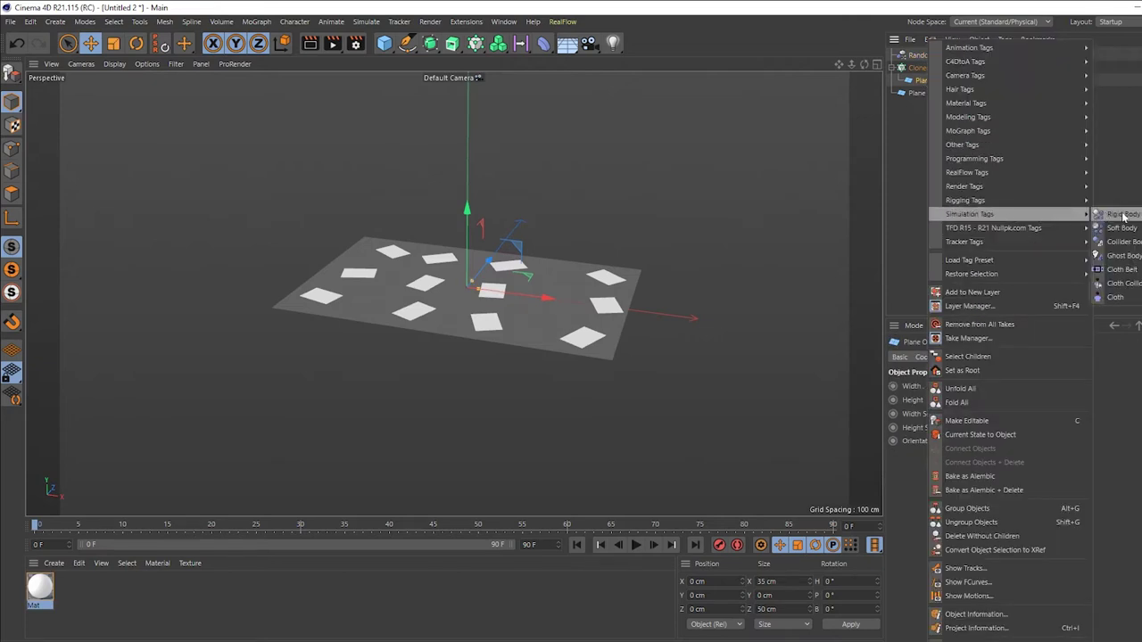
{"action": "mouse_move", "coordinate": [970, 214]}
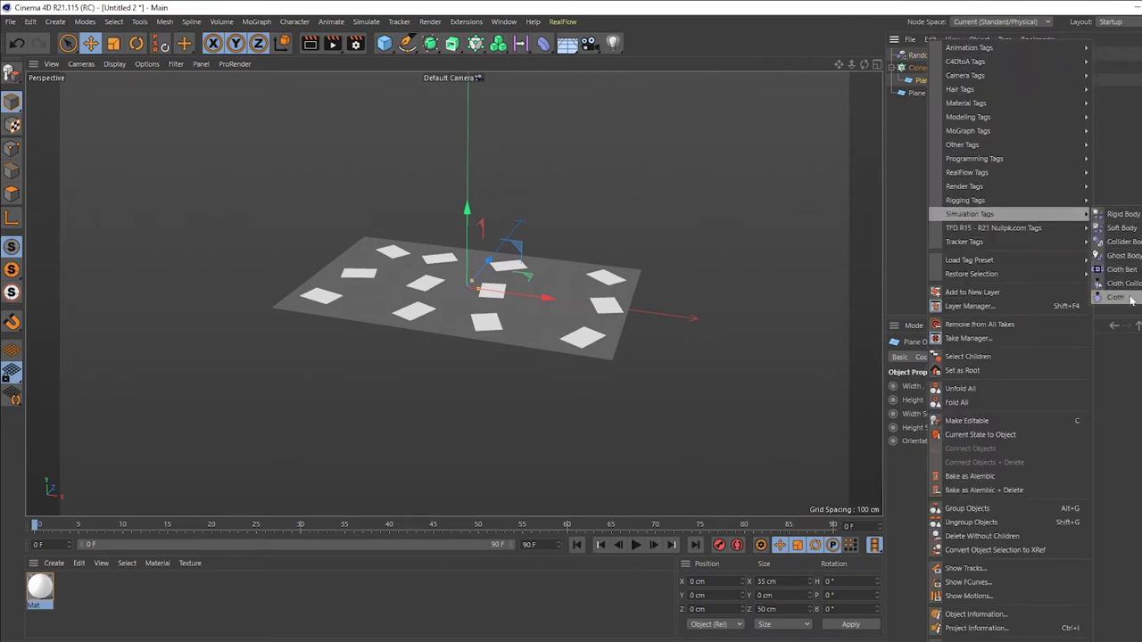
{"action": "left_click", "coordinate": [1130, 299]}
{"action": "scroll", "coordinate": [692, 135], "scroll_direction": "down", "scroll_amount": 2}
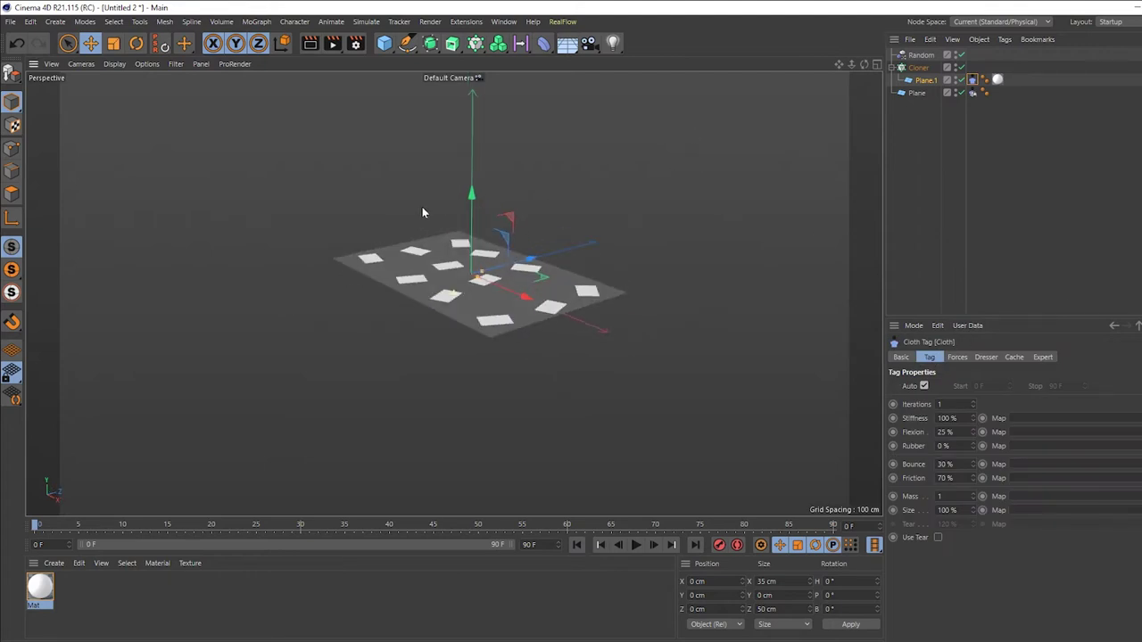
{"action": "mouse_move", "coordinate": [422, 207]}
{"action": "left_mouse_down", "text": "alt"}
{"action": "mouse_move", "coordinate": [444, 257]}
{"action": "mouse_move", "coordinate": [449, 247]}
{"action": "left_mouse_up", "text": "alt"}
{"action": "left_click", "coordinate": [584, 209]}
{"action": "mouse_move", "coordinate": [585, 209]}
{"action": "left_mouse_down", "text": "alt"}
{"action": "mouse_move", "coordinate": [423, 165]}
{"action": "mouse_move", "coordinate": [495, 167]}
{"action": "mouse_move", "coordinate": [430, 259]}
{"action": "mouse_move", "coordinate": [474, 346]}
{"action": "left_mouse_up", "text": "alt"}
Shape a new cube into a 461 × 8.139 × 309 cm slab at Y −4.908 cm.
{"action": "left_click", "coordinate": [384, 43]}
{"action": "scroll", "coordinate": [505, 189], "scroll_direction": "up", "scroll_amount": 3}
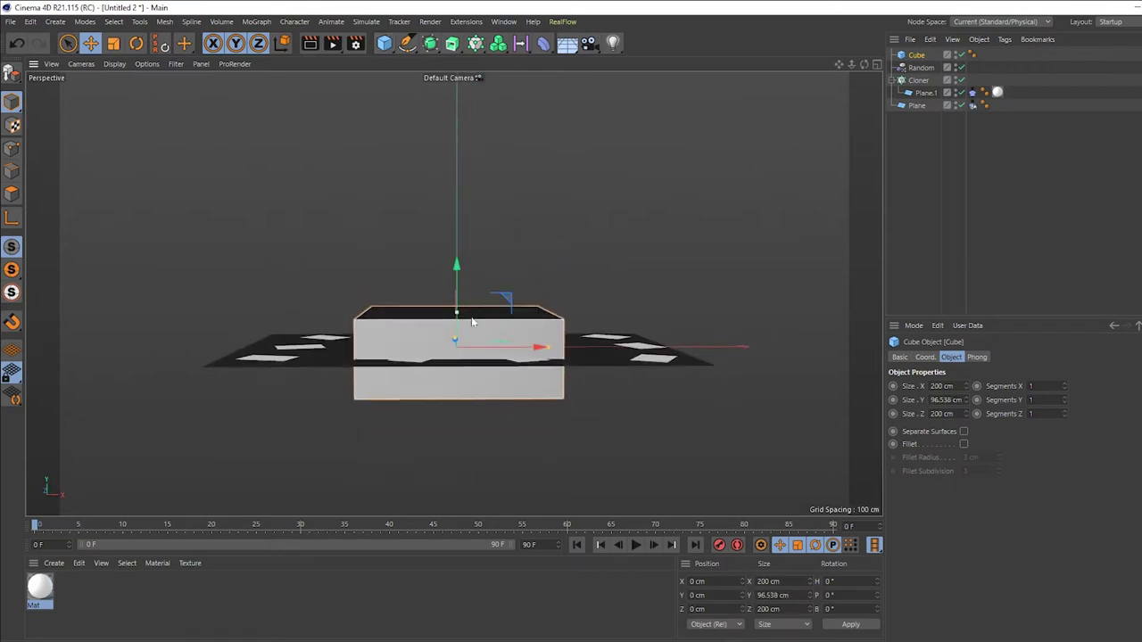
{"action": "scroll", "coordinate": [473, 346], "scroll_direction": "up", "scroll_amount": 3}
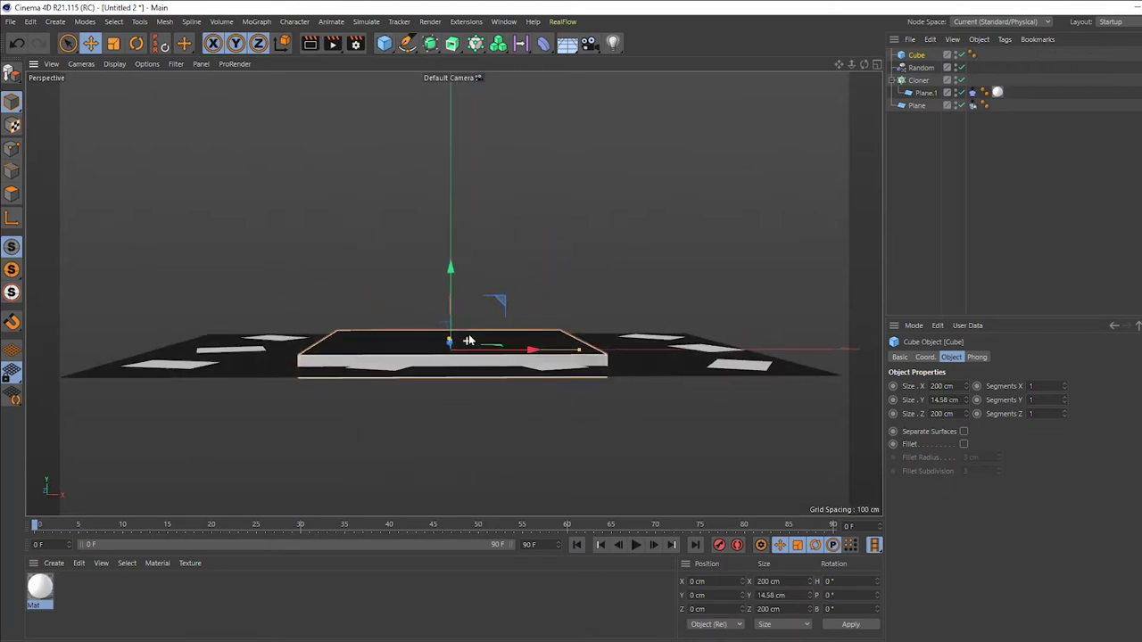
{"action": "left_click_drag", "start_coordinate": [454, 348], "coordinate": [455, 349]}
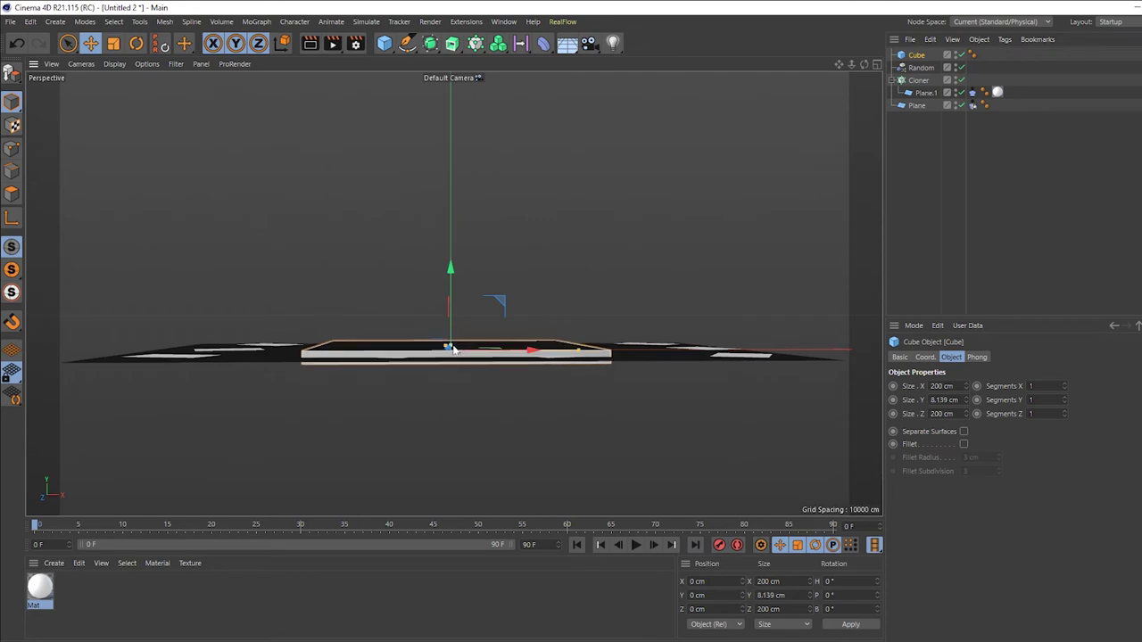
{"action": "left_click_drag", "start_coordinate": [450, 272], "coordinate": [460, 345]}
{"action": "scroll", "coordinate": [461, 344], "scroll_direction": "down", "scroll_amount": 2}
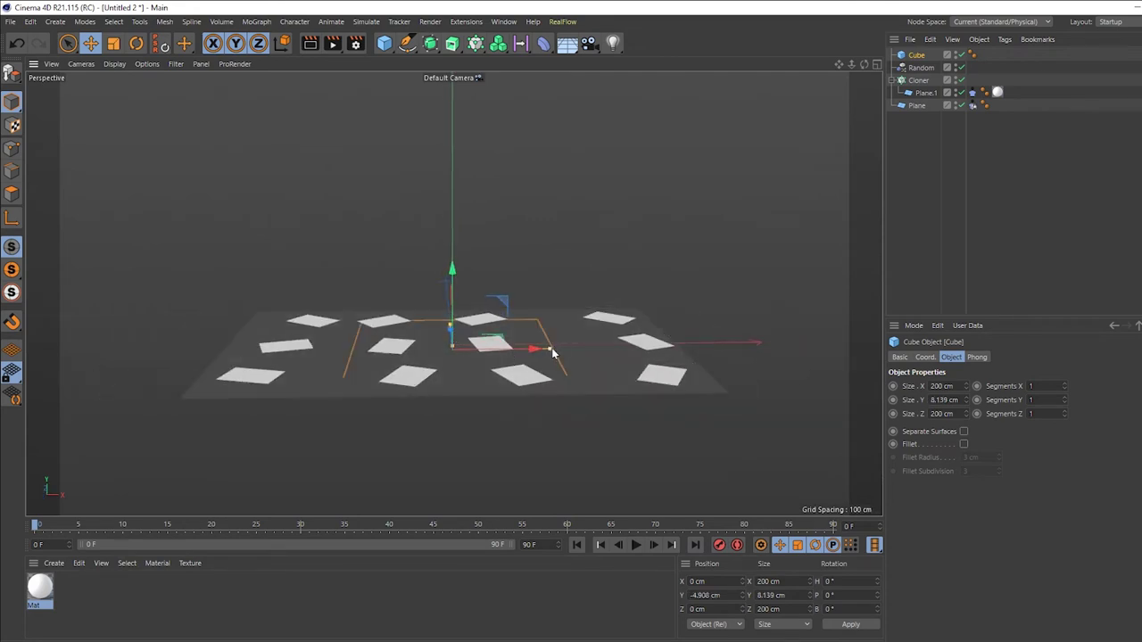
{"action": "mouse_move", "coordinate": [554, 351]}
{"action": "left_mouse_down"}
{"action": "mouse_move", "coordinate": [677, 362]}
{"action": "mouse_move", "coordinate": [680, 351]}
{"action": "mouse_move", "coordinate": [584, 274]}
{"action": "mouse_move", "coordinate": [732, 263]}
{"action": "mouse_move", "coordinate": [608, 251]}
{"action": "left_mouse_up"}
{"action": "left_click", "coordinate": [876, 65]}
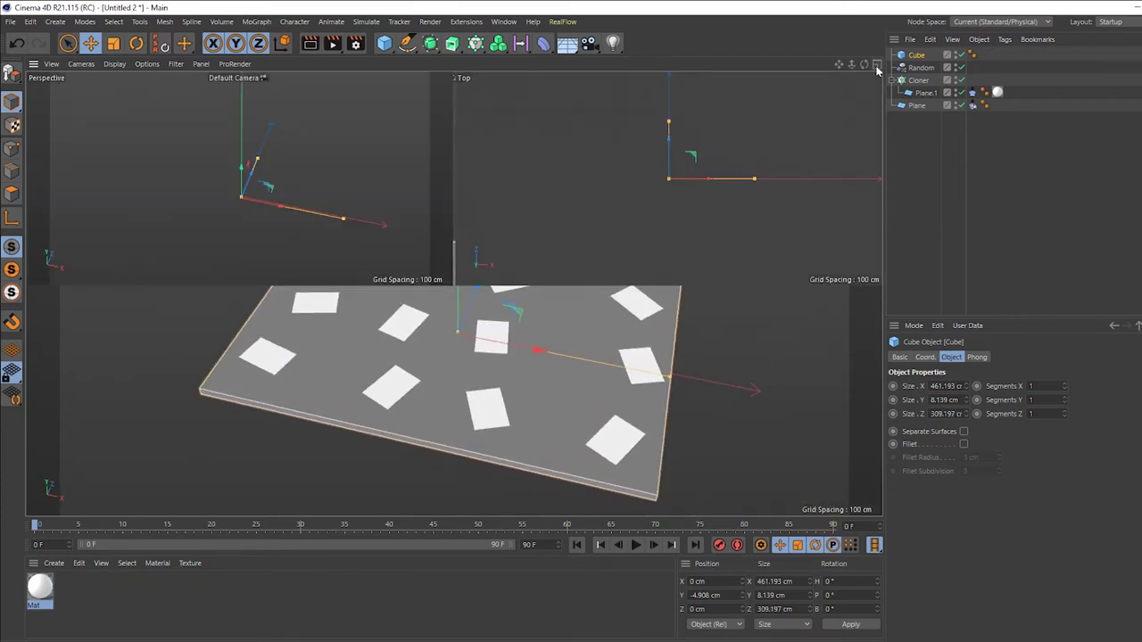
{"action": "left_click", "coordinate": [876, 64]}
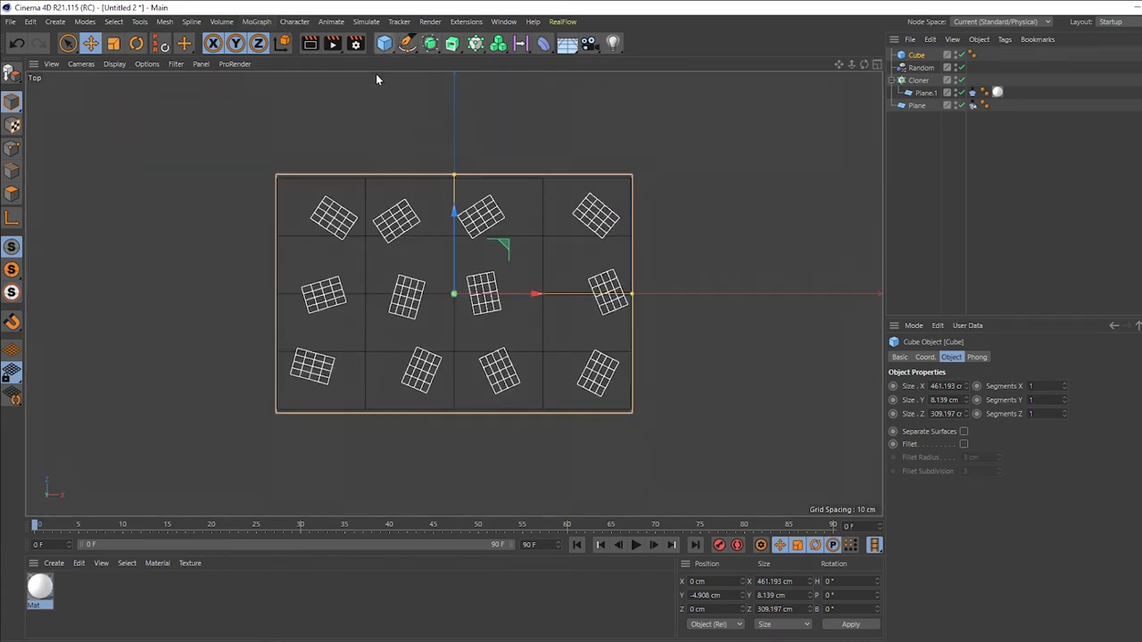
Make a thin cylinder leg and copy it to the tabletop's four corners.
{"action": "left_click", "coordinate": [384, 45]}
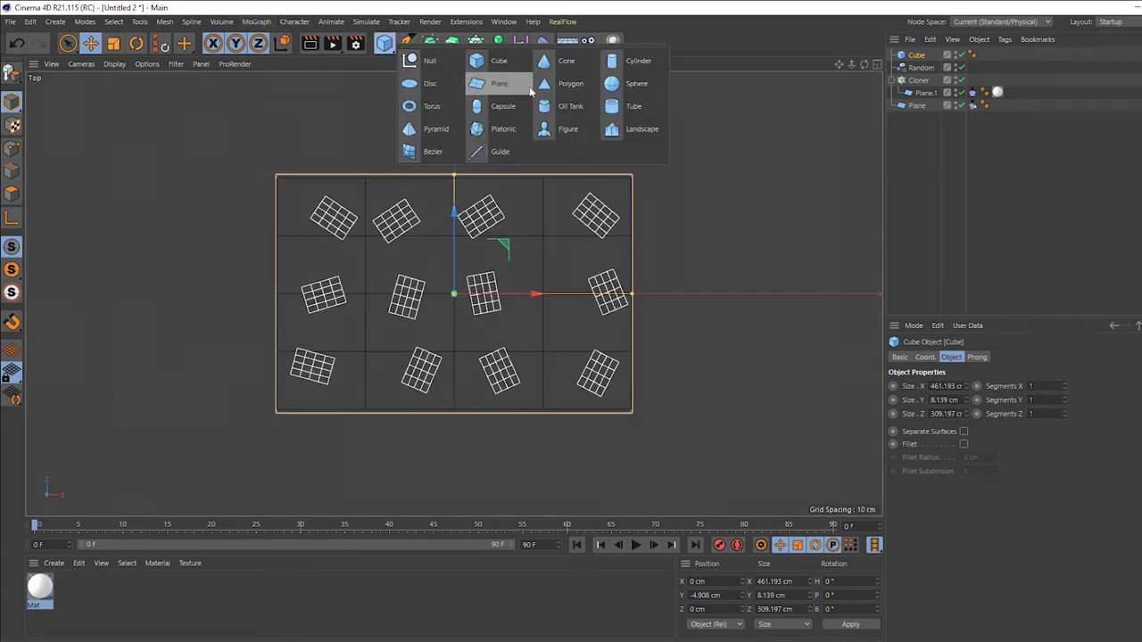
{"action": "left_click", "coordinate": [633, 62]}
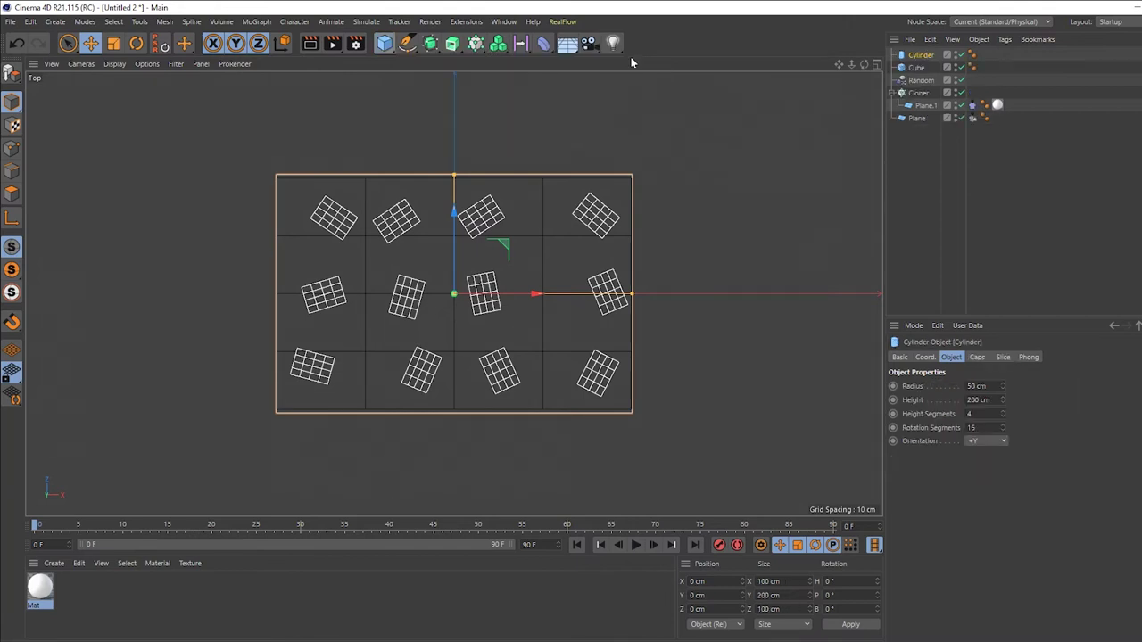
{"action": "left_click_drag", "start_coordinate": [492, 301], "coordinate": [346, 305]}
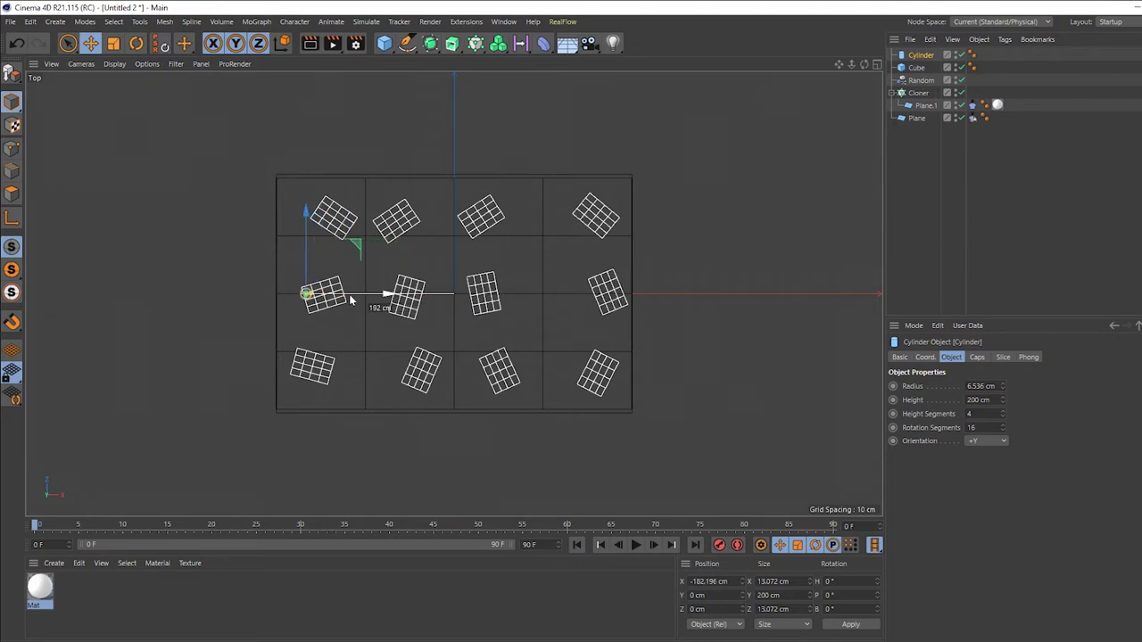
{"action": "mouse_move", "coordinate": [302, 213]}
{"action": "left_mouse_down"}
{"action": "mouse_move", "coordinate": [299, 311]}
{"action": "mouse_move", "coordinate": [305, 124]}
{"action": "left_mouse_up"}
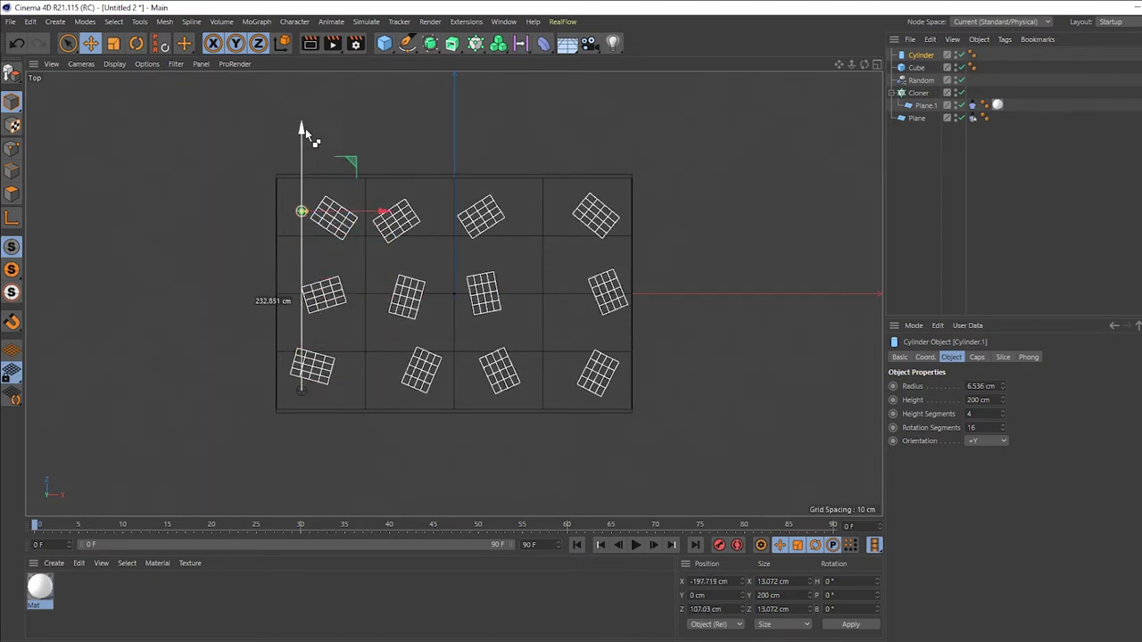
{"action": "left_click", "coordinate": [303, 389], "text": "shift"}
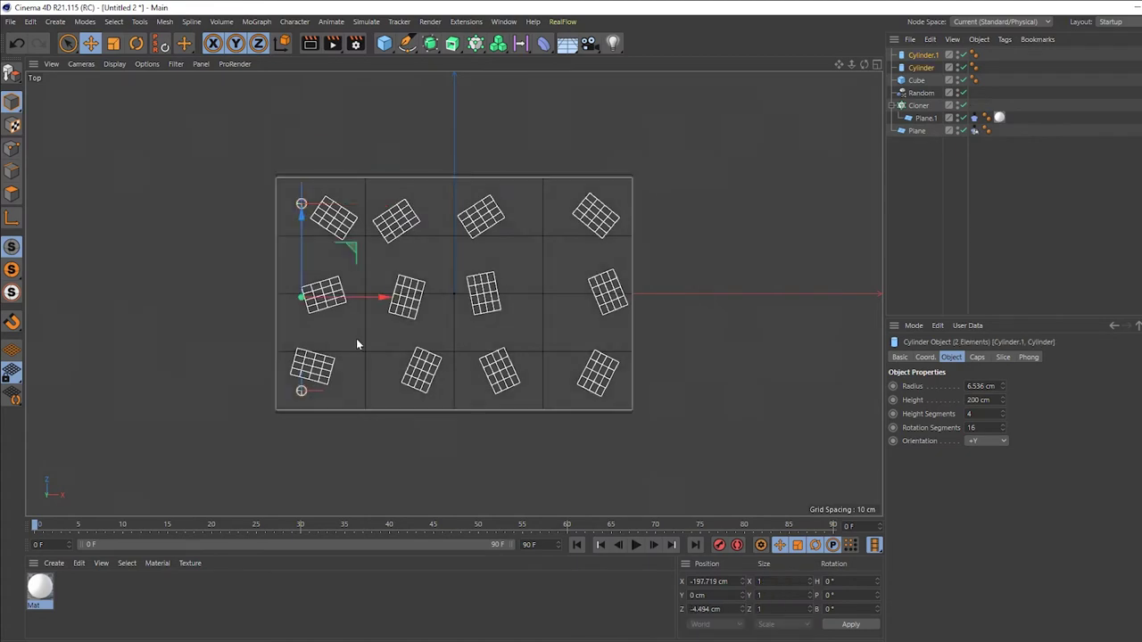
{"action": "left_click_drag", "start_coordinate": [382, 298], "coordinate": [688, 302]}
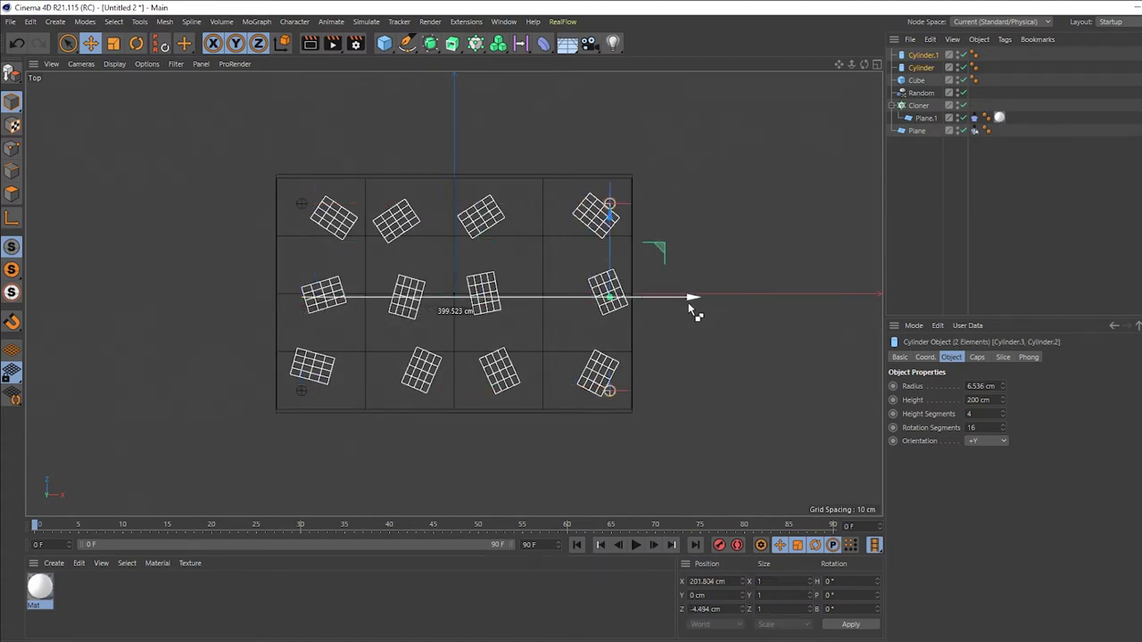
{"action": "left_click", "coordinate": [301, 206], "text": "shift"}
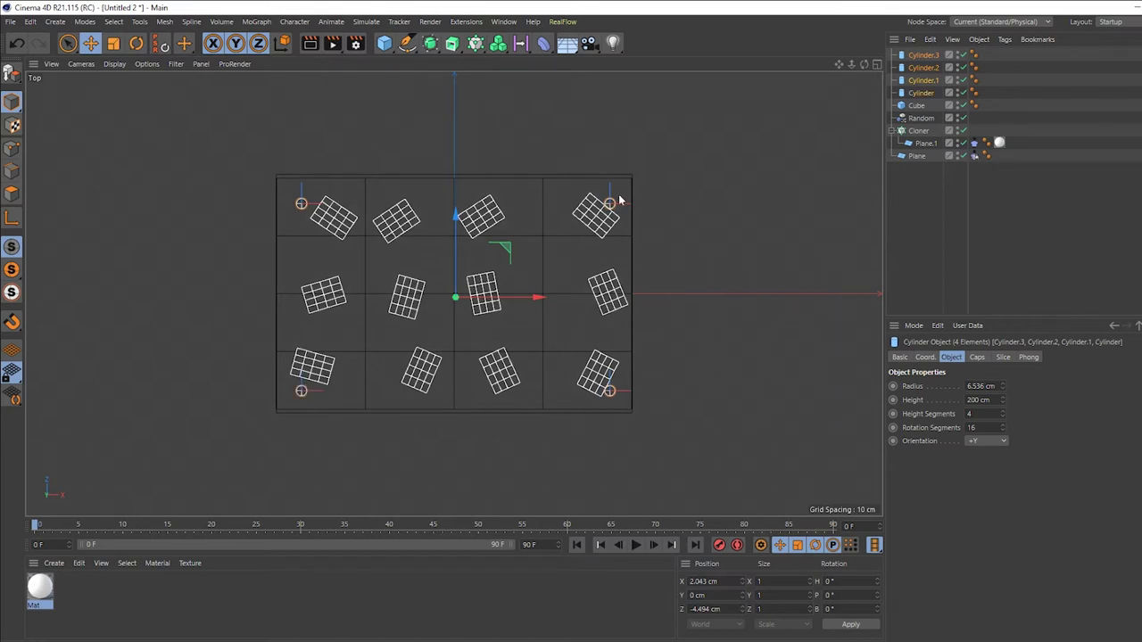
In the perspective view, lower the four legs beneath the tabletop.
{"action": "left_click", "coordinate": [879, 65]}
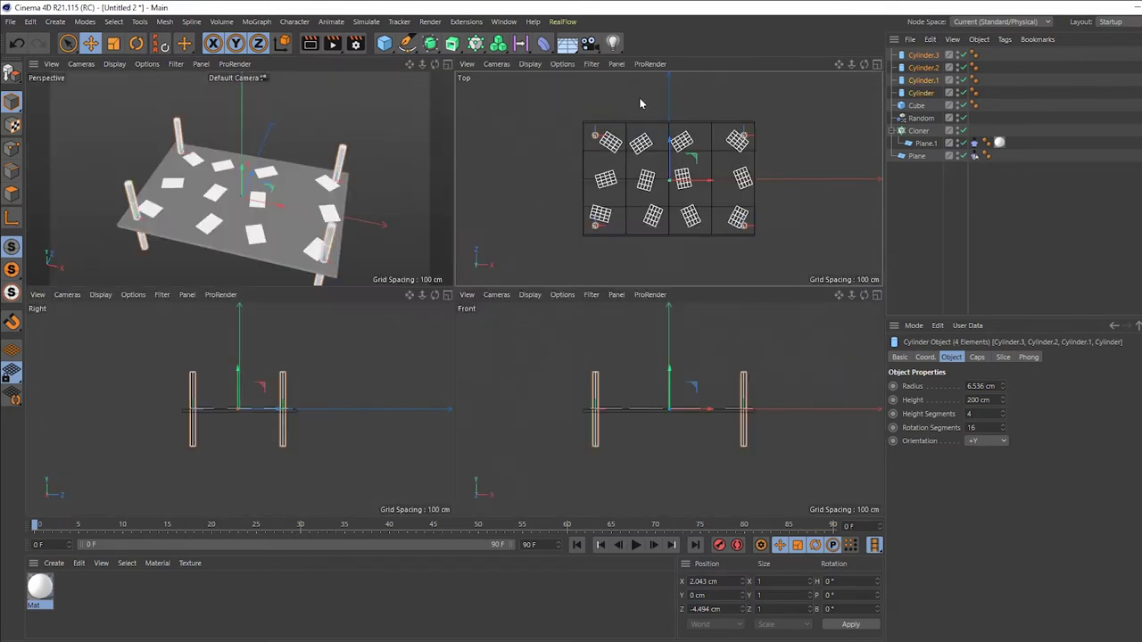
{"action": "left_click", "coordinate": [447, 63]}
{"action": "left_click_drag", "start_coordinate": [428, 232], "coordinate": [373, 260], "text": "alt"}
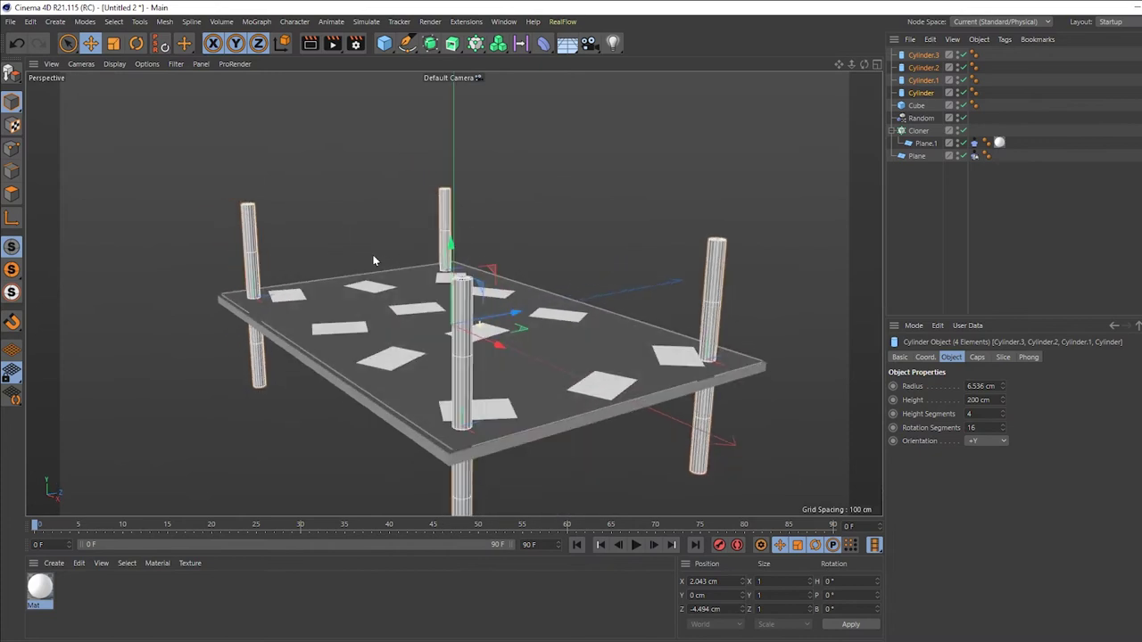
{"action": "mouse_move", "coordinate": [441, 357]}
{"action": "left_mouse_down", "text": "alt"}
{"action": "mouse_move", "coordinate": [419, 332]}
{"action": "mouse_move", "coordinate": [477, 312]}
{"action": "left_mouse_up", "text": "alt"}
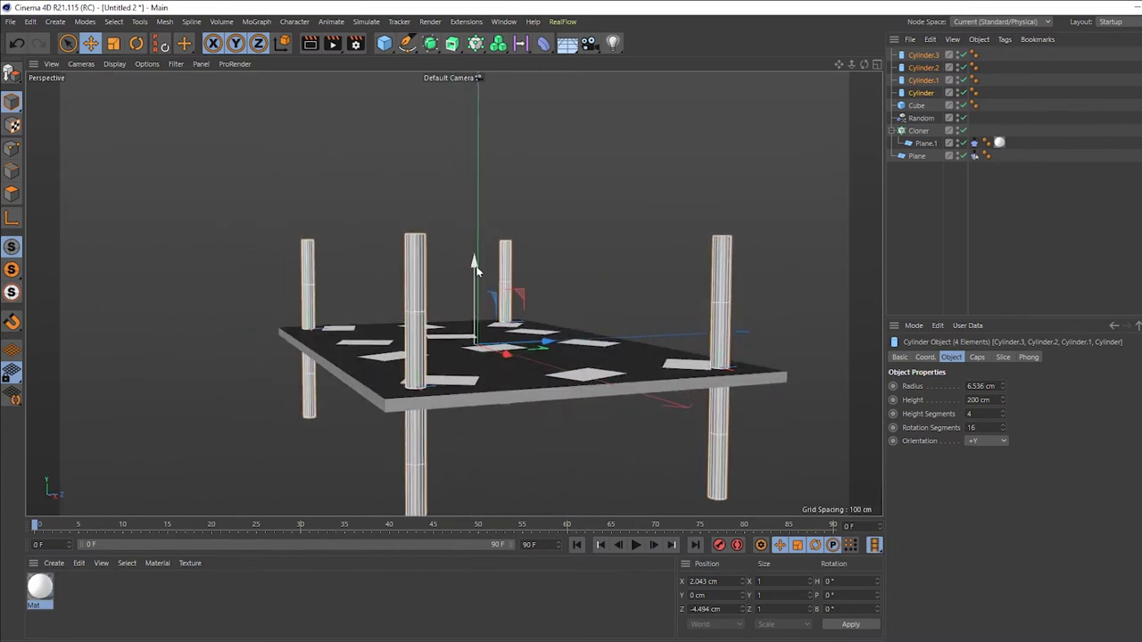
{"action": "left_click_drag", "start_coordinate": [474, 264], "coordinate": [473, 371]}
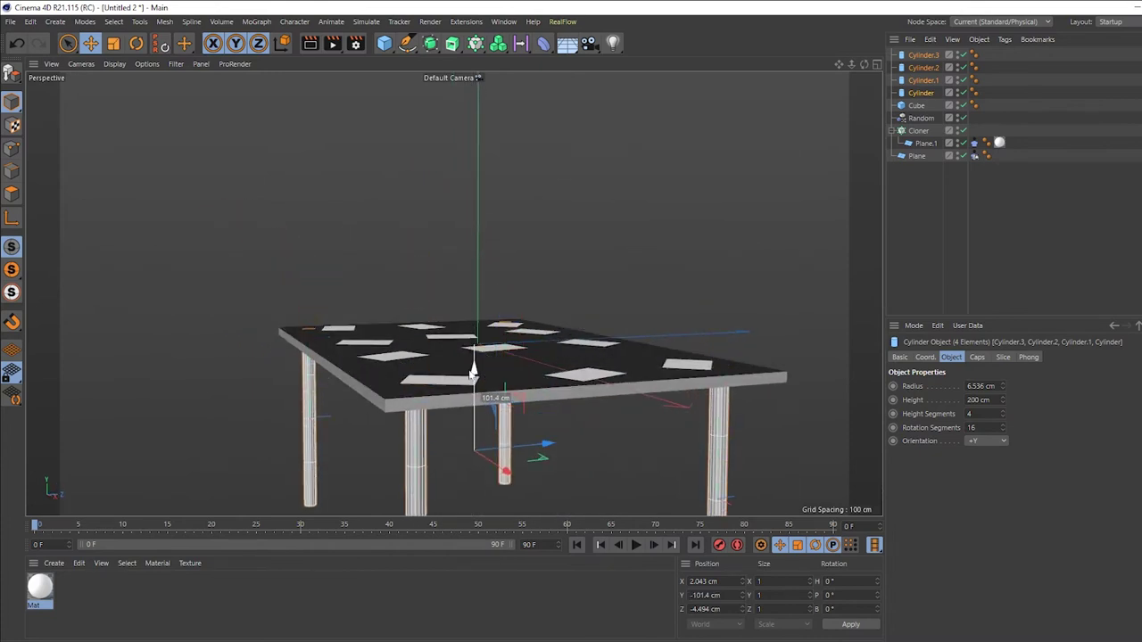
{"action": "left_click", "coordinate": [574, 242]}
{"action": "mouse_move", "coordinate": [574, 242]}
{"action": "left_mouse_down", "text": "alt"}
{"action": "mouse_move", "coordinate": [544, 282]}
{"action": "mouse_move", "coordinate": [569, 320]}
{"action": "mouse_move", "coordinate": [652, 335]}
{"action": "mouse_move", "coordinate": [599, 321]}
{"action": "mouse_move", "coordinate": [414, 151]}
{"action": "left_mouse_up", "text": "alt"}
Add a cube at the table's back edge, widen it, and set its height to 800 cm.
{"action": "left_click", "coordinate": [383, 43]}
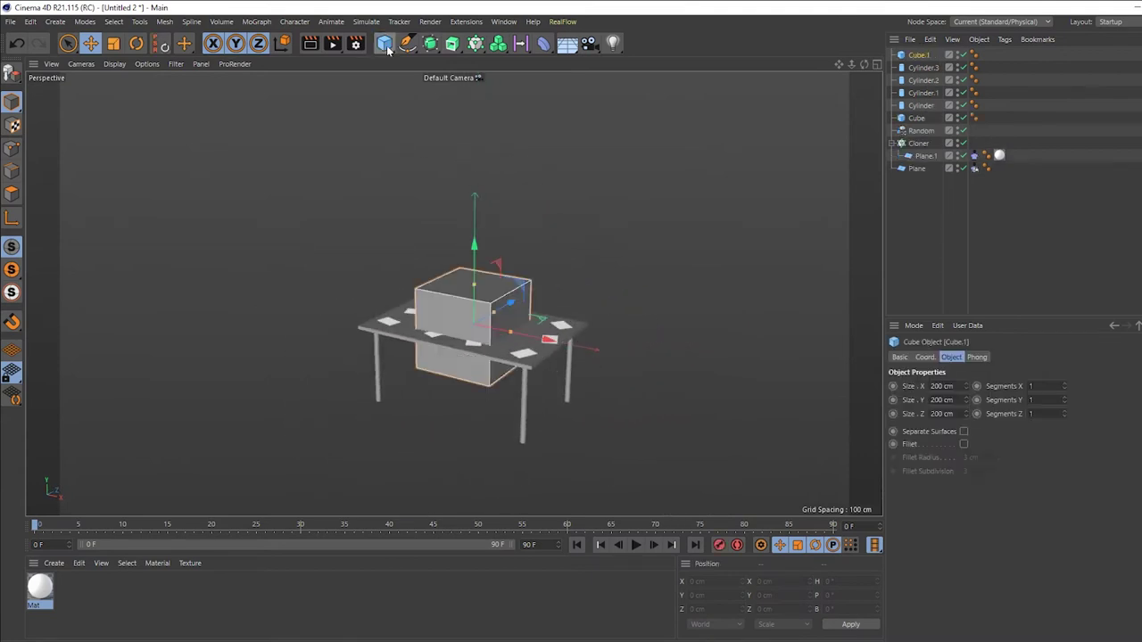
{"action": "mouse_move", "coordinate": [464, 294]}
{"action": "left_mouse_down", "text": "alt"}
{"action": "mouse_move", "coordinate": [500, 330]}
{"action": "mouse_move", "coordinate": [437, 323]}
{"action": "left_mouse_up", "text": "alt"}
{"action": "scroll", "coordinate": [501, 332], "scroll_direction": "up", "scroll_amount": 3}
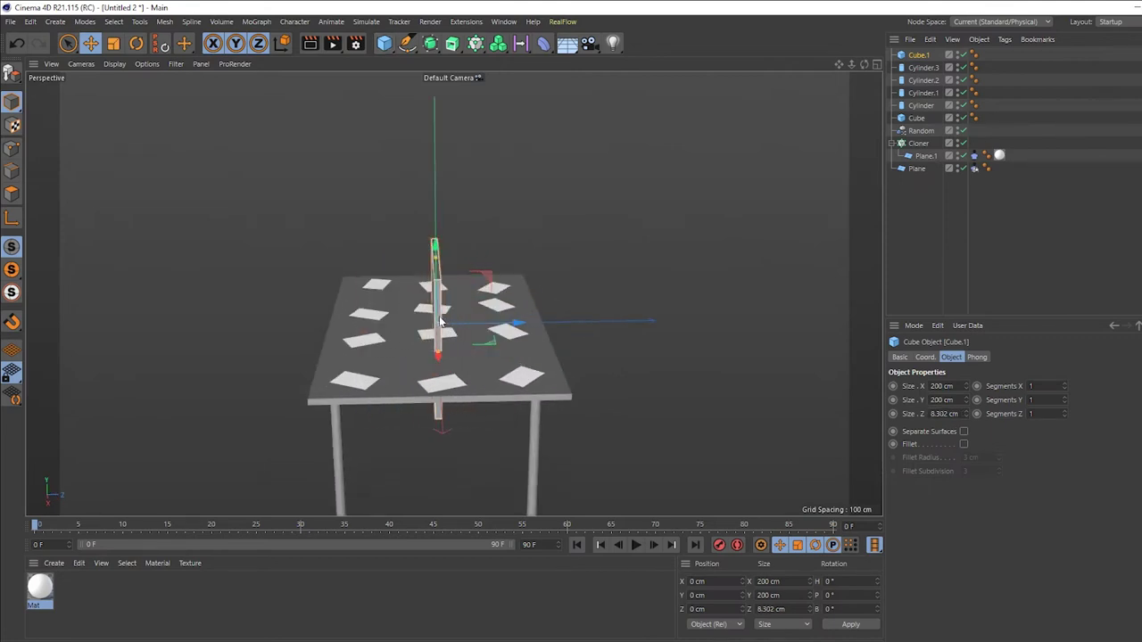
{"action": "mouse_move", "coordinate": [516, 332]}
{"action": "left_mouse_down"}
{"action": "mouse_move", "coordinate": [641, 328]}
{"action": "mouse_move", "coordinate": [653, 356]}
{"action": "mouse_move", "coordinate": [607, 320]}
{"action": "mouse_move", "coordinate": [685, 324]}
{"action": "mouse_move", "coordinate": [739, 266]}
{"action": "mouse_move", "coordinate": [839, 263]}
{"action": "left_mouse_up"}
{"action": "mouse_move", "coordinate": [838, 263]}
{"action": "left_mouse_down", "text": "alt"}
{"action": "mouse_move", "coordinate": [554, 273]}
{"action": "mouse_move", "coordinate": [606, 259]}
{"action": "left_mouse_up", "text": "alt"}
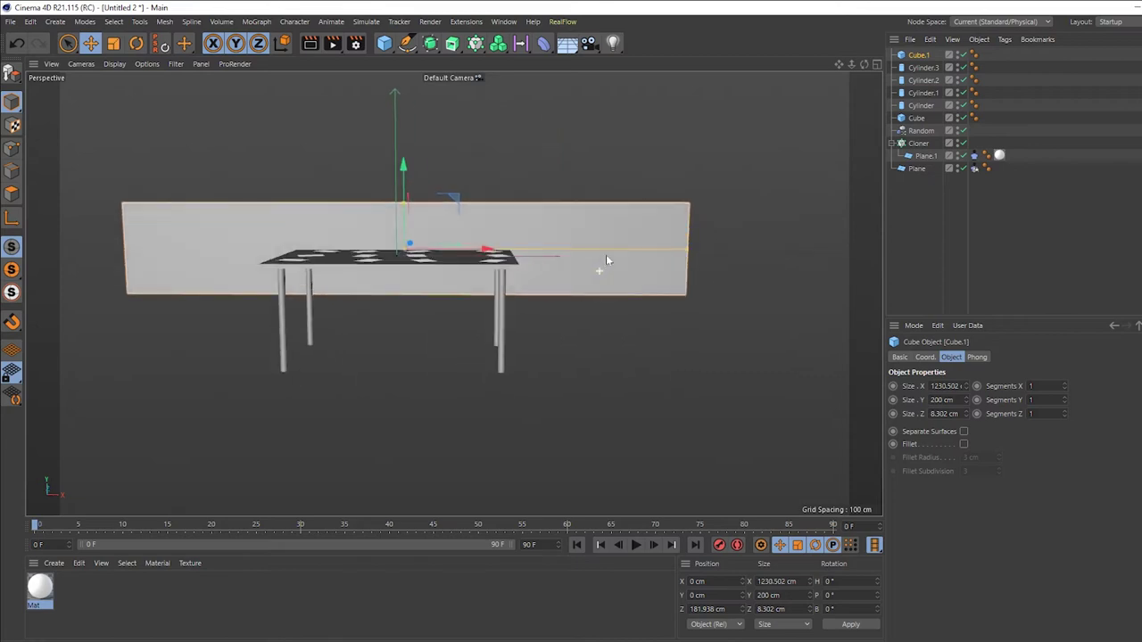
{"action": "mouse_move", "coordinate": [687, 252]}
{"action": "left_mouse_down"}
{"action": "mouse_move", "coordinate": [808, 258]}
{"action": "mouse_move", "coordinate": [645, 262]}
{"action": "mouse_move", "coordinate": [615, 331]}
{"action": "left_mouse_up"}
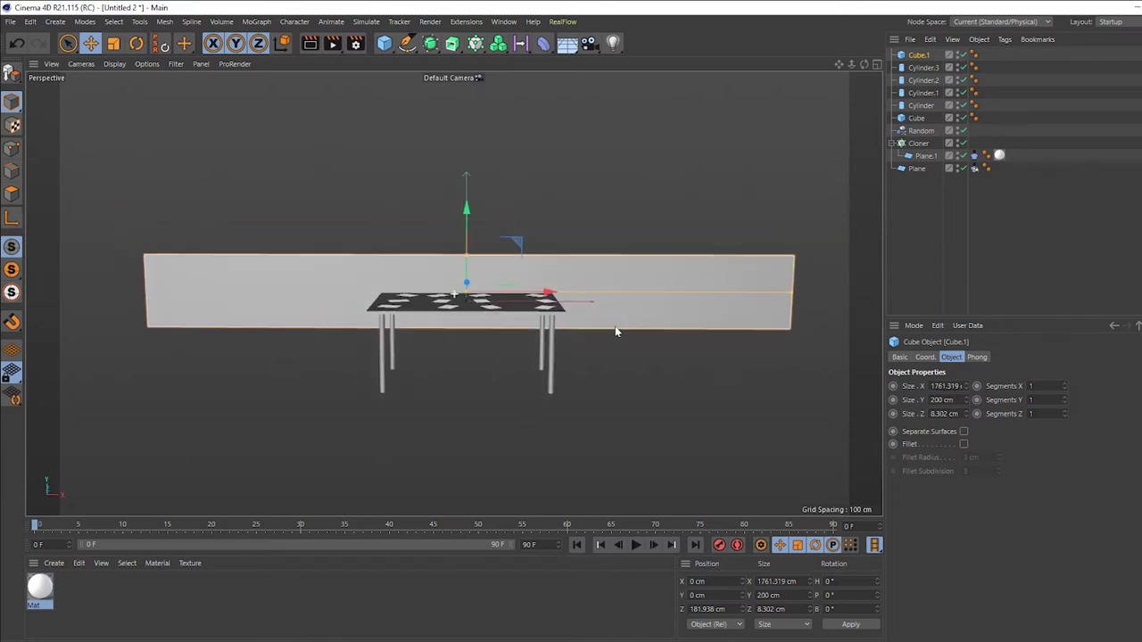
{"action": "type", "text": "800"}
{"action": "key", "text": "Return"}
Raise the wall panel behind the table, stretch it to about 2580 cm, and make it editable.
{"action": "scroll", "coordinate": [580, 306], "scroll_direction": "down", "scroll_amount": 3}
{"action": "left_click_drag", "start_coordinate": [579, 300], "coordinate": [456, 301], "text": "alt"}
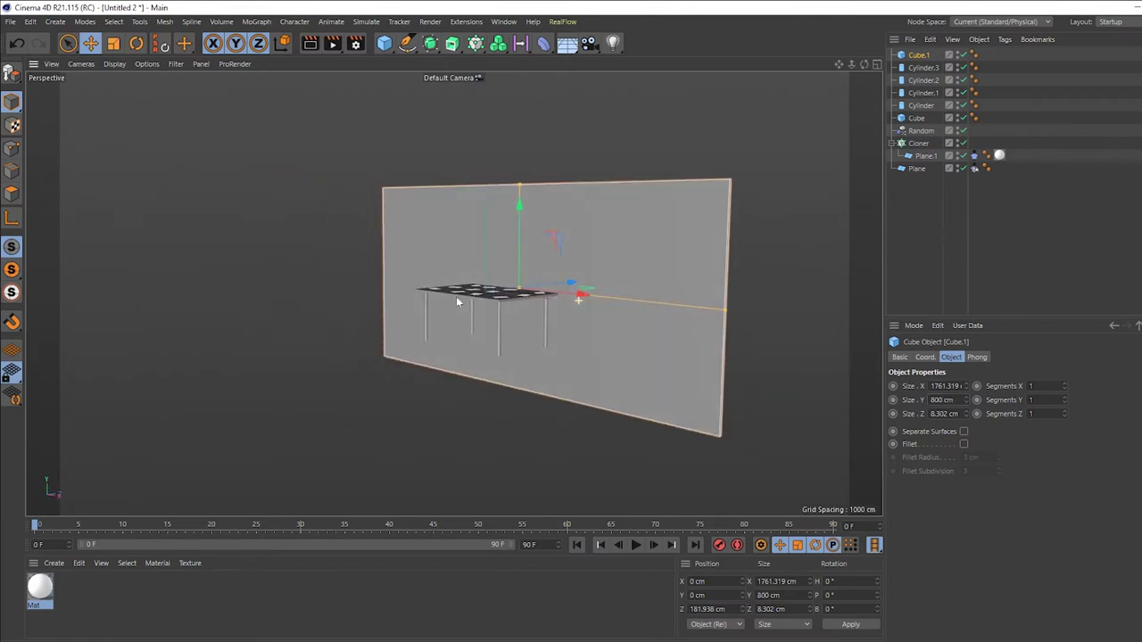
{"action": "mouse_move", "coordinate": [522, 198]}
{"action": "left_mouse_down"}
{"action": "mouse_move", "coordinate": [522, 145]}
{"action": "mouse_move", "coordinate": [698, 234]}
{"action": "mouse_move", "coordinate": [761, 227]}
{"action": "left_mouse_up"}
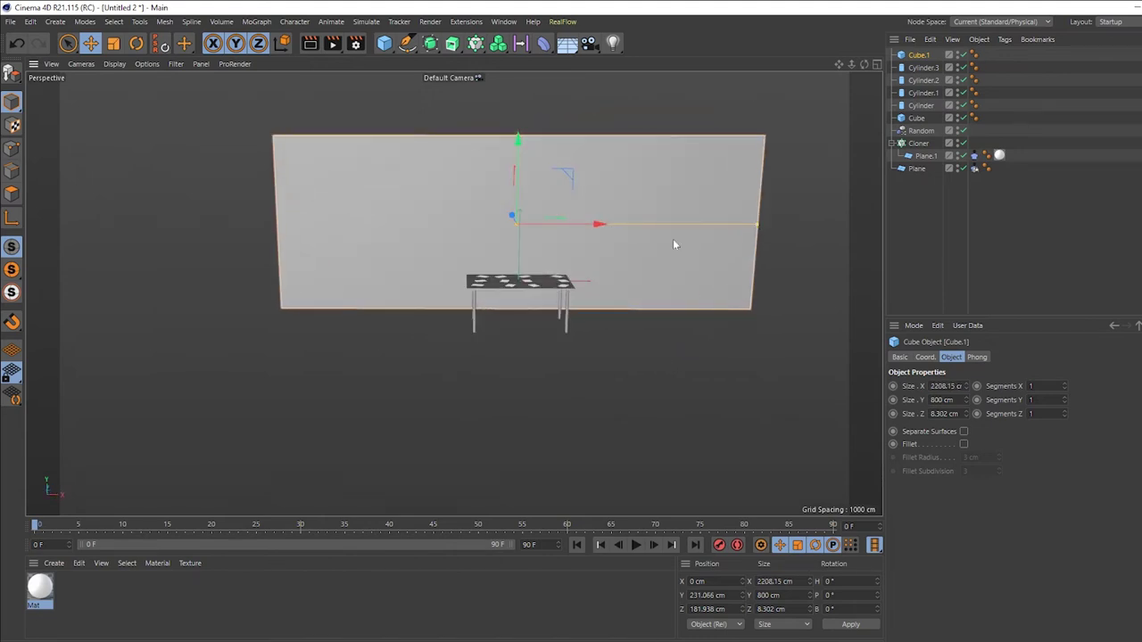
{"action": "mouse_move", "coordinate": [673, 240]}
{"action": "left_mouse_down", "text": "alt"}
{"action": "mouse_move", "coordinate": [612, 237]}
{"action": "mouse_move", "coordinate": [581, 272]}
{"action": "mouse_move", "coordinate": [743, 281]}
{"action": "mouse_move", "coordinate": [784, 259]}
{"action": "mouse_move", "coordinate": [686, 285]}
{"action": "mouse_move", "coordinate": [626, 407]}
{"action": "left_mouse_up", "text": "alt"}
{"action": "left_click", "coordinate": [626, 407]}
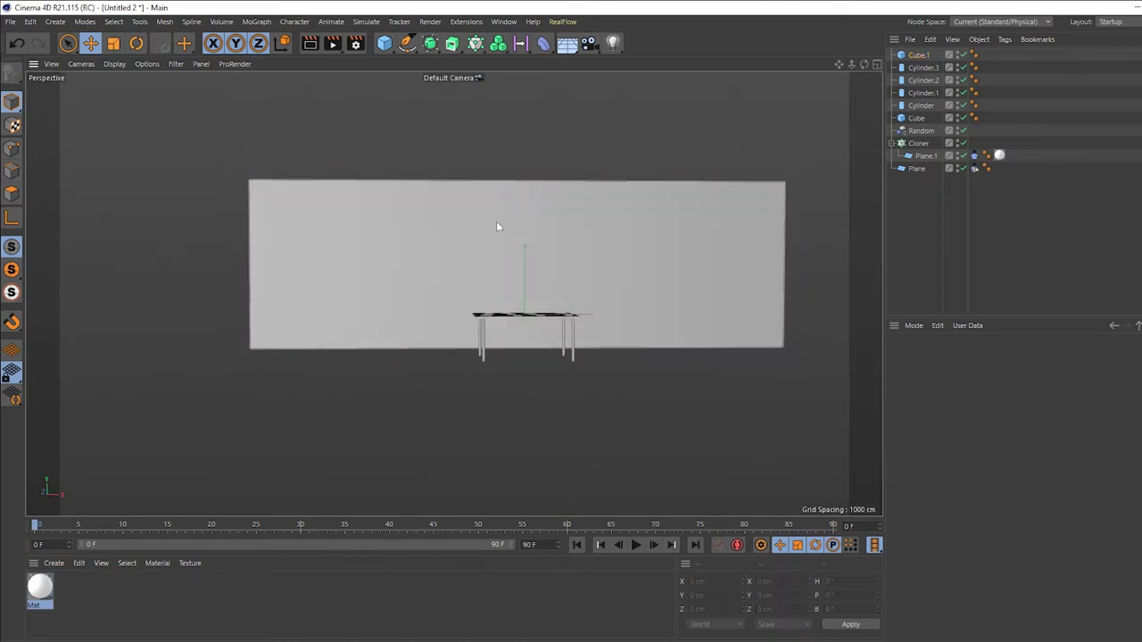
{"action": "left_click", "coordinate": [497, 227]}
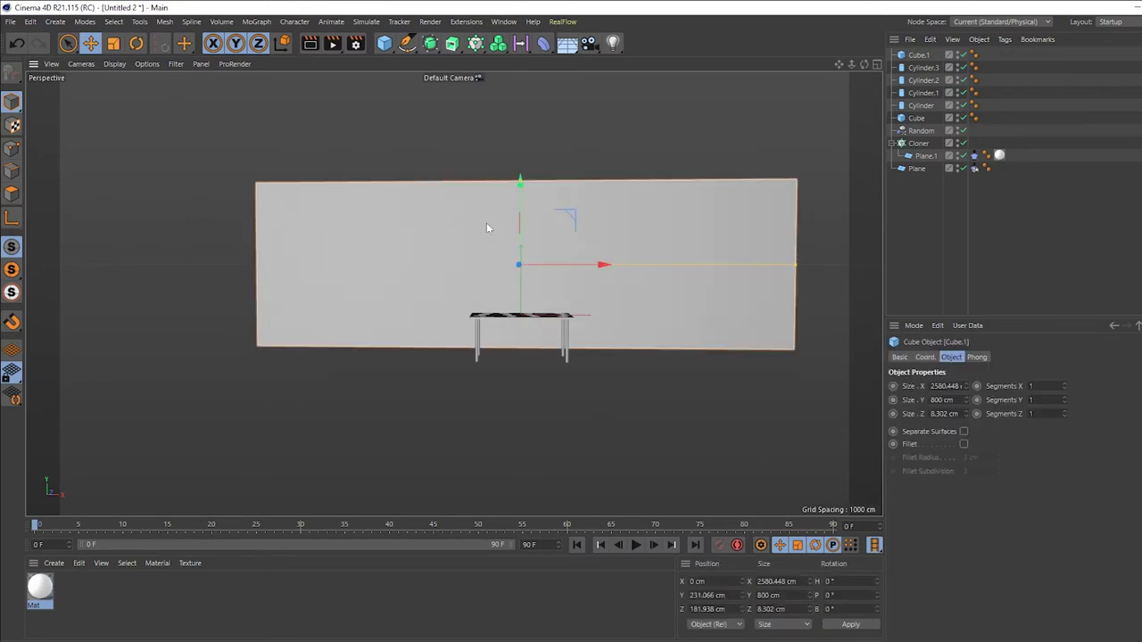
{"action": "left_click", "coordinate": [13, 77]}
{"action": "left_click", "coordinate": [11, 171]}
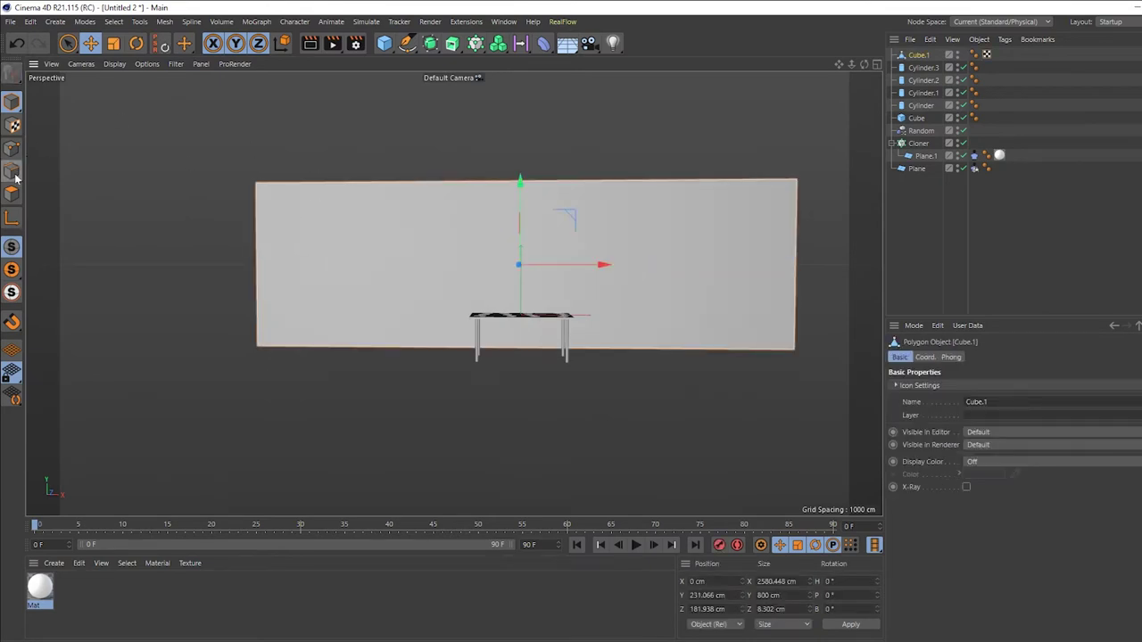
Loop-cut three vertical divisions into the wall, including one at 66.667%.
{"action": "right_click", "coordinate": [200, 141]}
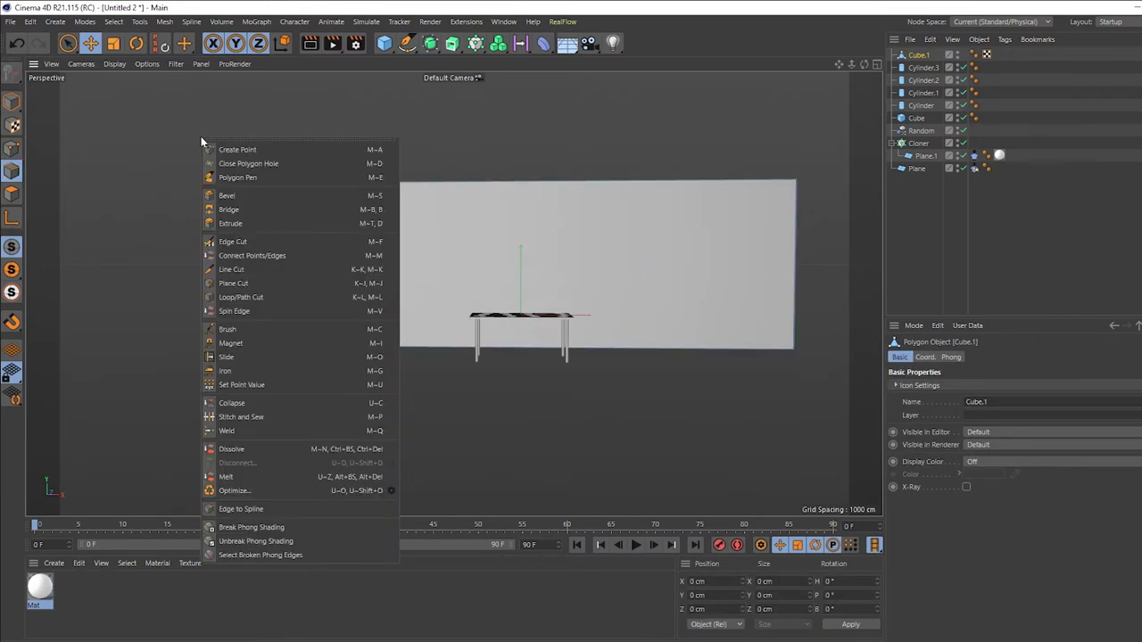
{"action": "left_click", "coordinate": [277, 297]}
{"action": "scroll", "coordinate": [574, 285], "scroll_direction": "up", "scroll_amount": 3}
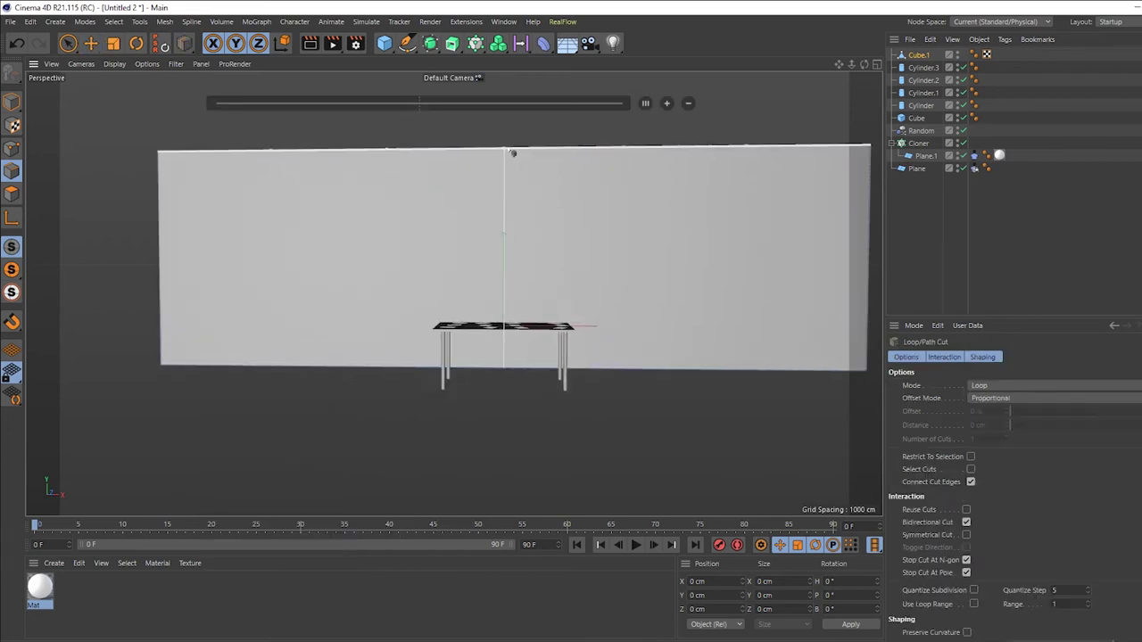
{"action": "left_click", "coordinate": [511, 154]}
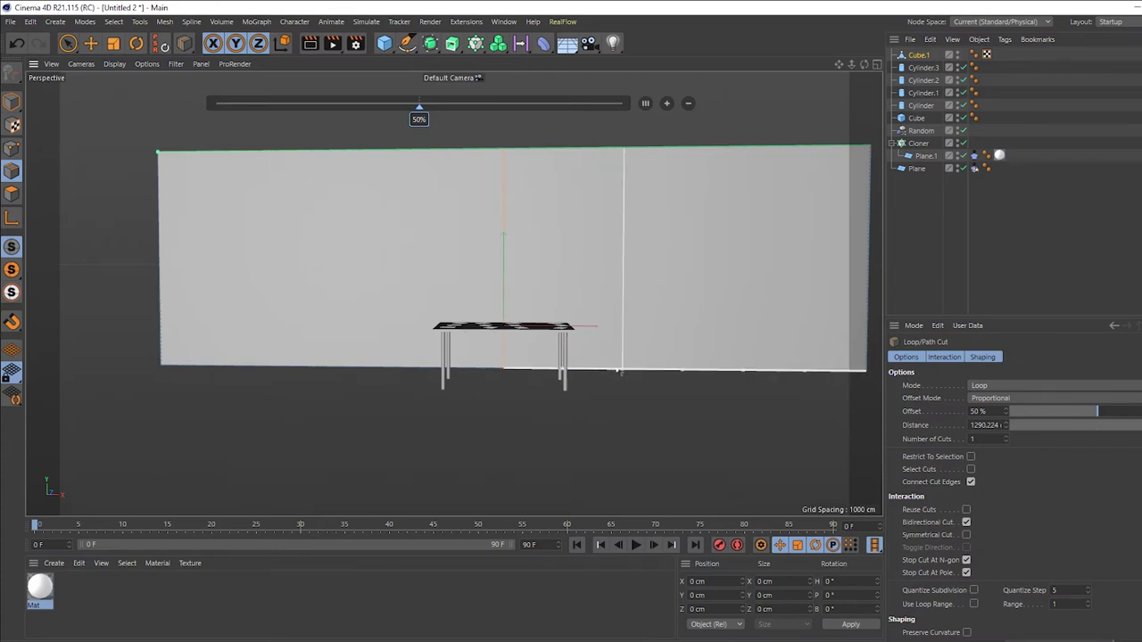
{"action": "left_click", "coordinate": [621, 371]}
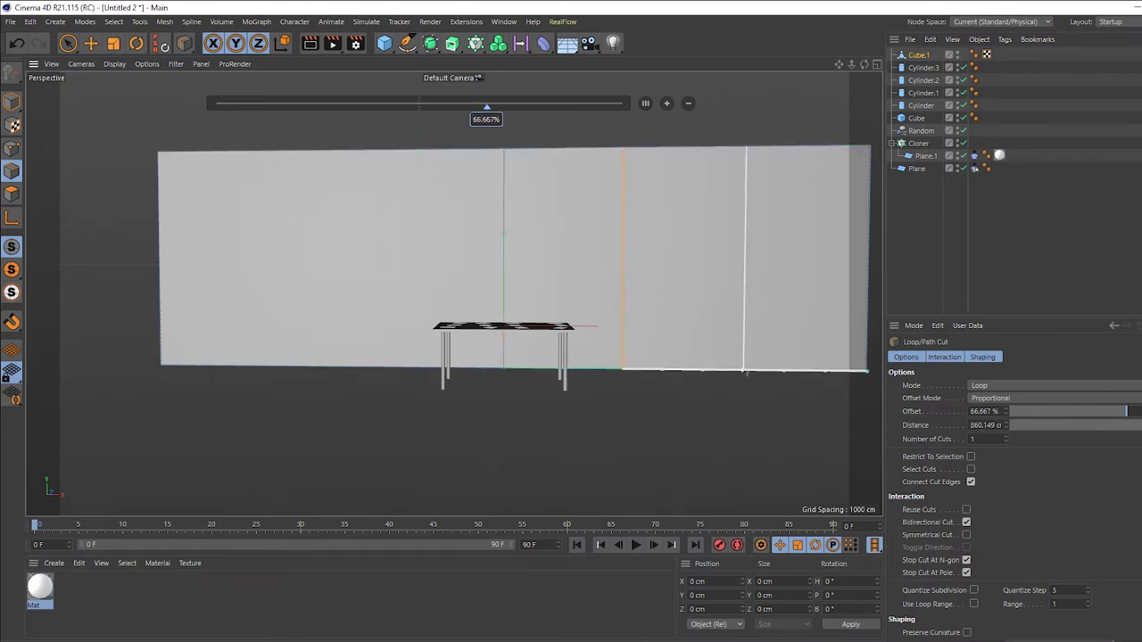
{"action": "left_click", "coordinate": [746, 372]}
{"action": "left_click_drag", "start_coordinate": [512, 316], "coordinate": [464, 357], "text": "alt"}
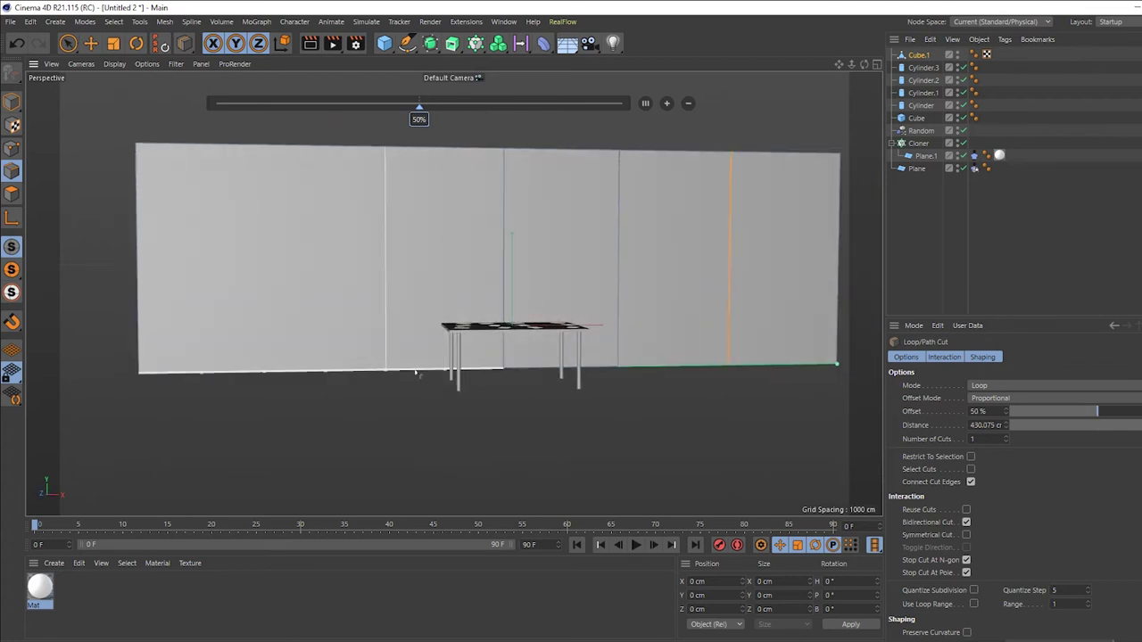
{"action": "left_click", "coordinate": [273, 379]}
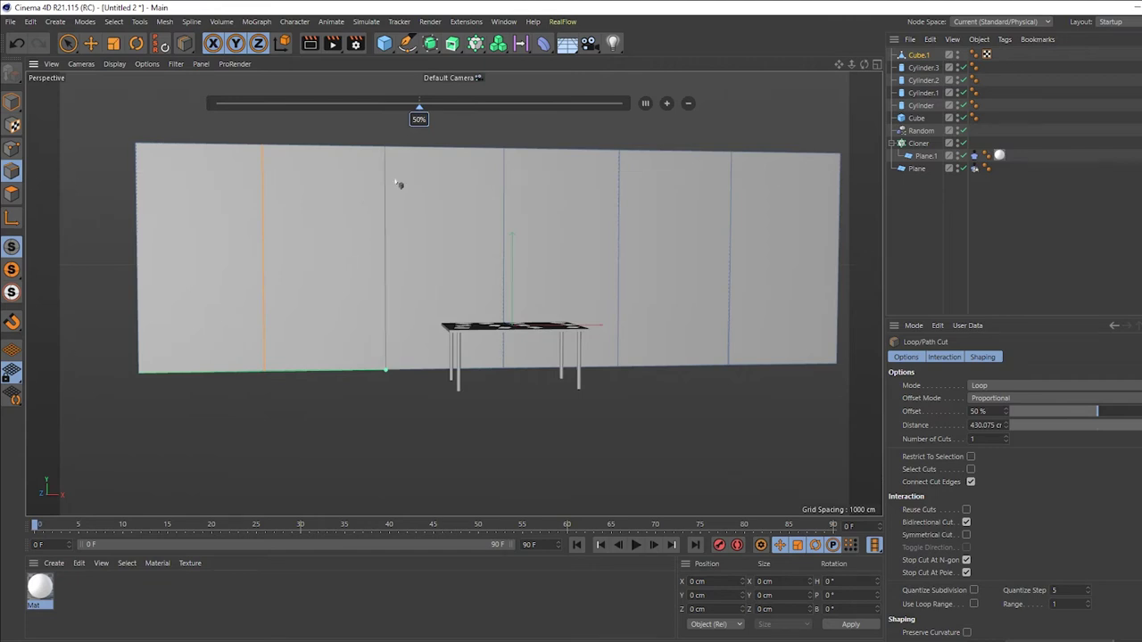
{"action": "scroll", "coordinate": [401, 207], "scroll_direction": "up", "scroll_amount": 2}
{"action": "scroll", "coordinate": [392, 209], "scroll_direction": "up", "scroll_amount": 1}
{"action": "scroll", "coordinate": [392, 207], "scroll_direction": "up", "scroll_amount": 1}
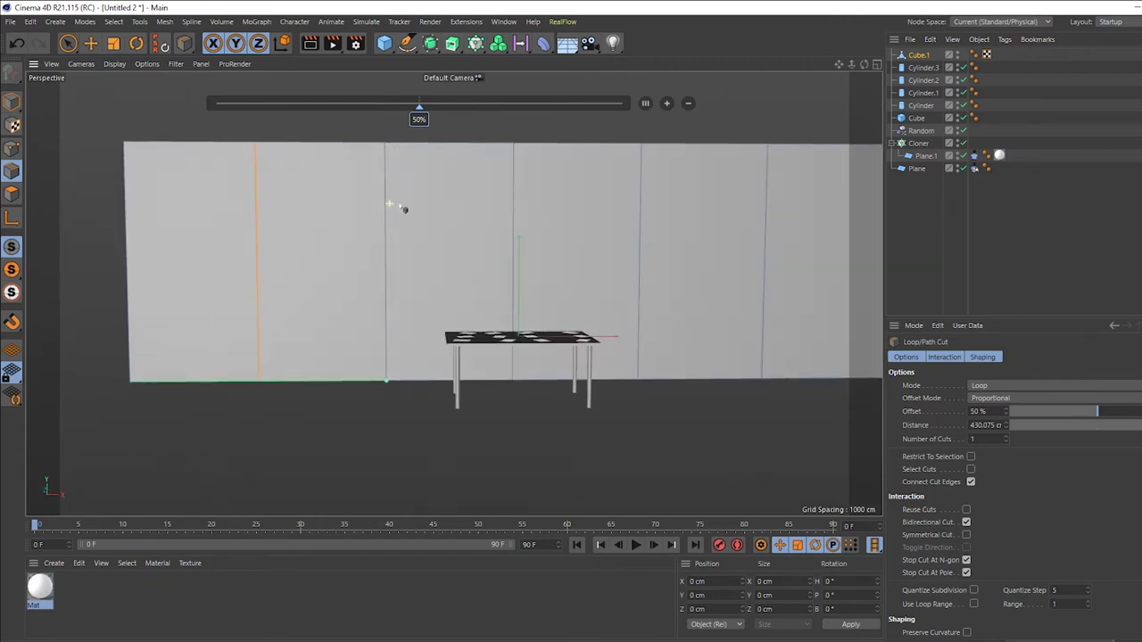
{"action": "scroll", "coordinate": [390, 195], "scroll_direction": "up", "scroll_amount": 1}
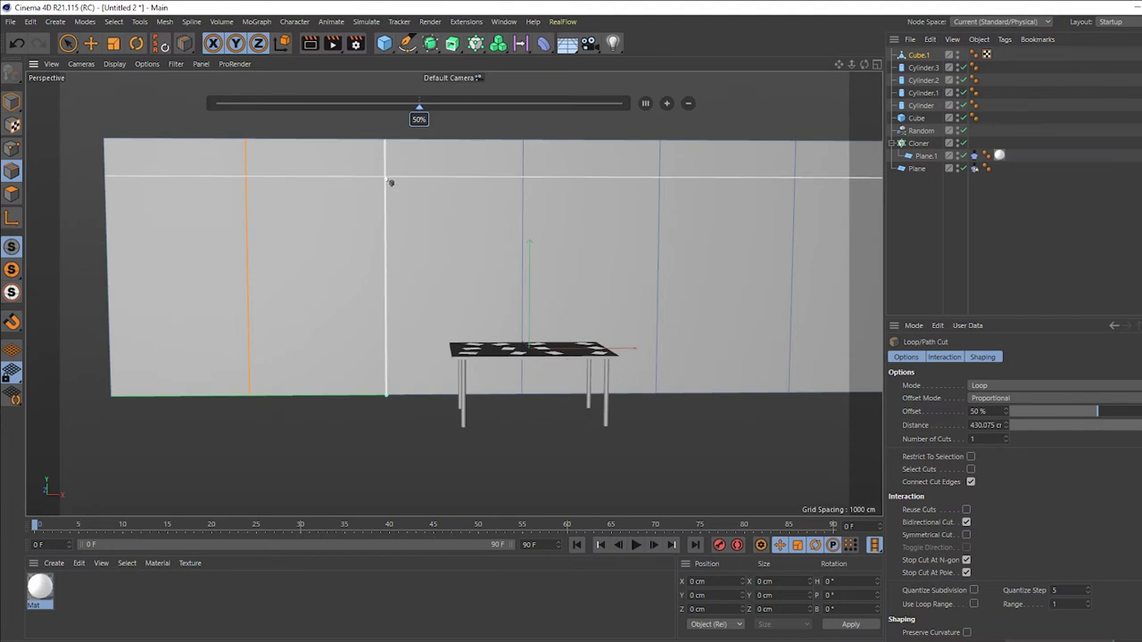
Add three horizontal cuts and two more vertical cuts to complete the wall grid.
{"action": "left_click", "coordinate": [390, 183]}
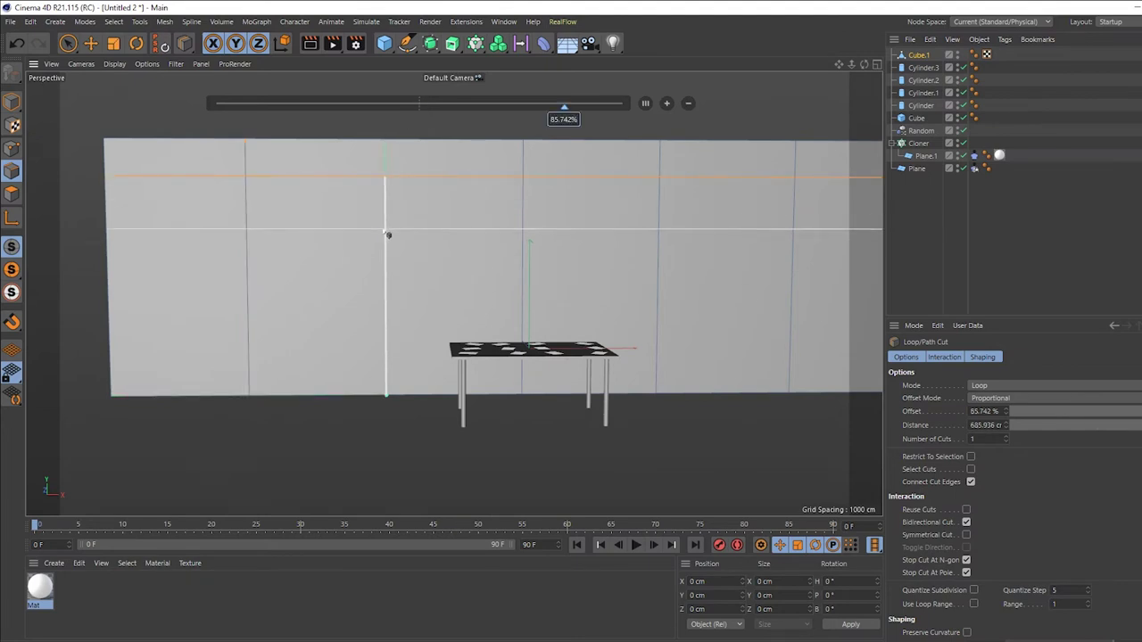
{"action": "left_click", "coordinate": [388, 235]}
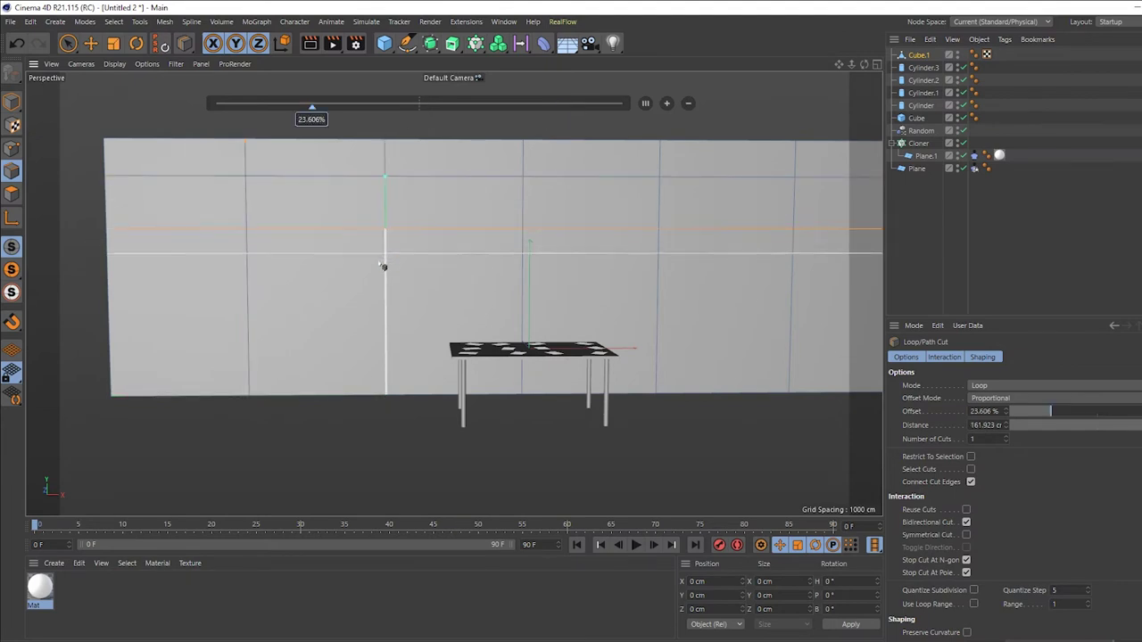
{"action": "left_click_drag", "start_coordinate": [395, 364], "coordinate": [390, 357], "text": "alt"}
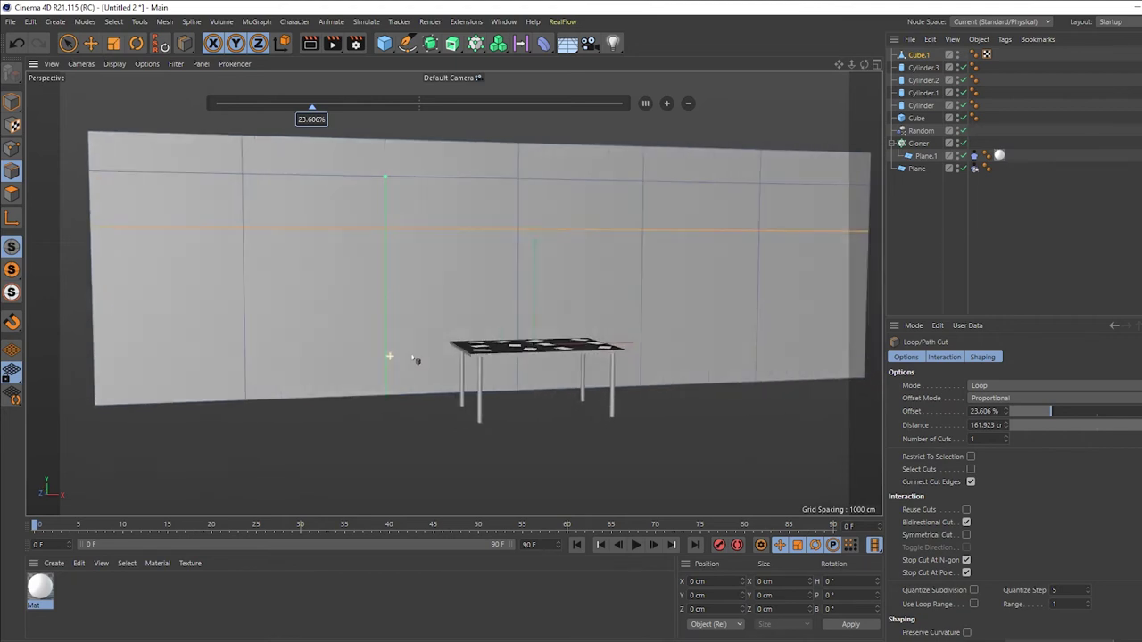
{"action": "left_click", "coordinate": [390, 364]}
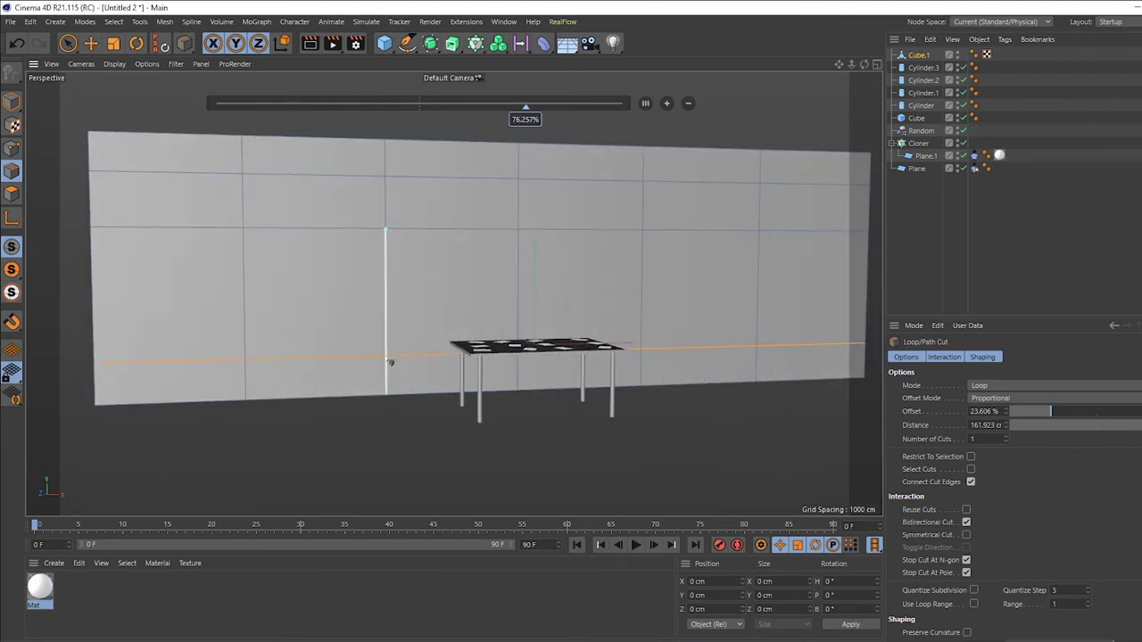
{"action": "left_click", "coordinate": [317, 179]}
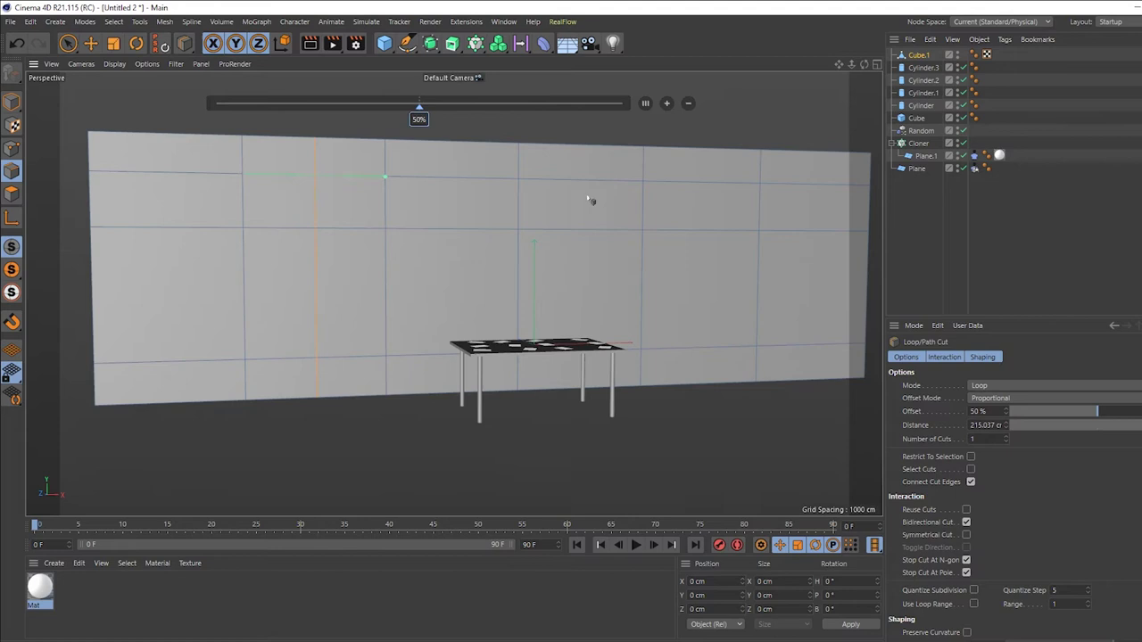
{"action": "left_click", "coordinate": [711, 187]}
{"action": "mouse_move", "coordinate": [706, 184]}
{"action": "left_mouse_down", "text": "alt"}
{"action": "mouse_move", "coordinate": [696, 242]}
{"action": "mouse_move", "coordinate": [581, 259]}
{"action": "mouse_move", "coordinate": [595, 255]}
{"action": "left_mouse_up", "text": "alt"}
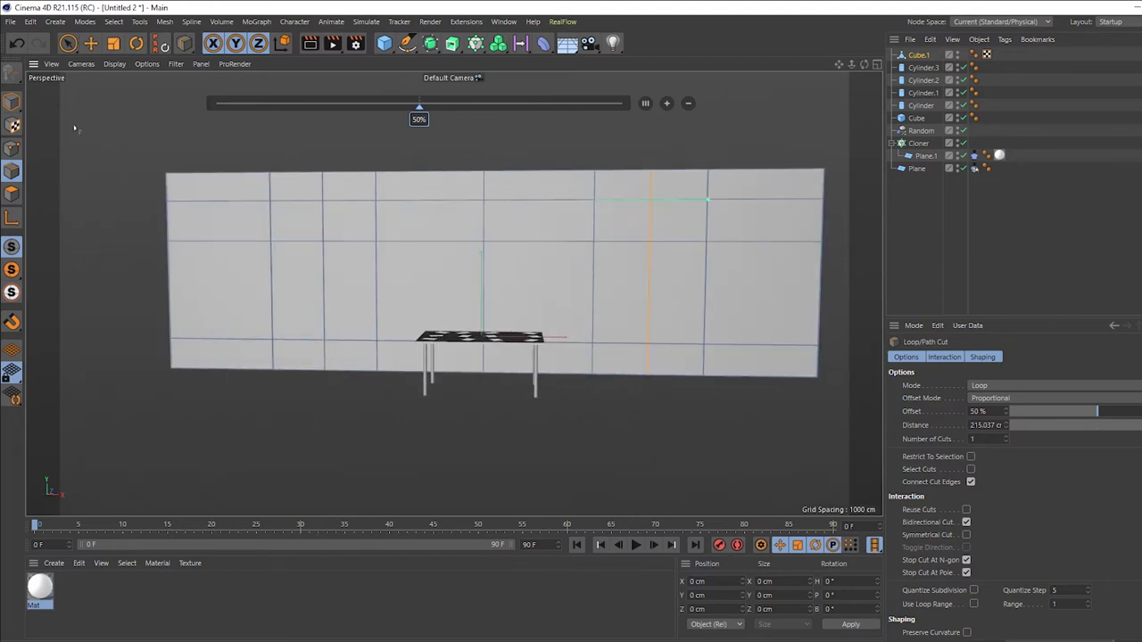
{"action": "left_click", "coordinate": [92, 44]}
Select the eight wall polygons forming the left and right windows.
{"action": "left_click", "coordinate": [12, 193]}
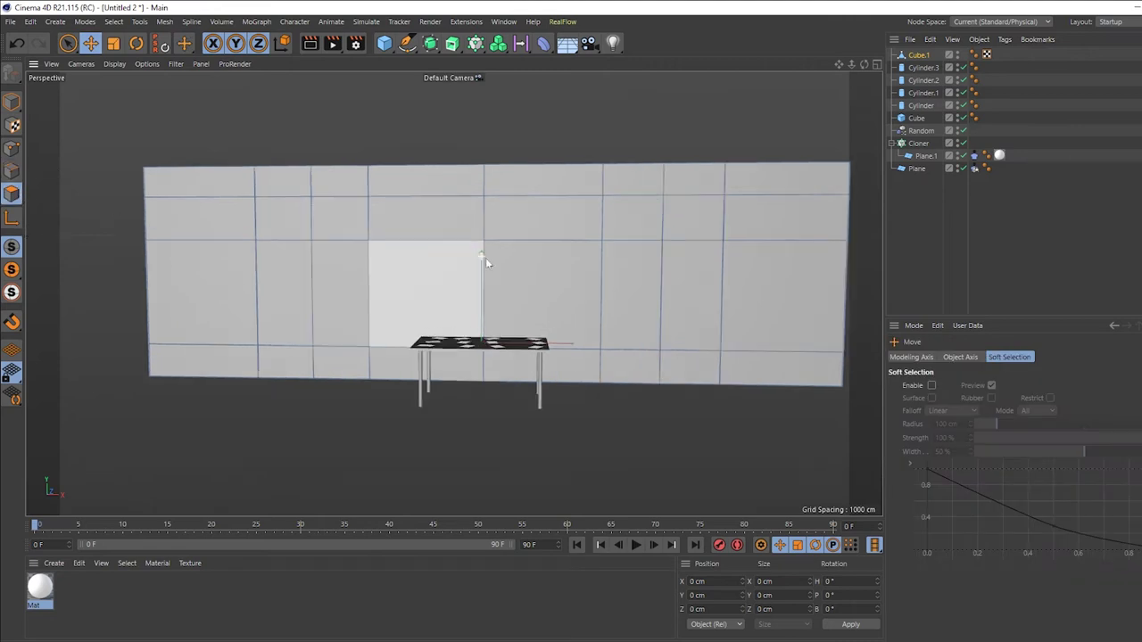
{"action": "left_click", "coordinate": [705, 214]}
{"action": "left_click", "coordinate": [643, 215], "text": "shift"}
{"action": "left_click", "coordinate": [705, 276], "text": "shift"}
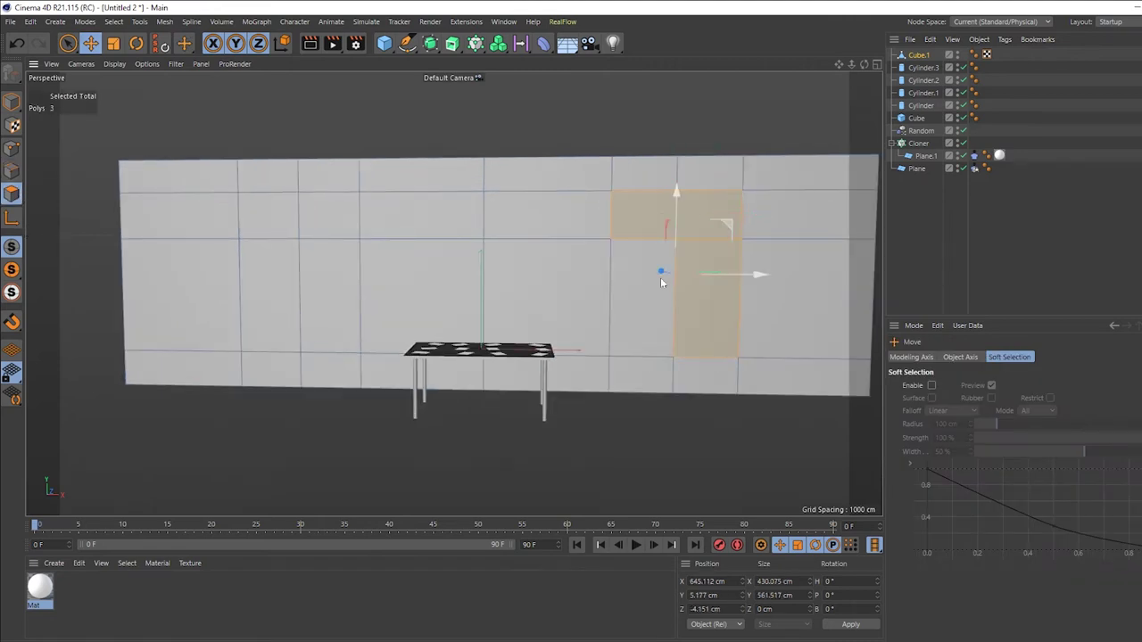
{"action": "left_click", "coordinate": [642, 285], "text": "shift"}
{"action": "left_click", "coordinate": [330, 214], "text": "shift"}
{"action": "left_click", "coordinate": [270, 228], "text": "shift"}
{"action": "left_click", "coordinate": [317, 284], "text": "shift"}
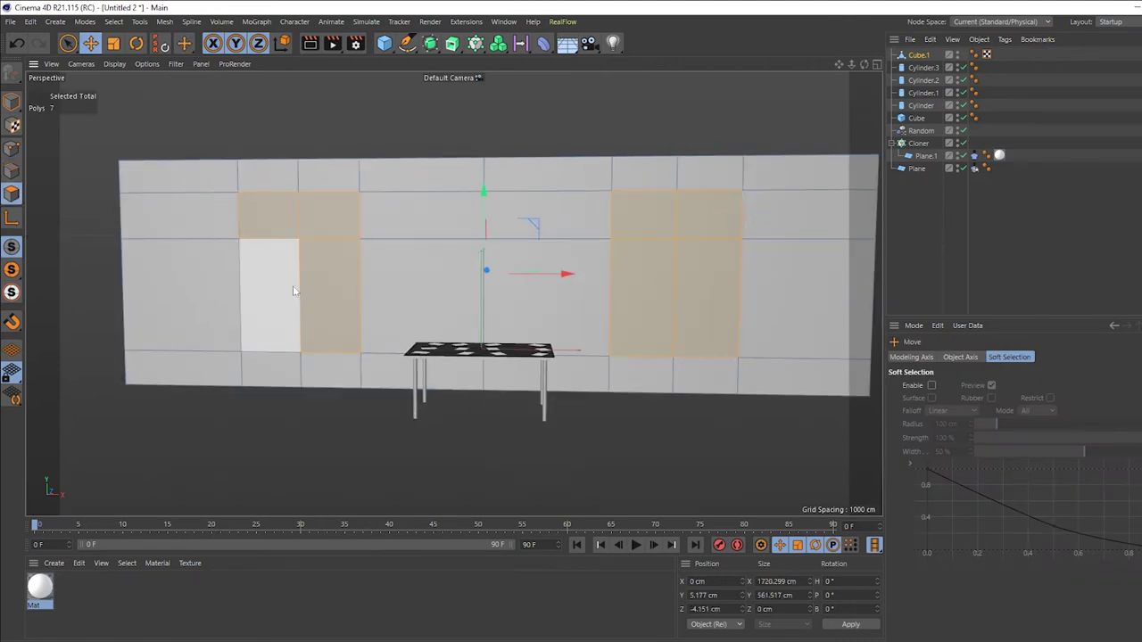
{"action": "left_click", "coordinate": [292, 285], "text": "shift"}
Inner-extrude each selected panel about 11 cm with Preserve Groups off.
{"action": "right_click", "coordinate": [521, 127]}
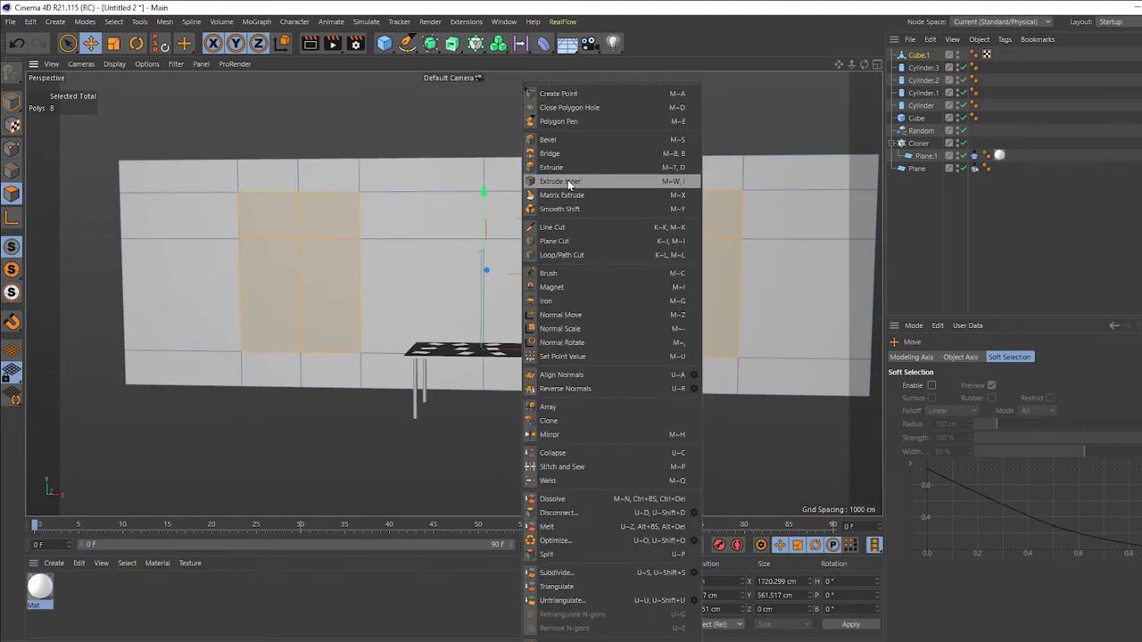
{"action": "left_click", "coordinate": [606, 183]}
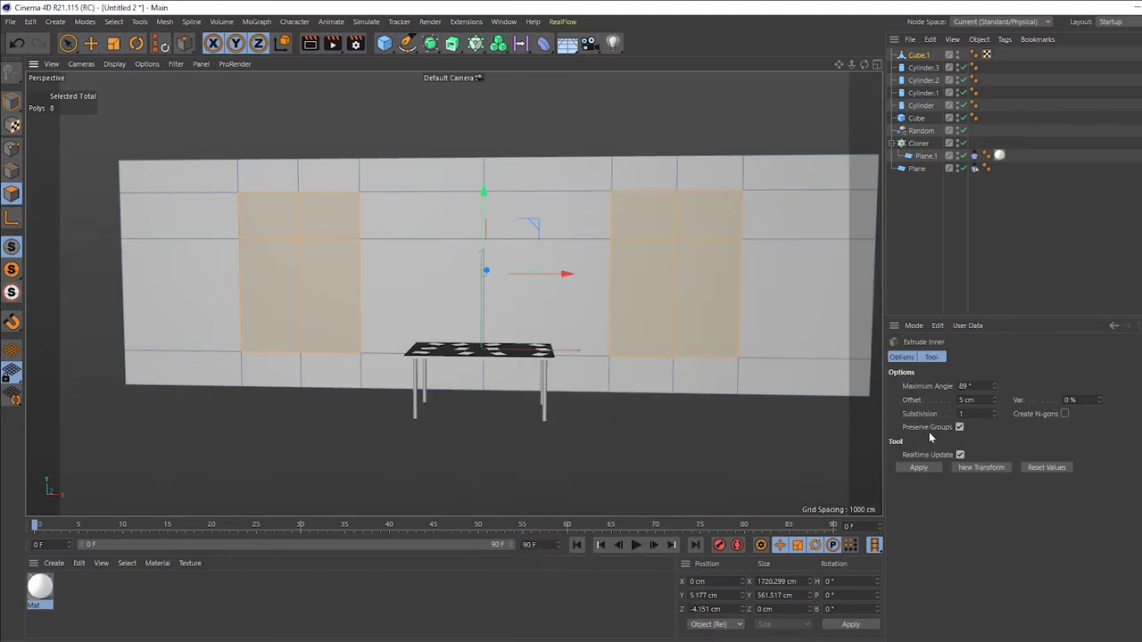
{"action": "left_click", "coordinate": [959, 427]}
{"action": "mouse_move", "coordinate": [747, 307]}
{"action": "left_mouse_down"}
{"action": "mouse_move", "coordinate": [777, 168]}
{"action": "mouse_move", "coordinate": [803, 134]}
{"action": "left_mouse_up"}
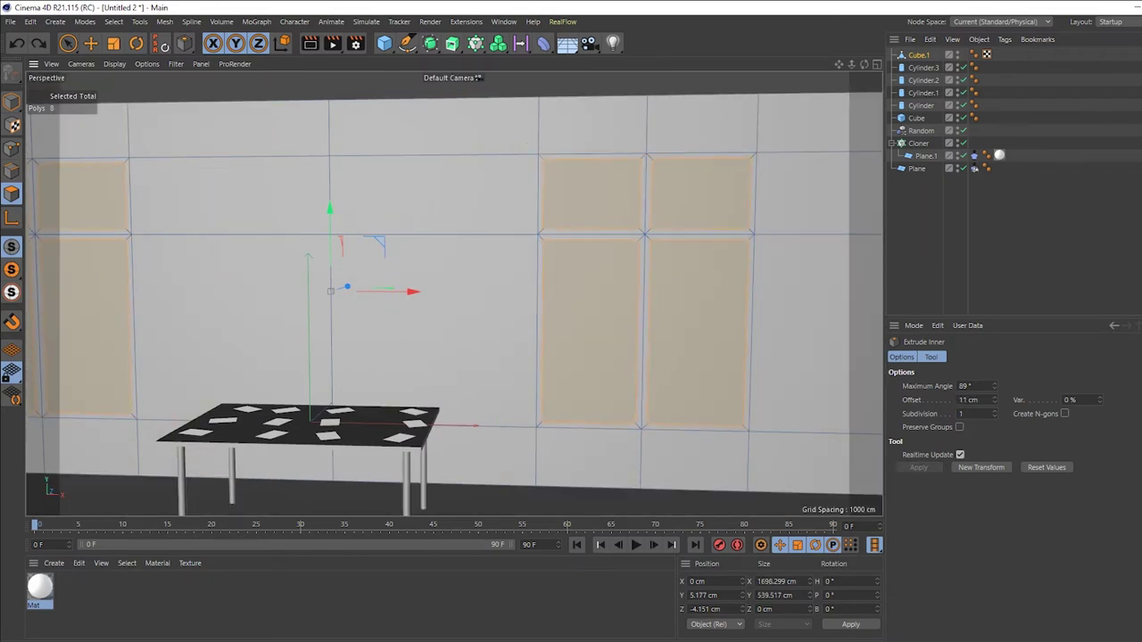
{"action": "scroll", "coordinate": [709, 179], "scroll_direction": "up", "scroll_amount": 2}
Extrude the inset panes −8.7 cm into the wall to recess them.
{"action": "right_click", "coordinate": [591, 155]}
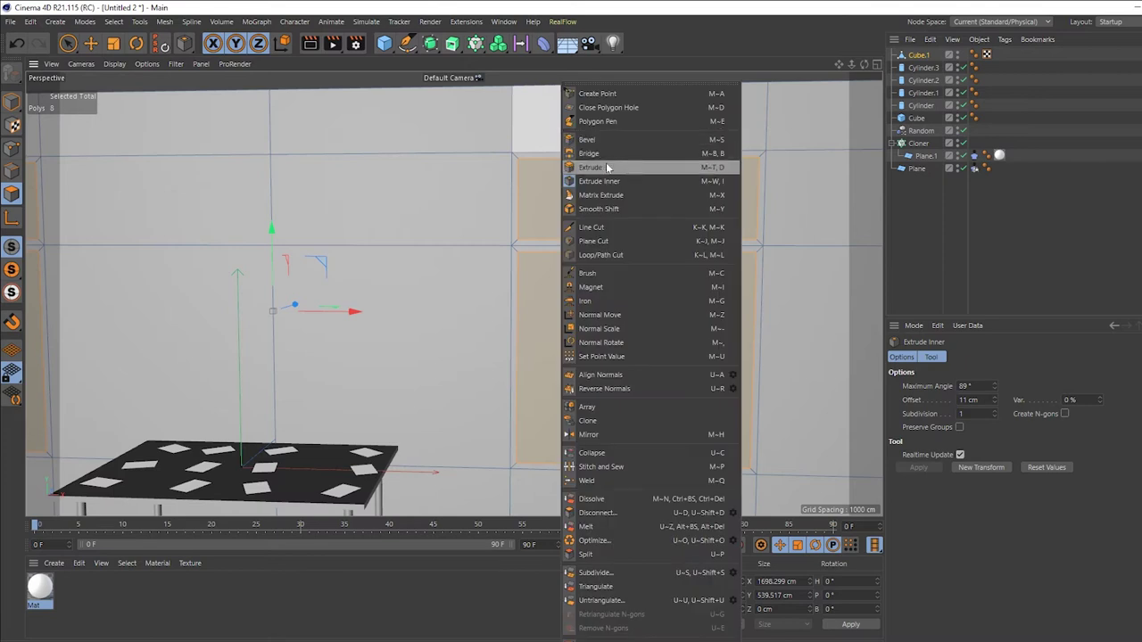
{"action": "left_click", "coordinate": [606, 168]}
{"action": "mouse_move", "coordinate": [671, 173]}
{"action": "left_mouse_down", "text": "alt"}
{"action": "mouse_move", "coordinate": [487, 194]}
{"action": "mouse_move", "coordinate": [658, 158]}
{"action": "mouse_move", "coordinate": [616, 160]}
{"action": "left_mouse_up", "text": "alt"}
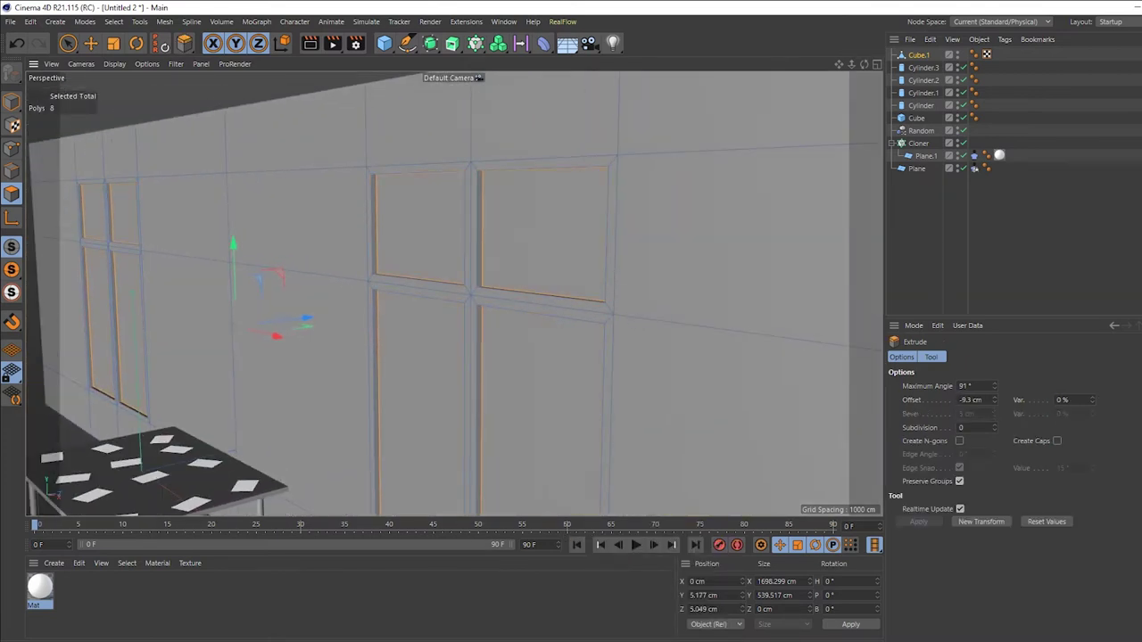
{"action": "scroll", "coordinate": [660, 165], "scroll_direction": "down", "scroll_amount": 2}
{"action": "scroll", "coordinate": [657, 174], "scroll_direction": "down", "scroll_amount": 2}
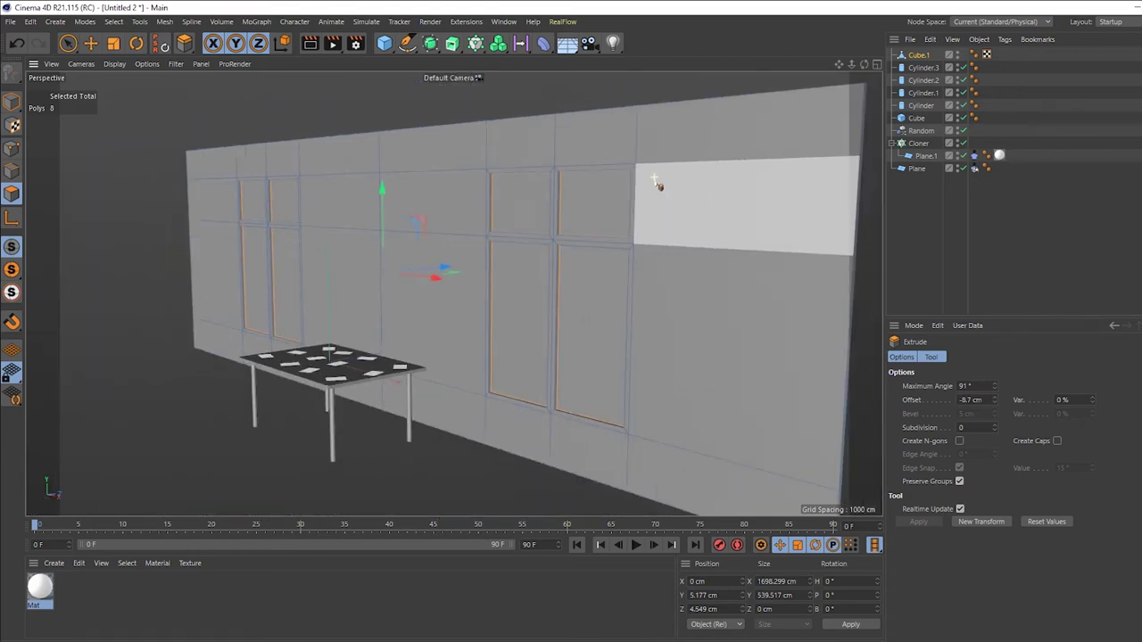
{"action": "mouse_move", "coordinate": [658, 178]}
{"action": "left_mouse_down", "text": "alt"}
{"action": "mouse_move", "coordinate": [731, 214]}
{"action": "mouse_move", "coordinate": [632, 232]}
{"action": "mouse_move", "coordinate": [681, 224]}
{"action": "mouse_move", "coordinate": [684, 199]}
{"action": "mouse_move", "coordinate": [619, 227]}
{"action": "mouse_move", "coordinate": [645, 223]}
{"action": "left_mouse_up", "text": "alt"}
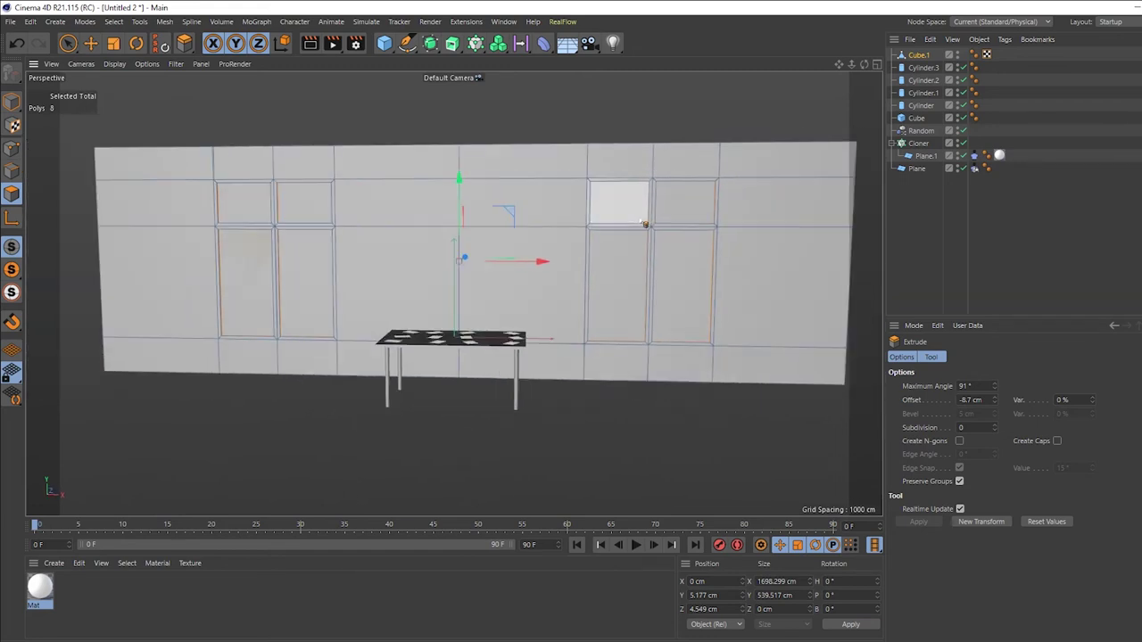
{"action": "middle_click_drag", "start_coordinate": [645, 224], "coordinate": [670, 229], "text": "alt"}
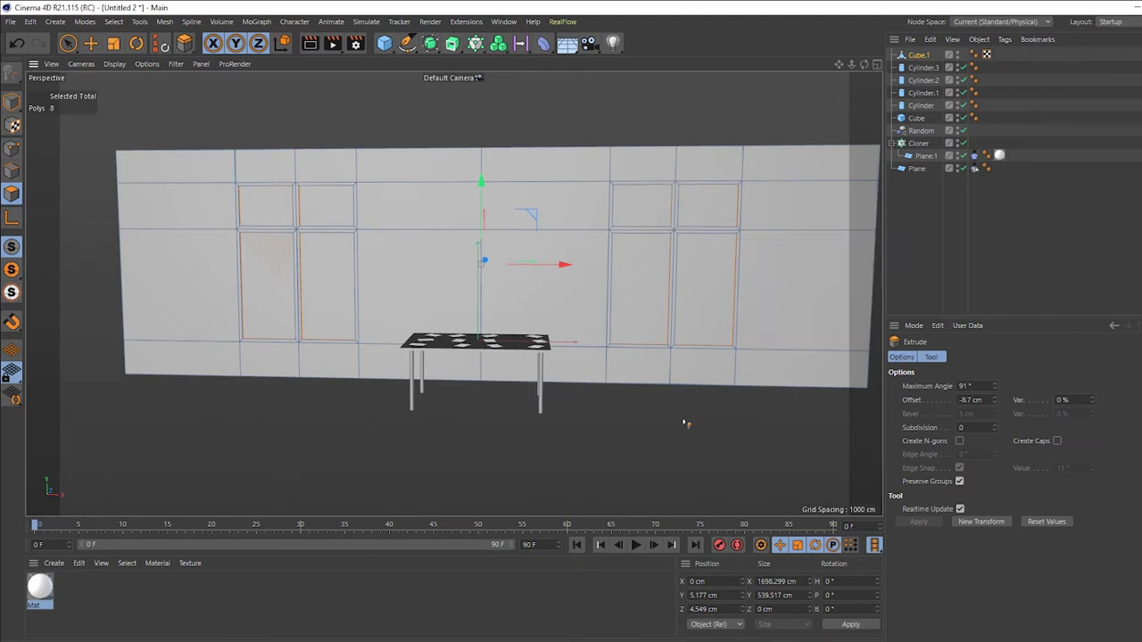
{"action": "middle_click_drag", "start_coordinate": [714, 259], "coordinate": [633, 266], "text": "alt"}
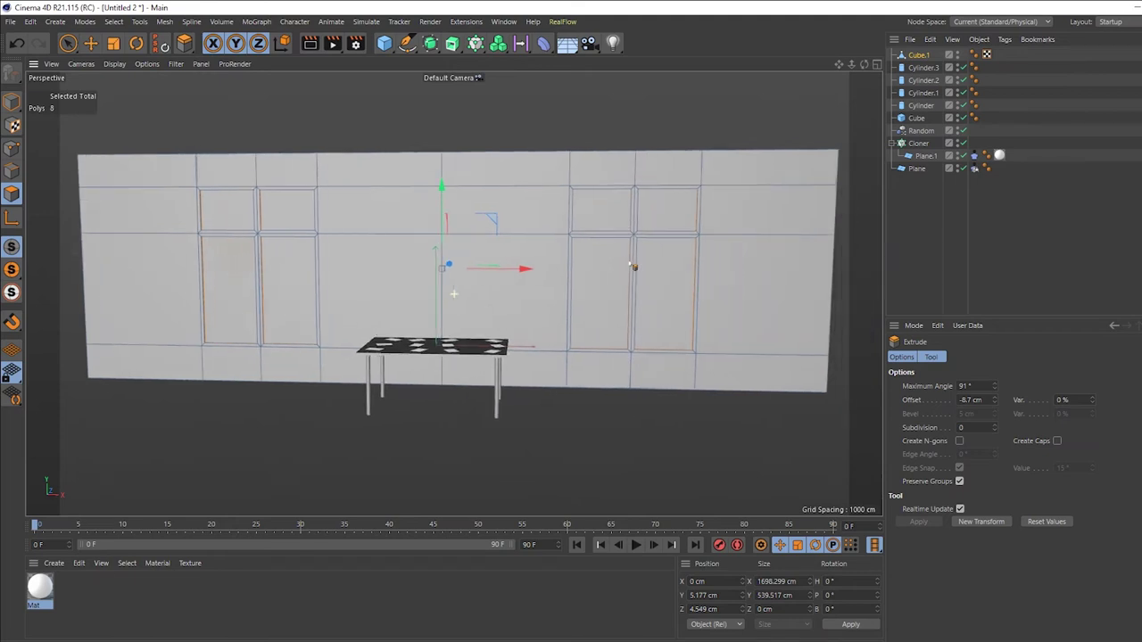
Select the recessed pane faces of both windows and delete them.
{"action": "left_click", "coordinate": [91, 42]}
{"action": "left_click_drag", "start_coordinate": [312, 108], "coordinate": [260, 209], "text": "alt"}
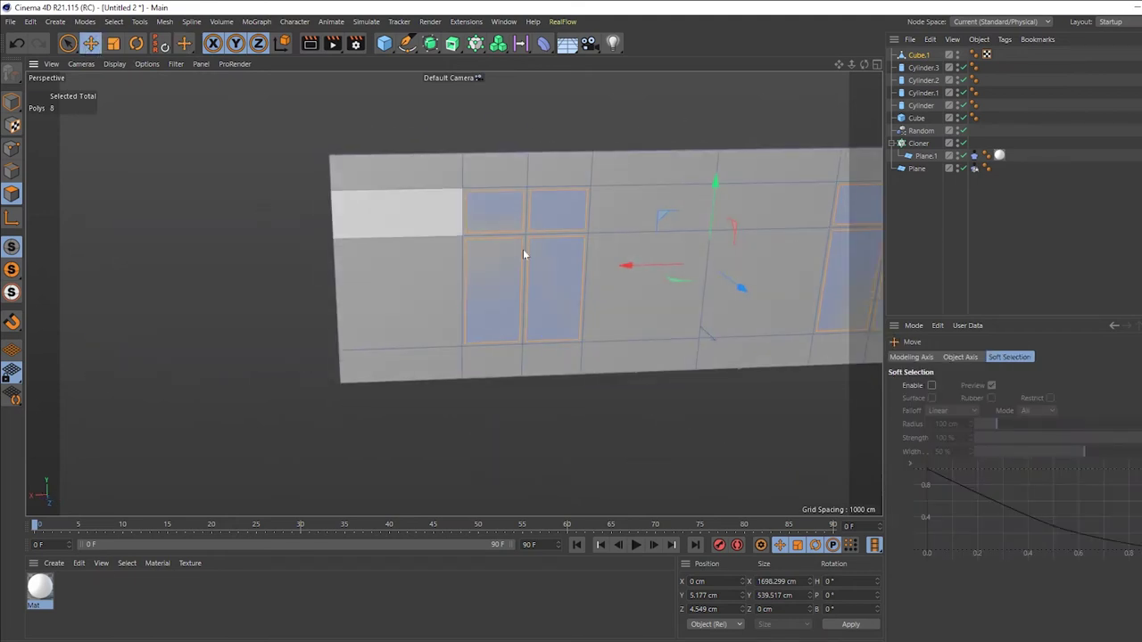
{"action": "middle_click_drag", "start_coordinate": [523, 253], "coordinate": [454, 269], "text": "alt"}
{"action": "left_click", "coordinate": [785, 214]}
{"action": "left_click", "coordinate": [756, 209], "text": "shift"}
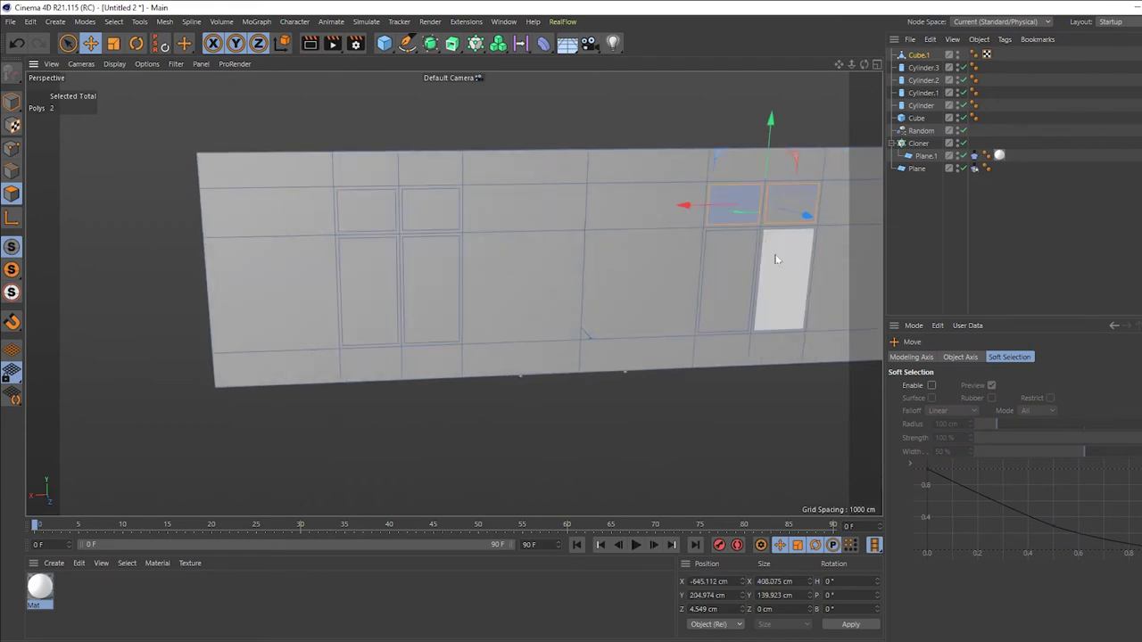
{"action": "left_click", "coordinate": [781, 268], "text": "shift"}
{"action": "left_click", "coordinate": [745, 272], "text": "shift"}
{"action": "left_click", "coordinate": [434, 210], "text": "shift"}
{"action": "left_click", "coordinate": [366, 212], "text": "shift"}
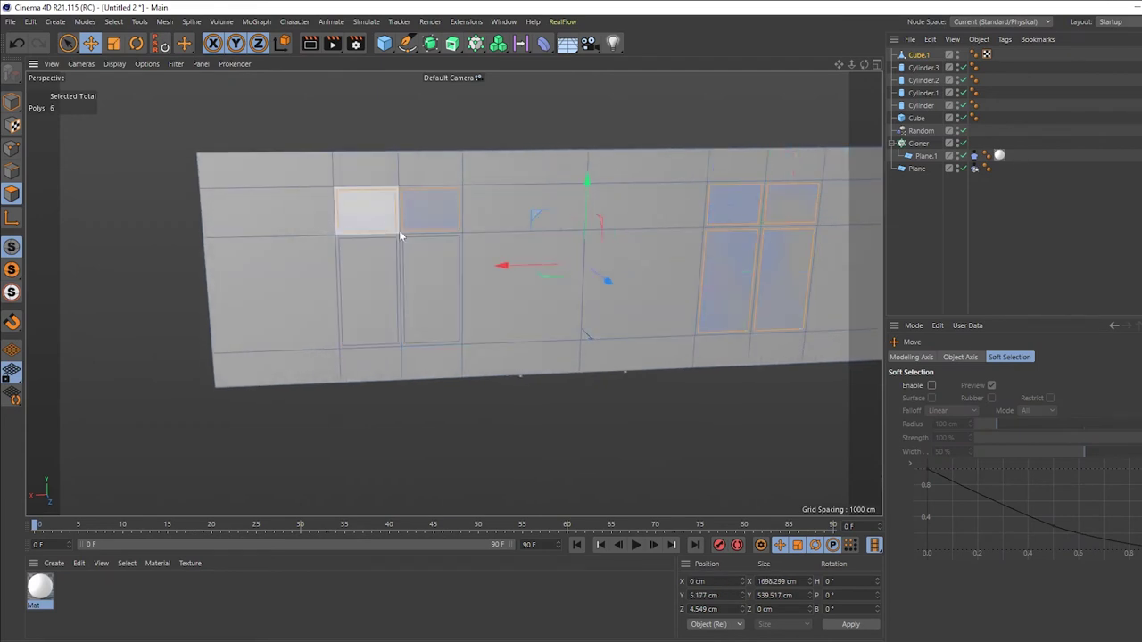
{"action": "left_click", "coordinate": [430, 285], "text": "shift"}
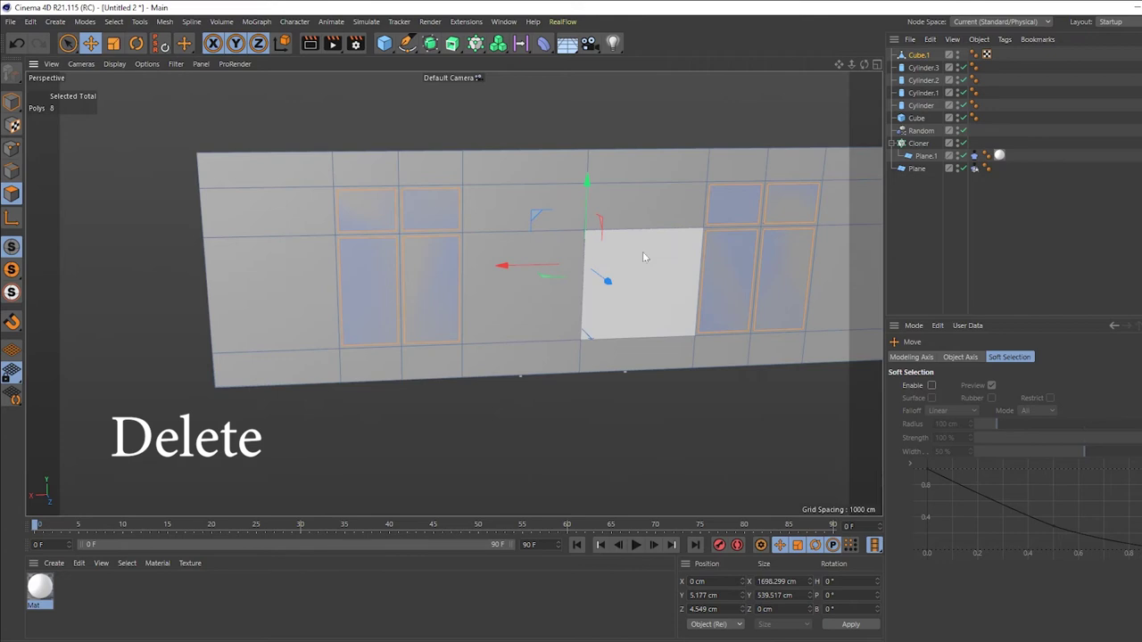
{"action": "key", "text": "Delete"}
Check the open window holes, return to Model mode, and maximise the Top view.
{"action": "scroll", "coordinate": [464, 205], "scroll_direction": "down", "scroll_amount": 3}
{"action": "mouse_move", "coordinate": [451, 200]}
{"action": "left_mouse_down", "text": "alt"}
{"action": "mouse_move", "coordinate": [734, 215]}
{"action": "mouse_move", "coordinate": [530, 237]}
{"action": "mouse_move", "coordinate": [542, 232]}
{"action": "left_mouse_up", "text": "alt"}
{"action": "left_click", "coordinate": [535, 220]}
{"action": "scroll", "coordinate": [536, 219], "scroll_direction": "up", "scroll_amount": 2}
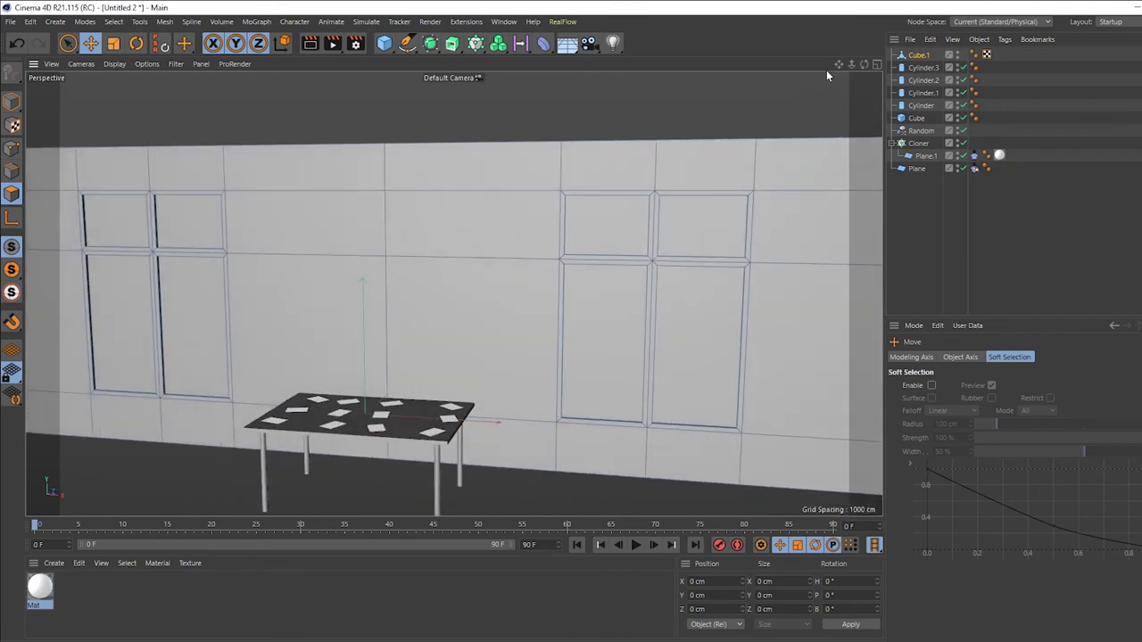
{"action": "left_click", "coordinate": [20, 103]}
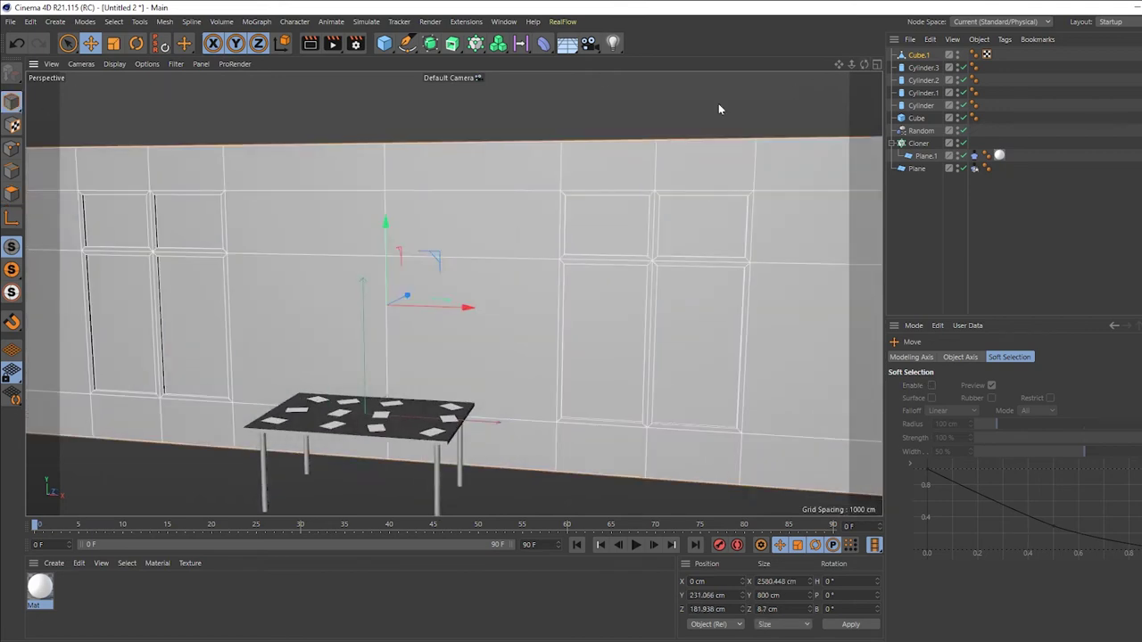
{"action": "left_click", "coordinate": [874, 65]}
{"action": "left_click", "coordinate": [876, 66]}
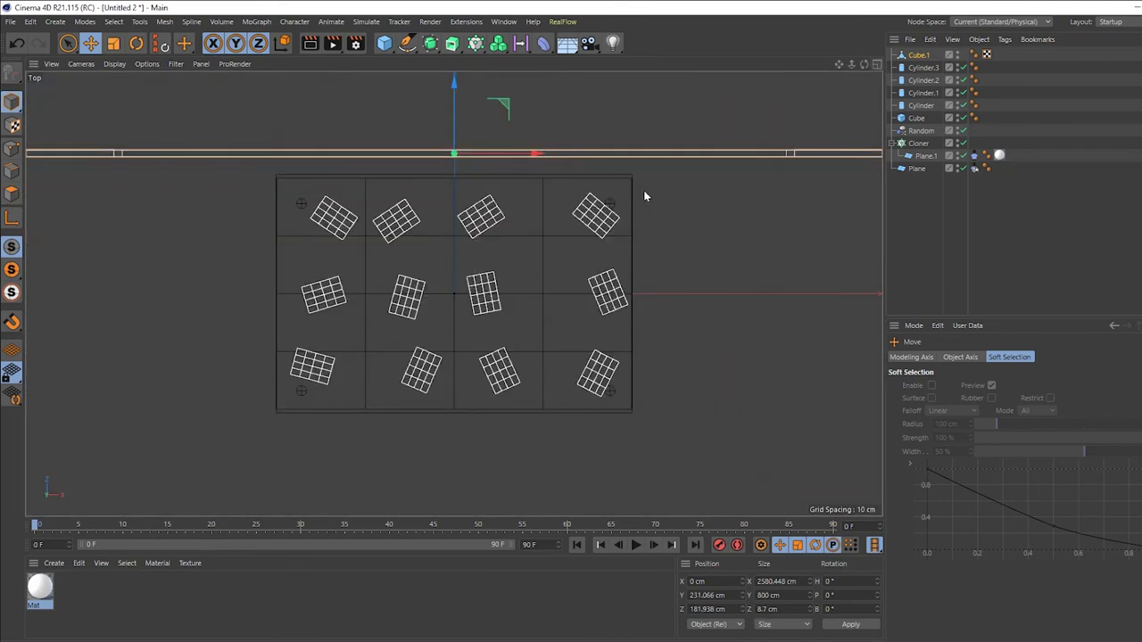
{"action": "middle_click_drag", "start_coordinate": [645, 195], "coordinate": [367, 245], "text": "alt"}
{"action": "scroll", "coordinate": [507, 188], "scroll_direction": "up", "scroll_amount": 4}
Draw a zigzag Bezier spline with the Spline Pen along most of the wall's length.
{"action": "scroll", "coordinate": [486, 204], "scroll_direction": "up", "scroll_amount": 2}
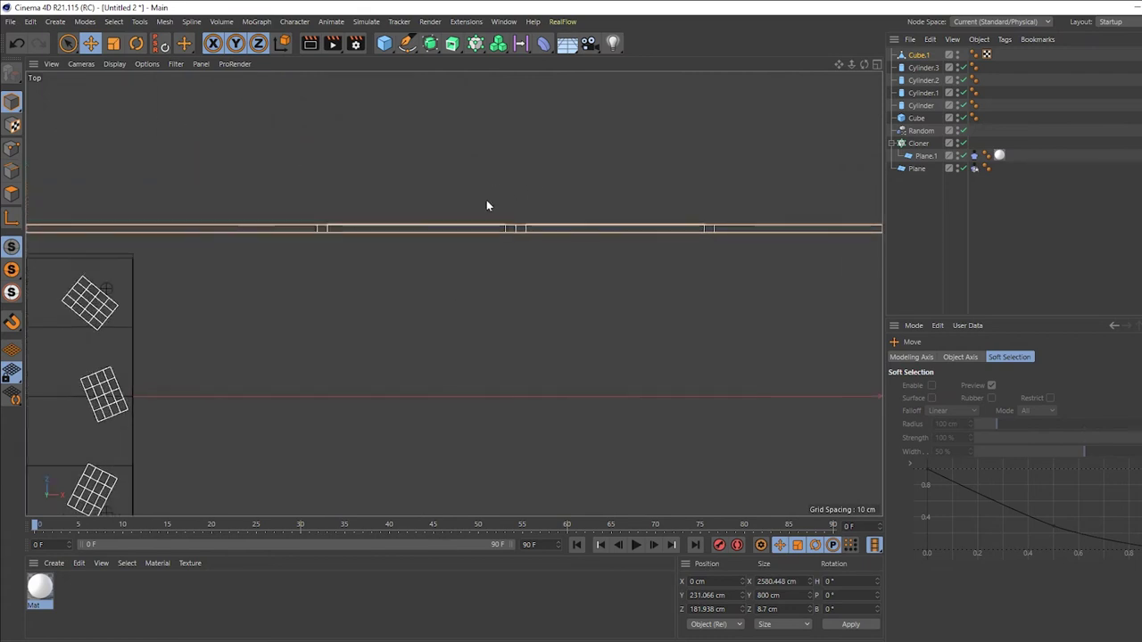
{"action": "scroll", "coordinate": [487, 206], "scroll_direction": "up", "scroll_amount": 1}
{"action": "scroll", "coordinate": [454, 202], "scroll_direction": "up", "scroll_amount": 1}
{"action": "left_click", "coordinate": [406, 43]}
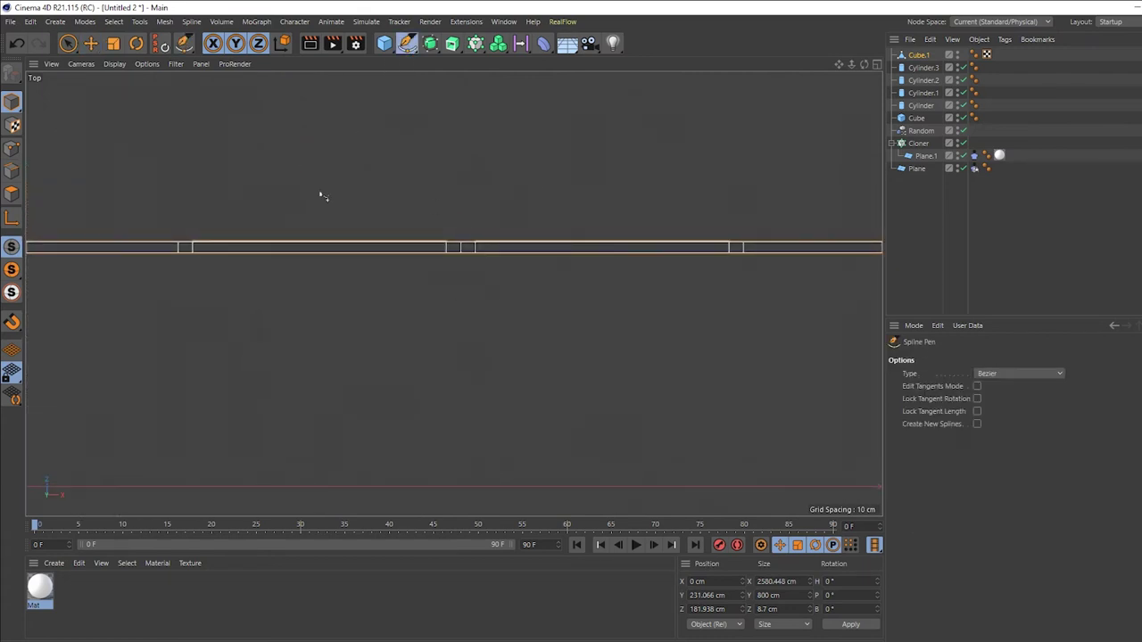
{"action": "scroll", "coordinate": [317, 201], "scroll_direction": "up", "scroll_amount": 2}
{"action": "left_click", "coordinate": [95, 266]}
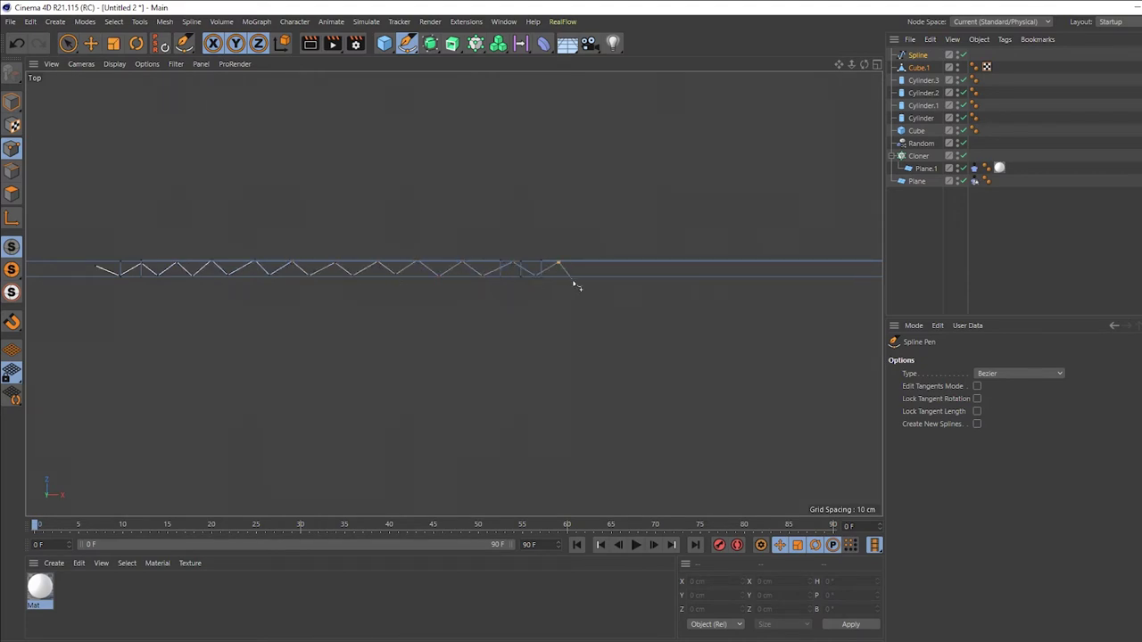
{"action": "scroll", "coordinate": [427, 286], "scroll_direction": "down", "scroll_amount": 2}
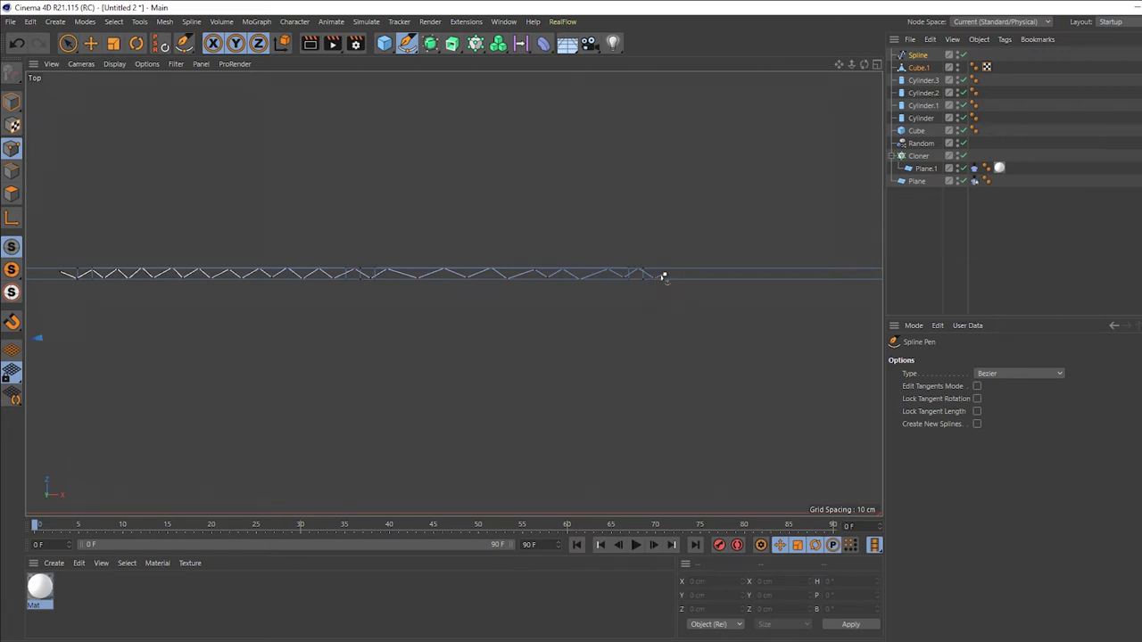
Give the zigzag spline Soft interpolation so it becomes a smooth wavy curve.
{"action": "right_click", "coordinate": [677, 183]}
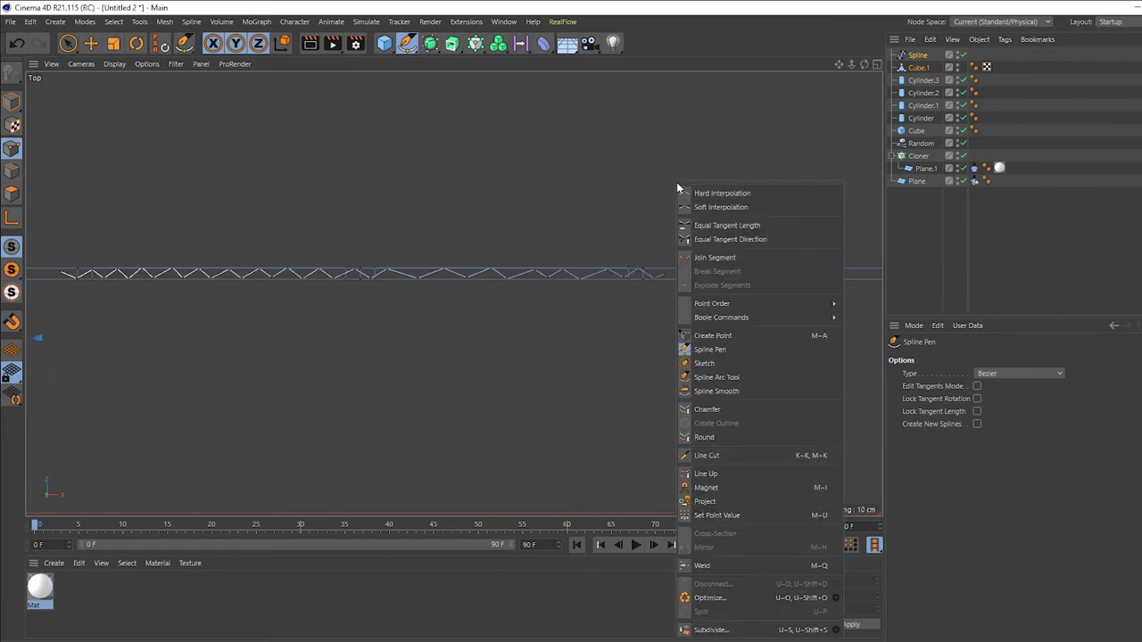
{"action": "left_click", "coordinate": [773, 206]}
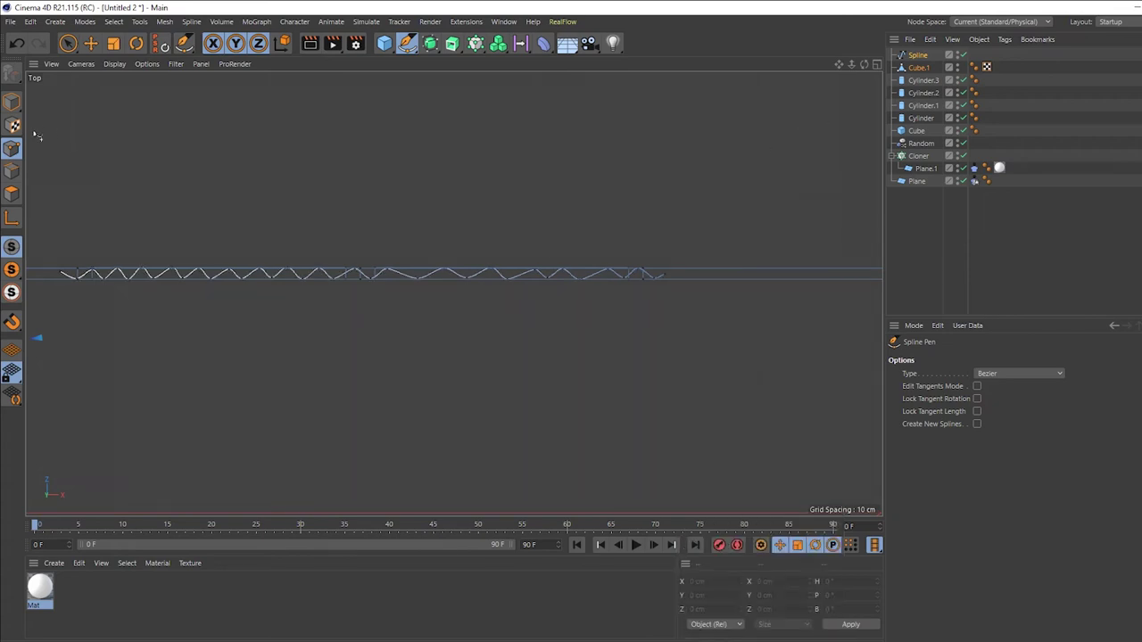
{"action": "left_click", "coordinate": [14, 104]}
{"action": "left_click", "coordinate": [93, 46]}
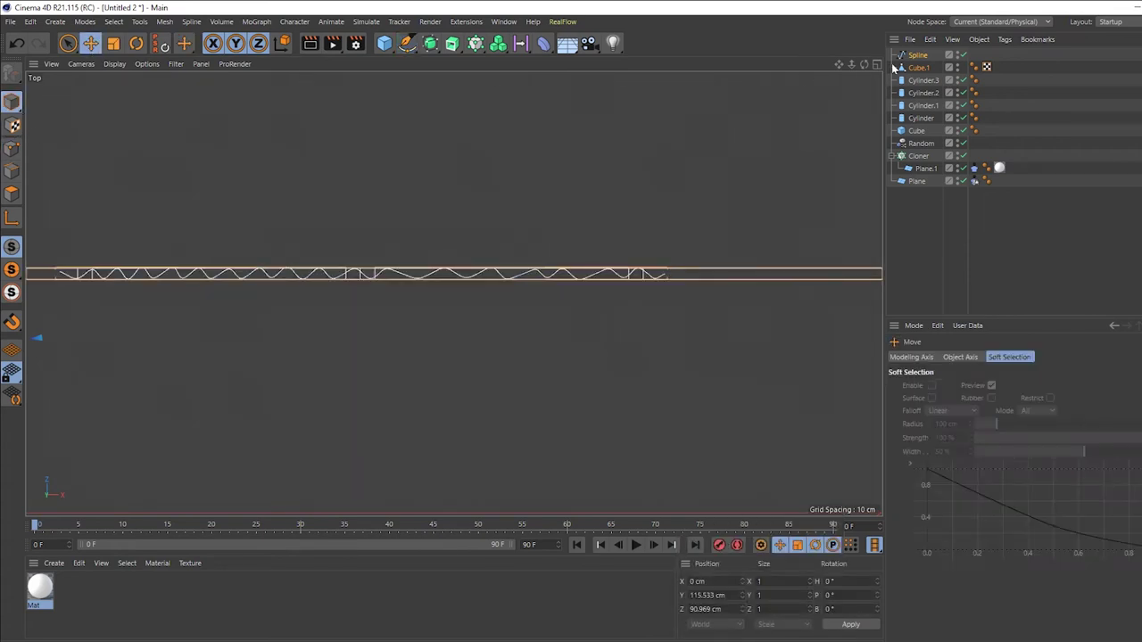
Centre the Spline's axis on itself (X 645.98 cm) and show the four-view layout.
{"action": "left_click", "coordinate": [921, 56]}
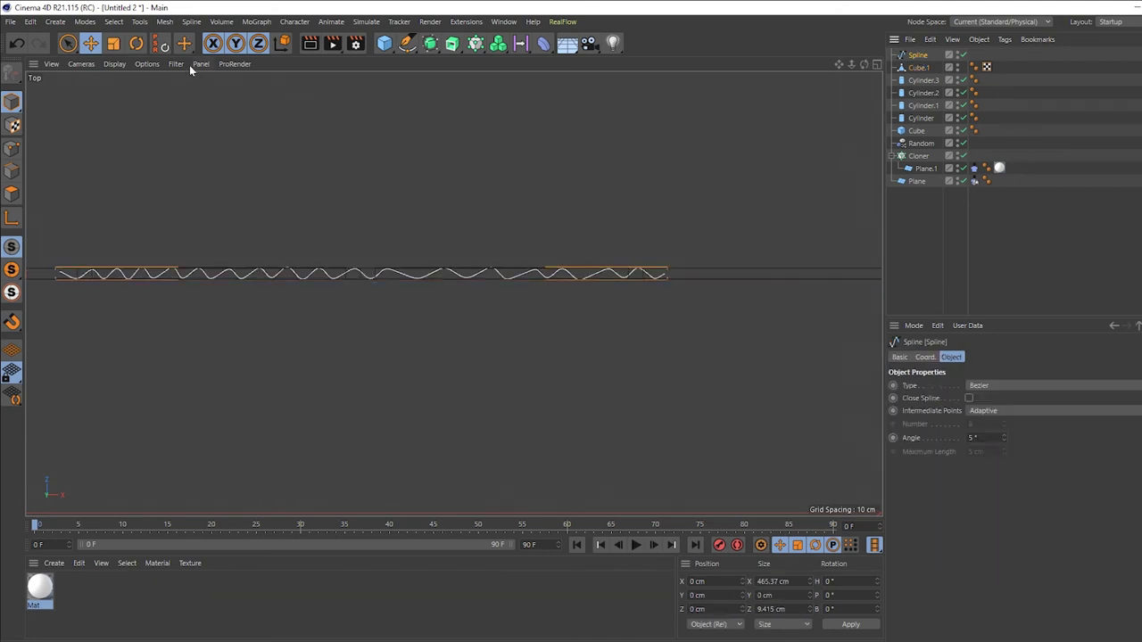
{"action": "left_click", "coordinate": [164, 22]}
{"action": "mouse_move", "coordinate": [178, 295]}
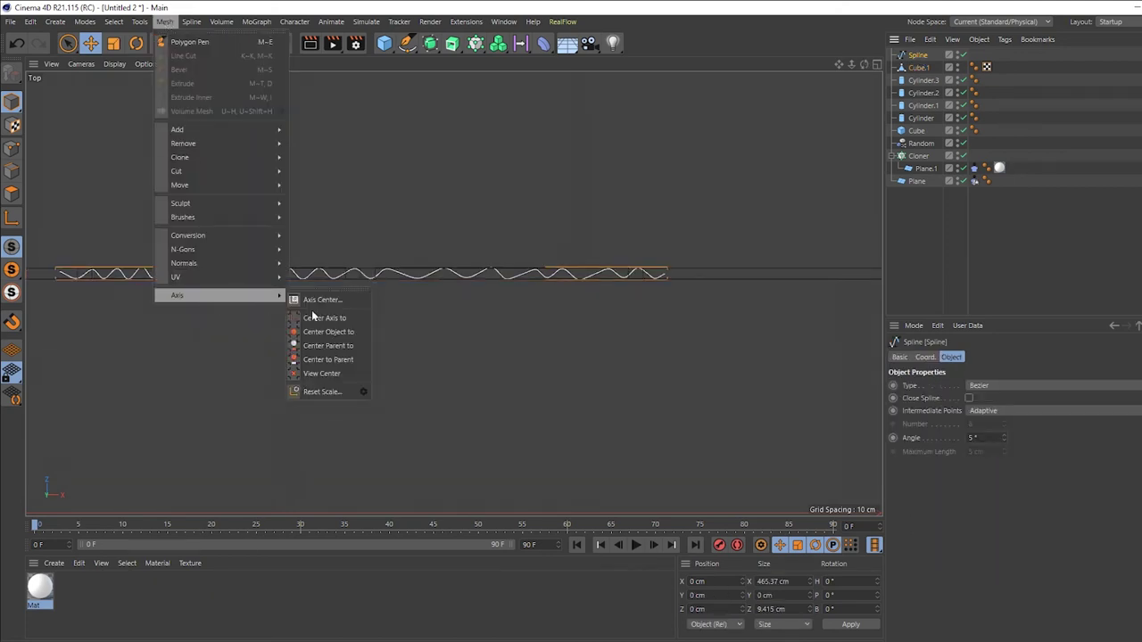
{"action": "left_click", "coordinate": [332, 319]}
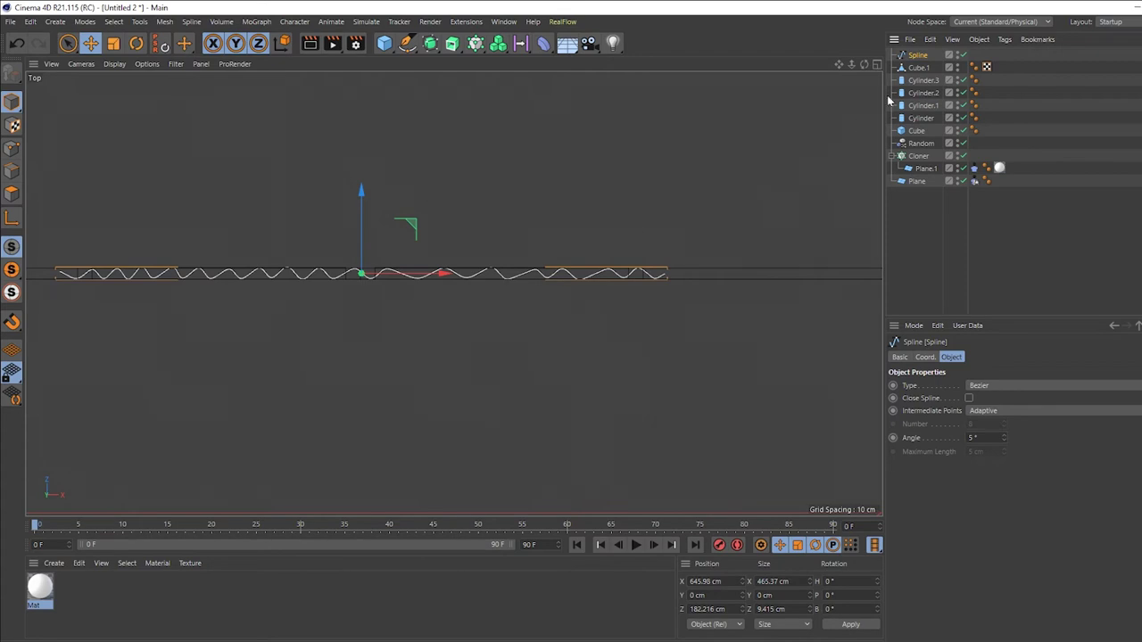
{"action": "left_click", "coordinate": [877, 64]}
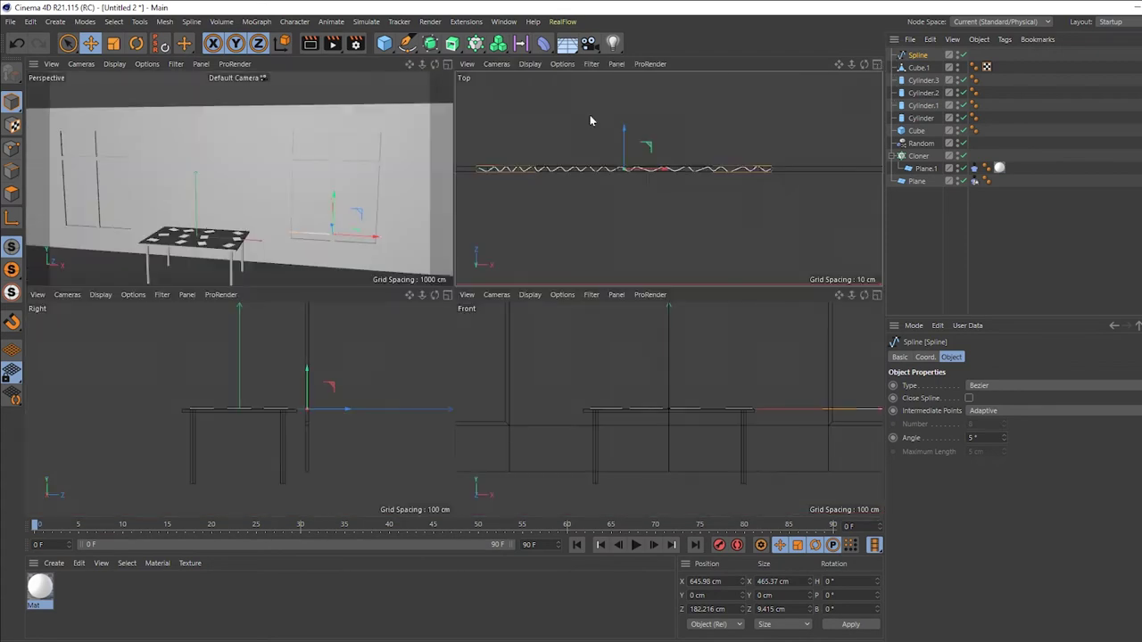
Ctrl-drag the wavy spline upward to create Spline.1 at Y 538.522 cm above the windows.
{"action": "left_click", "coordinate": [449, 67]}
{"action": "mouse_move", "coordinate": [455, 189]}
{"action": "left_mouse_down", "text": "alt"}
{"action": "mouse_move", "coordinate": [490, 296]}
{"action": "mouse_move", "coordinate": [445, 294]}
{"action": "mouse_move", "coordinate": [434, 282]}
{"action": "mouse_move", "coordinate": [464, 317]}
{"action": "mouse_move", "coordinate": [619, 298]}
{"action": "mouse_move", "coordinate": [544, 339]}
{"action": "mouse_move", "coordinate": [637, 283]}
{"action": "mouse_move", "coordinate": [619, 281]}
{"action": "mouse_move", "coordinate": [591, 200]}
{"action": "mouse_move", "coordinate": [589, 245]}
{"action": "mouse_move", "coordinate": [626, 261]}
{"action": "mouse_move", "coordinate": [523, 298]}
{"action": "mouse_move", "coordinate": [589, 299]}
{"action": "left_mouse_up", "text": "alt"}
{"action": "scroll", "coordinate": [589, 299], "scroll_direction": "down", "scroll_amount": 3}
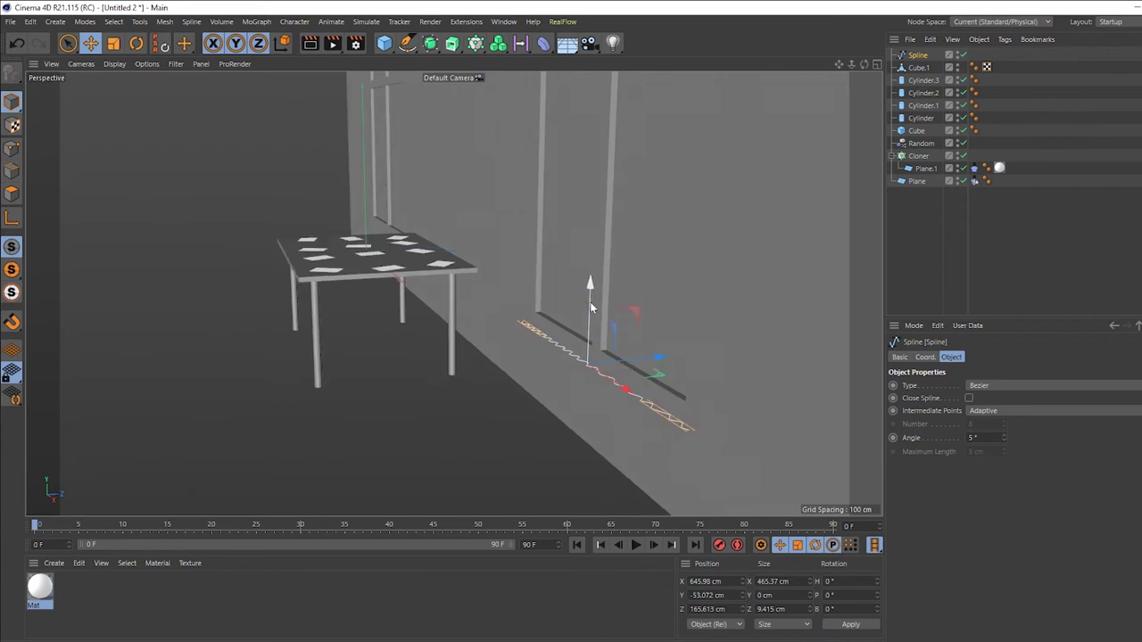
{"action": "scroll", "coordinate": [589, 302], "scroll_direction": "down", "scroll_amount": 3}
{"action": "scroll", "coordinate": [508, 382], "scroll_direction": "down", "scroll_amount": 2}
{"action": "scroll", "coordinate": [510, 389], "scroll_direction": "down", "scroll_amount": 1}
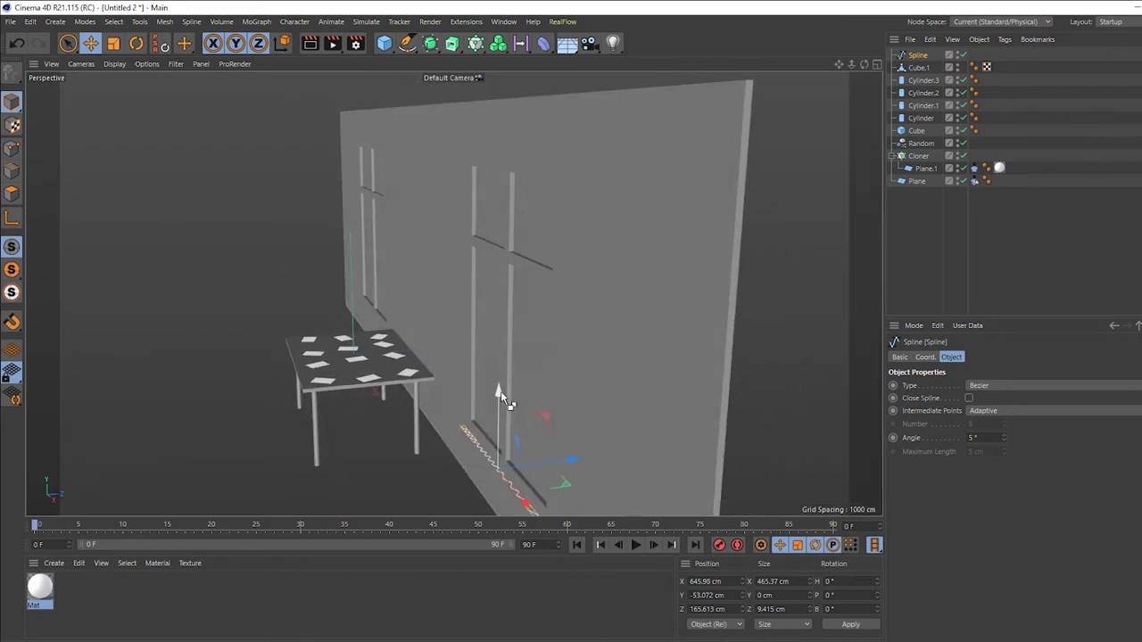
{"action": "mouse_move", "coordinate": [501, 390]}
{"action": "left_mouse_down", "text": "ctrl"}
{"action": "mouse_move", "coordinate": [585, 117]}
{"action": "mouse_move", "coordinate": [502, 75]}
{"action": "left_mouse_up", "text": "ctrl"}
{"action": "mouse_move", "coordinate": [504, 399]}
{"action": "left_mouse_down", "text": "ctrl"}
{"action": "mouse_move", "coordinate": [454, 477]}
{"action": "mouse_move", "coordinate": [581, 479]}
{"action": "mouse_move", "coordinate": [504, 477]}
{"action": "left_mouse_up", "text": "ctrl"}
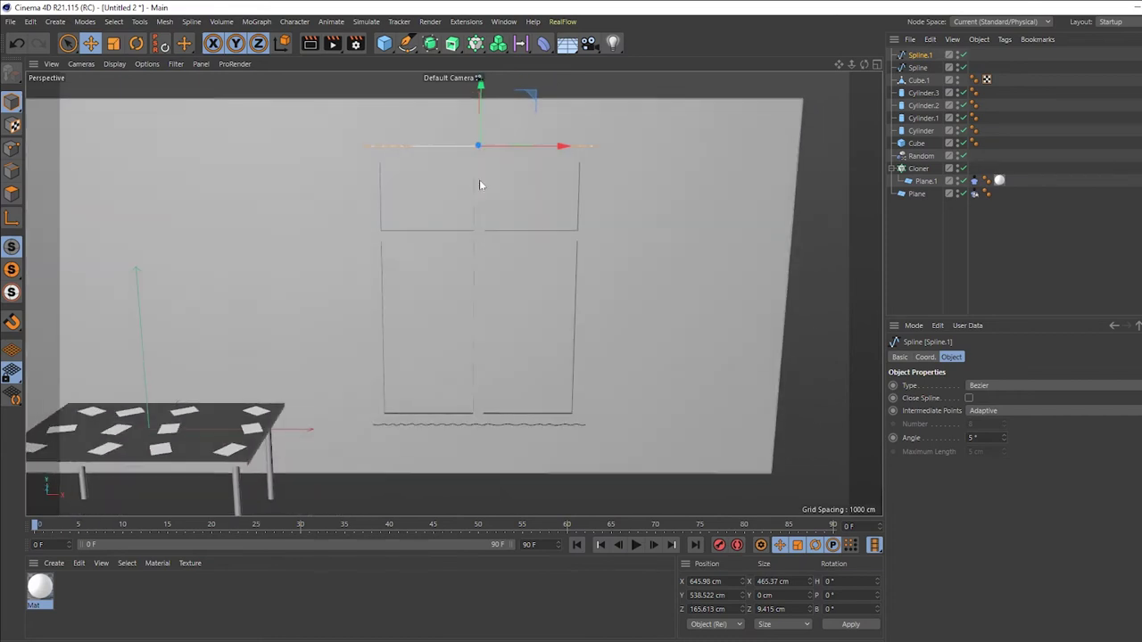
Add a Loft generator and place Spline and Spline.1 under it.
{"action": "left_click", "coordinate": [453, 43]}
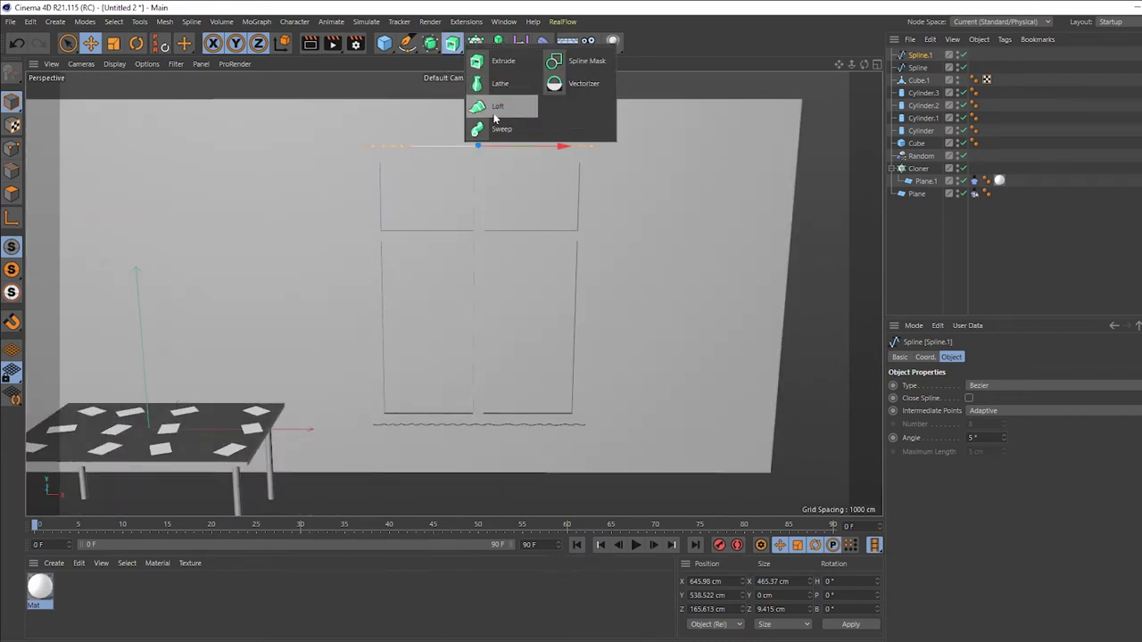
{"action": "left_click", "coordinate": [496, 113]}
{"action": "left_click", "coordinate": [912, 68]}
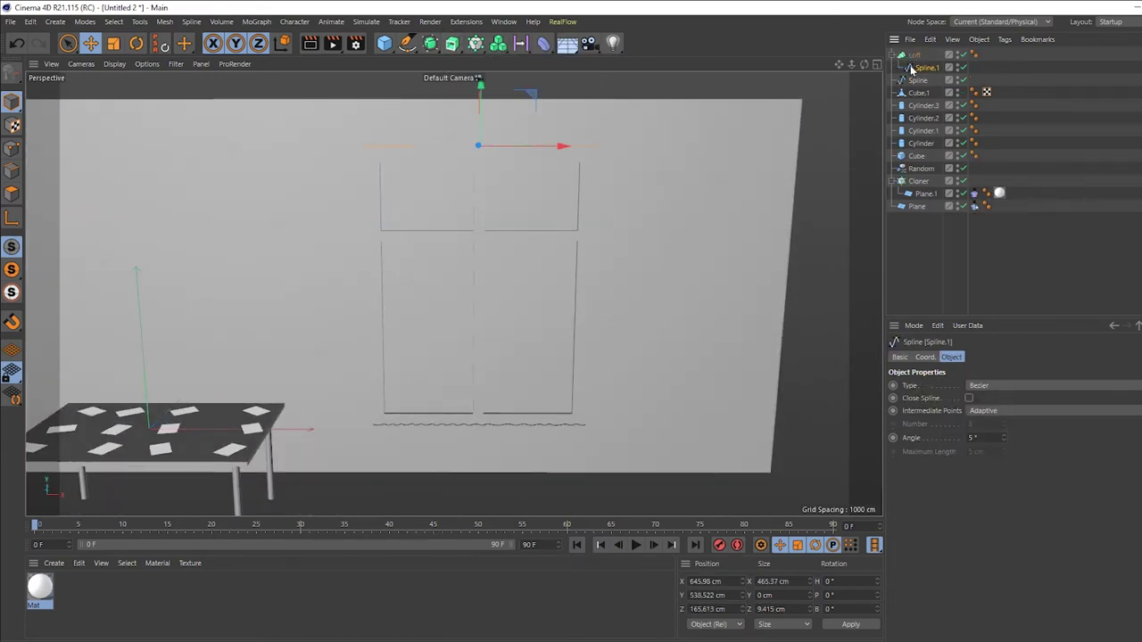
{"action": "left_click_drag", "start_coordinate": [910, 59], "coordinate": [913, 55]}
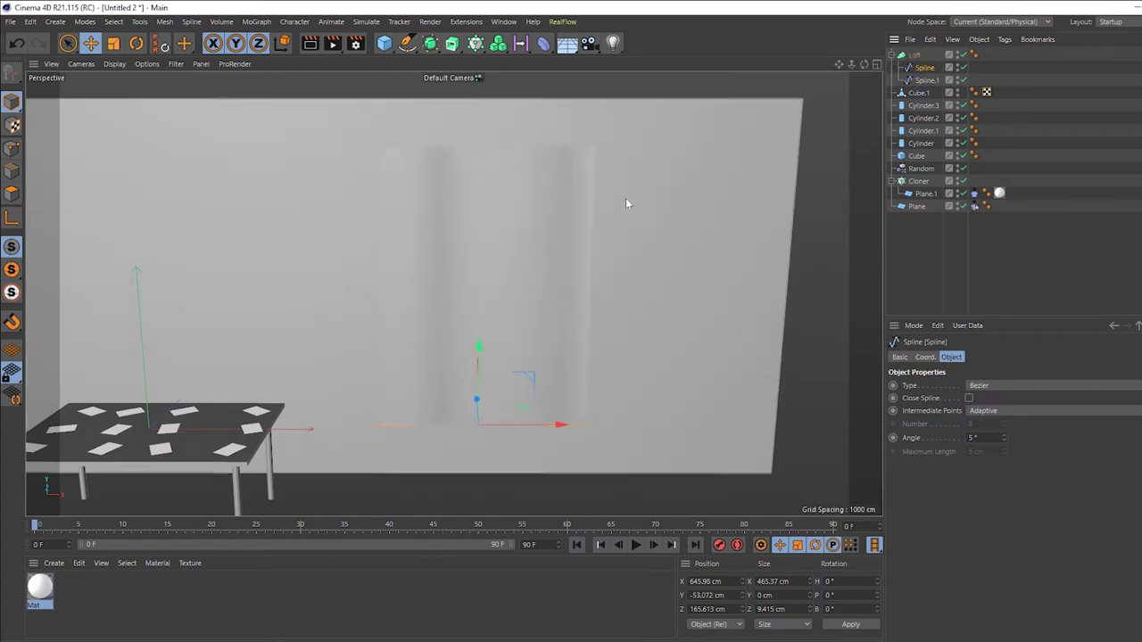
{"action": "mouse_move", "coordinate": [625, 198]}
{"action": "left_mouse_down", "text": "alt"}
{"action": "mouse_move", "coordinate": [516, 192]}
{"action": "mouse_move", "coordinate": [536, 250]}
{"action": "left_mouse_up", "text": "alt"}
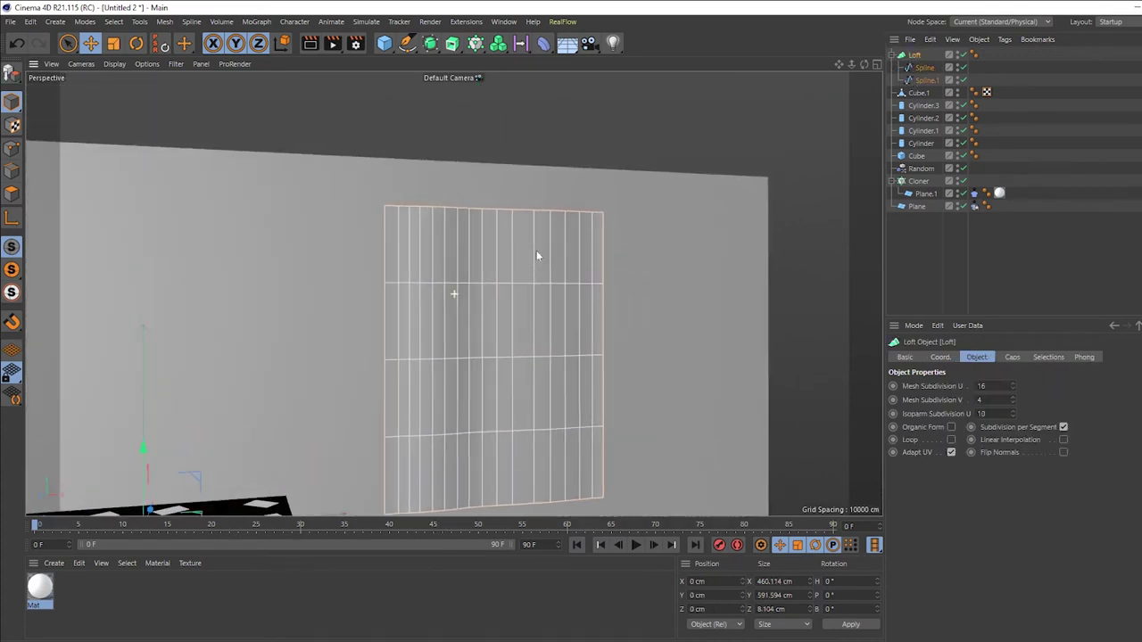
Set the Loft's Mesh Subdivision V to 30 and adjust Mesh Subdivision U.
{"action": "type", "text": "30"}
{"action": "key", "text": "Return"}
{"action": "double_click", "coordinate": [1006, 385]}
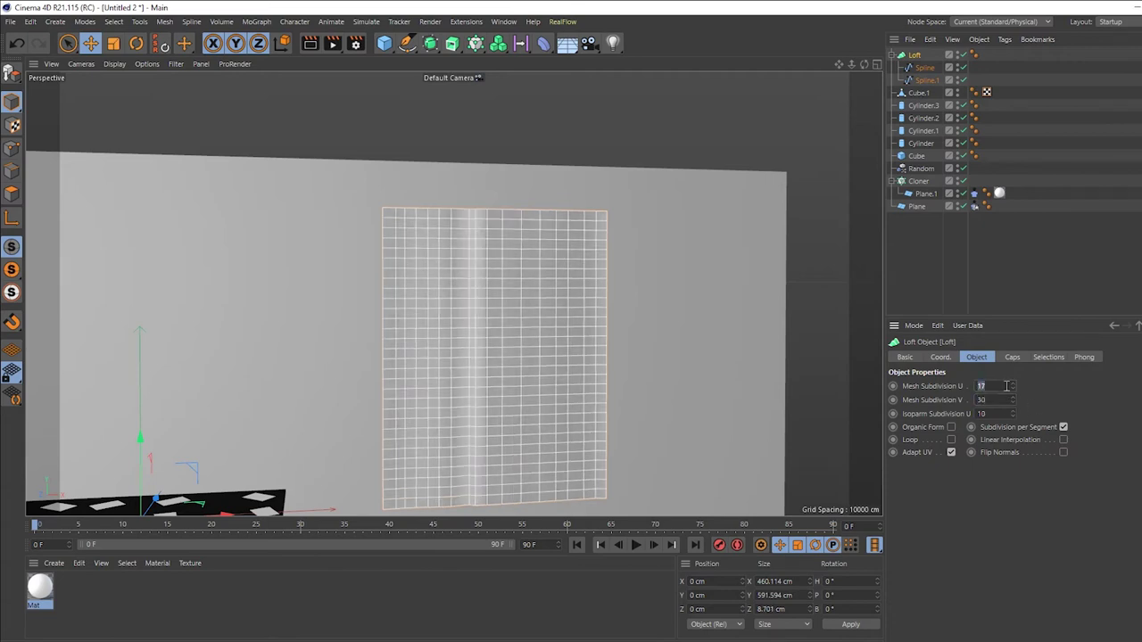
{"action": "scroll", "coordinate": [1006, 386], "scroll_direction": "up", "scroll_amount": 1}
{"action": "scroll", "coordinate": [1007, 386], "scroll_direction": "up", "scroll_amount": 1}
{"action": "scroll", "coordinate": [1006, 385], "scroll_direction": "up", "scroll_amount": 1}
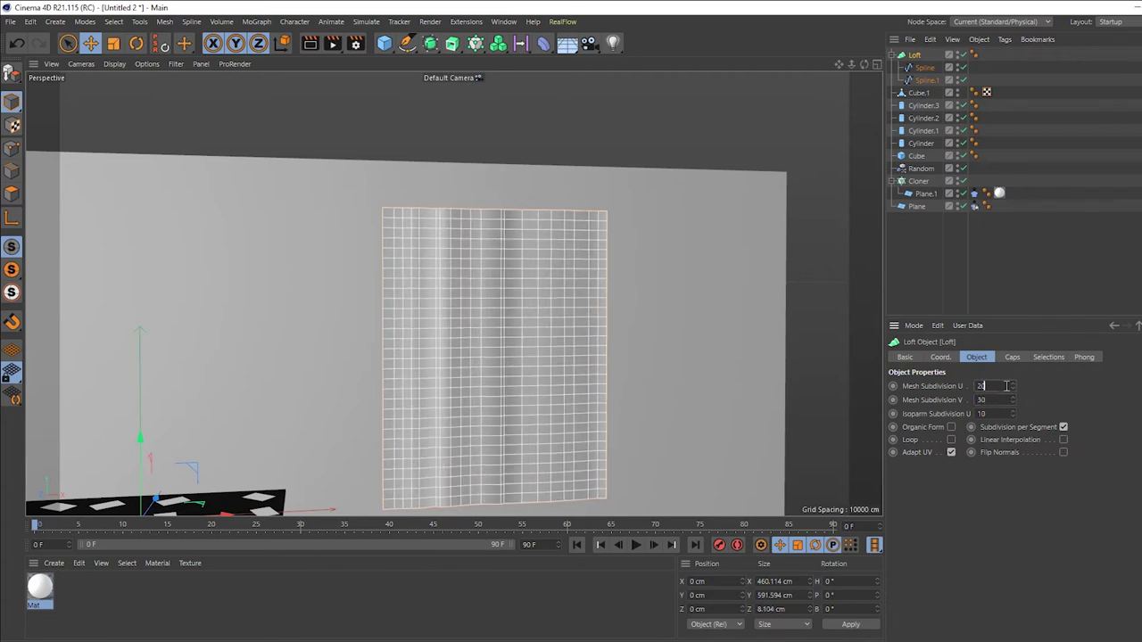
{"action": "scroll", "coordinate": [1006, 386], "scroll_direction": "up", "scroll_amount": 1}
{"action": "scroll", "coordinate": [1007, 386], "scroll_direction": "down", "scroll_amount": 1}
{"action": "scroll", "coordinate": [1006, 385], "scroll_direction": "down", "scroll_amount": 1}
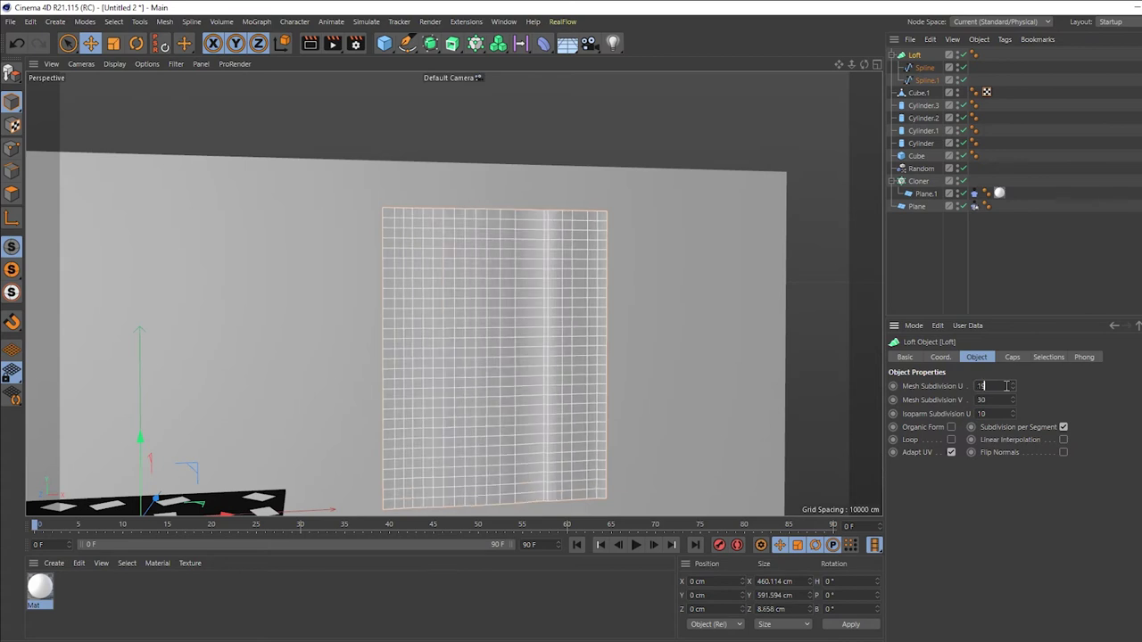
{"action": "scroll", "coordinate": [1006, 386], "scroll_direction": "up", "scroll_amount": 1}
{"action": "scroll", "coordinate": [1006, 386], "scroll_direction": "up", "scroll_amount": 1}
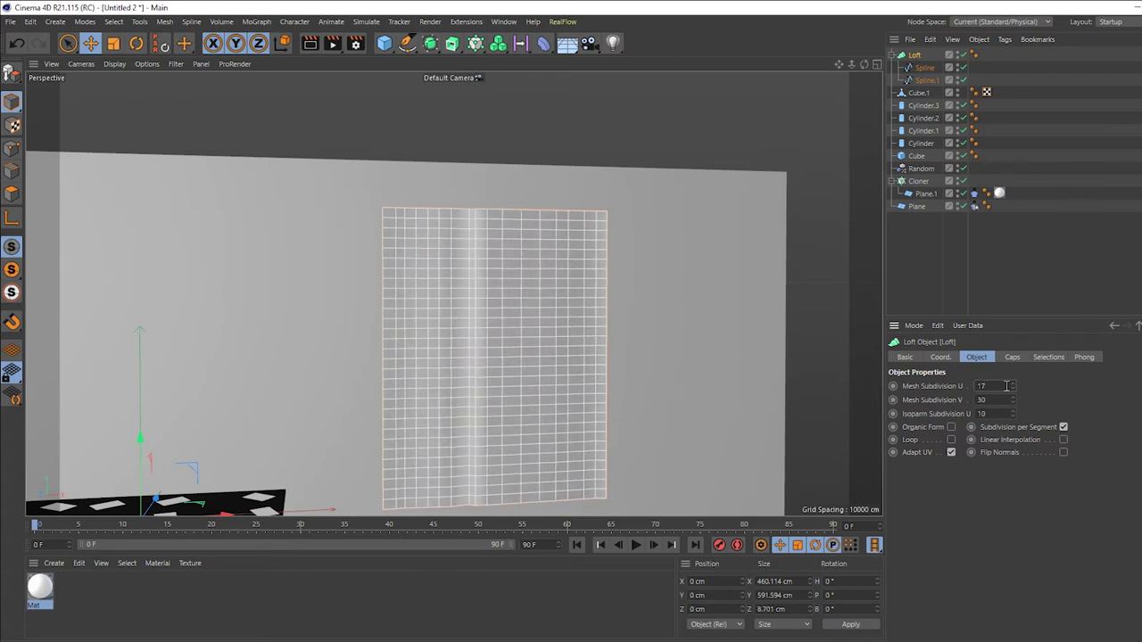
{"action": "scroll", "coordinate": [1007, 386], "scroll_direction": "down", "scroll_amount": 1}
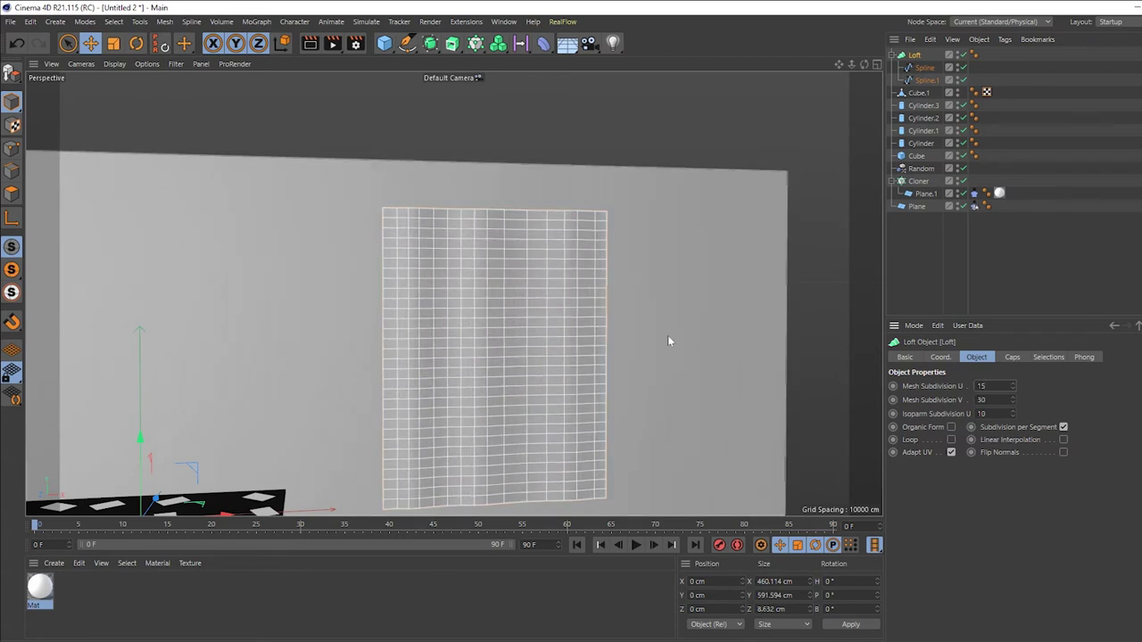
Orbit and pull the view back to inspect the curtain surface against the wall and table.
{"action": "left_click", "coordinate": [606, 215]}
{"action": "mouse_move", "coordinate": [606, 214]}
{"action": "left_mouse_down", "text": "alt"}
{"action": "mouse_move", "coordinate": [497, 233]}
{"action": "mouse_move", "coordinate": [560, 255]}
{"action": "mouse_move", "coordinate": [529, 303]}
{"action": "left_mouse_up", "text": "alt"}
{"action": "left_click", "coordinate": [530, 303]}
{"action": "scroll", "coordinate": [989, 385], "scroll_direction": "down", "scroll_amount": 1}
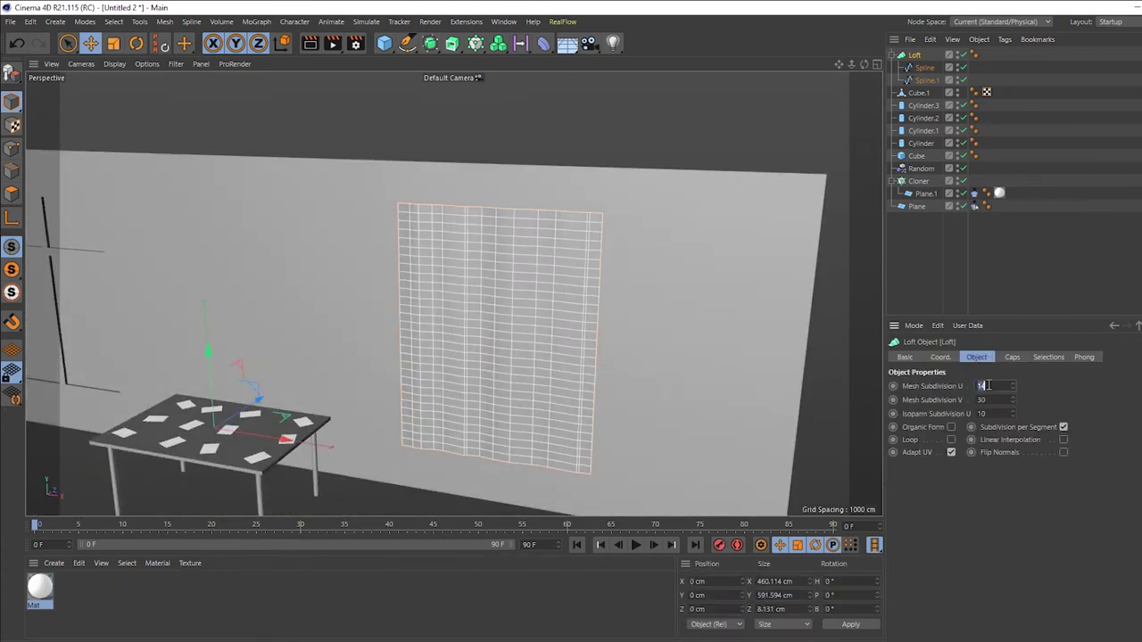
{"action": "scroll", "coordinate": [989, 386], "scroll_direction": "up", "scroll_amount": 1}
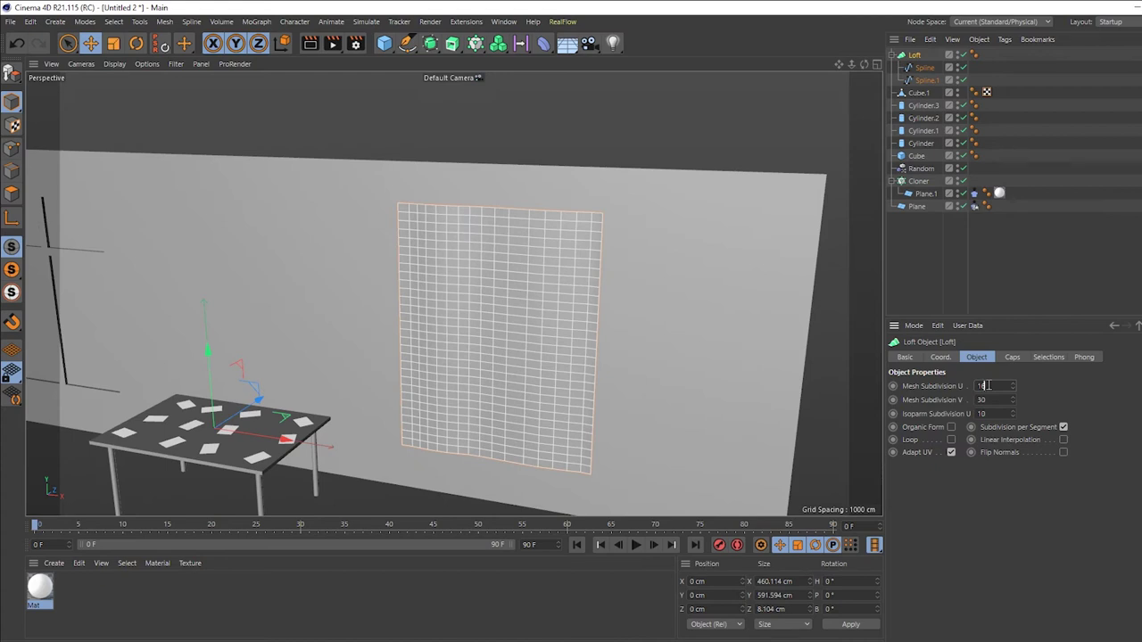
{"action": "left_click_drag", "start_coordinate": [792, 319], "coordinate": [931, 362], "text": "alt"}
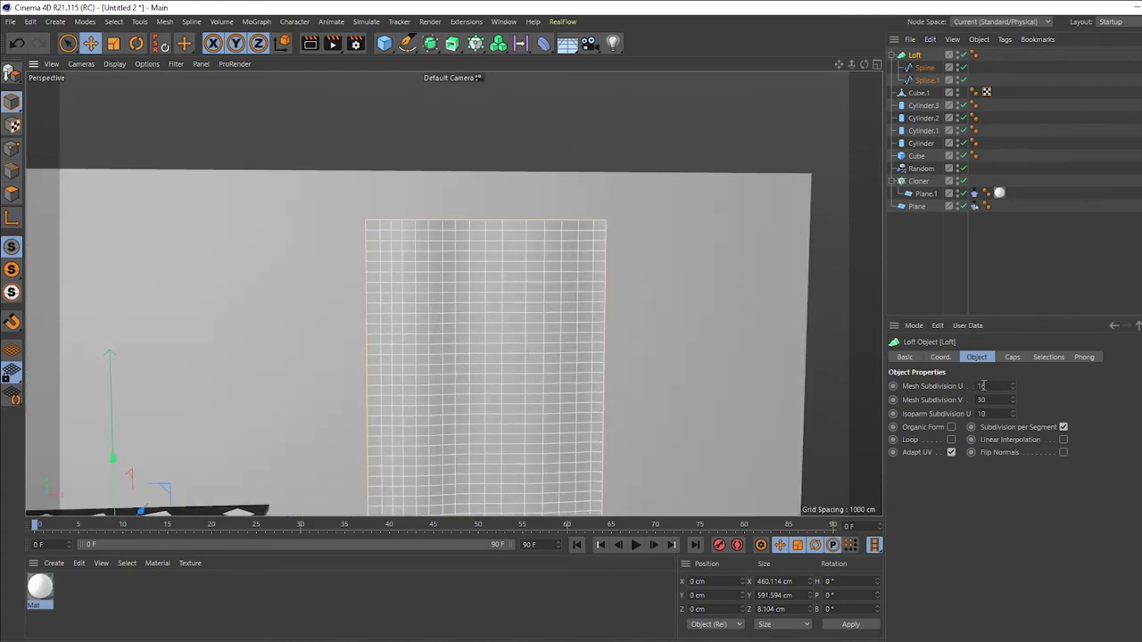
{"action": "left_click", "coordinate": [743, 138]}
{"action": "right_click_drag", "start_coordinate": [742, 137], "coordinate": [415, 346], "text": "alt"}
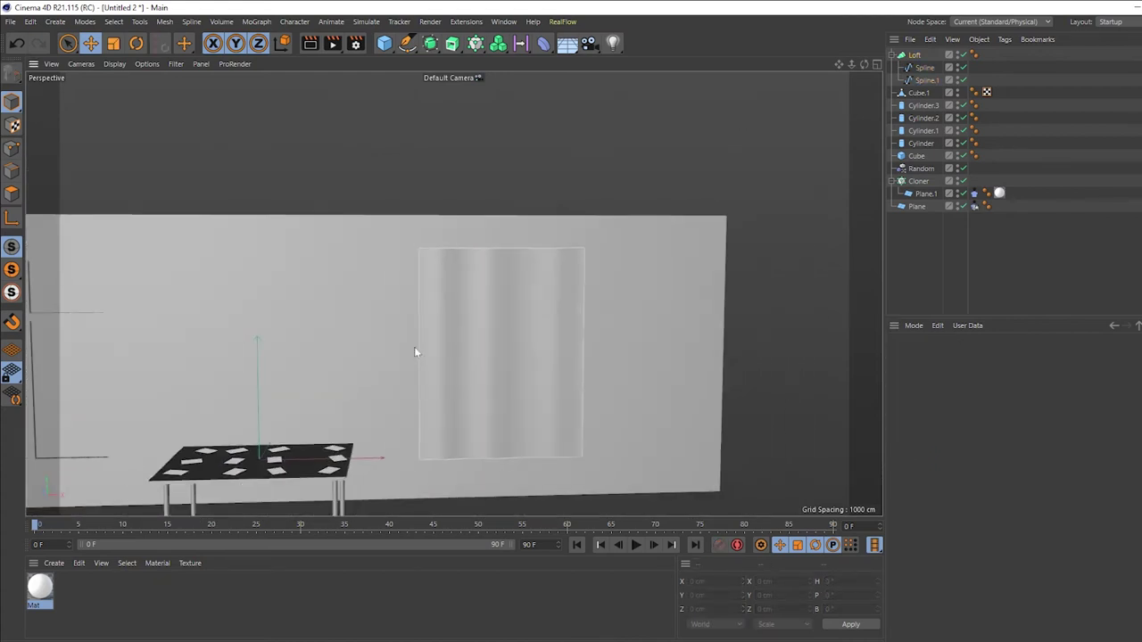
Convert the curtain Loft into an editable polygon object.
{"action": "mouse_move", "coordinate": [414, 351]}
{"action": "left_mouse_down", "text": "alt"}
{"action": "mouse_move", "coordinate": [566, 349]}
{"action": "mouse_move", "coordinate": [523, 372]}
{"action": "mouse_move", "coordinate": [642, 369]}
{"action": "mouse_move", "coordinate": [560, 366]}
{"action": "left_mouse_up", "text": "alt"}
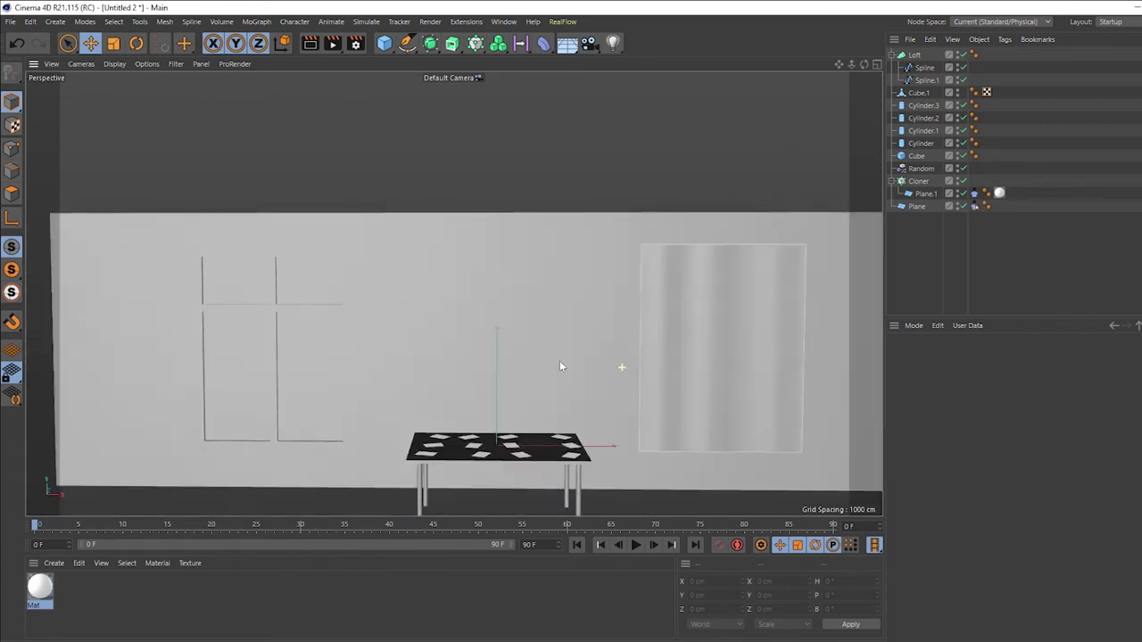
{"action": "left_click", "coordinate": [698, 346]}
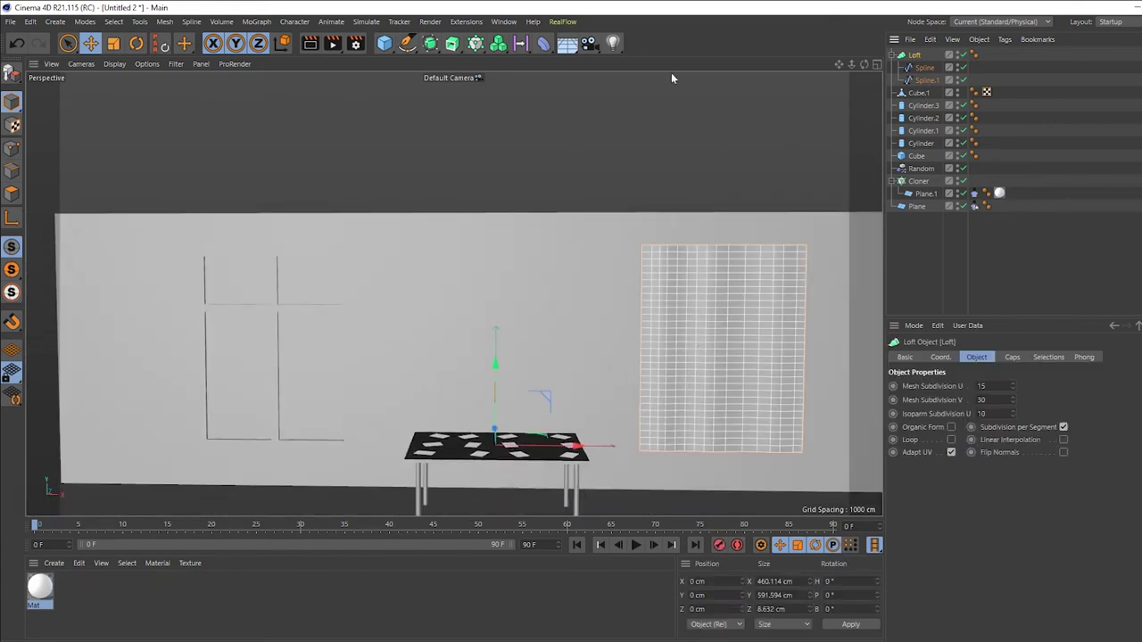
{"action": "left_click", "coordinate": [10, 71]}
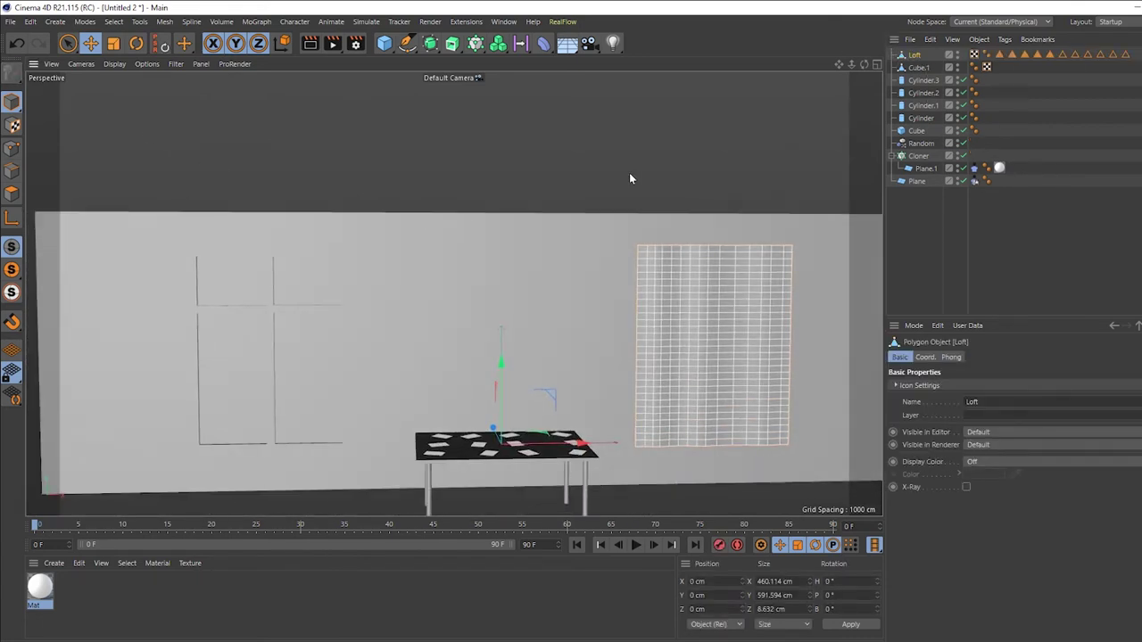
In the Front view, copy the curtain left as Loft.1 at X −1290.533 cm over the left window.
{"action": "left_click", "coordinate": [873, 65]}
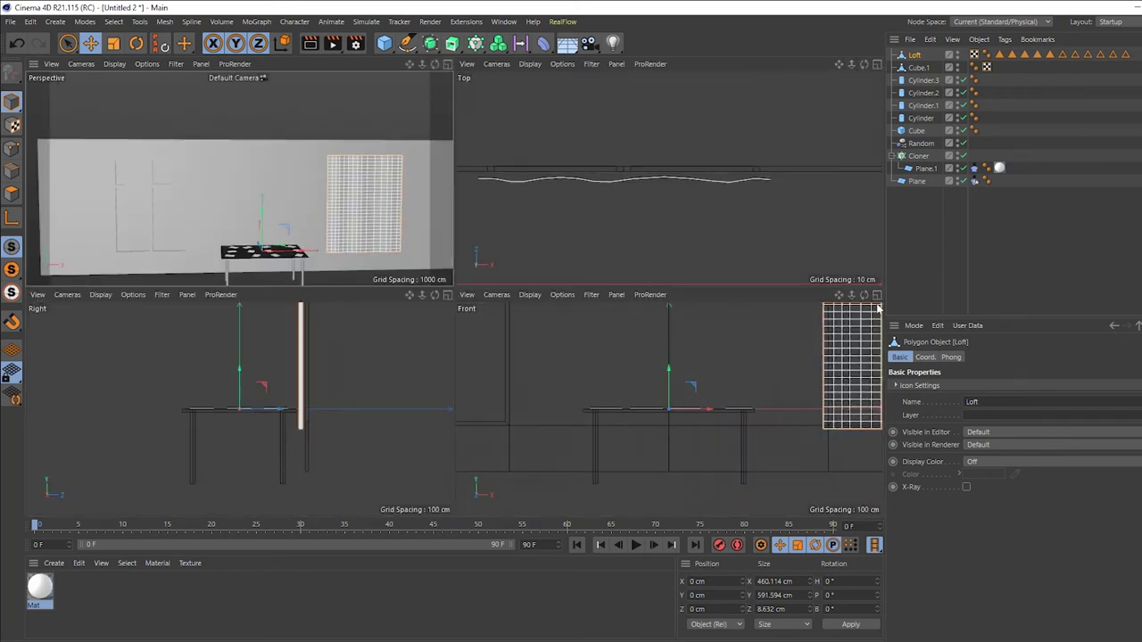
{"action": "left_click", "coordinate": [877, 296]}
{"action": "scroll", "coordinate": [498, 412], "scroll_direction": "down", "scroll_amount": 3}
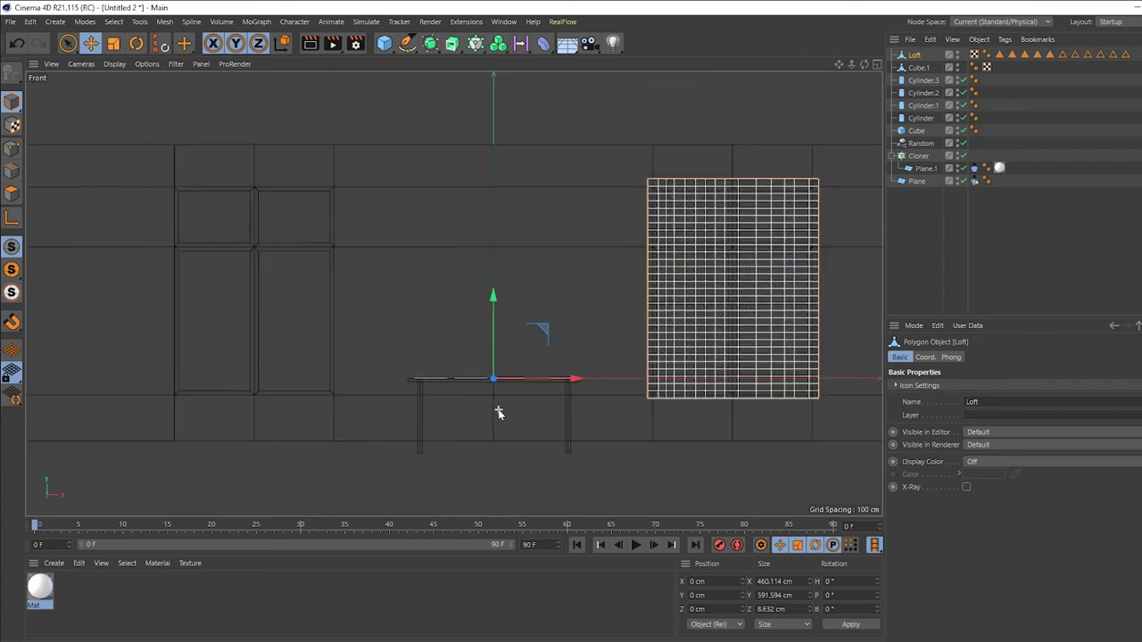
{"action": "middle_click_drag", "start_coordinate": [498, 412], "coordinate": [615, 409], "text": "alt"}
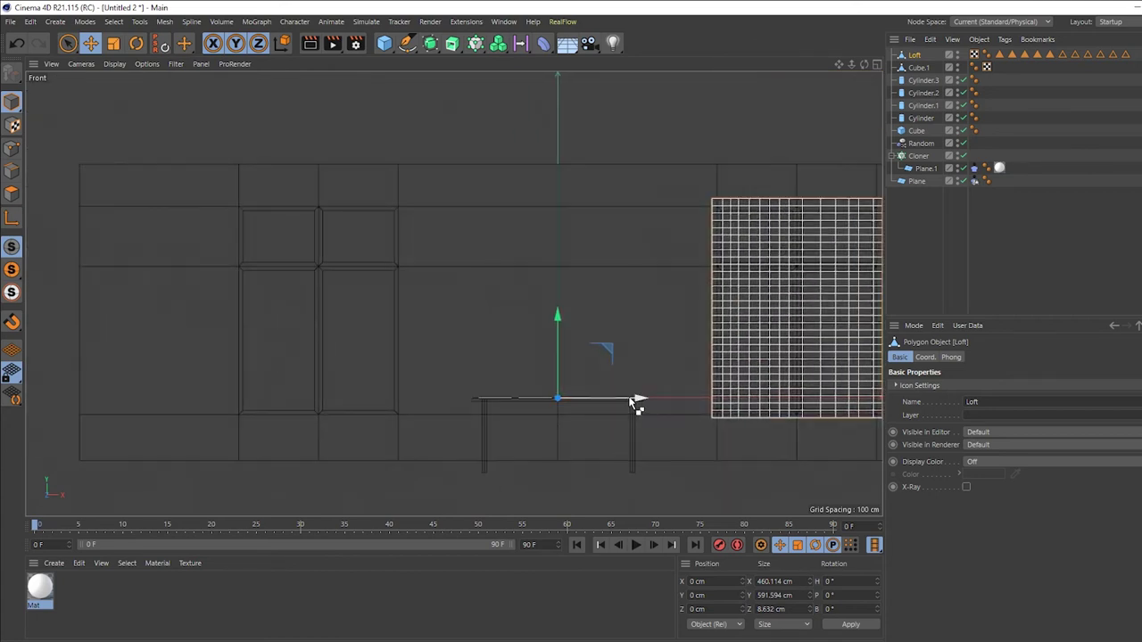
{"action": "left_click_drag", "start_coordinate": [634, 404], "coordinate": [152, 353], "text": "ctrl"}
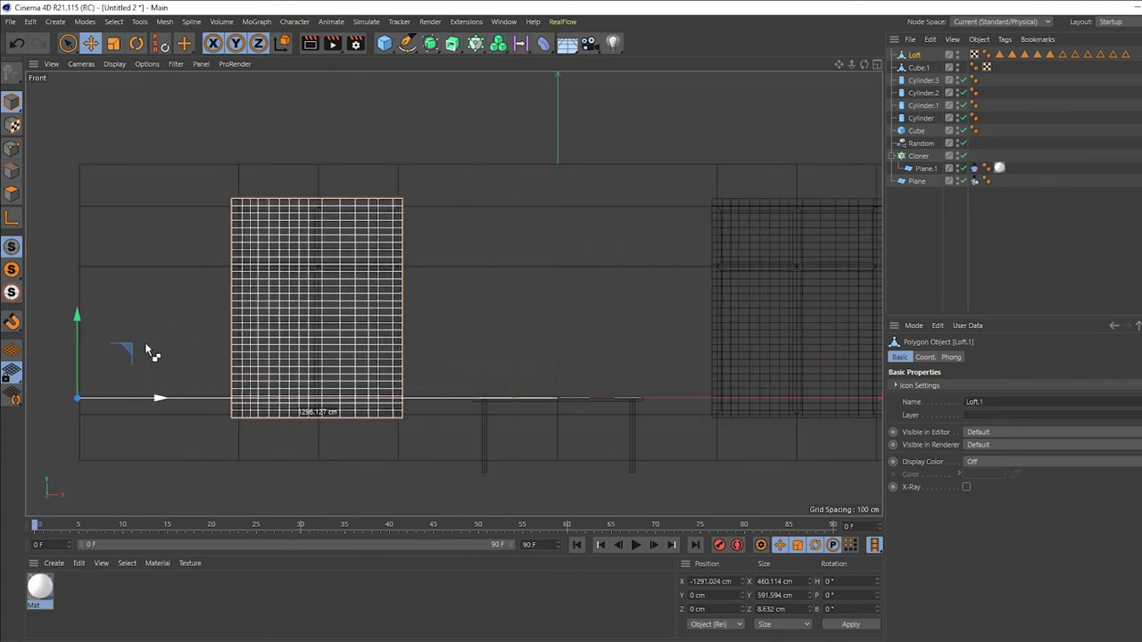
{"action": "left_click_drag", "start_coordinate": [145, 344], "coordinate": [147, 343], "text": "ctrl"}
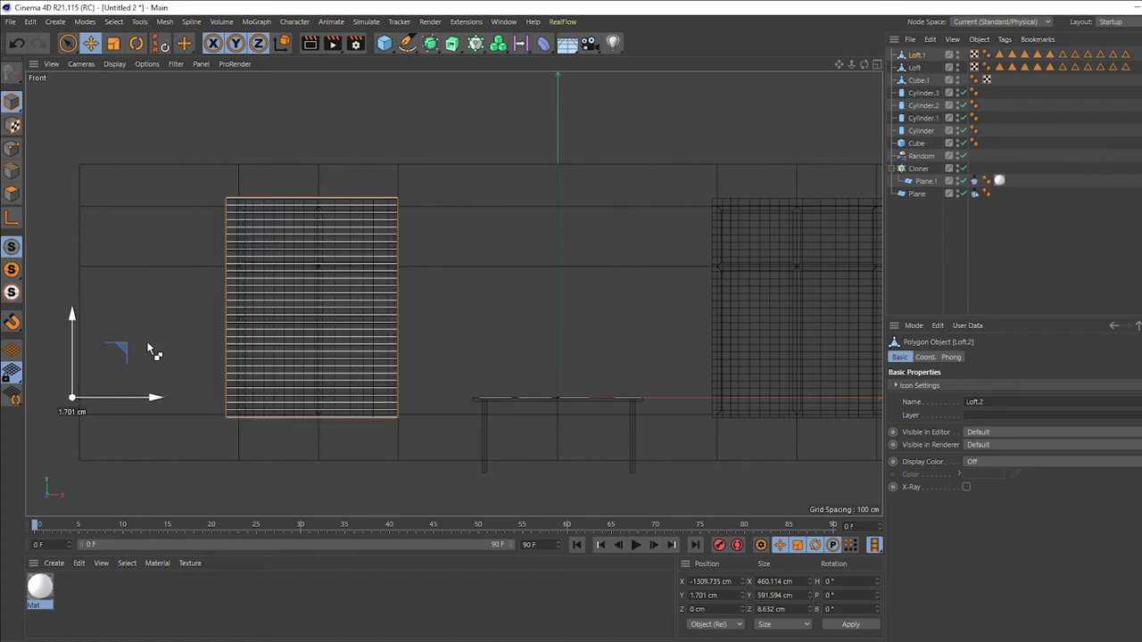
{"action": "key", "text": "ctrl+z"}
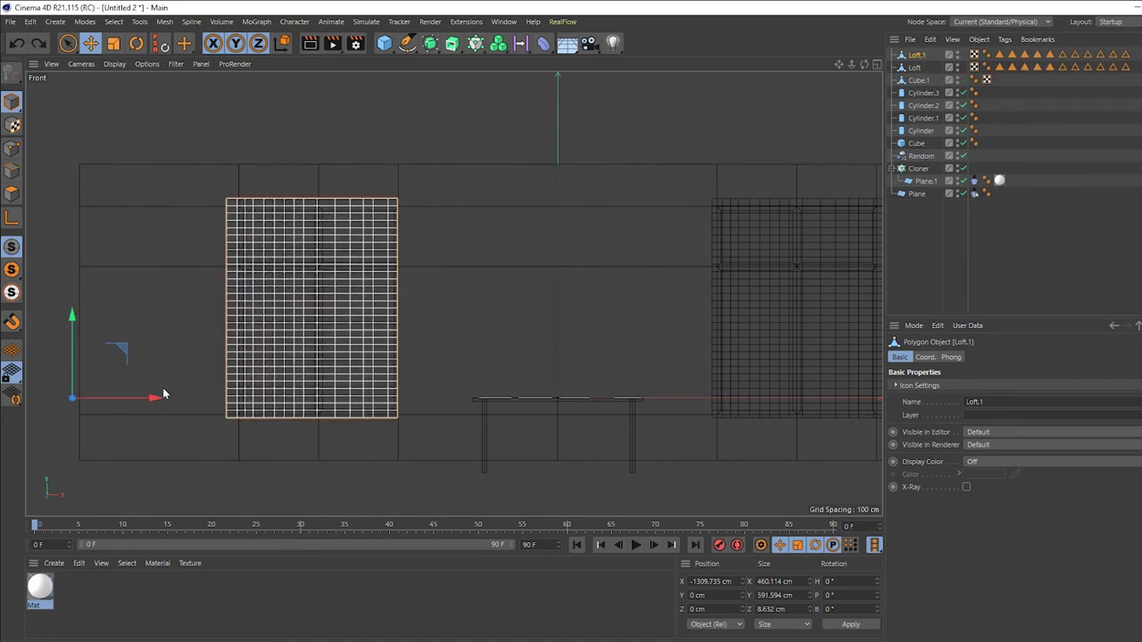
{"action": "left_click_drag", "start_coordinate": [152, 399], "coordinate": [155, 399]}
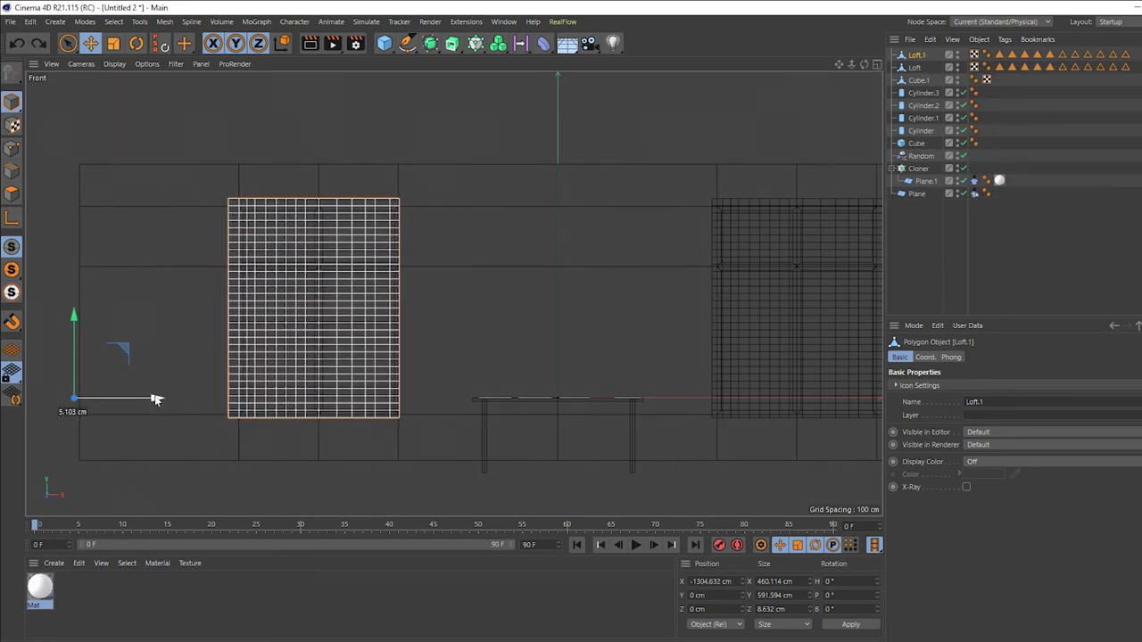
{"action": "scroll", "coordinate": [286, 235], "scroll_direction": "up", "scroll_amount": 3}
{"action": "scroll", "coordinate": [289, 230], "scroll_direction": "up", "scroll_amount": 1}
{"action": "scroll", "coordinate": [309, 339], "scroll_direction": "down", "scroll_amount": 2}
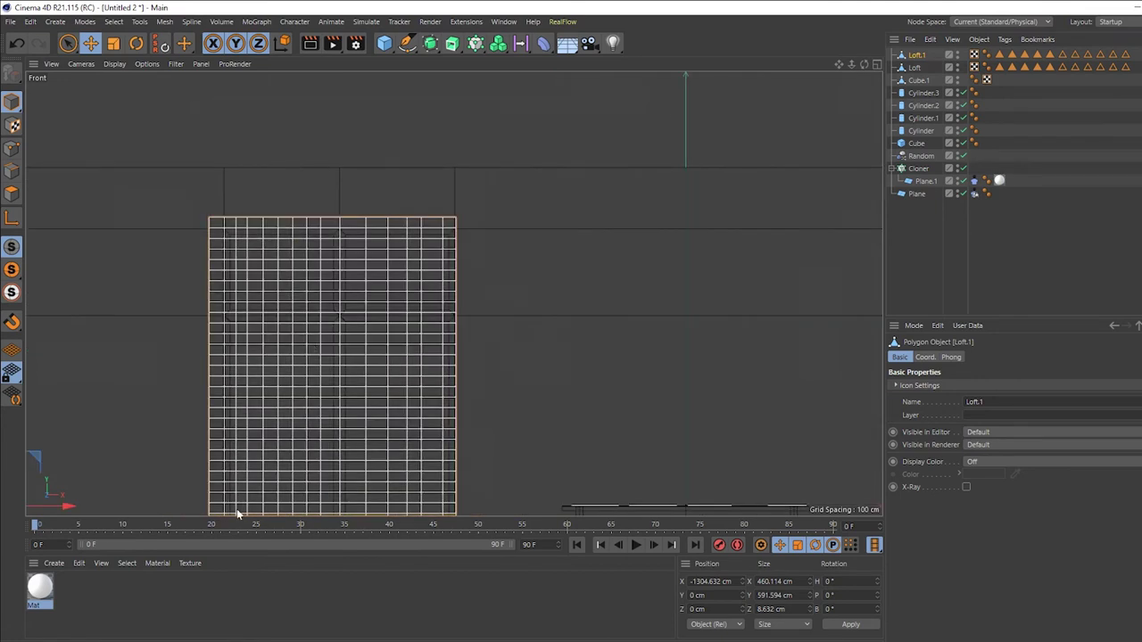
{"action": "left_click_drag", "start_coordinate": [67, 508], "coordinate": [75, 508]}
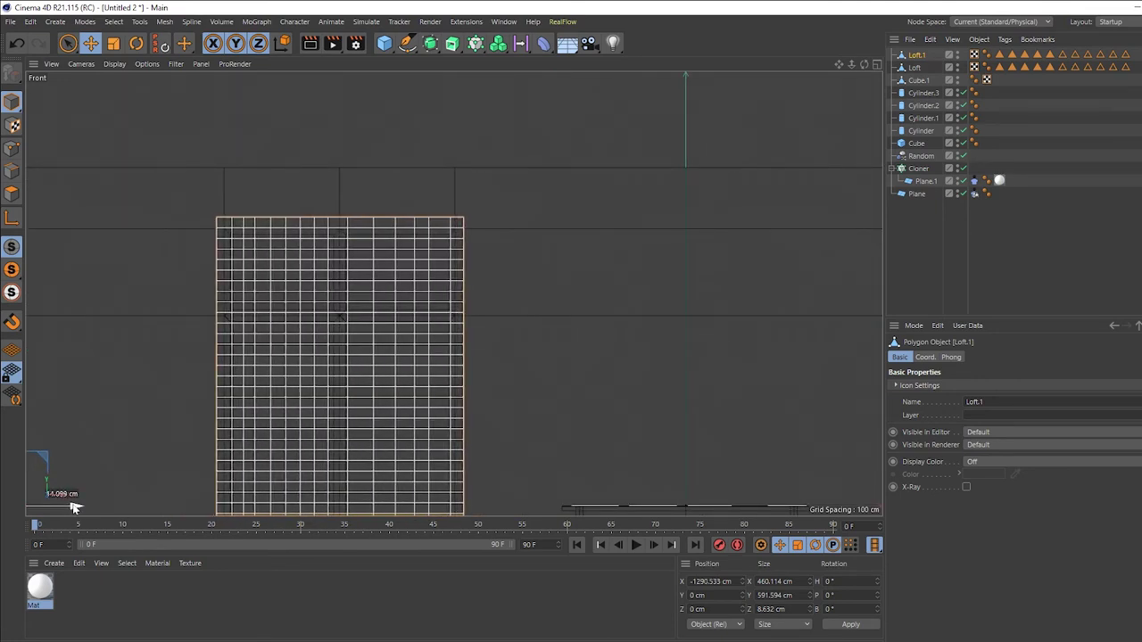
{"action": "scroll", "coordinate": [313, 370], "scroll_direction": "down", "scroll_amount": 3}
Select both curtain grids, Loft and Loft.1, and add a Cloth simulation tag to them.
{"action": "middle_click", "coordinate": [866, 69]}
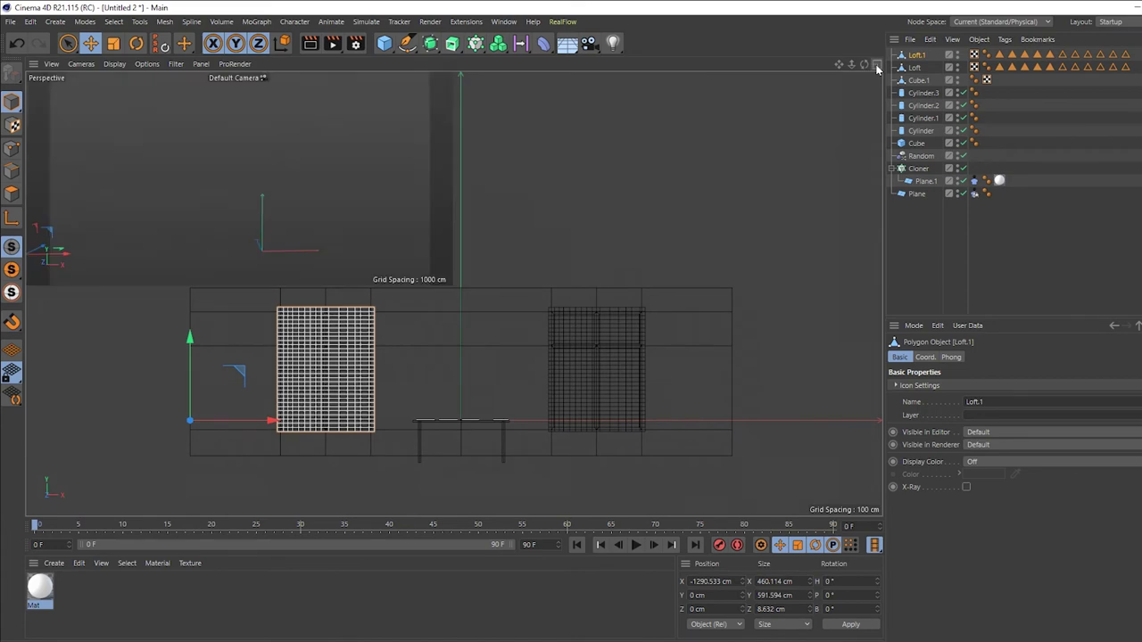
{"action": "middle_click", "coordinate": [393, 252]}
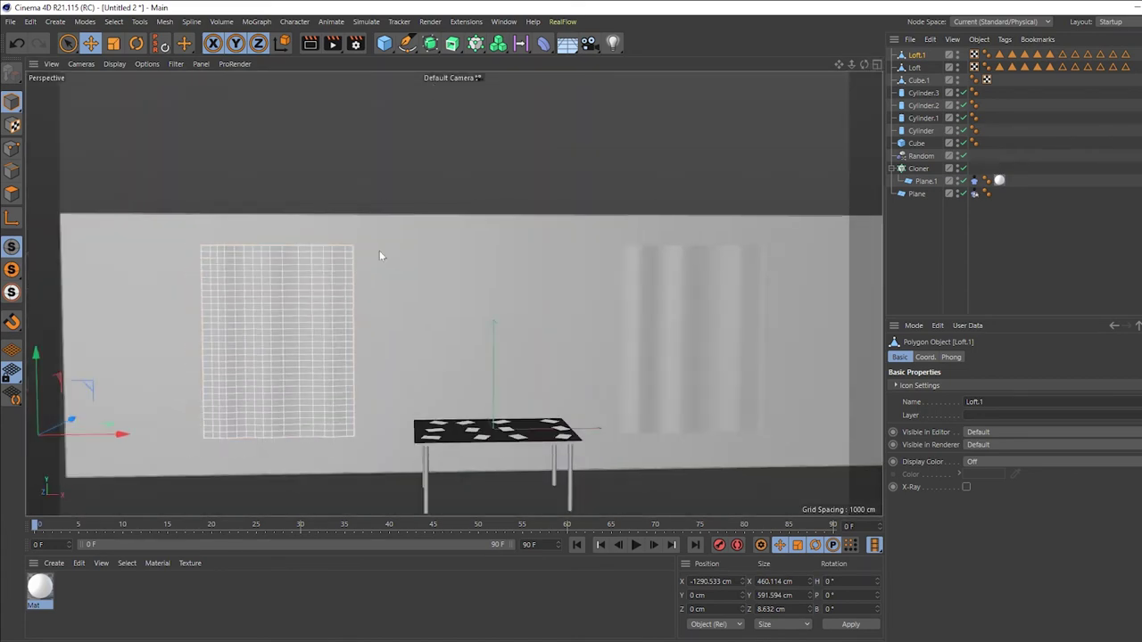
{"action": "scroll", "coordinate": [371, 247], "scroll_direction": "down", "scroll_amount": 2}
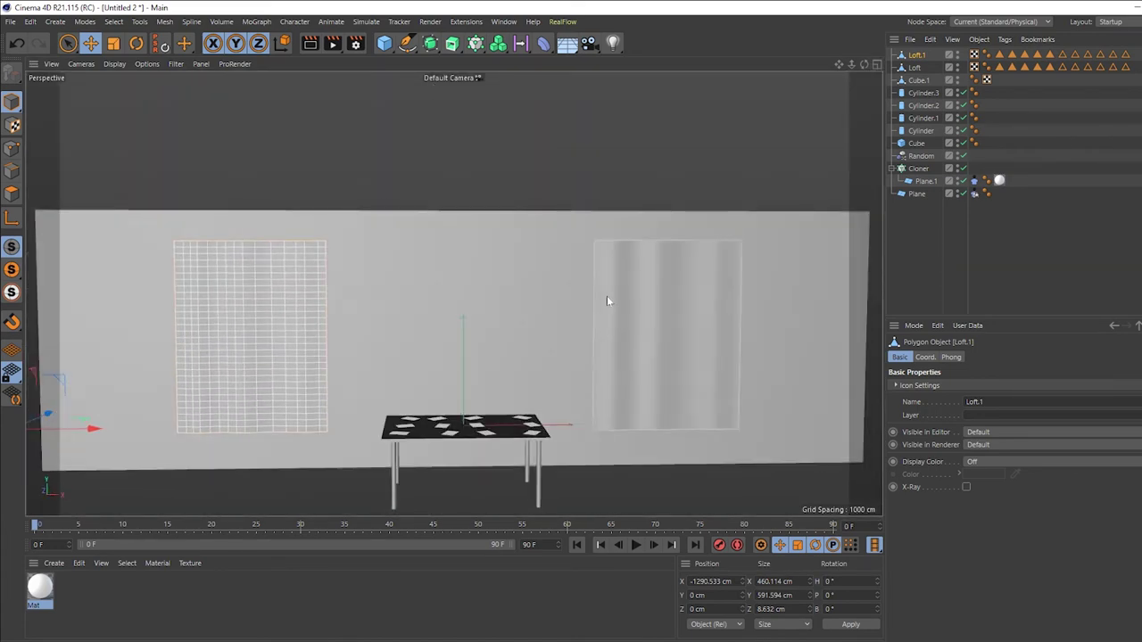
{"action": "left_click", "coordinate": [607, 296]}
{"action": "left_click", "coordinate": [273, 297], "text": "shift"}
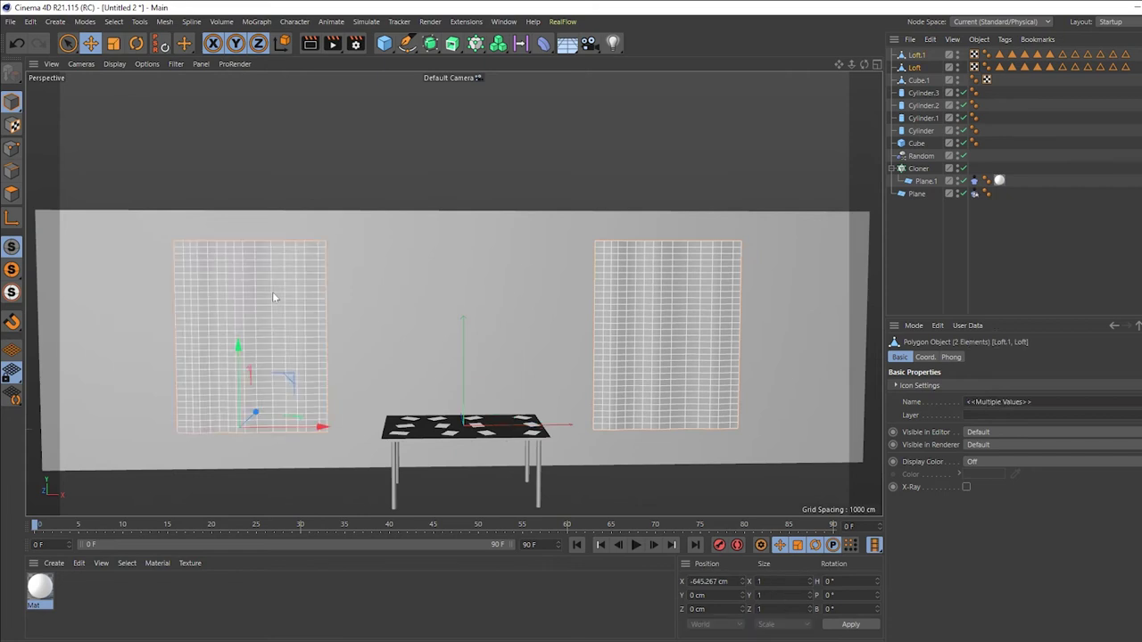
{"action": "right_click", "coordinate": [917, 55]}
{"action": "mouse_move", "coordinate": [956, 215]}
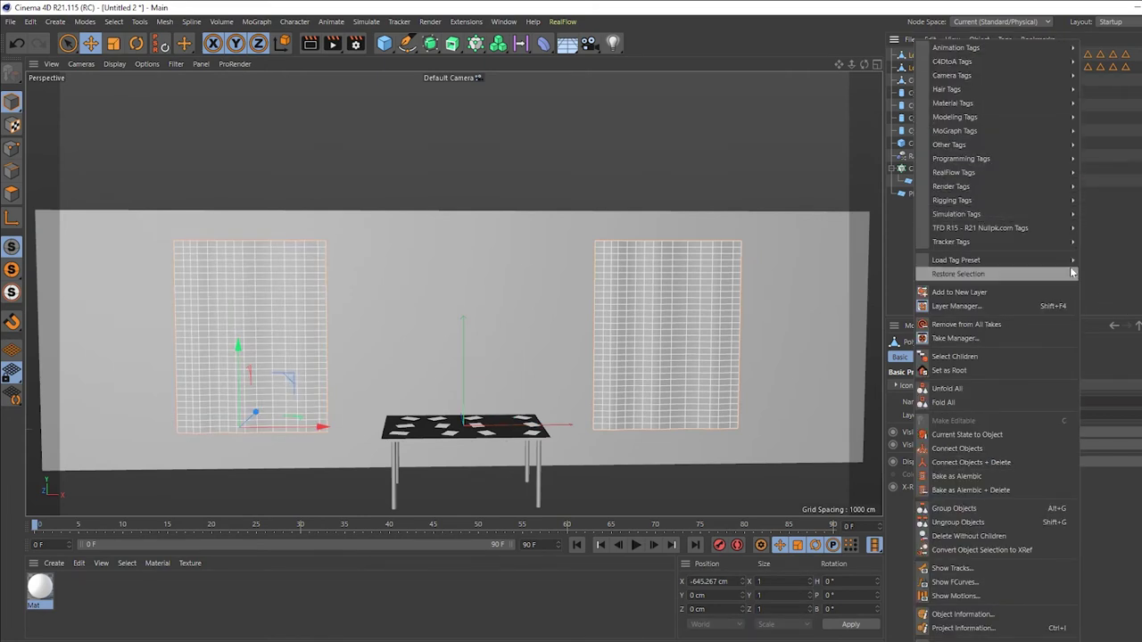
{"action": "left_click", "coordinate": [1099, 298]}
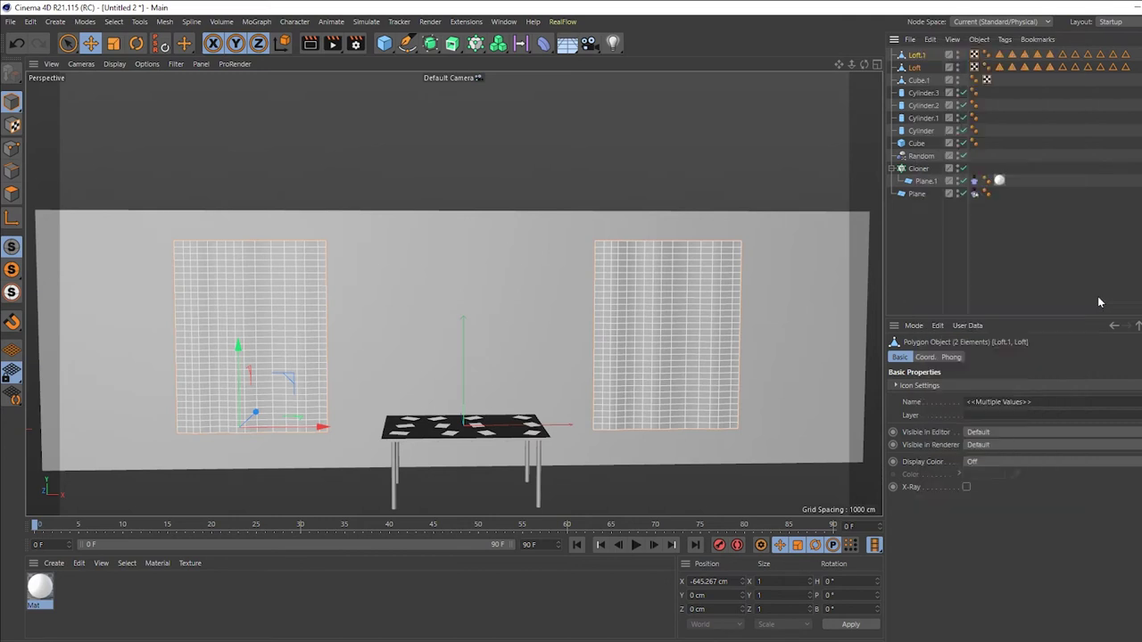
{"action": "left_click", "coordinate": [726, 146]}
Using rectangle point selection, pin the right curtain Loft's top row as cloth Fix Points.
{"action": "left_click_drag", "start_coordinate": [717, 185], "coordinate": [338, 107], "text": "alt"}
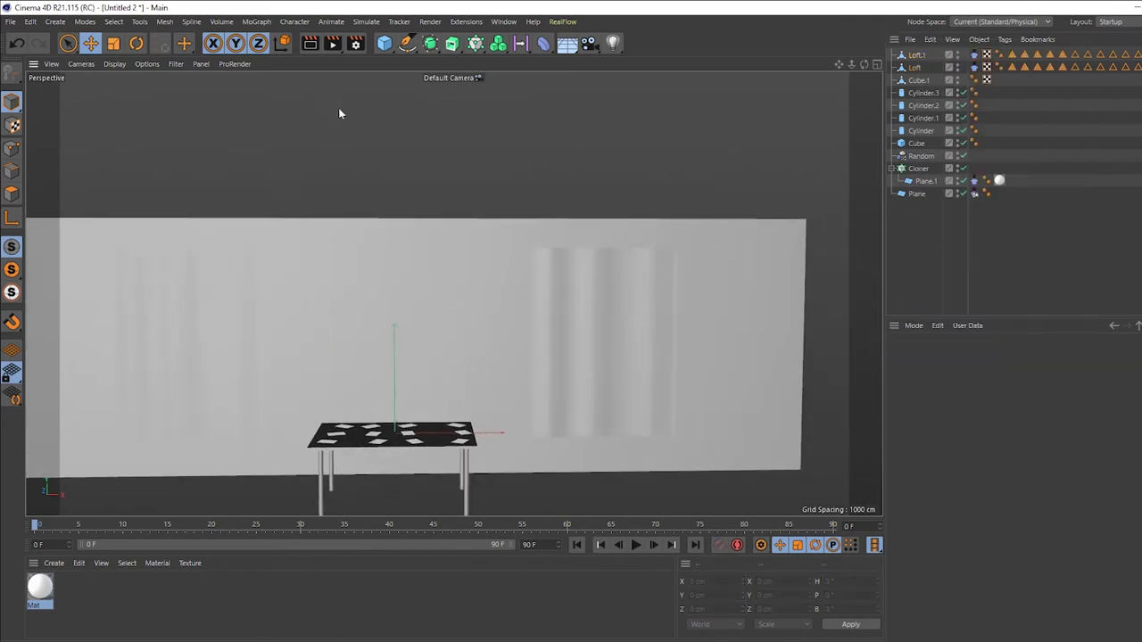
{"action": "left_click_drag", "start_coordinate": [69, 46], "coordinate": [138, 89]}
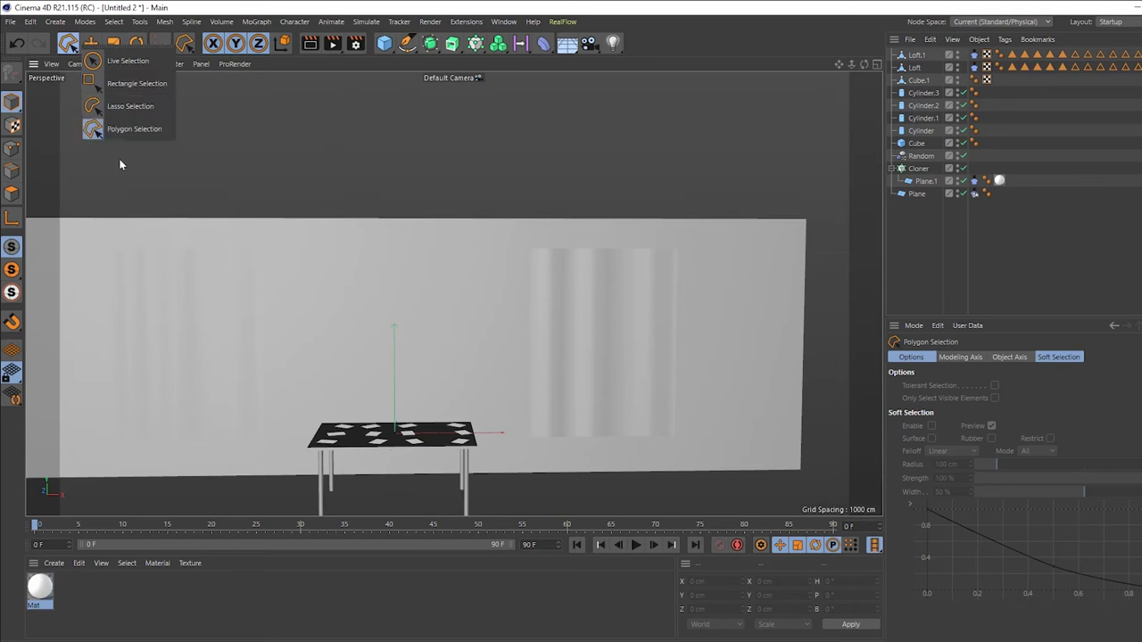
{"action": "left_click", "coordinate": [142, 88]}
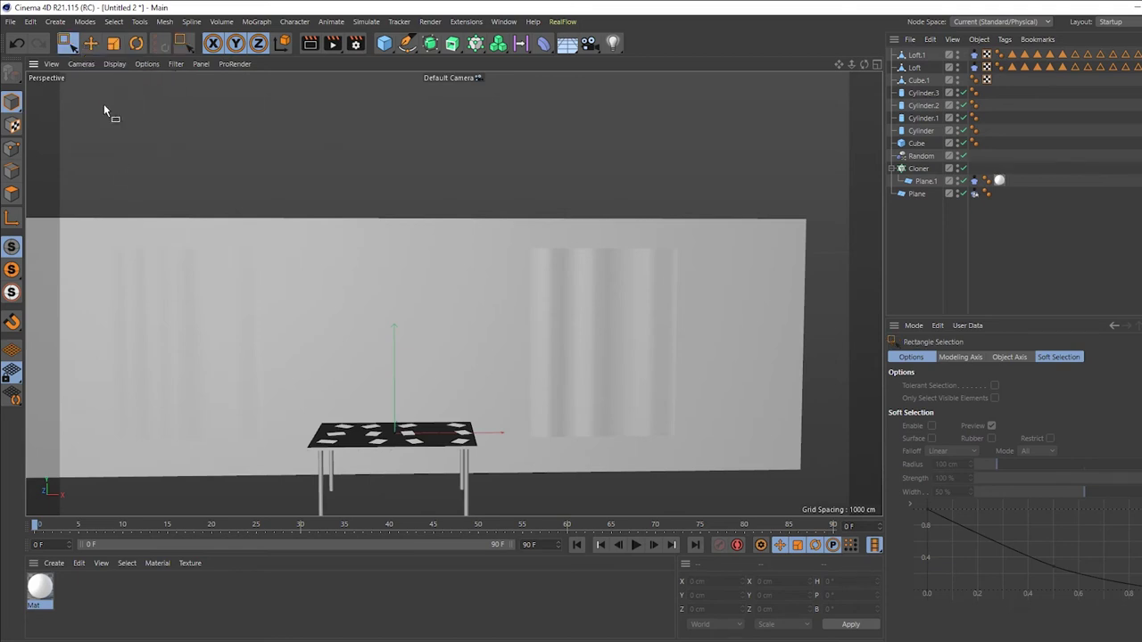
{"action": "left_click", "coordinate": [915, 69]}
{"action": "mouse_move", "coordinate": [686, 201]}
{"action": "left_mouse_down", "text": "alt"}
{"action": "mouse_move", "coordinate": [699, 235]}
{"action": "mouse_move", "coordinate": [503, 255]}
{"action": "left_mouse_up", "text": "alt"}
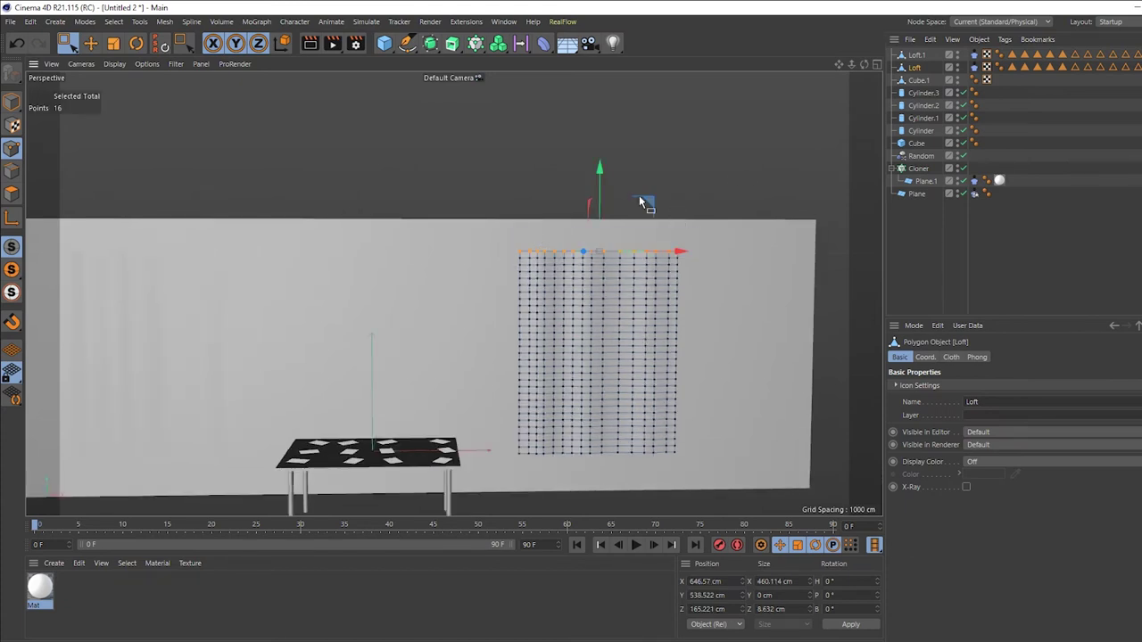
{"action": "left_click", "coordinate": [975, 69]}
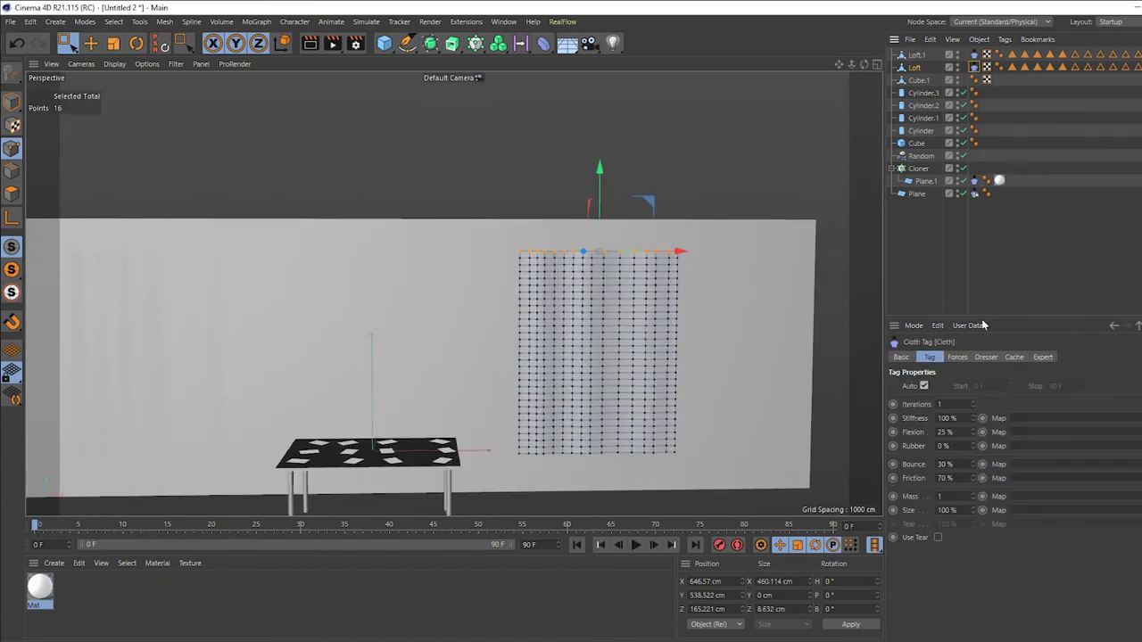
{"action": "left_click", "coordinate": [994, 356]}
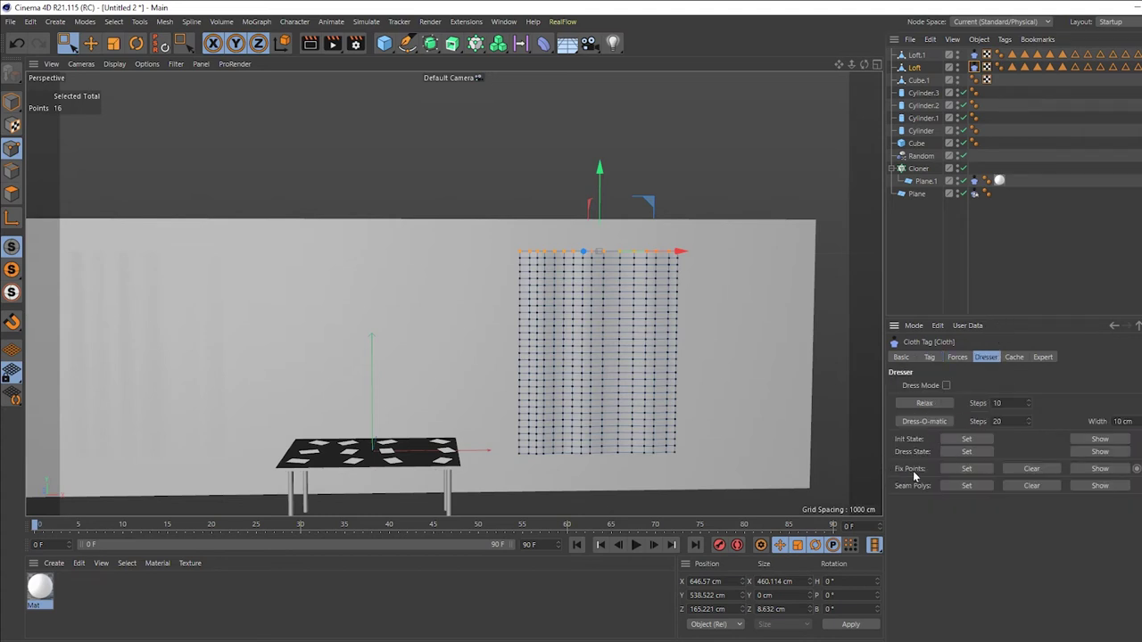
{"action": "left_click", "coordinate": [963, 469]}
Select Loft.1's top row of points and set them as cloth Fix Points.
{"action": "middle_click_drag", "start_coordinate": [427, 281], "coordinate": [705, 271], "text": "alt"}
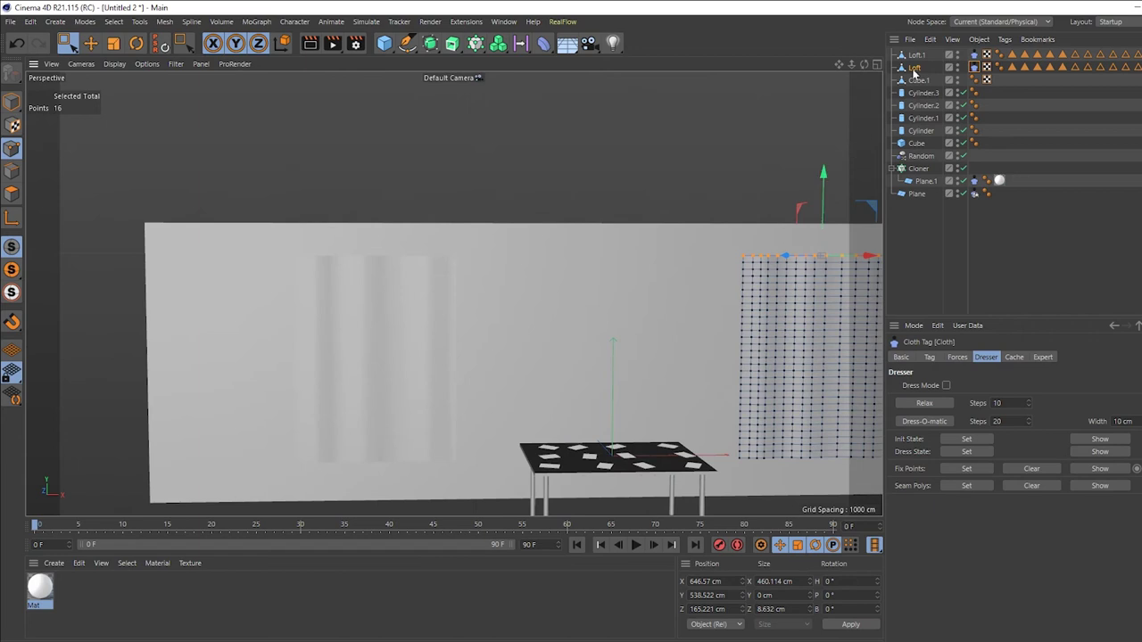
{"action": "left_click", "coordinate": [918, 55]}
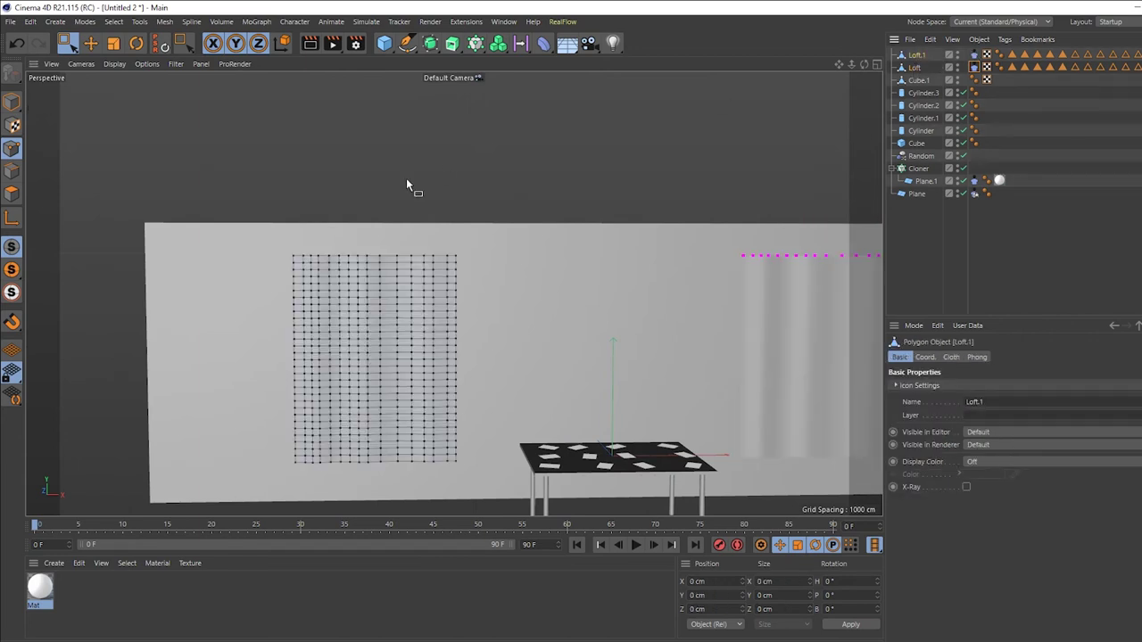
{"action": "left_click_drag", "start_coordinate": [506, 227], "coordinate": [263, 264]}
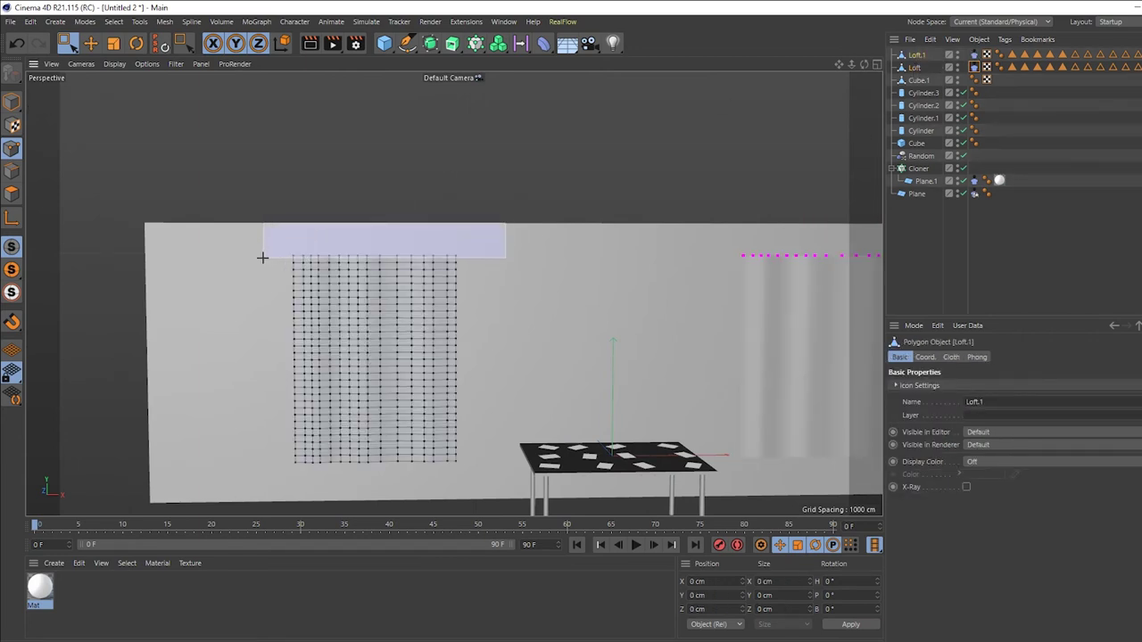
{"action": "left_click", "coordinate": [983, 56]}
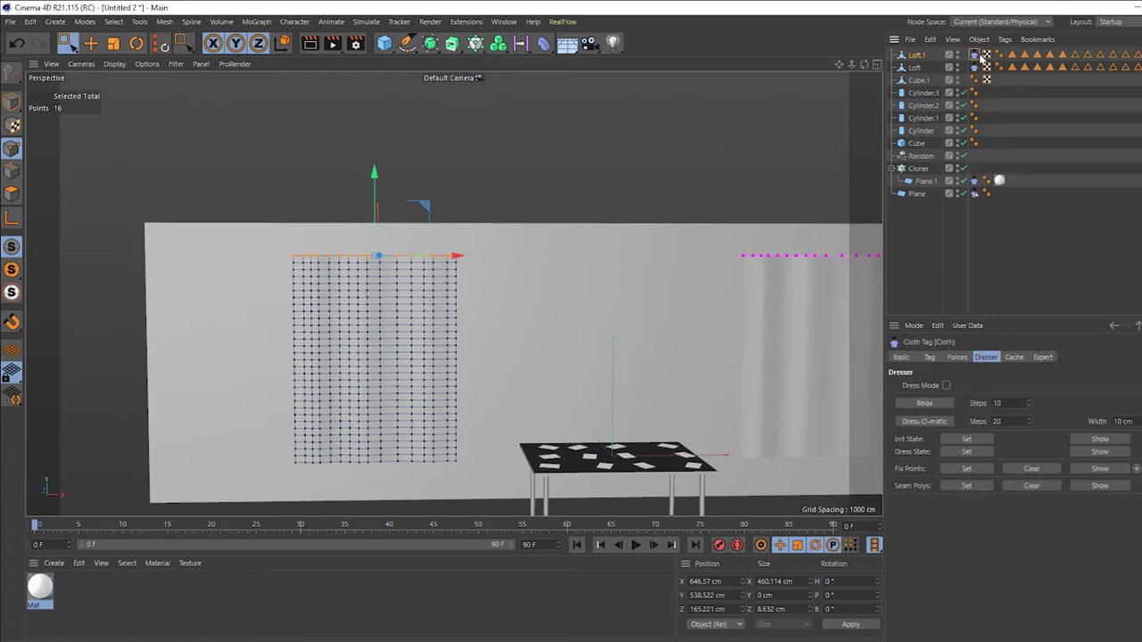
{"action": "left_click", "coordinate": [952, 469]}
{"action": "left_click_drag", "start_coordinate": [558, 332], "coordinate": [539, 193], "text": "alt"}
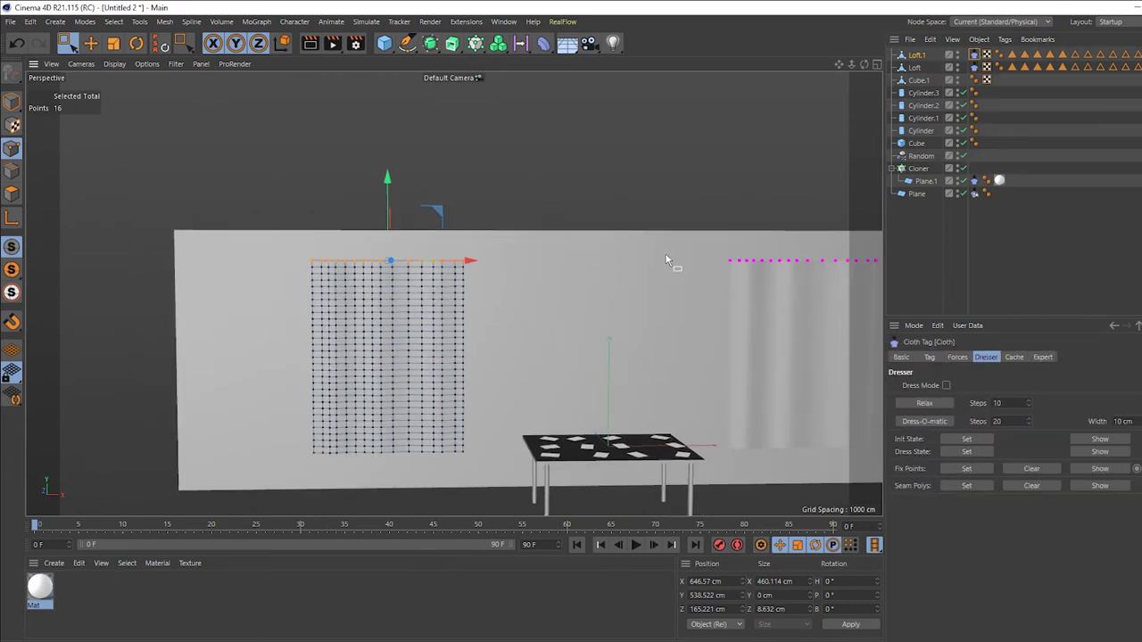
{"action": "left_click", "coordinate": [13, 101]}
{"action": "left_click", "coordinate": [90, 42]}
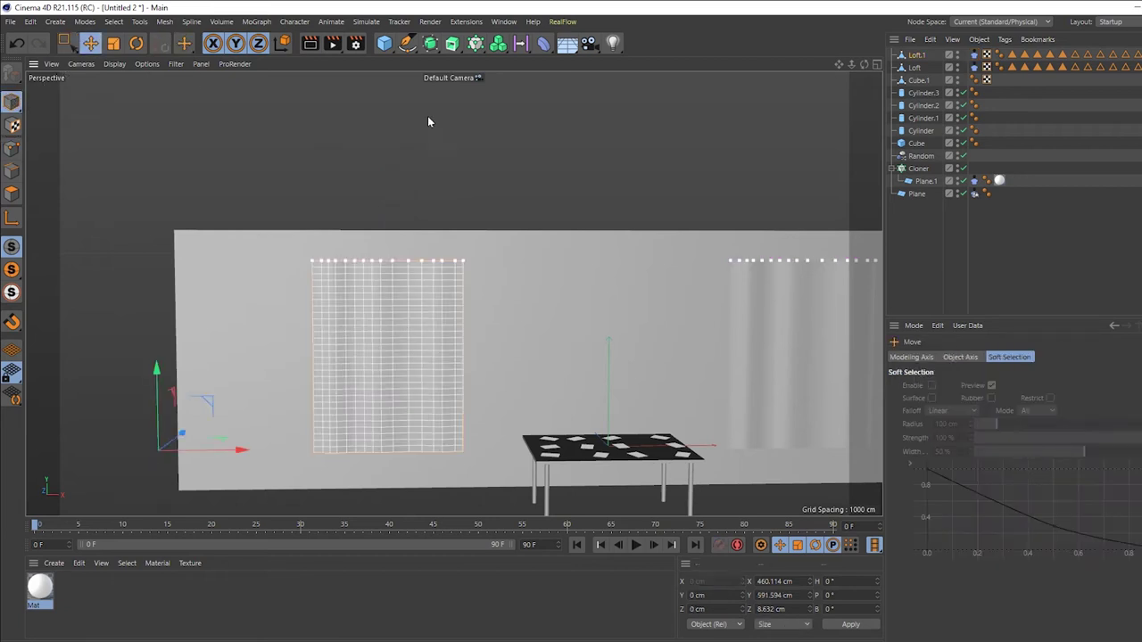
{"action": "mouse_move", "coordinate": [539, 230]}
{"action": "left_mouse_down", "text": "alt"}
{"action": "mouse_move", "coordinate": [446, 214]}
{"action": "mouse_move", "coordinate": [420, 217]}
{"action": "mouse_move", "coordinate": [439, 237]}
{"action": "mouse_move", "coordinate": [413, 236]}
{"action": "mouse_move", "coordinate": [428, 235]}
{"action": "mouse_move", "coordinate": [406, 219]}
{"action": "left_mouse_up", "text": "alt"}
Add floor plane Plane.1, scale it to about 3355 × 3210 cm, and slide it beneath the table and wall.
{"action": "left_click", "coordinate": [383, 43]}
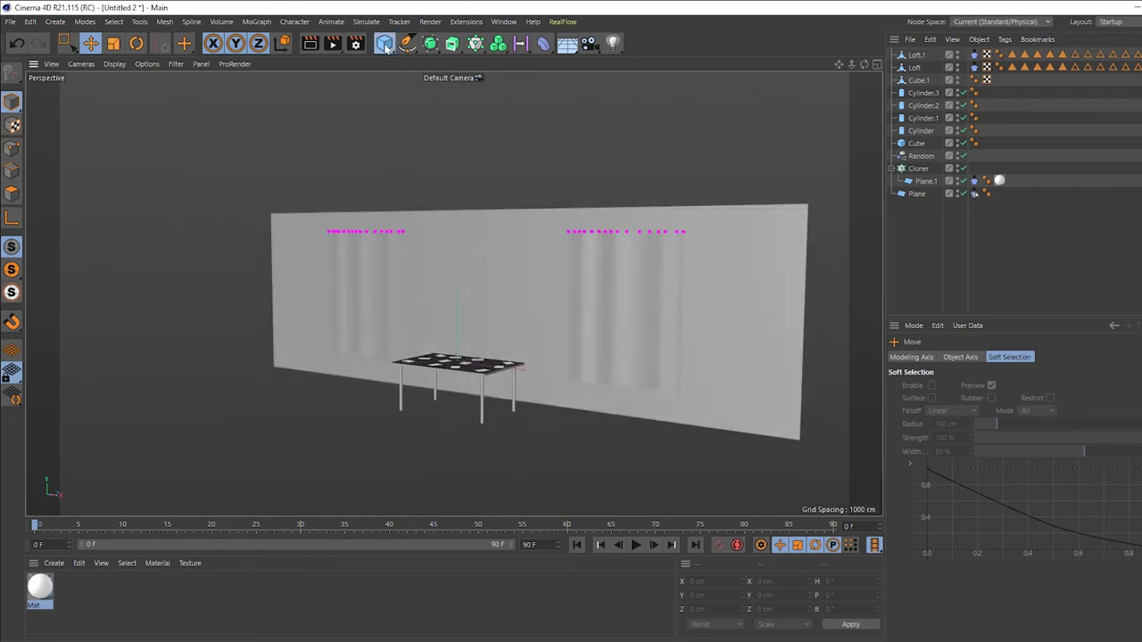
{"action": "left_click", "coordinate": [500, 83]}
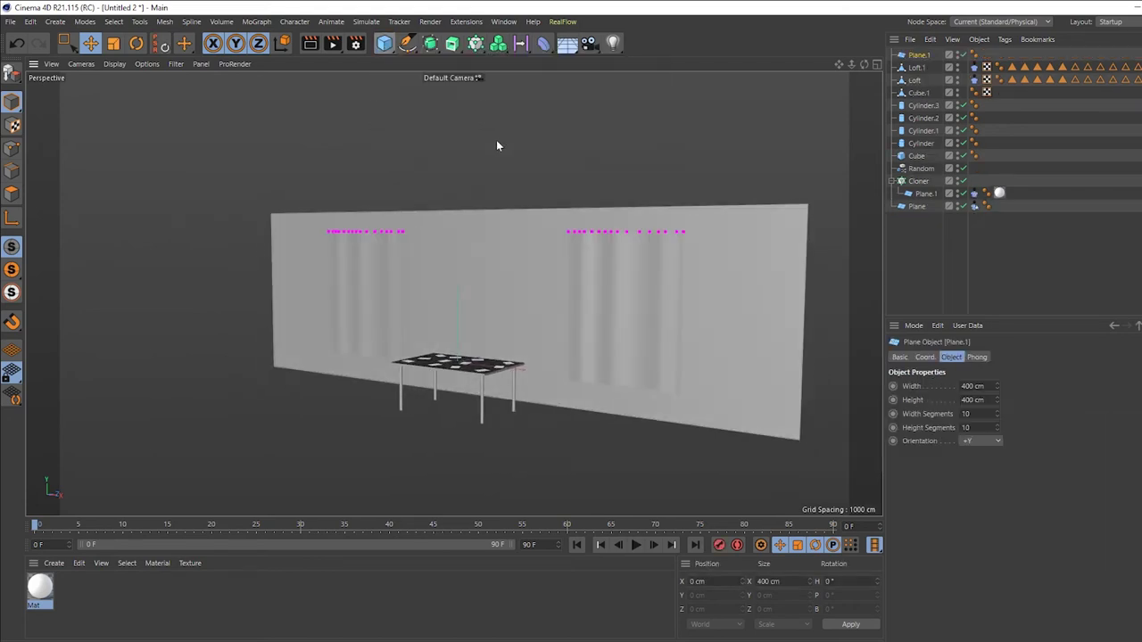
{"action": "mouse_move", "coordinate": [496, 140]}
{"action": "left_mouse_down", "text": "alt"}
{"action": "mouse_move", "coordinate": [506, 237]}
{"action": "mouse_move", "coordinate": [458, 350]}
{"action": "left_mouse_up", "text": "alt"}
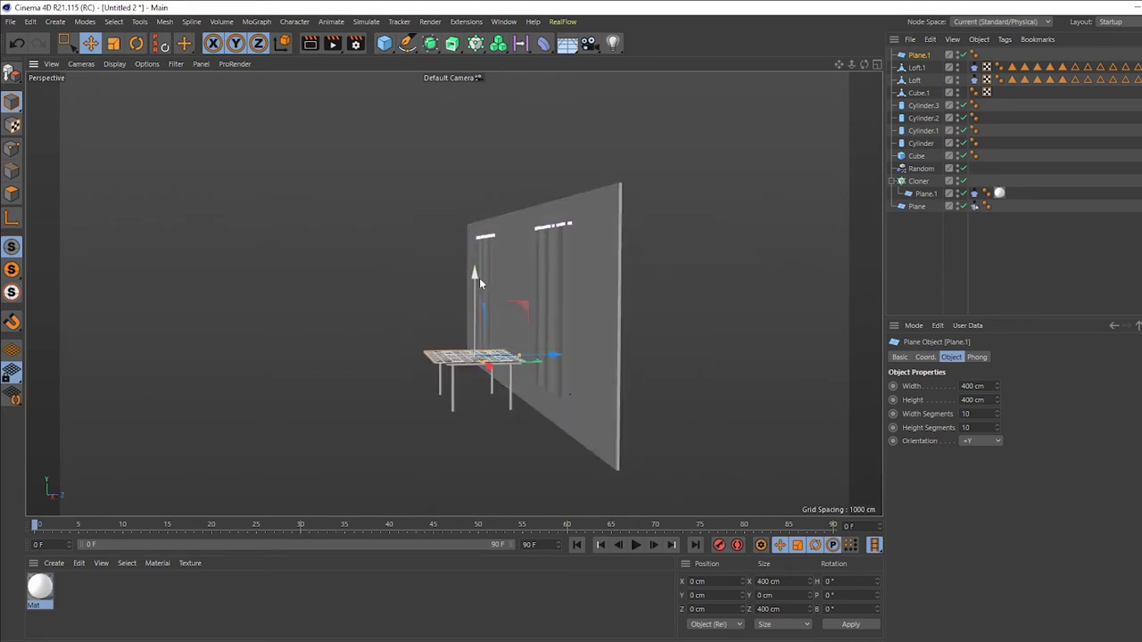
{"action": "left_click_drag", "start_coordinate": [478, 278], "coordinate": [480, 312]}
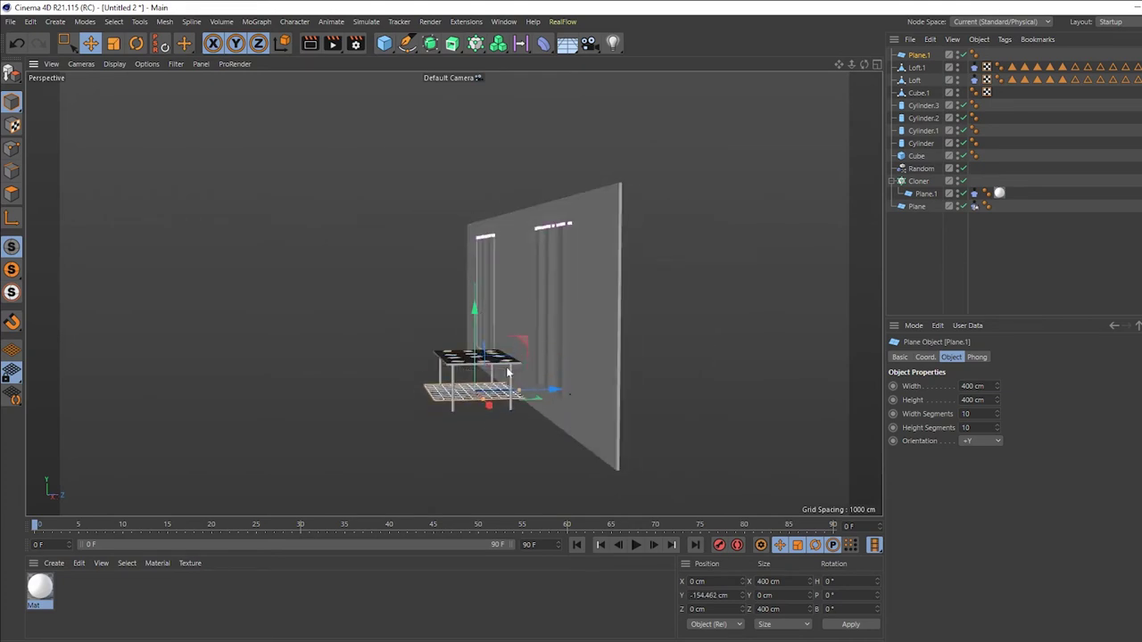
{"action": "left_click_drag", "start_coordinate": [519, 391], "coordinate": [794, 389]}
{"action": "scroll", "coordinate": [470, 387], "scroll_direction": "down", "scroll_amount": 2}
{"action": "mouse_move", "coordinate": [470, 388]}
{"action": "left_mouse_down", "text": "alt"}
{"action": "mouse_move", "coordinate": [486, 410]}
{"action": "mouse_move", "coordinate": [688, 459]}
{"action": "mouse_move", "coordinate": [594, 446]}
{"action": "left_mouse_up", "text": "alt"}
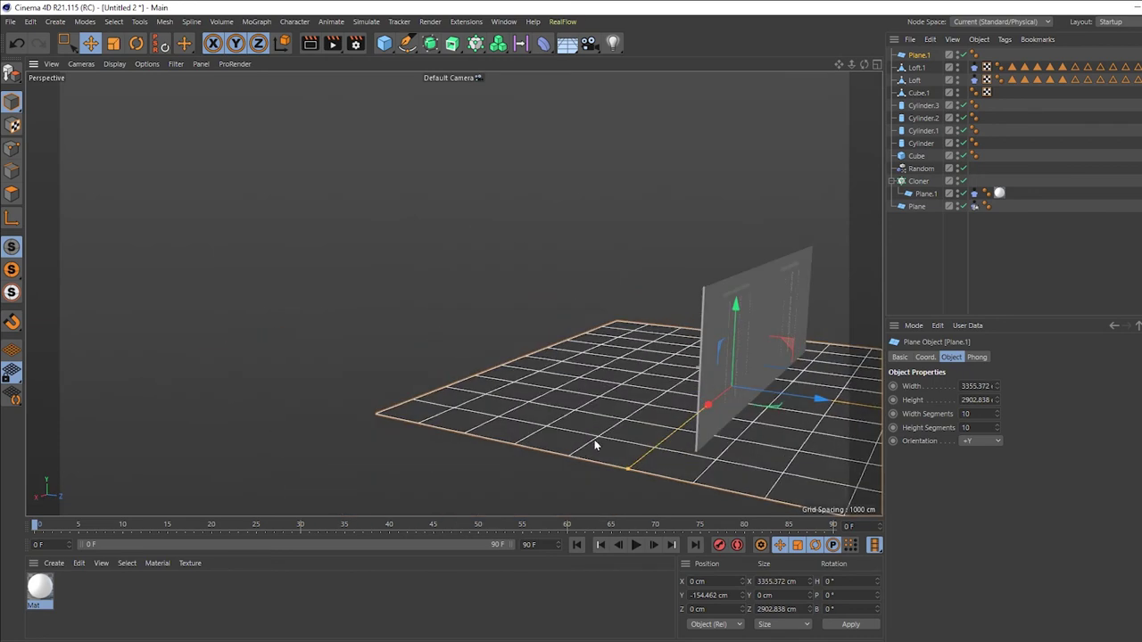
{"action": "scroll", "coordinate": [625, 437], "scroll_direction": "down", "scroll_amount": 2}
{"action": "mouse_move", "coordinate": [665, 410]}
{"action": "left_mouse_down"}
{"action": "mouse_move", "coordinate": [504, 425]}
{"action": "mouse_move", "coordinate": [528, 433]}
{"action": "left_mouse_up"}
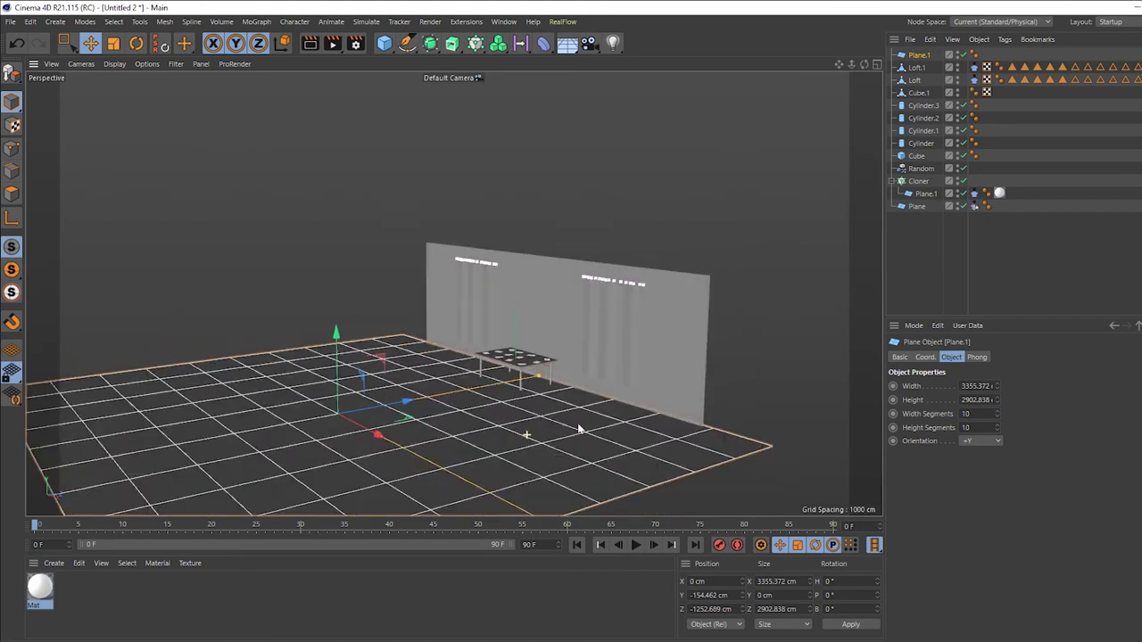
{"action": "scroll", "coordinate": [458, 470], "scroll_direction": "up", "scroll_amount": 2}
{"action": "mouse_move", "coordinate": [389, 446]}
{"action": "left_mouse_down"}
{"action": "mouse_move", "coordinate": [331, 408]}
{"action": "mouse_move", "coordinate": [626, 409]}
{"action": "left_mouse_up"}
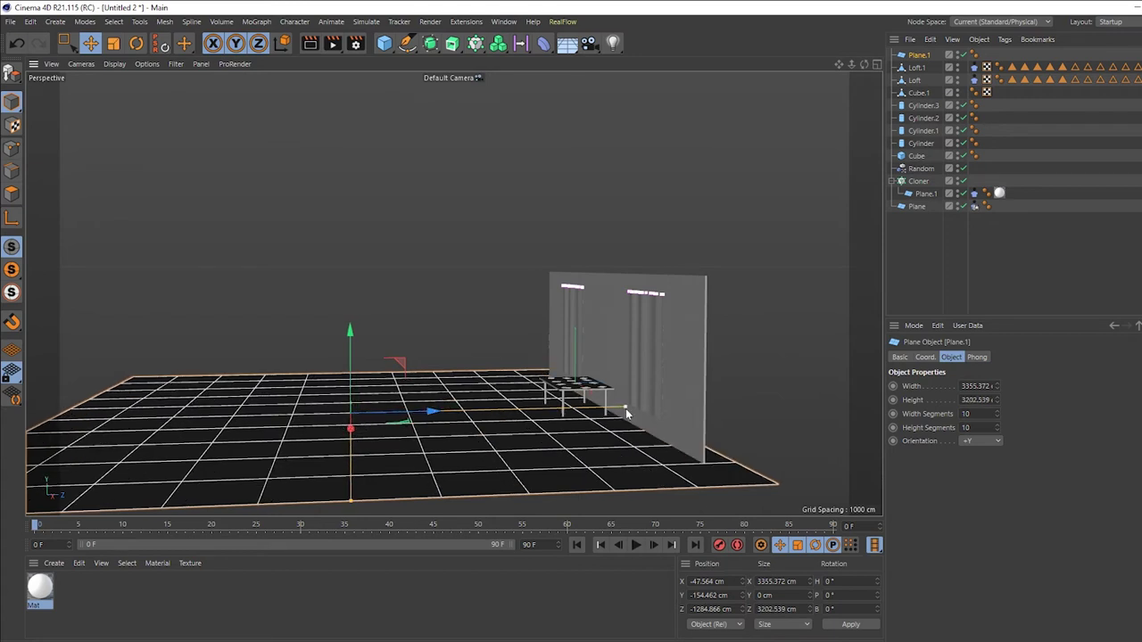
Give Plane.1 a Cloth Collider tag and Ctrl-drag a copy up as the Plane.2 ceiling.
{"action": "right_click", "coordinate": [928, 56]}
{"action": "mouse_move", "coordinate": [1008, 214]}
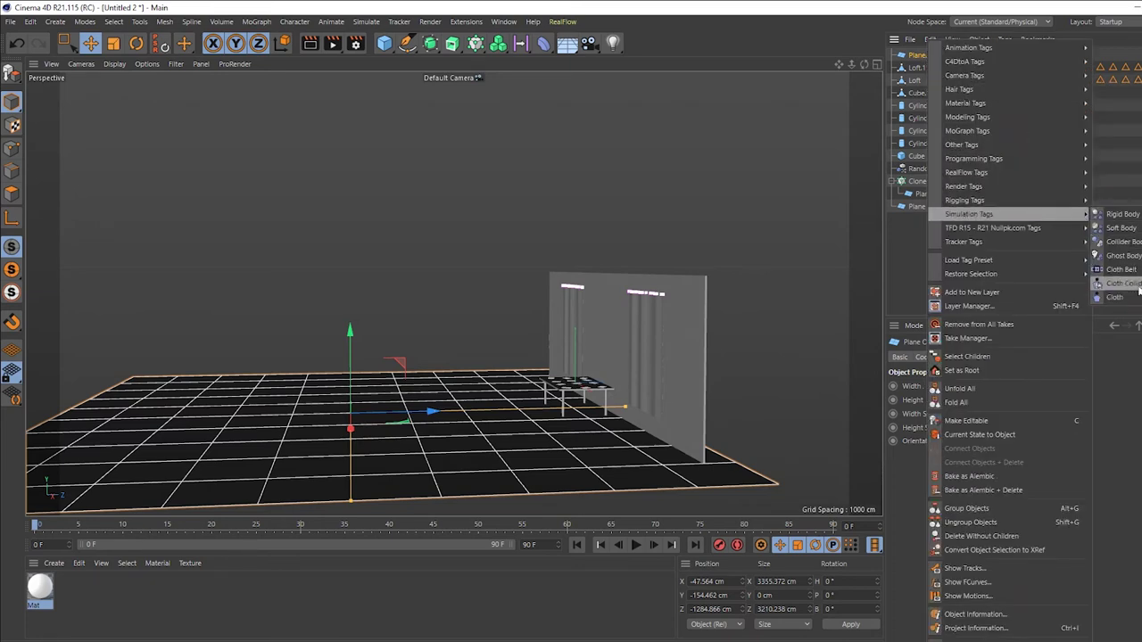
{"action": "left_click", "coordinate": [1125, 285]}
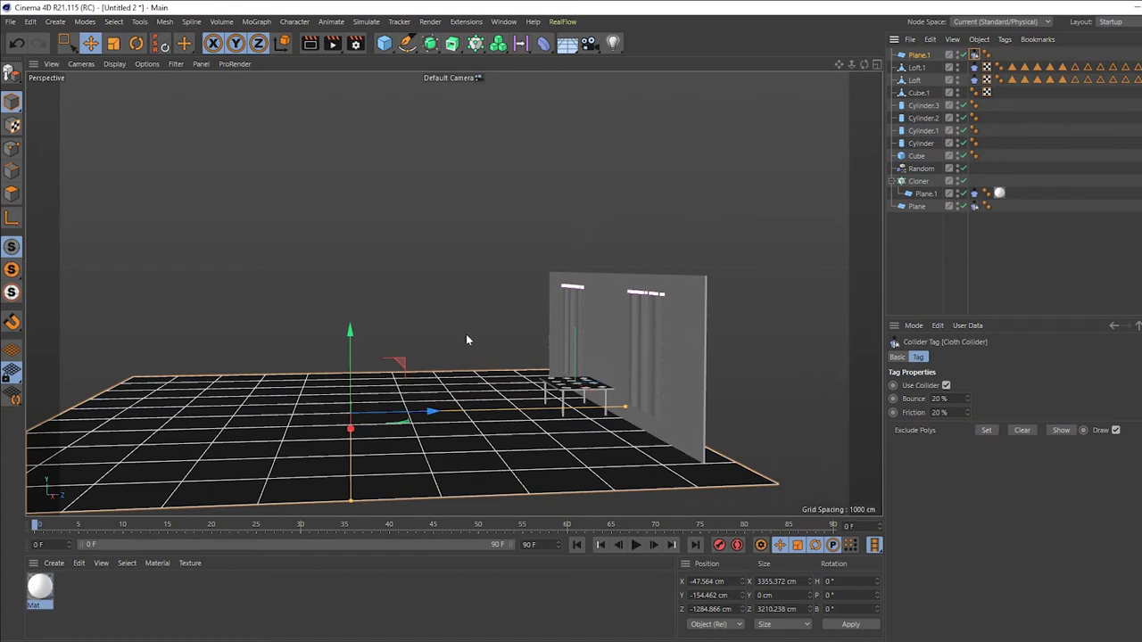
{"action": "left_click_drag", "start_coordinate": [350, 332], "coordinate": [364, 200]}
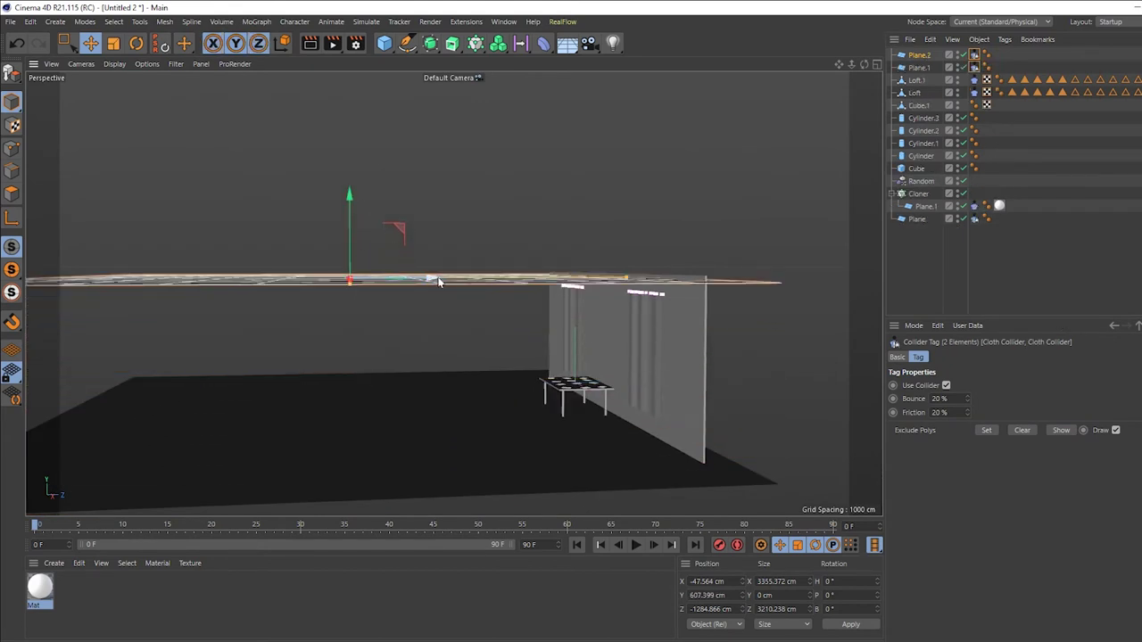
{"action": "mouse_move", "coordinate": [408, 280]}
{"action": "left_mouse_down", "text": "alt"}
{"action": "mouse_move", "coordinate": [486, 310]}
{"action": "mouse_move", "coordinate": [446, 312]}
{"action": "left_mouse_up", "text": "alt"}
Rotate another plane copy 90° and position it as a side wall about 1105 cm tall.
{"action": "key", "text": "r"}
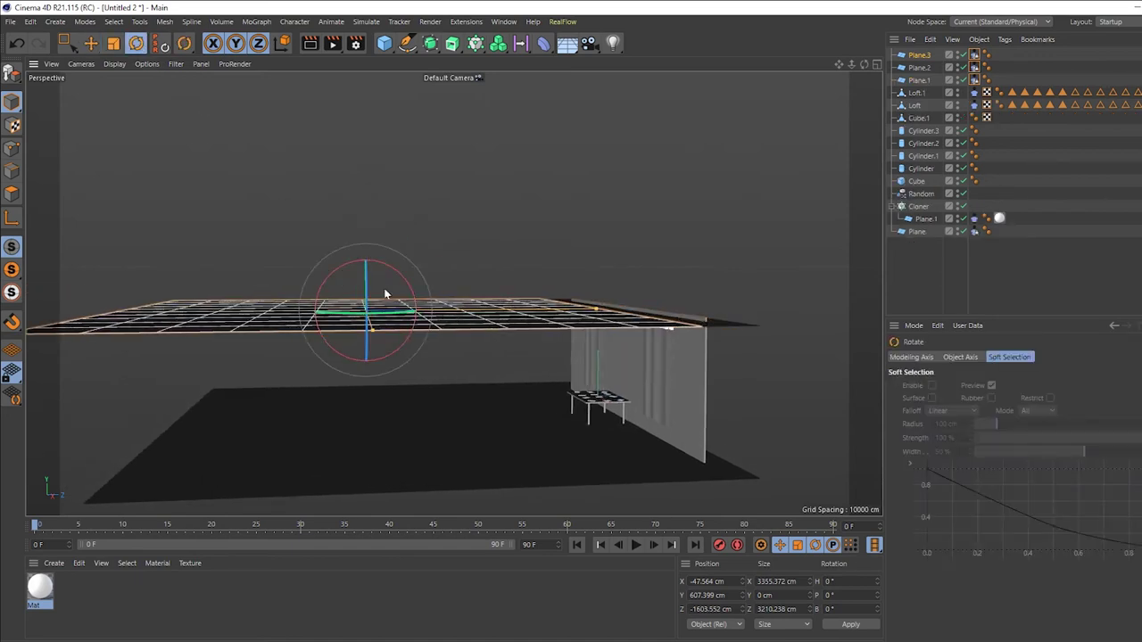
{"action": "mouse_move", "coordinate": [409, 282]}
{"action": "left_mouse_down"}
{"action": "mouse_move", "coordinate": [318, 259]}
{"action": "mouse_move", "coordinate": [187, 124]}
{"action": "left_mouse_up"}
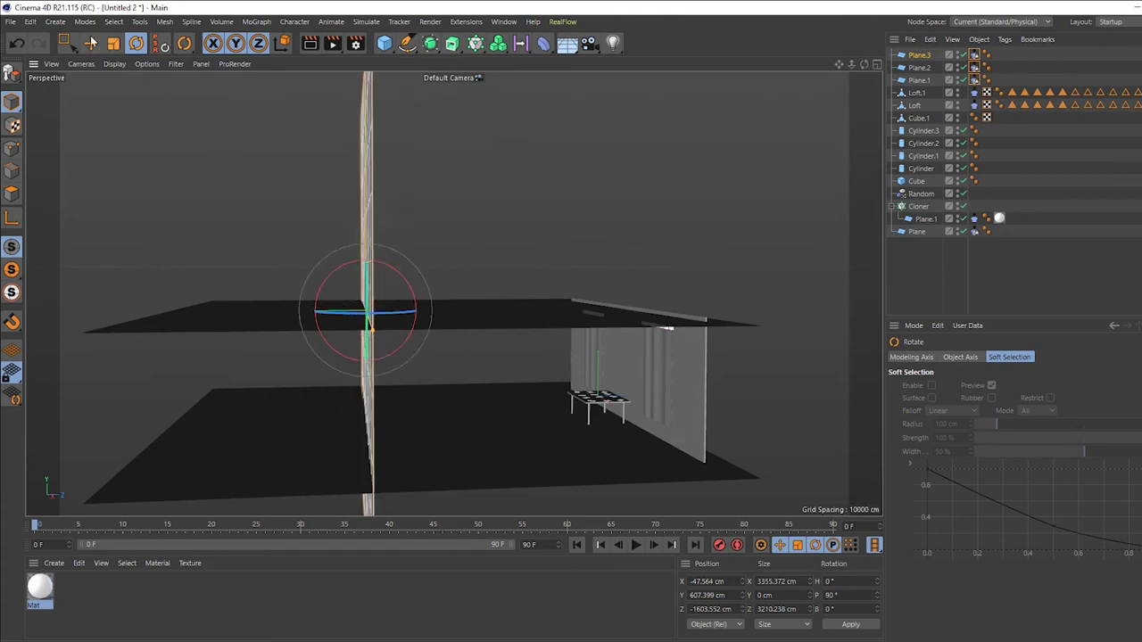
{"action": "key", "text": "e"}
{"action": "mouse_move", "coordinate": [317, 312]}
{"action": "left_mouse_down"}
{"action": "mouse_move", "coordinate": [196, 310]}
{"action": "mouse_move", "coordinate": [278, 303]}
{"action": "left_mouse_up"}
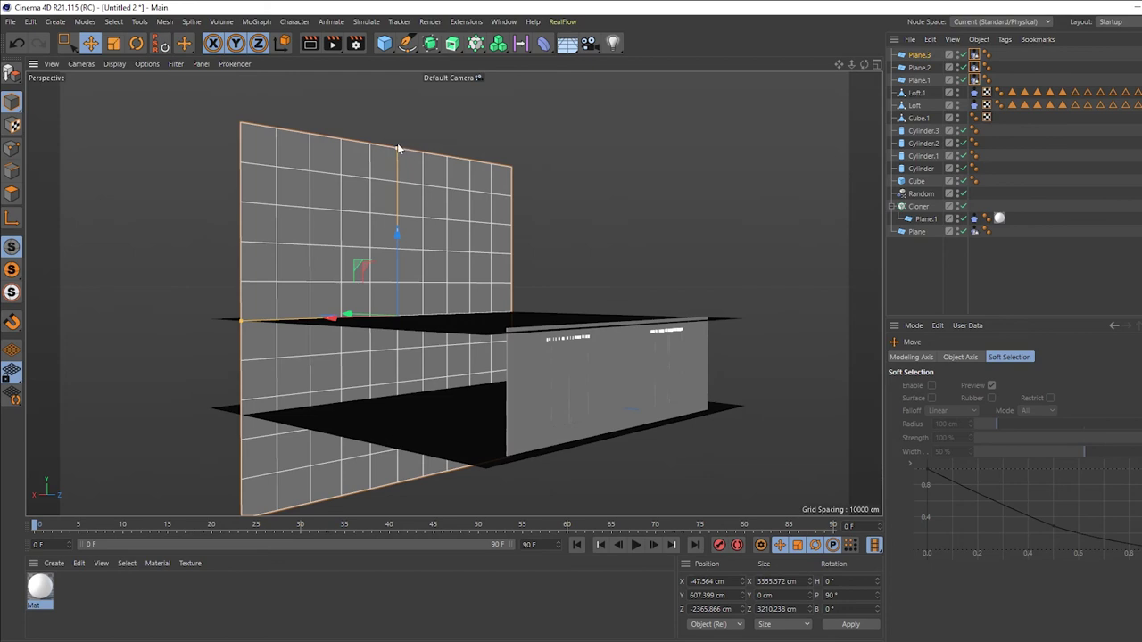
{"action": "mouse_move", "coordinate": [398, 147]}
{"action": "left_mouse_down"}
{"action": "mouse_move", "coordinate": [397, 300]}
{"action": "mouse_move", "coordinate": [423, 317]}
{"action": "mouse_move", "coordinate": [580, 322]}
{"action": "mouse_move", "coordinate": [649, 365]}
{"action": "left_mouse_up"}
{"action": "scroll", "coordinate": [650, 366], "scroll_direction": "up", "scroll_amount": 3}
{"action": "scroll", "coordinate": [651, 366], "scroll_direction": "up", "scroll_amount": 2}
{"action": "scroll", "coordinate": [618, 361], "scroll_direction": "up", "scroll_amount": 1}
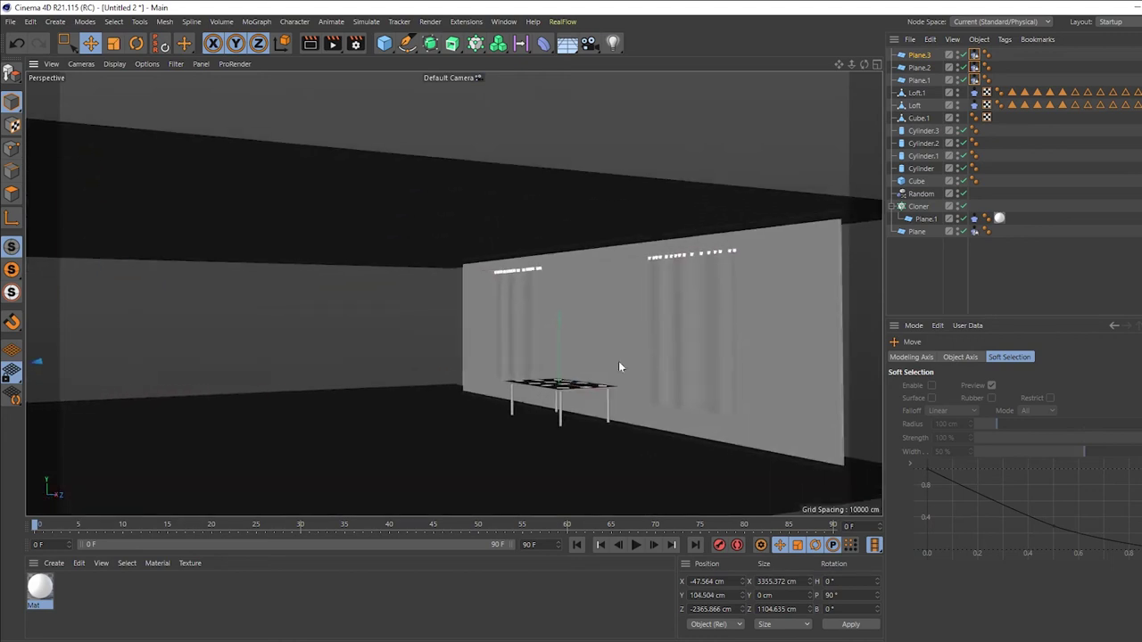
Duplicate the back wall as Plane.4, turn it -90° on bank, and position it as a side wall.
{"action": "key", "text": "o"}
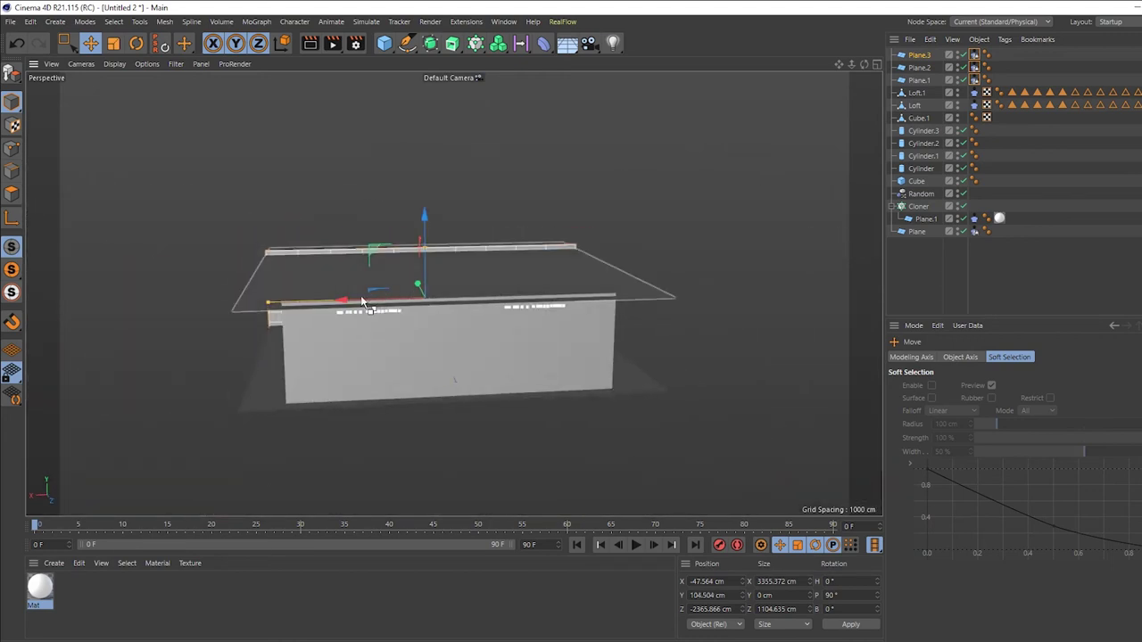
{"action": "mouse_move", "coordinate": [362, 301]}
{"action": "left_mouse_down", "text": "ctrl"}
{"action": "mouse_move", "coordinate": [553, 342]}
{"action": "mouse_move", "coordinate": [426, 166]}
{"action": "left_mouse_up", "text": "ctrl"}
{"action": "key", "text": "r"}
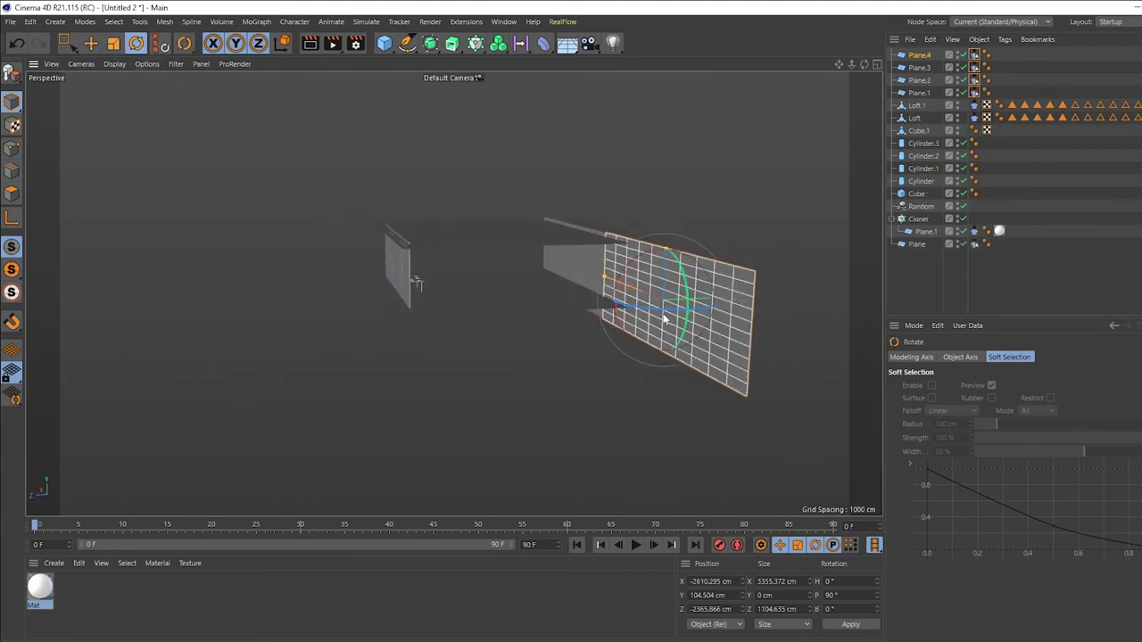
{"action": "mouse_move", "coordinate": [663, 319]}
{"action": "left_mouse_down"}
{"action": "mouse_move", "coordinate": [525, 315]}
{"action": "mouse_move", "coordinate": [671, 357]}
{"action": "left_mouse_up"}
{"action": "left_click", "coordinate": [89, 42]}
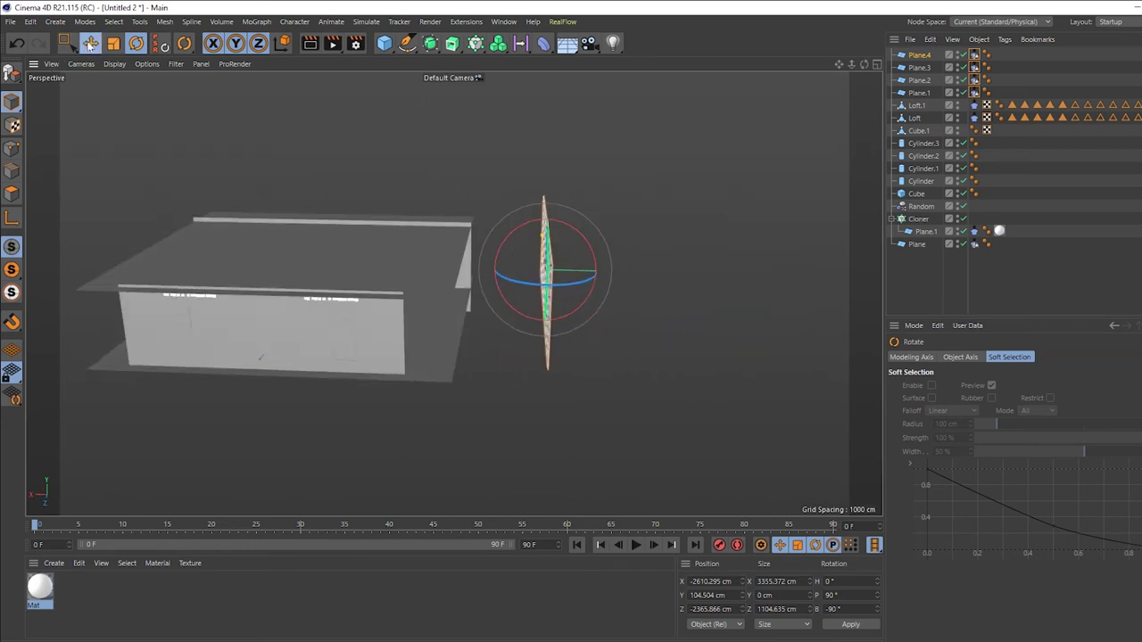
{"action": "mouse_move", "coordinate": [612, 276]}
{"action": "left_mouse_down"}
{"action": "mouse_move", "coordinate": [510, 285]}
{"action": "mouse_move", "coordinate": [472, 314]}
{"action": "mouse_move", "coordinate": [531, 284]}
{"action": "left_mouse_up"}
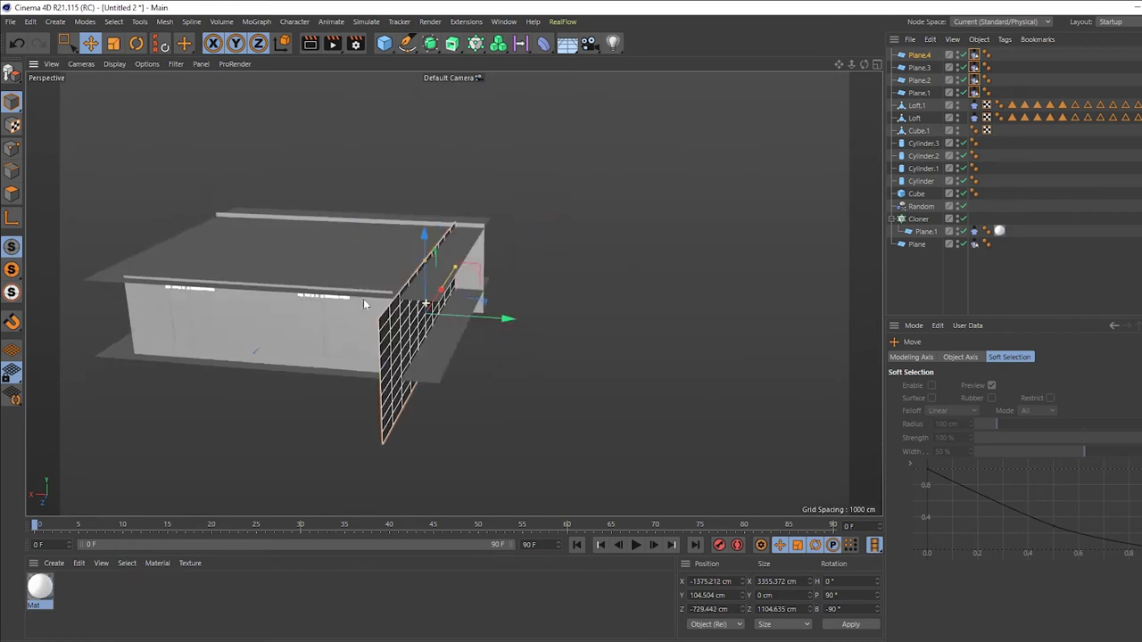
{"action": "scroll", "coordinate": [532, 284], "scroll_direction": "up", "scroll_amount": 3}
{"action": "mouse_move", "coordinate": [400, 306]}
{"action": "left_mouse_down"}
{"action": "mouse_move", "coordinate": [429, 334]}
{"action": "mouse_move", "coordinate": [722, 315]}
{"action": "mouse_move", "coordinate": [472, 331]}
{"action": "mouse_move", "coordinate": [548, 324]}
{"action": "mouse_move", "coordinate": [527, 343]}
{"action": "mouse_move", "coordinate": [481, 344]}
{"action": "mouse_move", "coordinate": [492, 425]}
{"action": "mouse_move", "coordinate": [509, 441]}
{"action": "mouse_move", "coordinate": [471, 458]}
{"action": "mouse_move", "coordinate": [450, 437]}
{"action": "mouse_move", "coordinate": [574, 480]}
{"action": "left_mouse_up"}
Widen the ceiling and front wall planes to match the floor.
{"action": "left_click", "coordinate": [509, 441]}
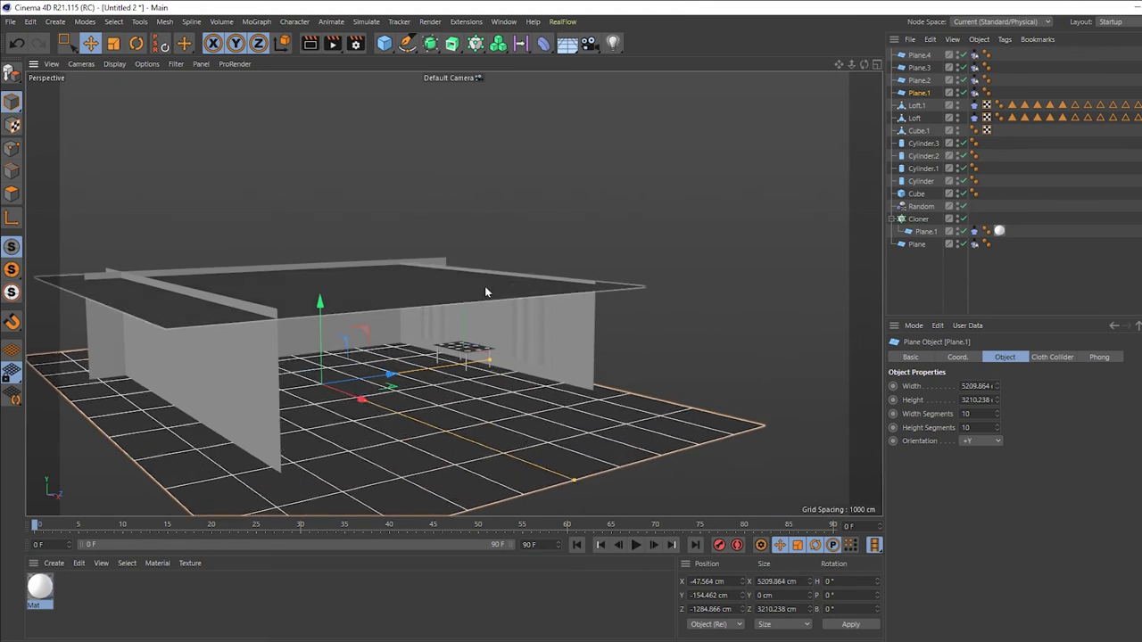
{"action": "left_click", "coordinate": [485, 287]}
{"action": "left_click_drag", "start_coordinate": [456, 305], "coordinate": [545, 351]}
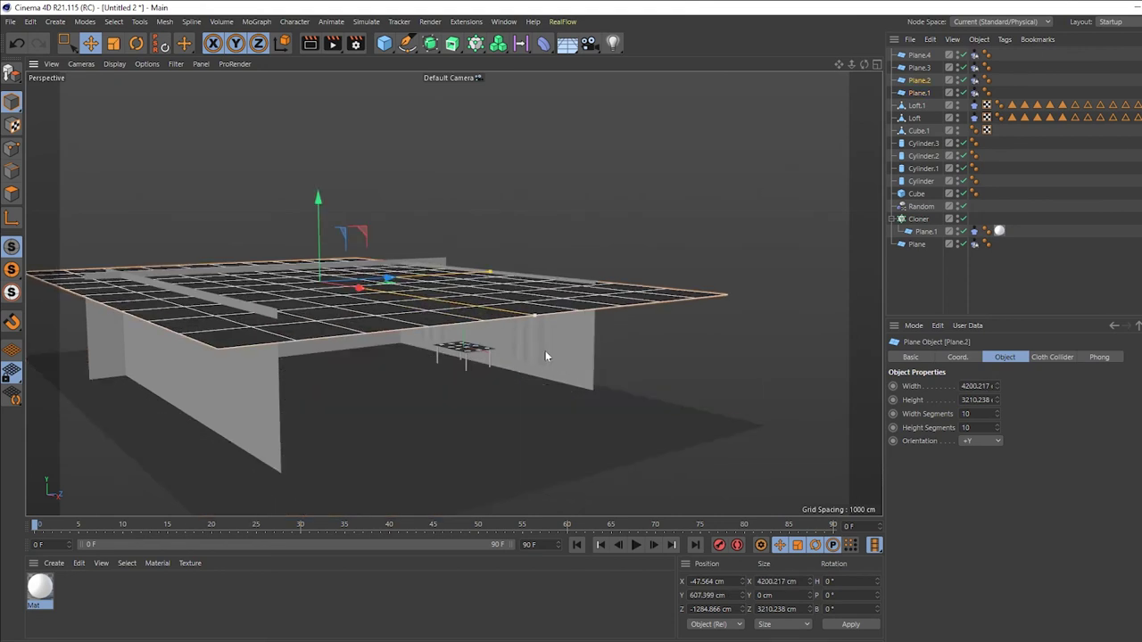
{"action": "left_click", "coordinate": [277, 416]}
{"action": "mouse_move", "coordinate": [283, 419]}
{"action": "left_mouse_down"}
{"action": "mouse_move", "coordinate": [376, 451]}
{"action": "mouse_move", "coordinate": [521, 440]}
{"action": "mouse_move", "coordinate": [643, 361]}
{"action": "mouse_move", "coordinate": [617, 358]}
{"action": "mouse_move", "coordinate": [638, 223]}
{"action": "left_mouse_up"}
Stretch the back wall Cube.1's end polygons outward to close the corner.
{"action": "left_click", "coordinate": [618, 358]}
{"action": "left_click", "coordinate": [642, 189]}
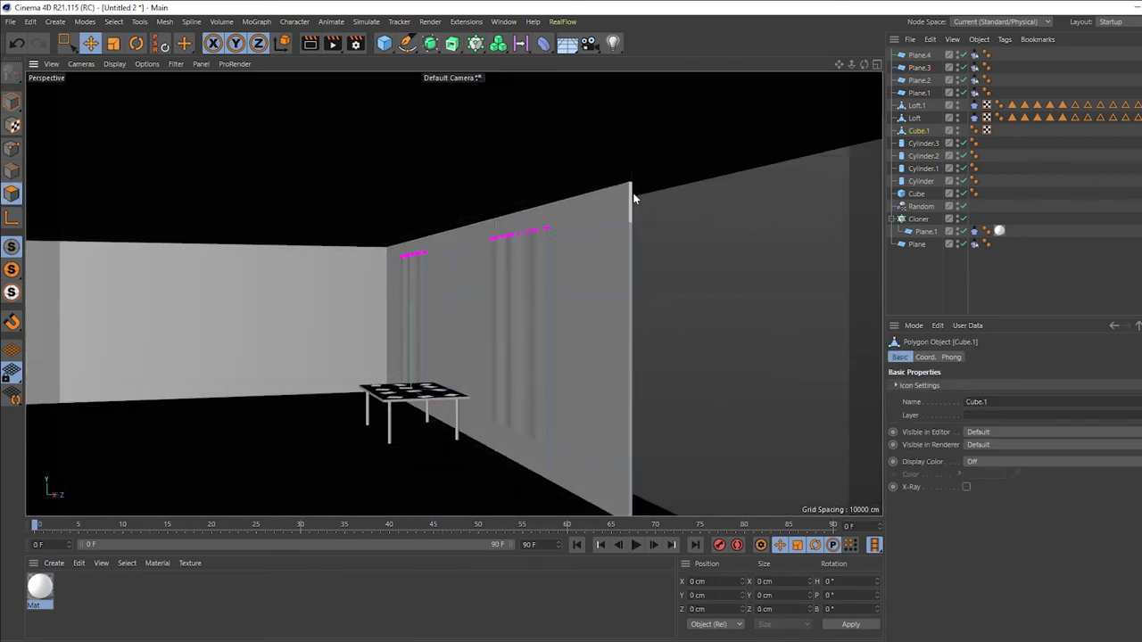
{"action": "left_click", "coordinate": [632, 192]}
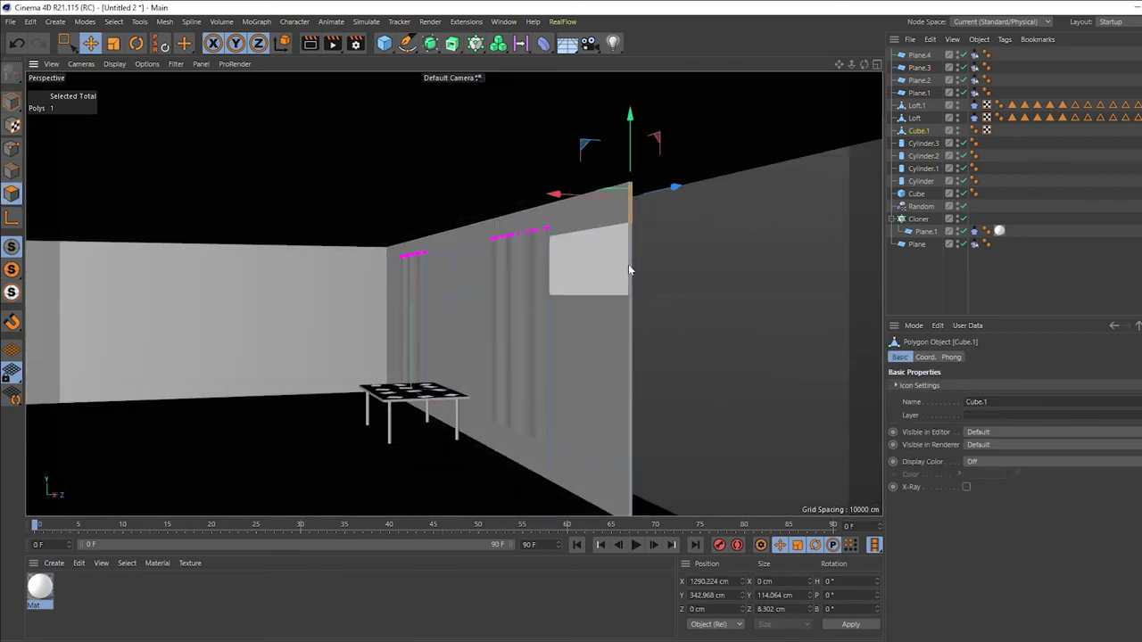
{"action": "left_click", "coordinate": [632, 367], "text": "shift"}
{"action": "mouse_move", "coordinate": [626, 480]}
{"action": "left_mouse_down", "text": "alt"}
{"action": "mouse_move", "coordinate": [657, 427]}
{"action": "mouse_move", "coordinate": [581, 309]}
{"action": "mouse_move", "coordinate": [610, 335]}
{"action": "mouse_move", "coordinate": [627, 317]}
{"action": "mouse_move", "coordinate": [695, 353]}
{"action": "mouse_move", "coordinate": [703, 381]}
{"action": "mouse_move", "coordinate": [739, 360]}
{"action": "left_mouse_up", "text": "alt"}
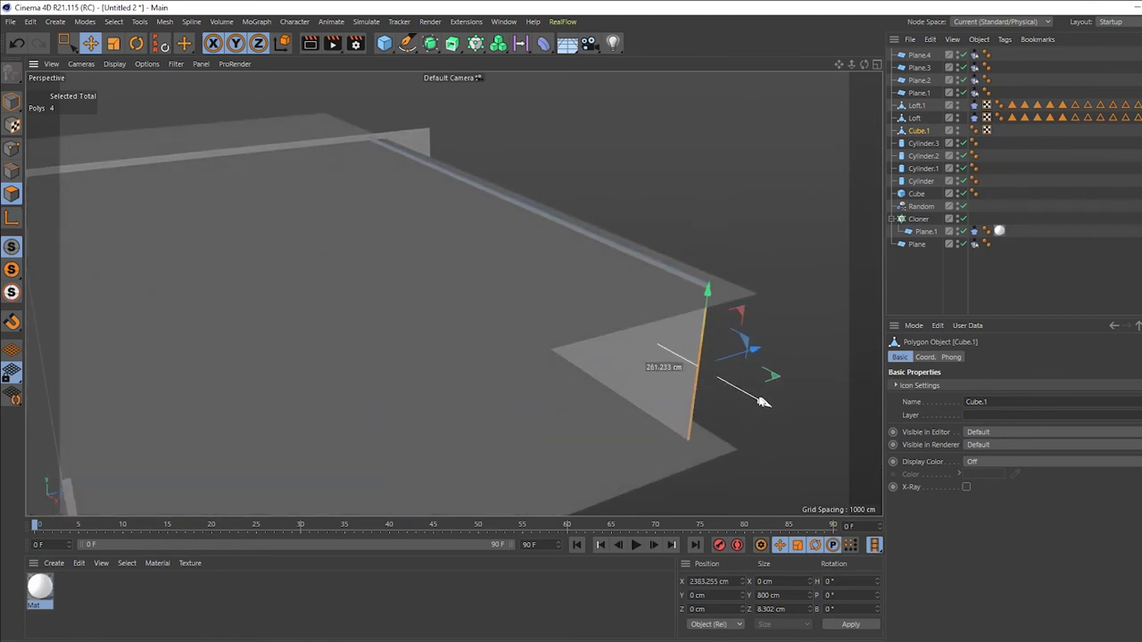
{"action": "left_click", "coordinate": [732, 173]}
{"action": "mouse_move", "coordinate": [547, 366]}
{"action": "left_mouse_down", "text": "alt"}
{"action": "mouse_move", "coordinate": [396, 349]}
{"action": "mouse_move", "coordinate": [438, 378]}
{"action": "mouse_move", "coordinate": [470, 377]}
{"action": "left_mouse_up", "text": "alt"}
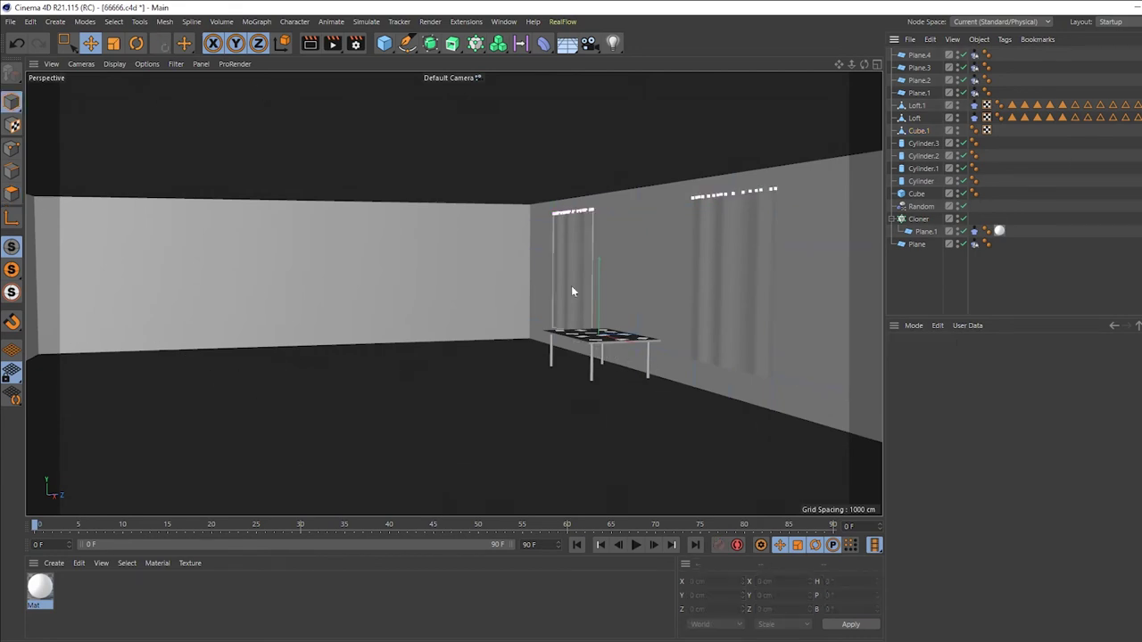
Nudge the left wall Plane.4 along X into place.
{"action": "left_click", "coordinate": [407, 297]}
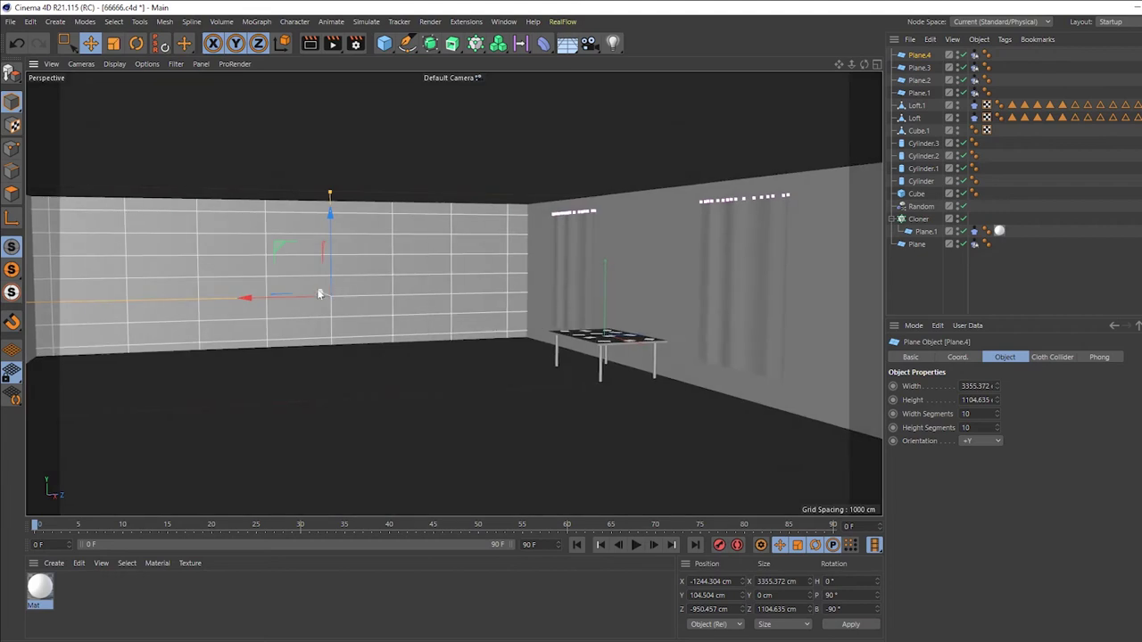
{"action": "mouse_move", "coordinate": [318, 298]}
{"action": "left_mouse_down"}
{"action": "mouse_move", "coordinate": [312, 290]}
{"action": "mouse_move", "coordinate": [322, 295]}
{"action": "left_mouse_up"}
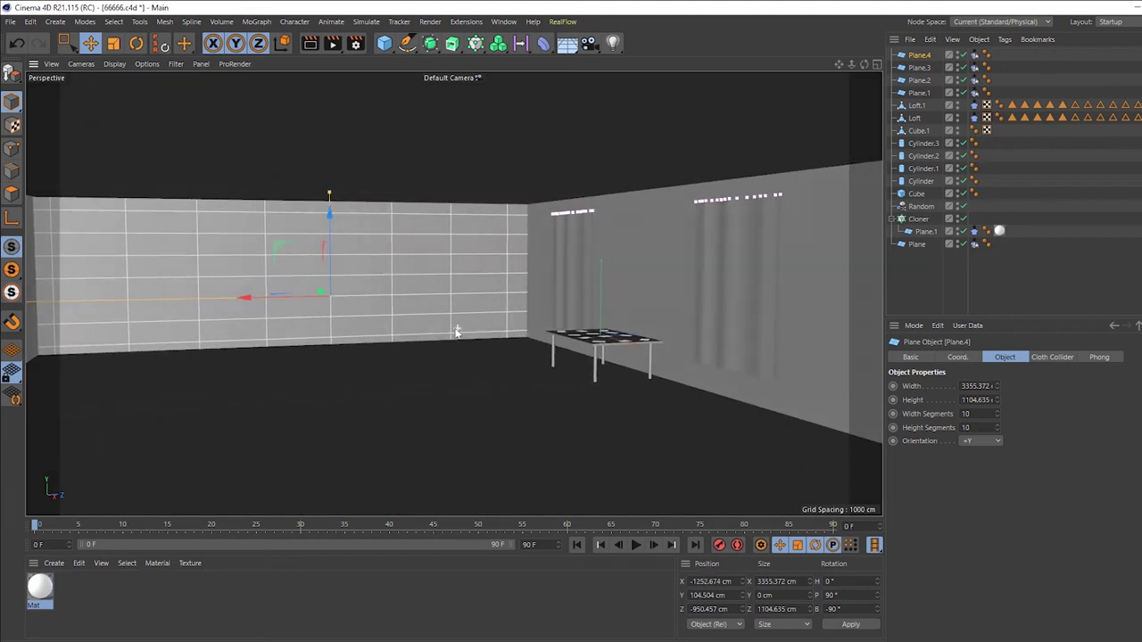
{"action": "left_click", "coordinate": [937, 269]}
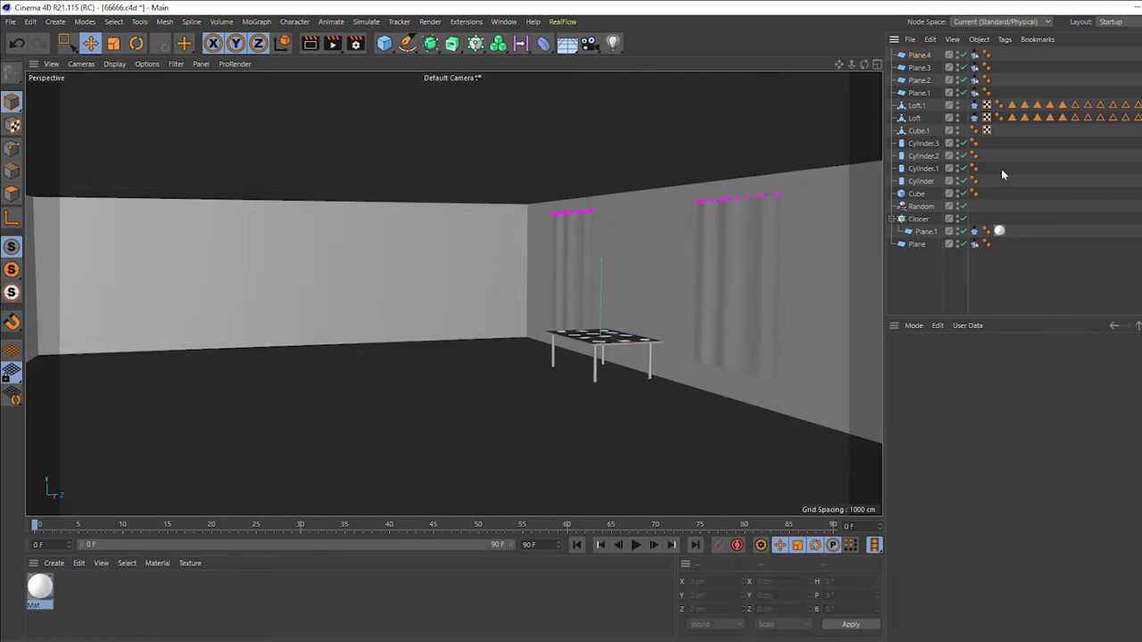
Give both curtain Cloth tags Gravity -5 and Wind Direction Y 6 cm.
{"action": "left_click", "coordinate": [976, 107]}
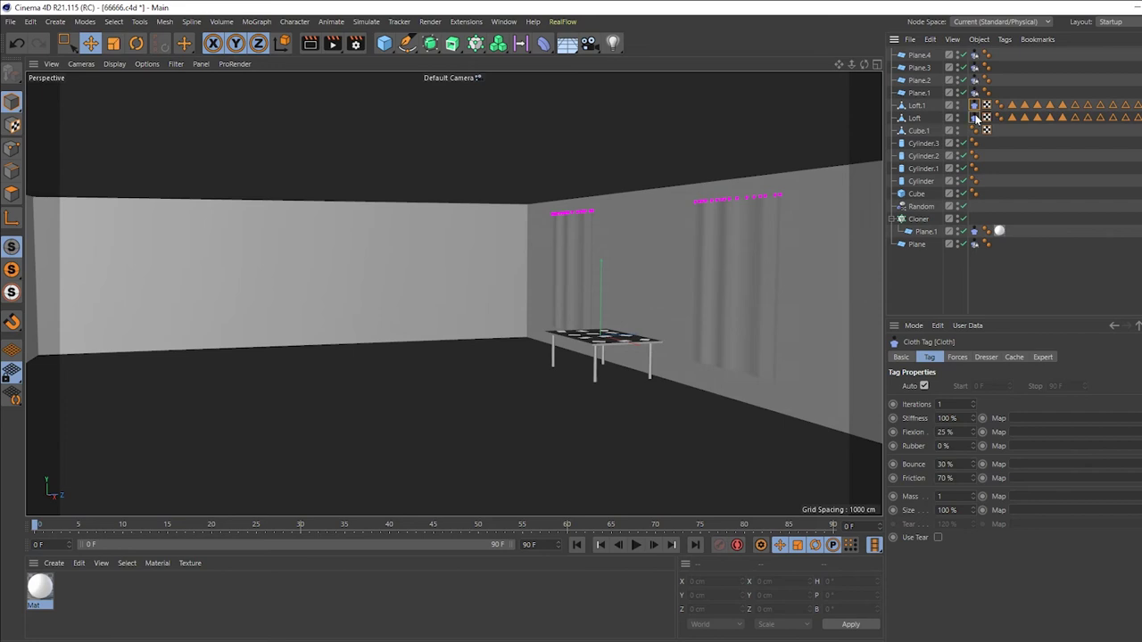
{"action": "left_click", "coordinate": [975, 118], "text": "ctrl"}
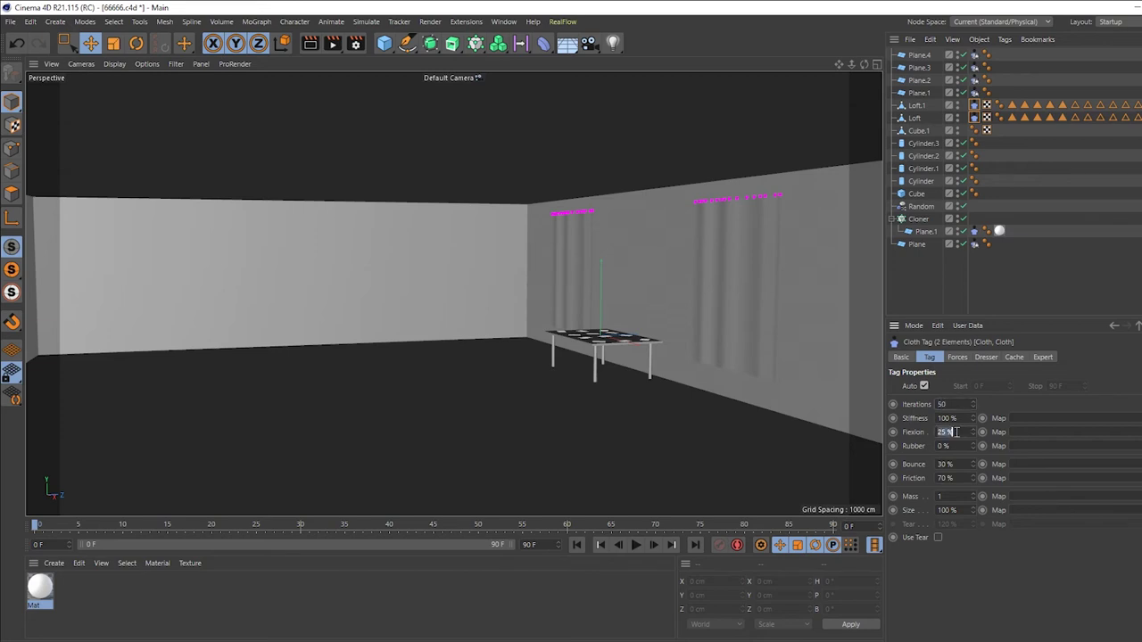
{"action": "left_click", "coordinate": [958, 357]}
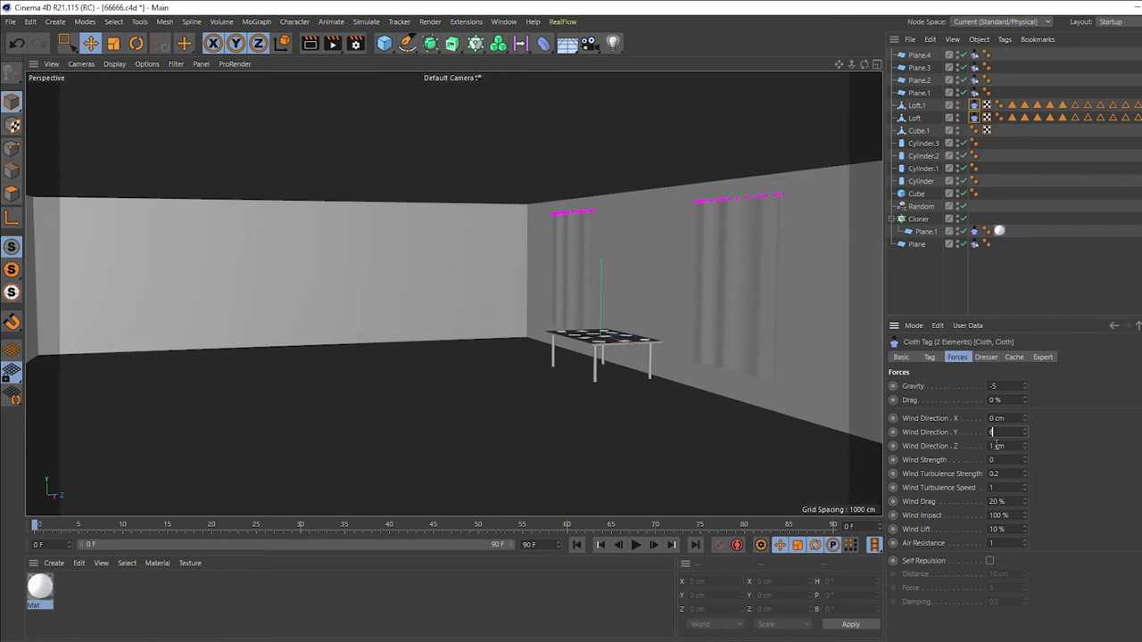
{"action": "left_click", "coordinate": [1004, 446]}
Set the paper-plane Cloth tag to 50 iterations and 100% flexion.
{"action": "left_click", "coordinate": [921, 232]}
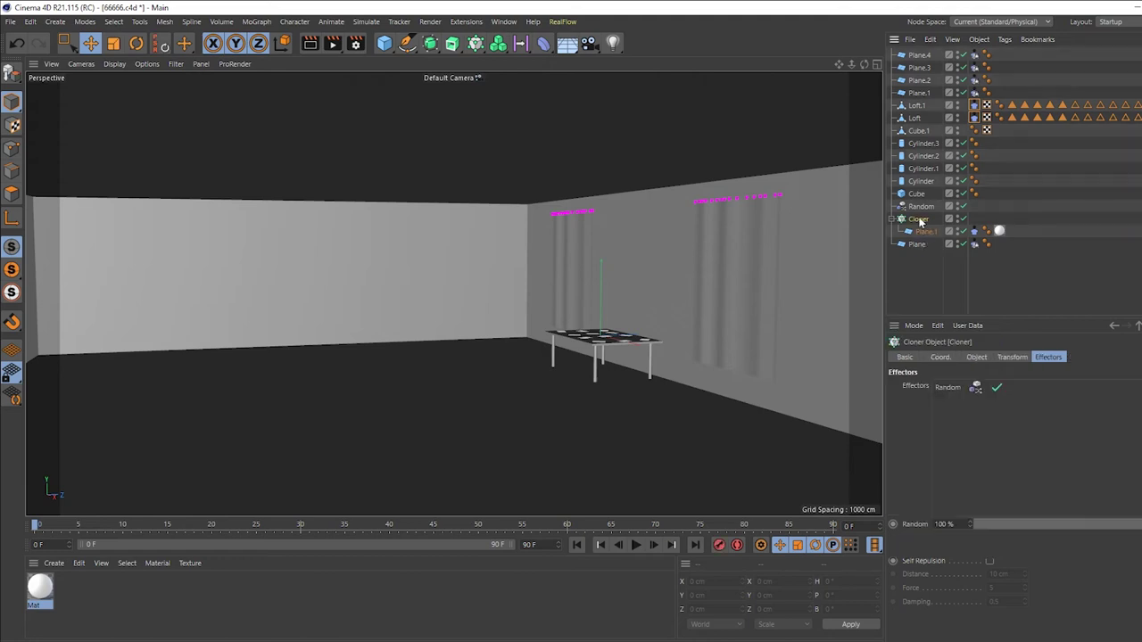
{"action": "left_click", "coordinate": [975, 232]}
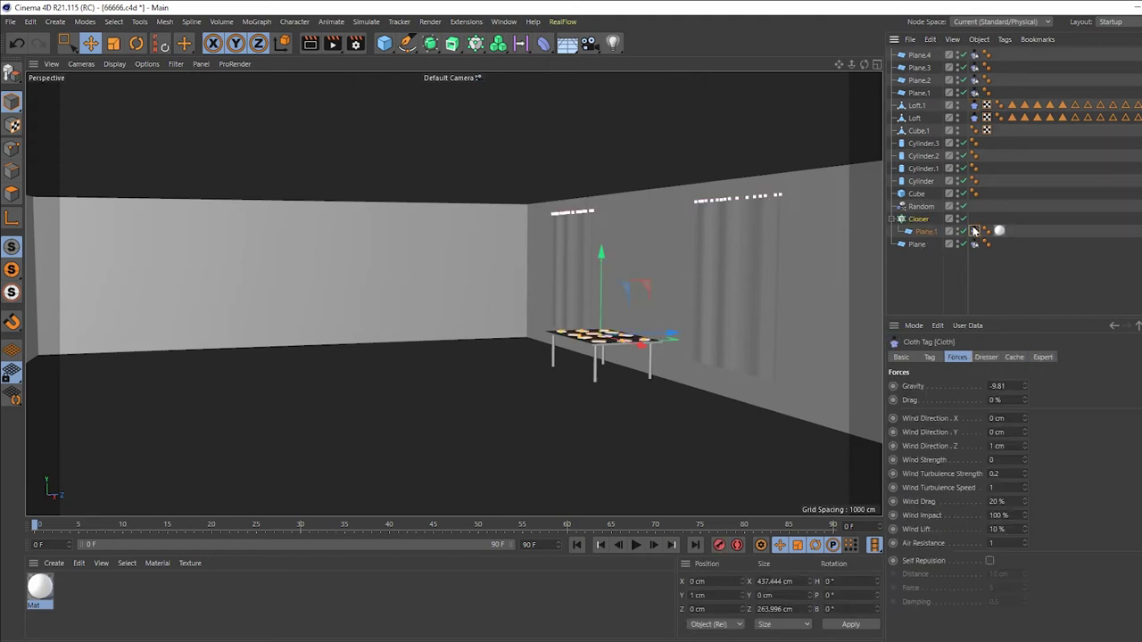
{"action": "left_click", "coordinate": [929, 357]}
{"action": "left_click", "coordinate": [950, 402]}
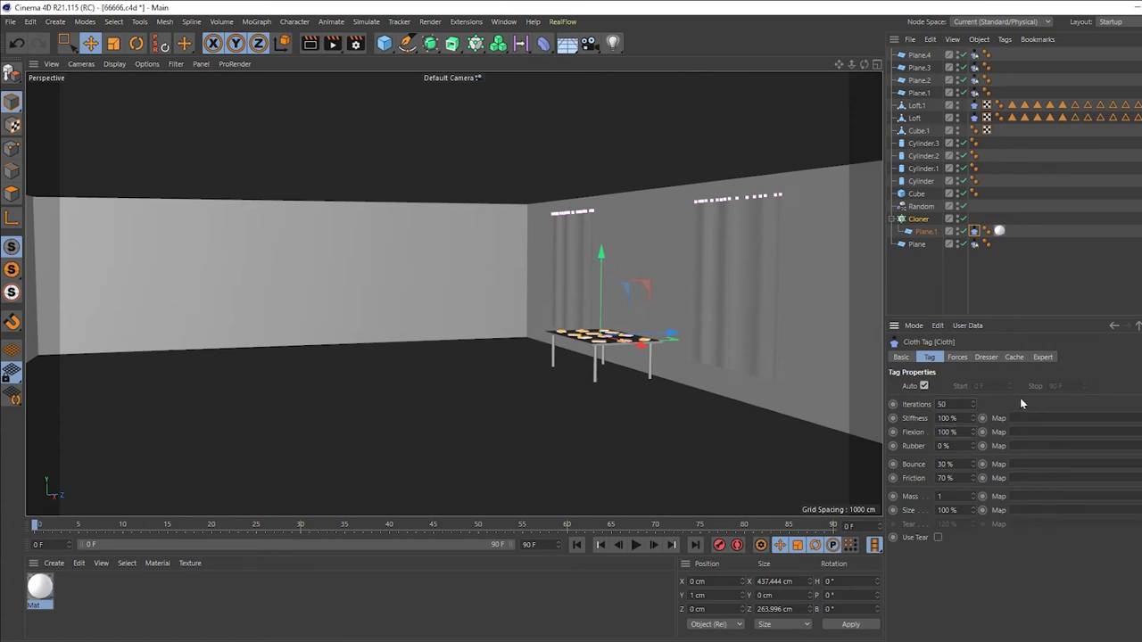
Set its forces to Gravity -5, Wind Direction Y 6 cm and negative Z.
{"action": "left_click", "coordinate": [958, 358]}
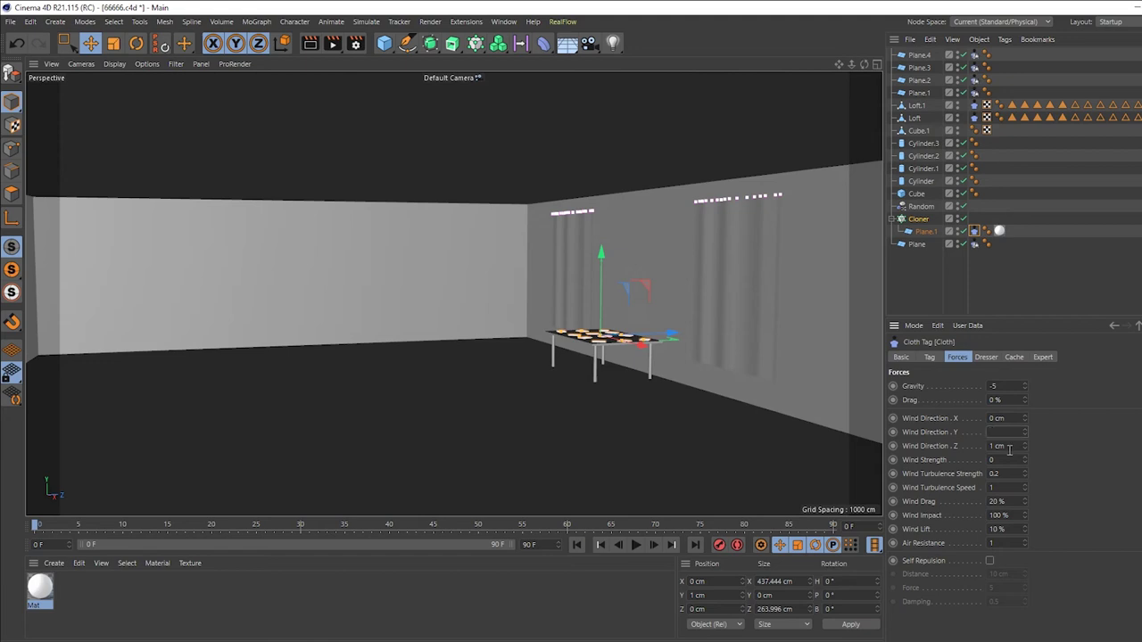
{"action": "type", "text": "6"}
{"action": "left_click", "coordinate": [1008, 447]}
{"action": "type", "text": "-10"}
Make the Cloner editable and paste the Cloth tag onto Plane.1 0 through Plane.1 11.
{"action": "left_click", "coordinate": [919, 221]}
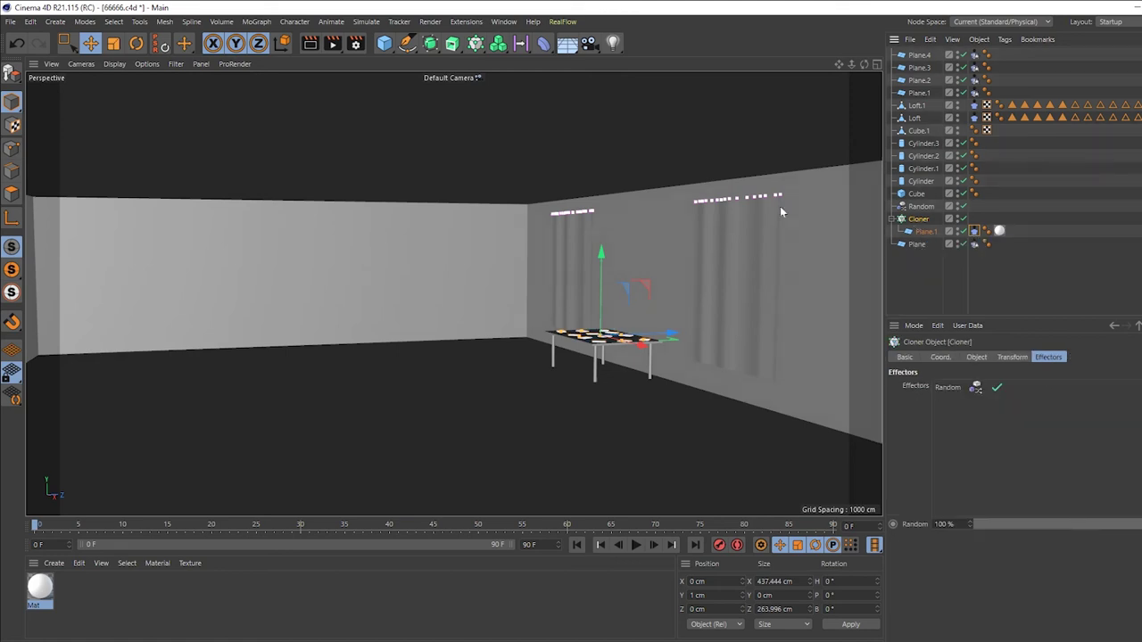
{"action": "left_click", "coordinate": [14, 73]}
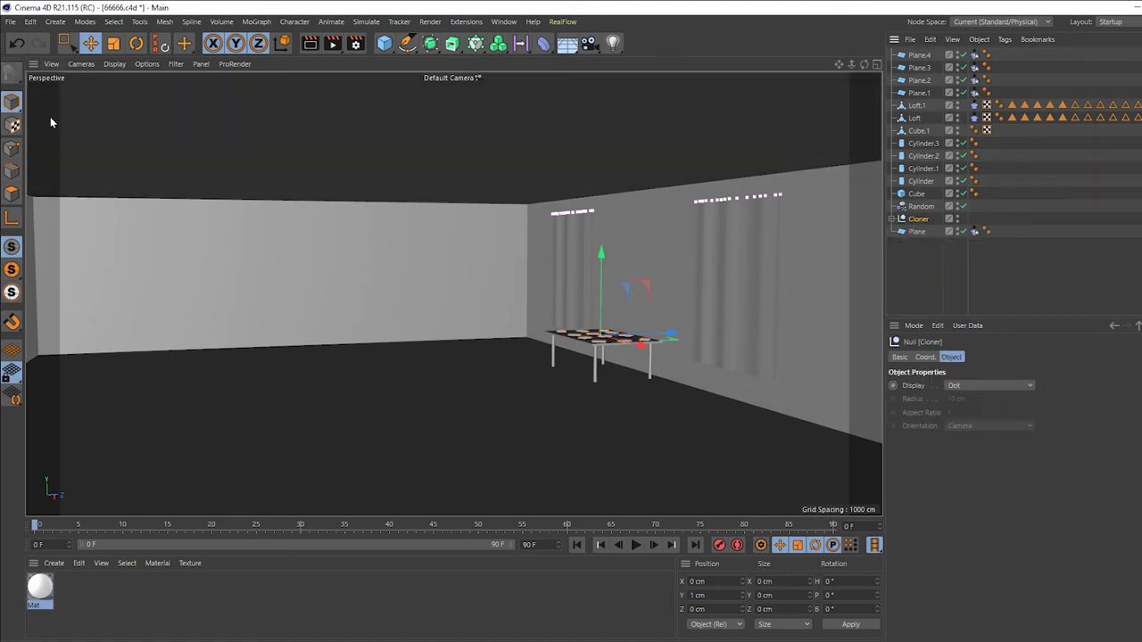
{"action": "left_click", "coordinate": [892, 219]}
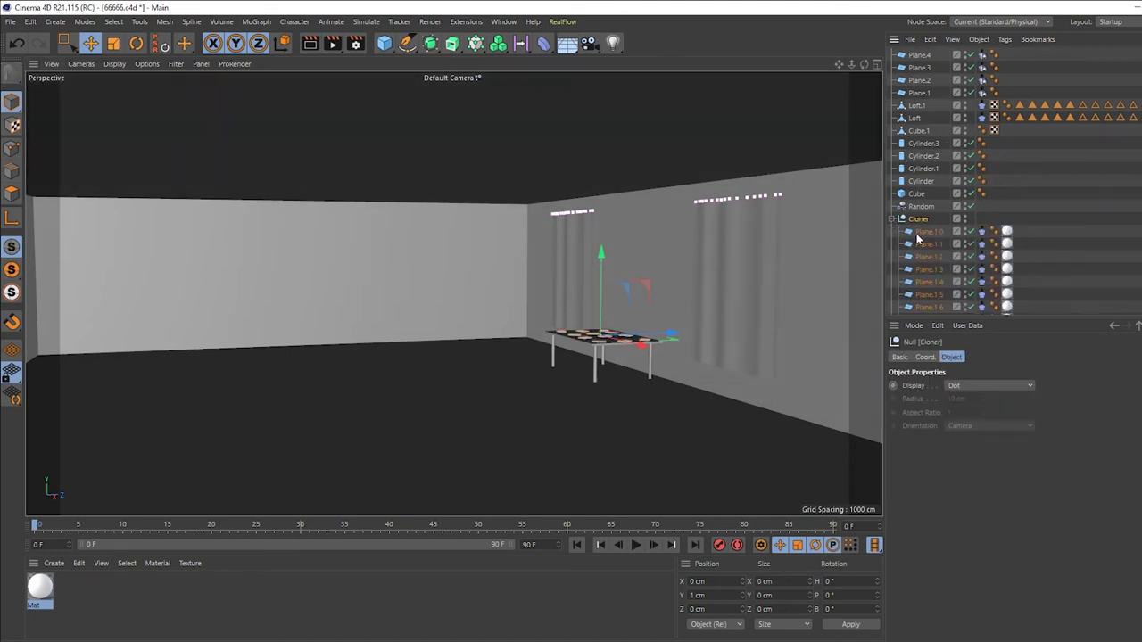
{"action": "scroll", "coordinate": [947, 255], "scroll_direction": "down", "scroll_amount": 3}
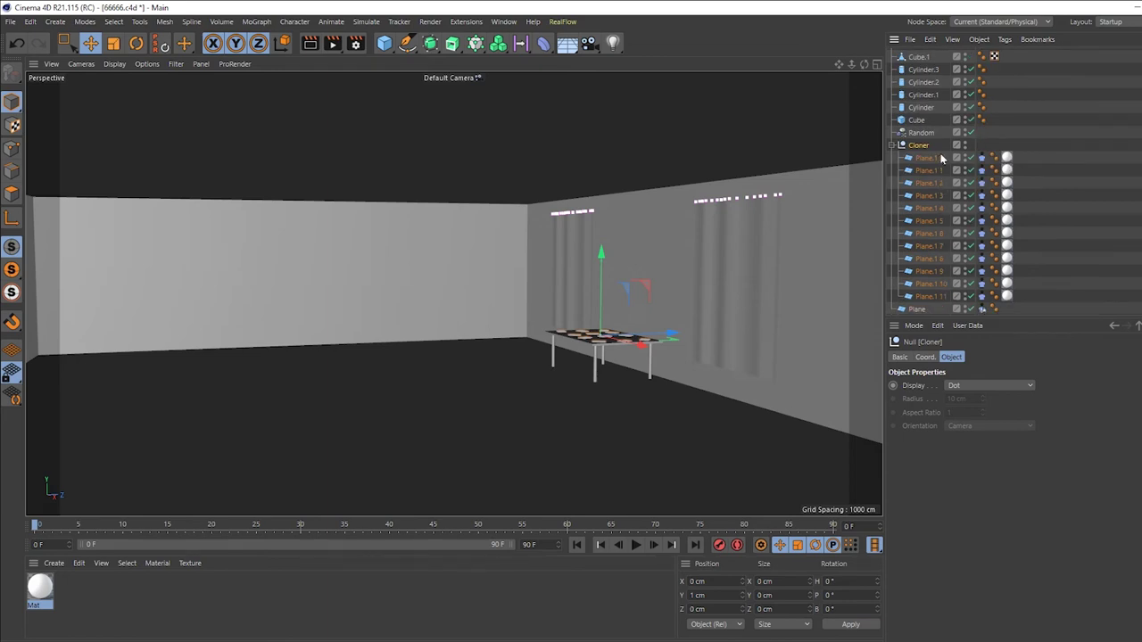
{"action": "left_click_drag", "start_coordinate": [940, 153], "coordinate": [906, 299]}
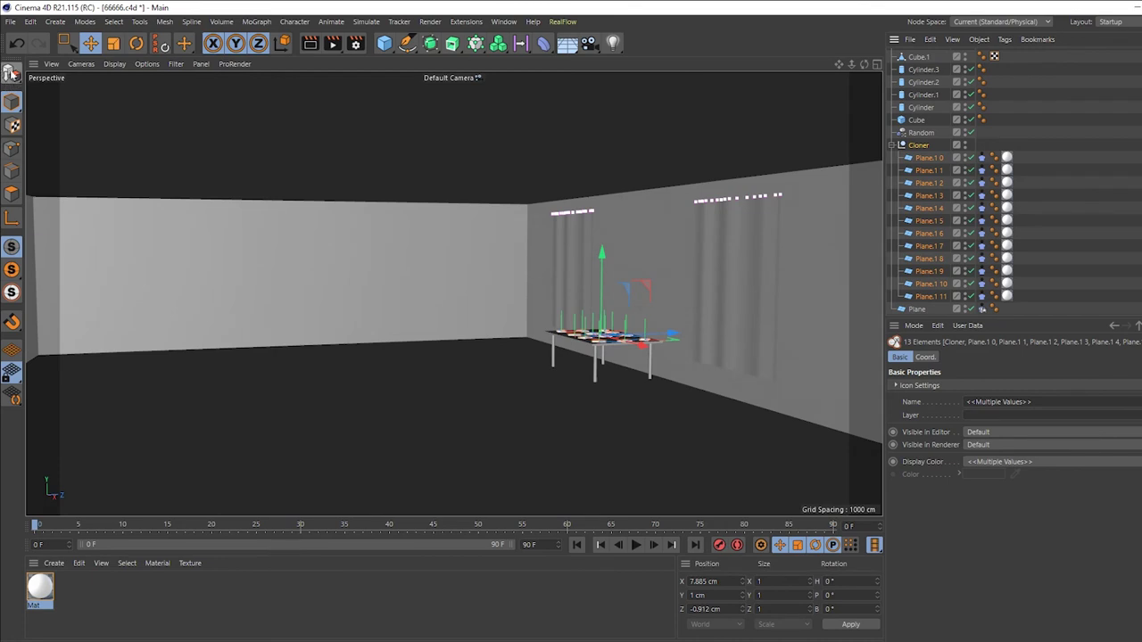
{"action": "key", "text": "ctrl+v"}
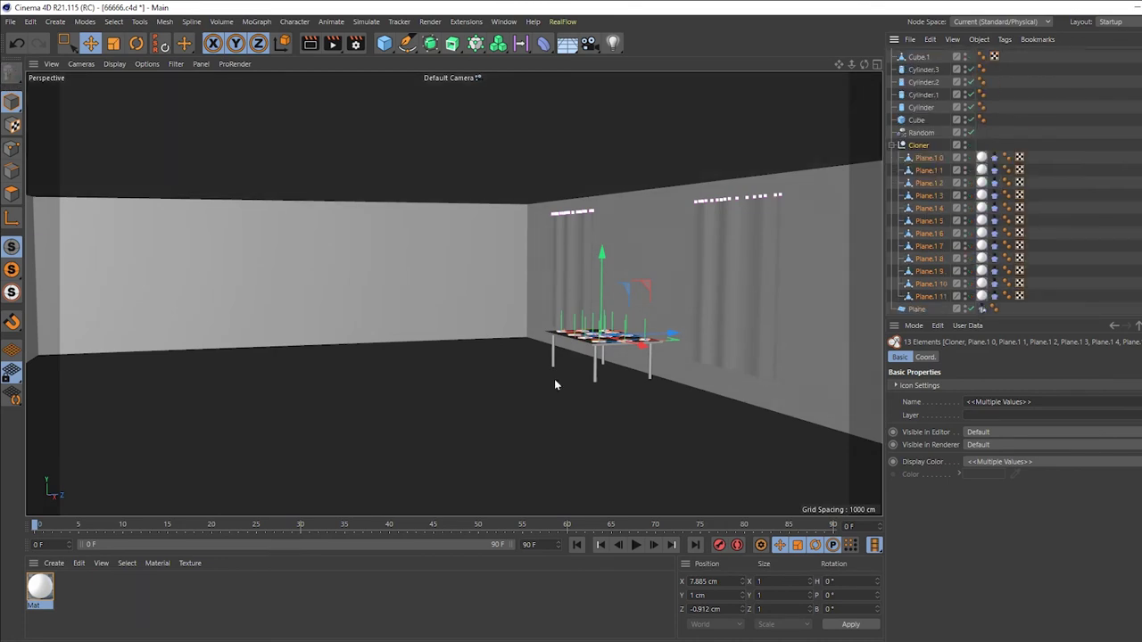
{"action": "left_click", "coordinate": [457, 365]}
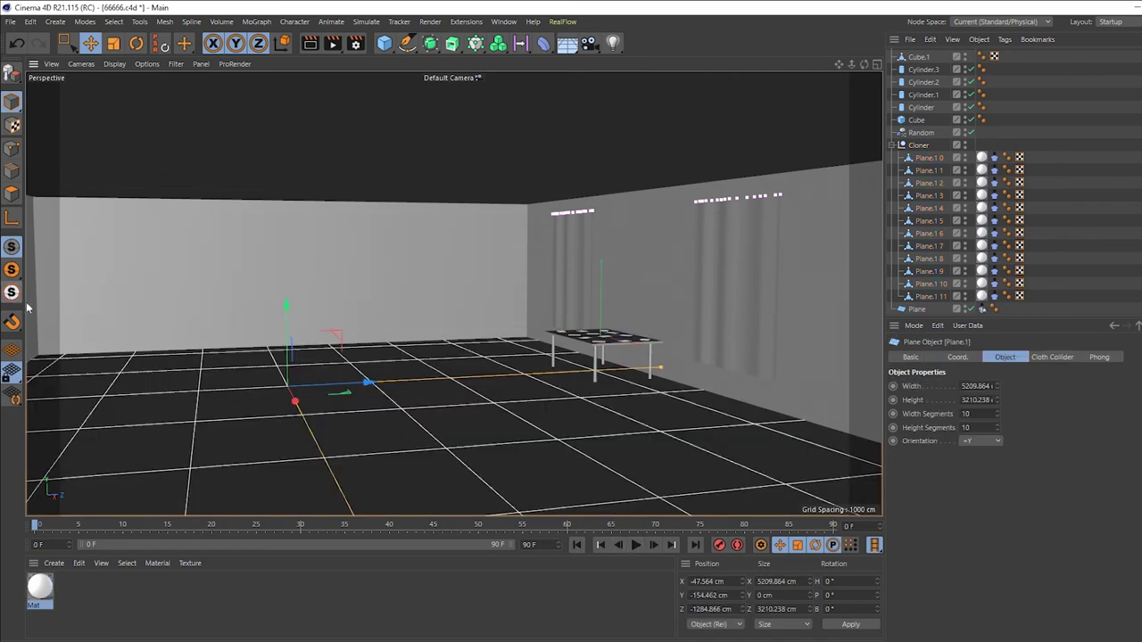
Preview the cloth simulation, rewind to frame 0, and select all twelve paper-plane Cloth tags.
{"action": "left_click", "coordinate": [32, 335]}
{"action": "left_click", "coordinate": [636, 546]}
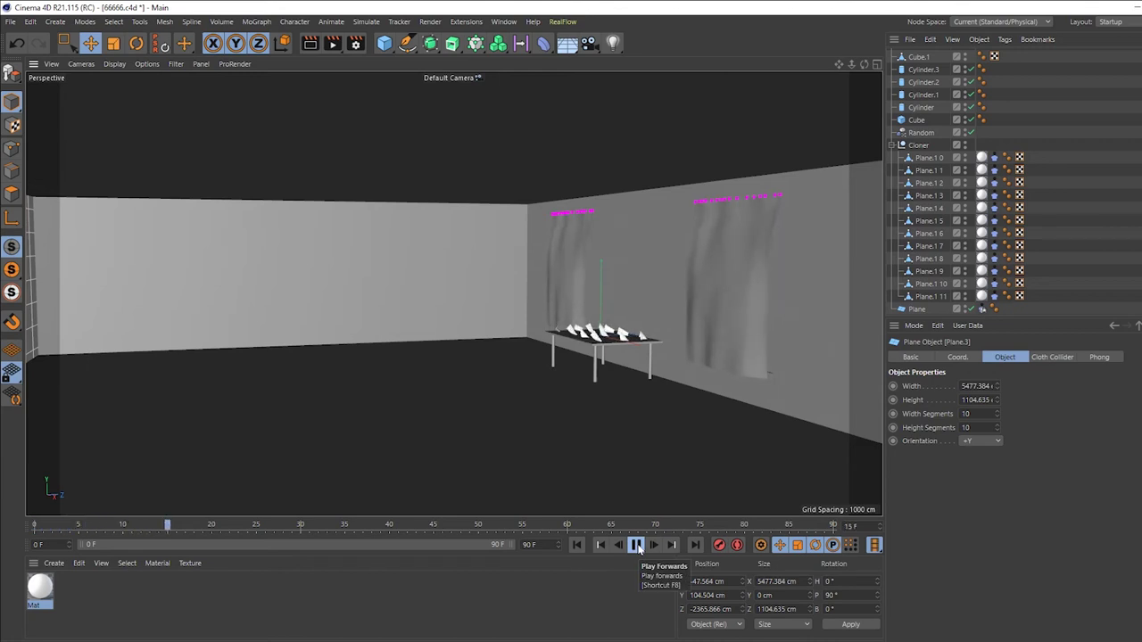
{"action": "left_click", "coordinate": [637, 546]}
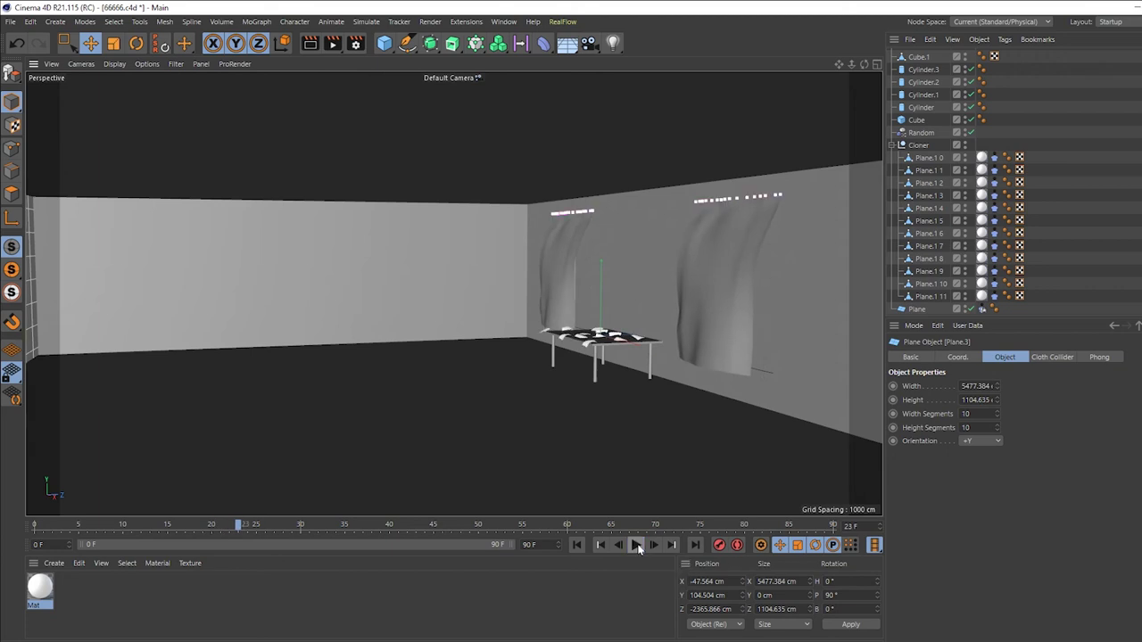
{"action": "left_click", "coordinate": [577, 547]}
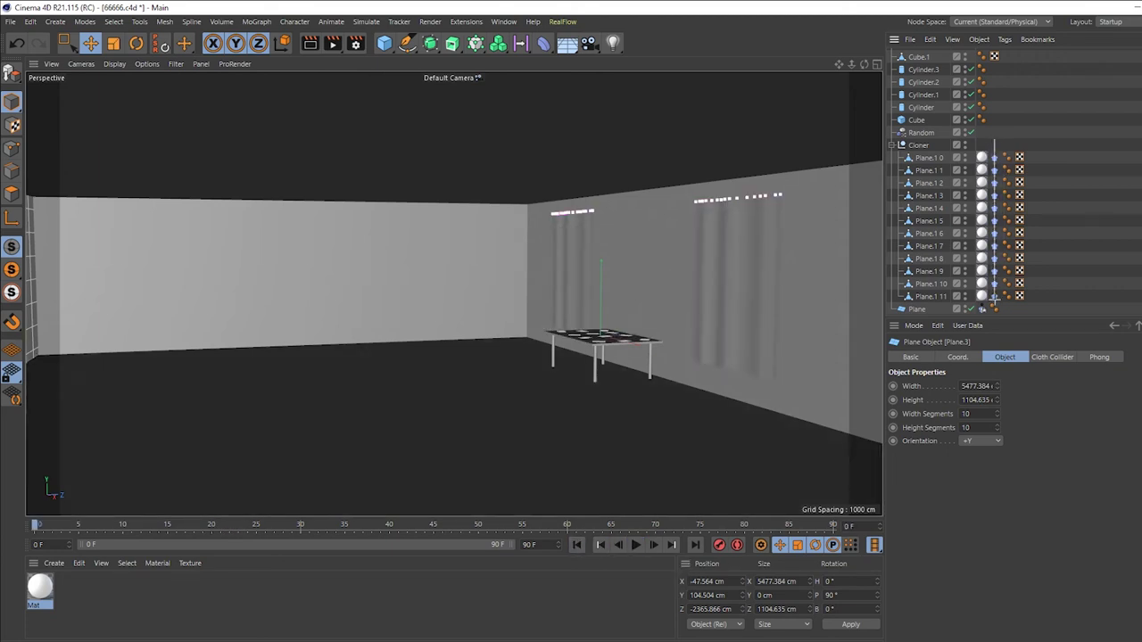
{"action": "left_click_drag", "start_coordinate": [990, 296], "coordinate": [994, 152]}
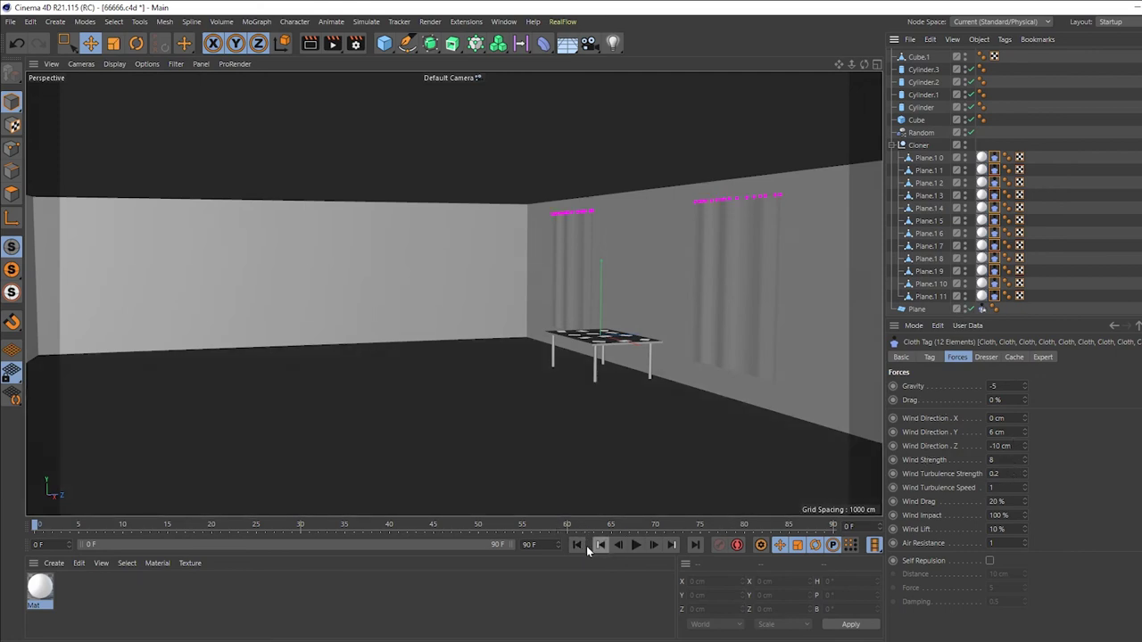
Keyframe Wind Strength at 0 on frame 0 and 8 on frame 20.
{"action": "left_click", "coordinate": [1003, 463]}
{"action": "type", "text": "0"}
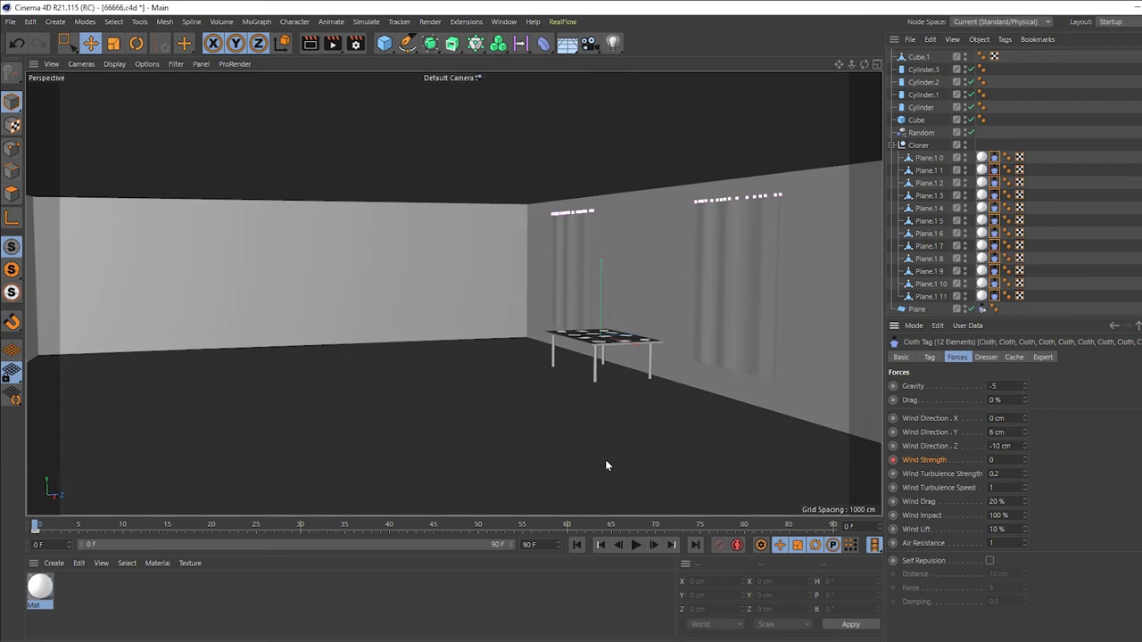
{"action": "left_click_drag", "start_coordinate": [35, 527], "coordinate": [211, 527]}
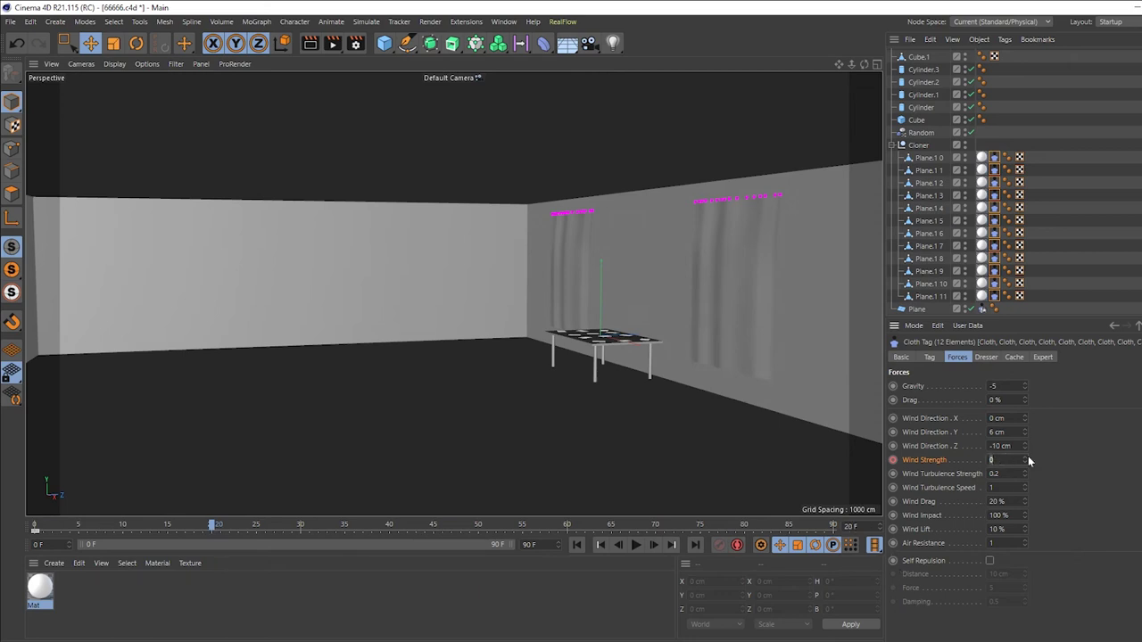
{"action": "key", "text": "Return"}
Play the wind animation to preview it, then rewind to frame 0.
{"action": "left_click", "coordinate": [578, 546]}
{"action": "left_click", "coordinate": [635, 545]}
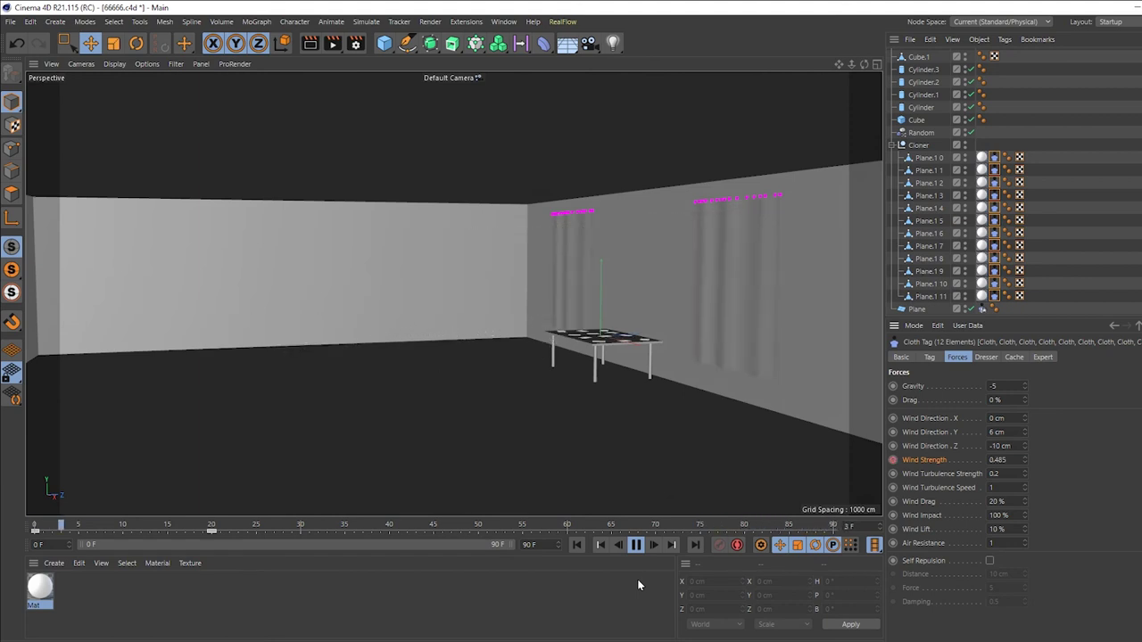
{"action": "left_click", "coordinate": [635, 545]}
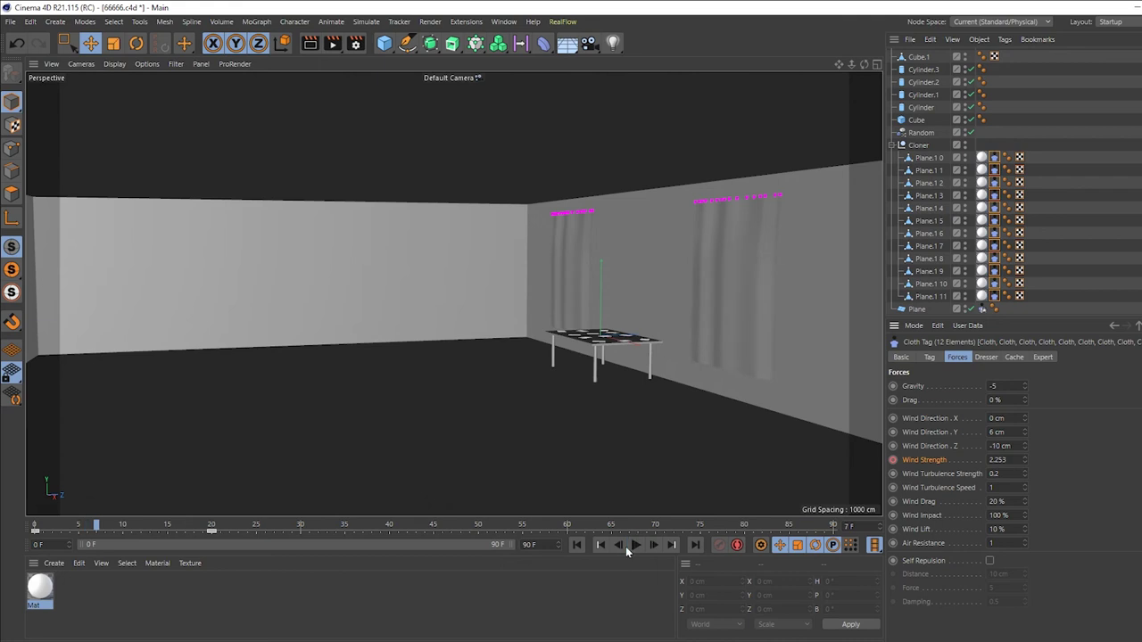
{"action": "left_click", "coordinate": [577, 545]}
{"action": "left_click", "coordinate": [550, 545]}
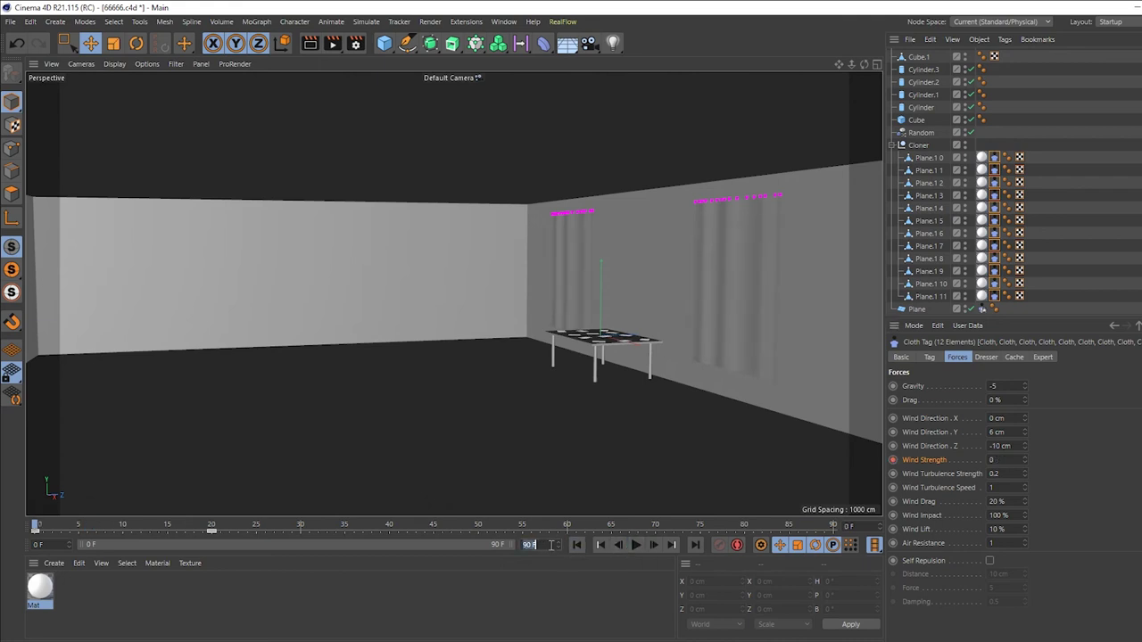
Set the animation end frame to 200 and extend the preview range to match.
{"action": "type", "text": "20"}
{"action": "key", "text": "Return"}
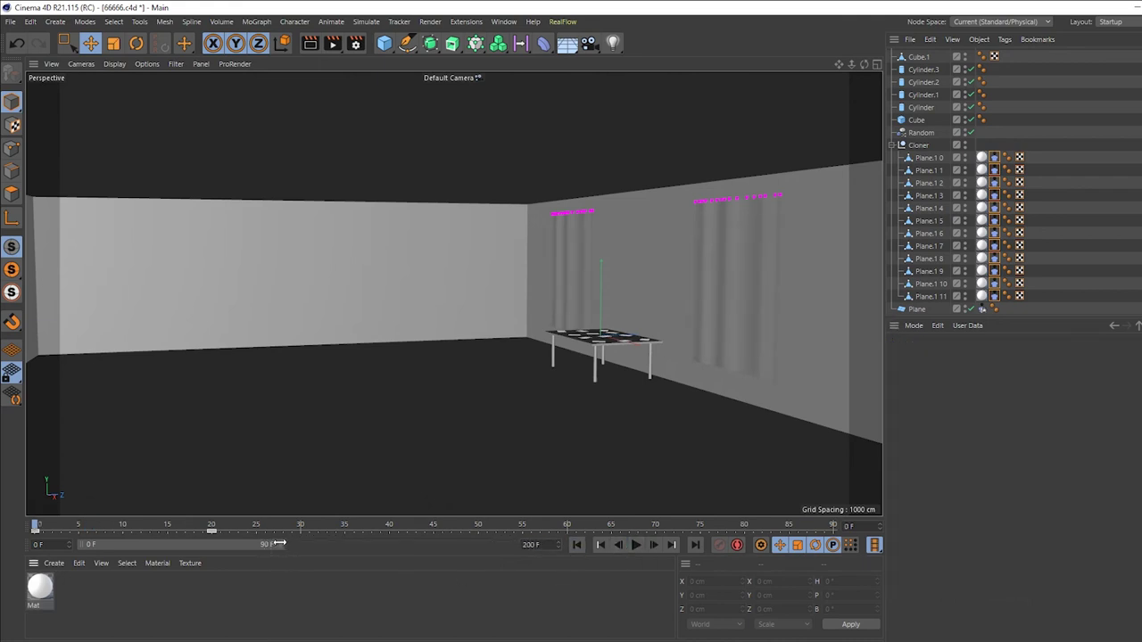
{"action": "left_click_drag", "start_coordinate": [279, 544], "coordinate": [582, 570]}
{"action": "left_click", "coordinate": [576, 545]}
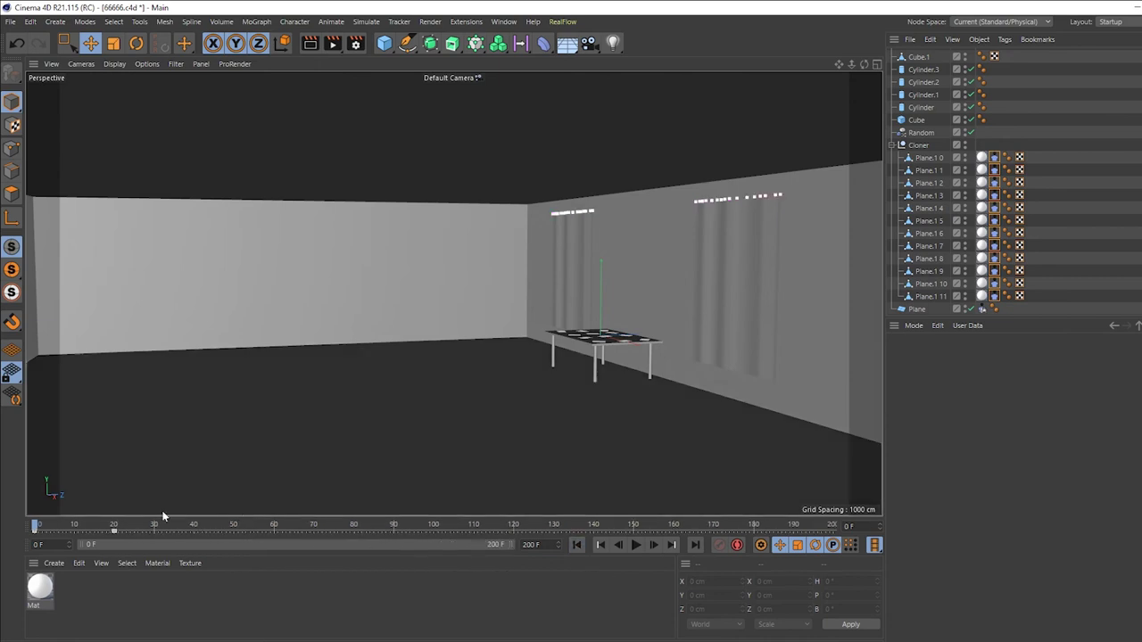
At frame 20, re-key all twelve paper planes' Wind Strength to 8.3.
{"action": "left_click_drag", "start_coordinate": [36, 528], "coordinate": [69, 528]}
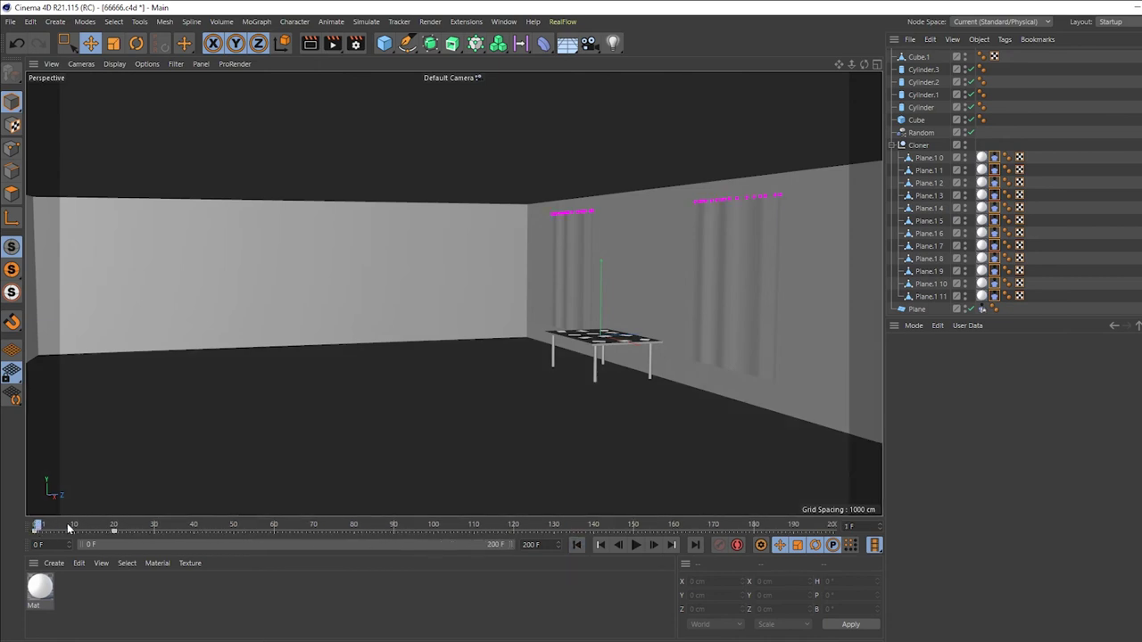
{"action": "left_click", "coordinate": [112, 527]}
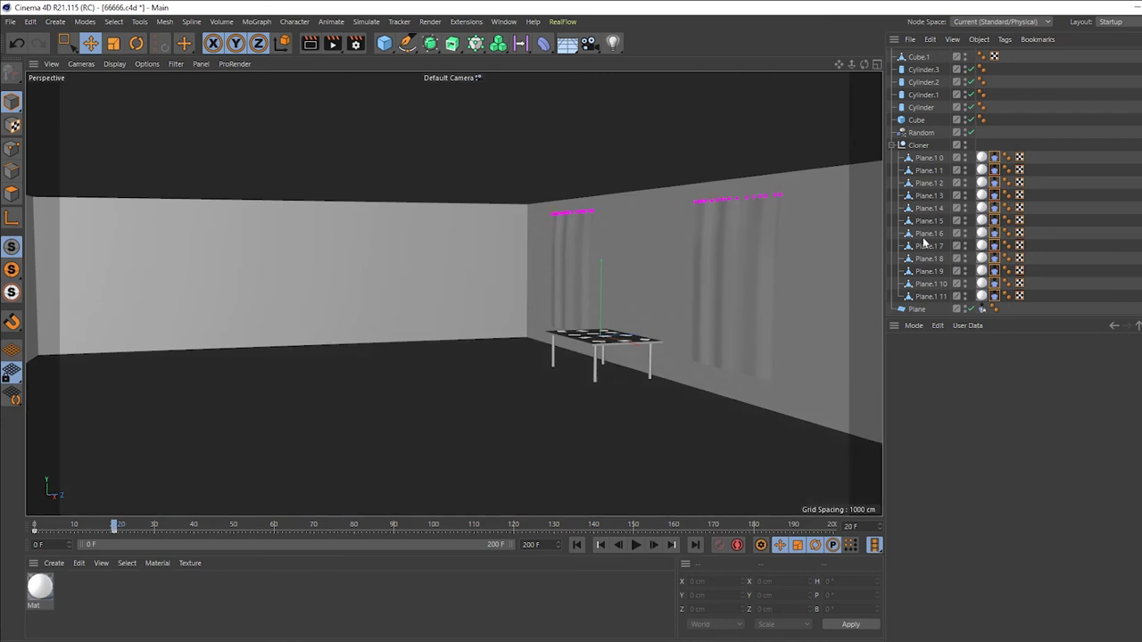
{"action": "left_click_drag", "start_coordinate": [1000, 148], "coordinate": [987, 305]}
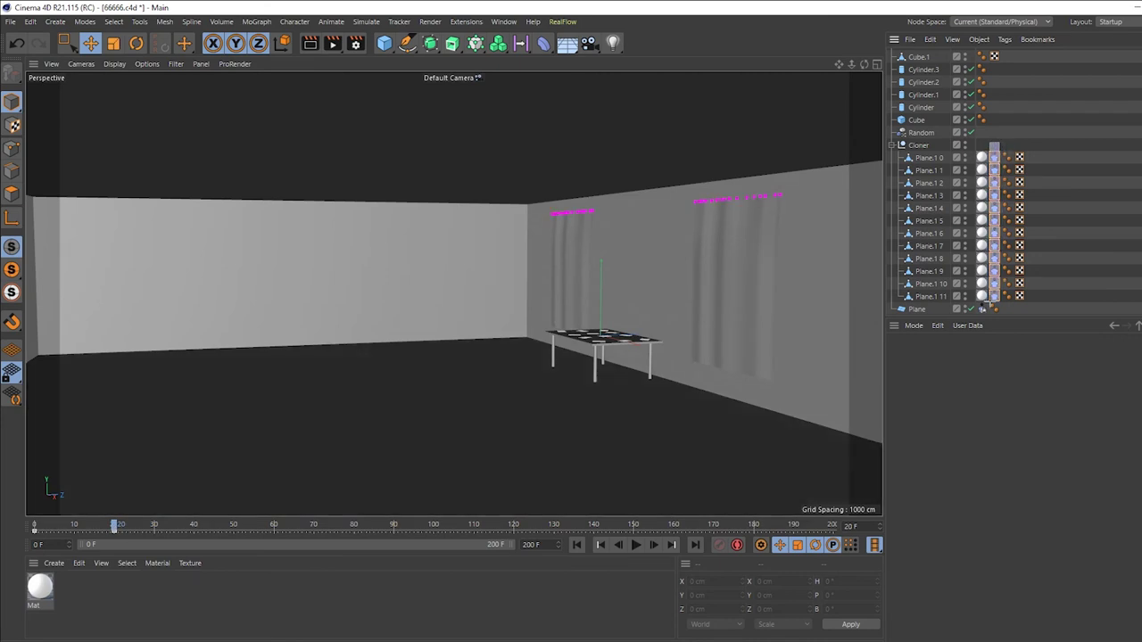
{"action": "double_click", "coordinate": [1006, 459]}
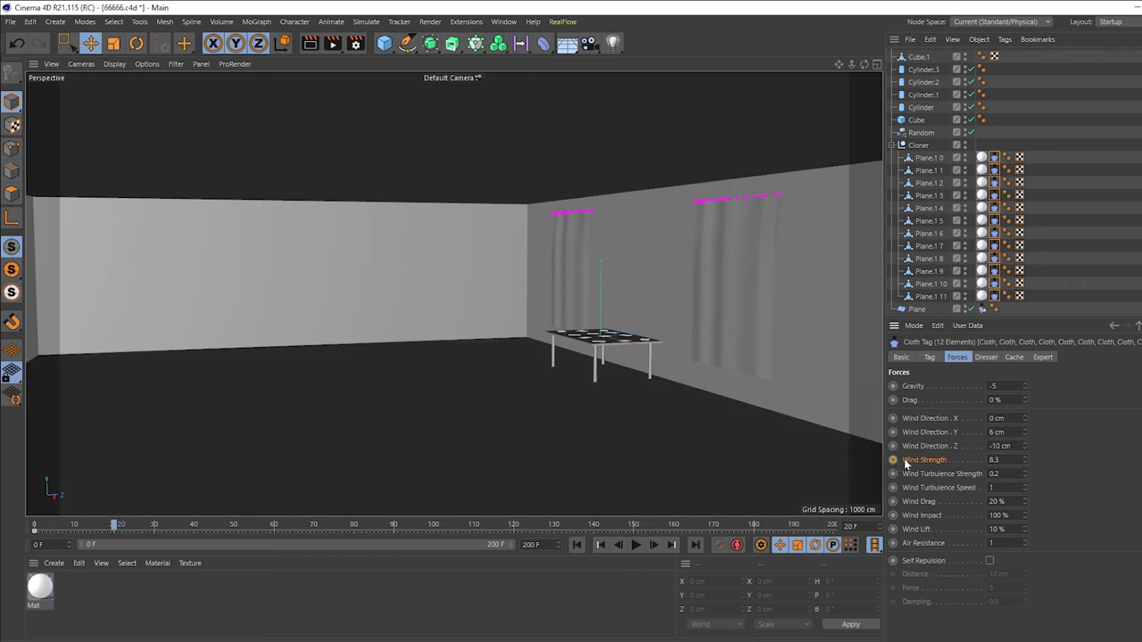
Keyframe Wind Direction Y from 6 cm at frame 71 to -6 cm at frame 72, then replay.
{"action": "left_click", "coordinate": [577, 545]}
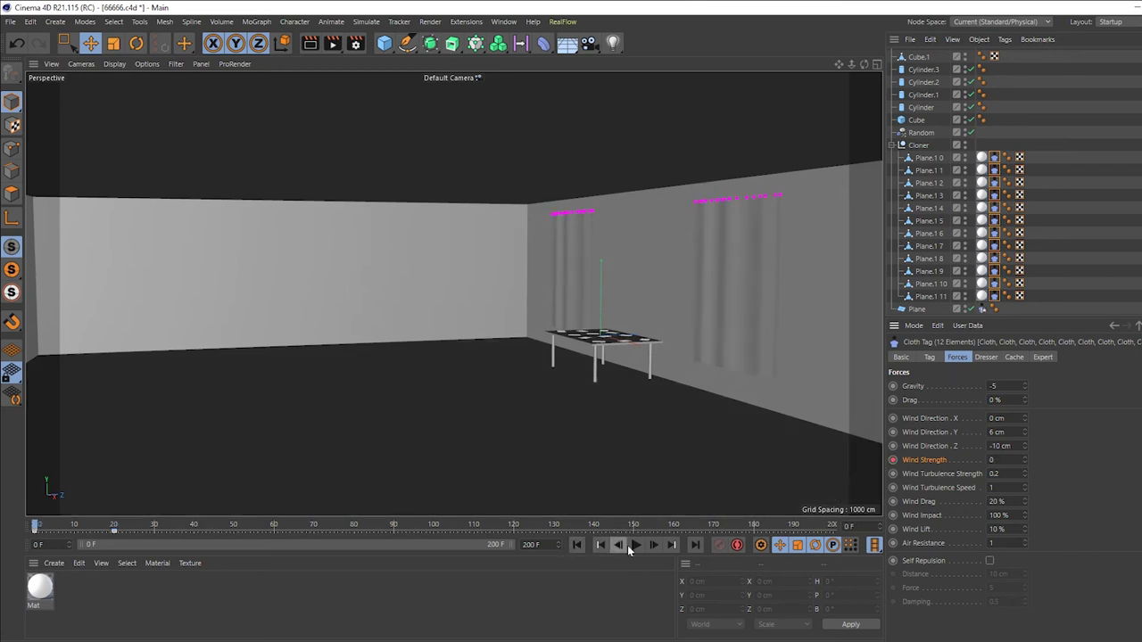
{"action": "left_click", "coordinate": [637, 547]}
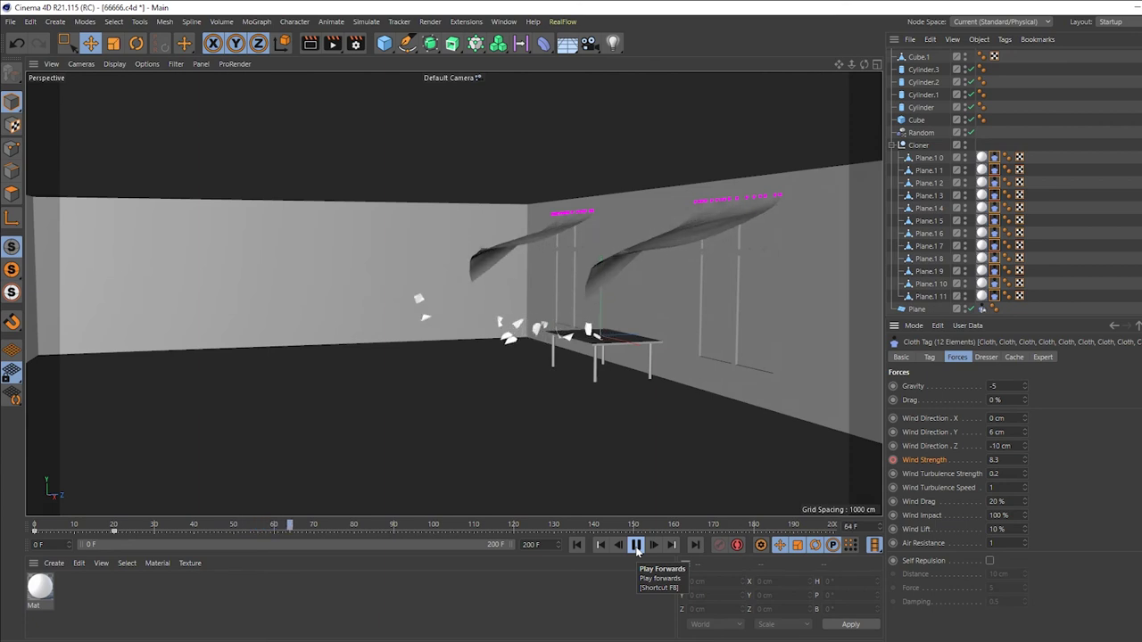
{"action": "left_click", "coordinate": [636, 546]}
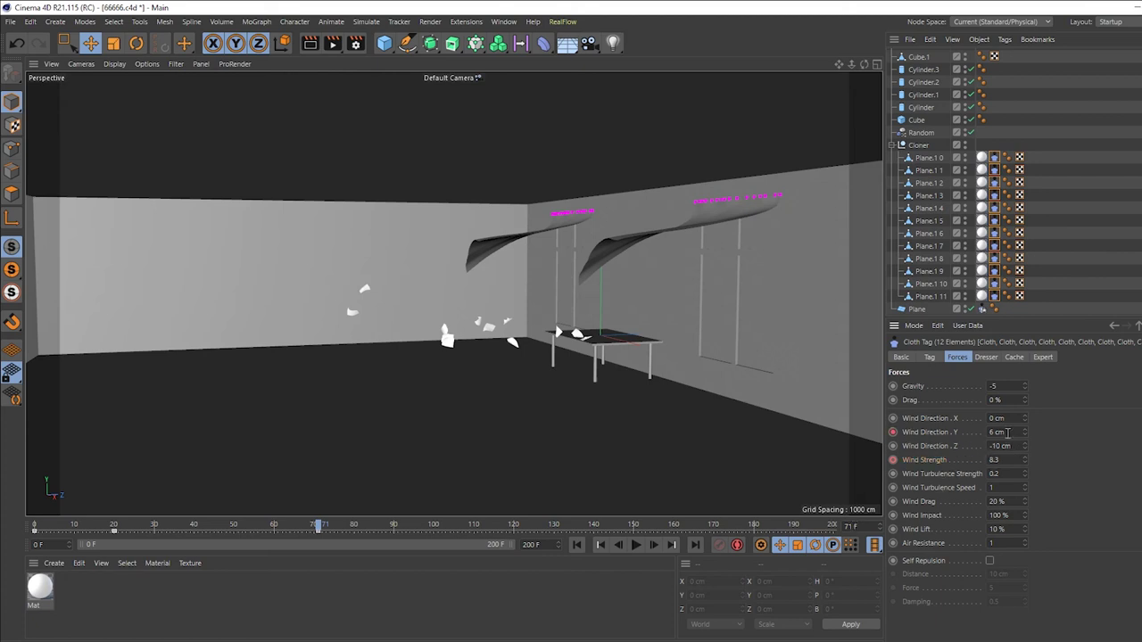
{"action": "left_click", "coordinate": [653, 545]}
{"action": "type", "text": "-6"}
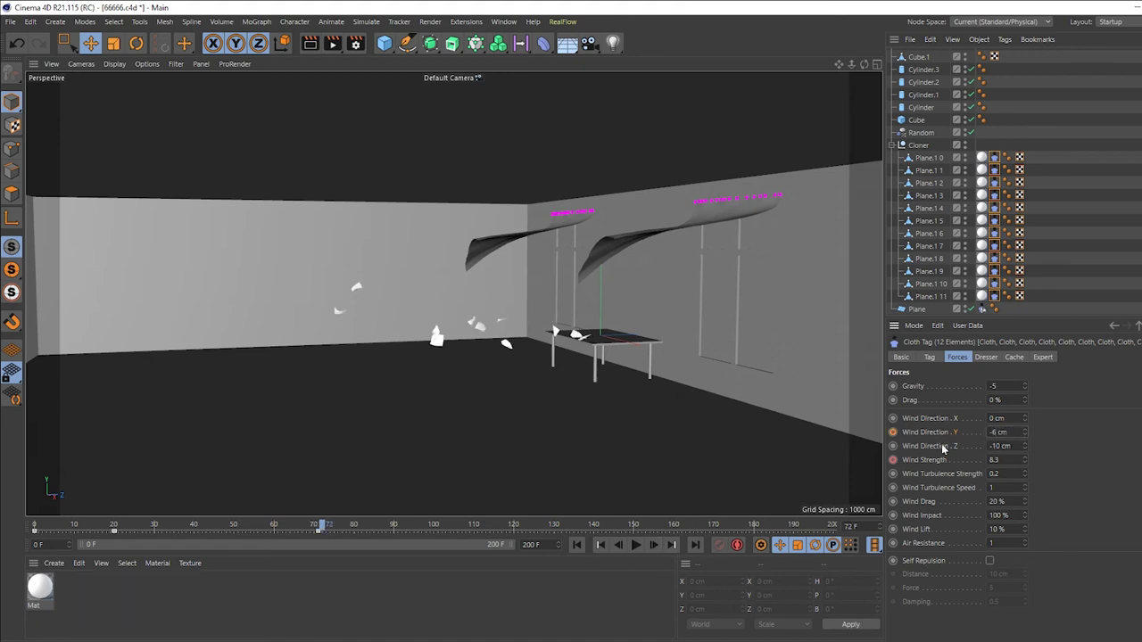
{"action": "left_click", "coordinate": [576, 545]}
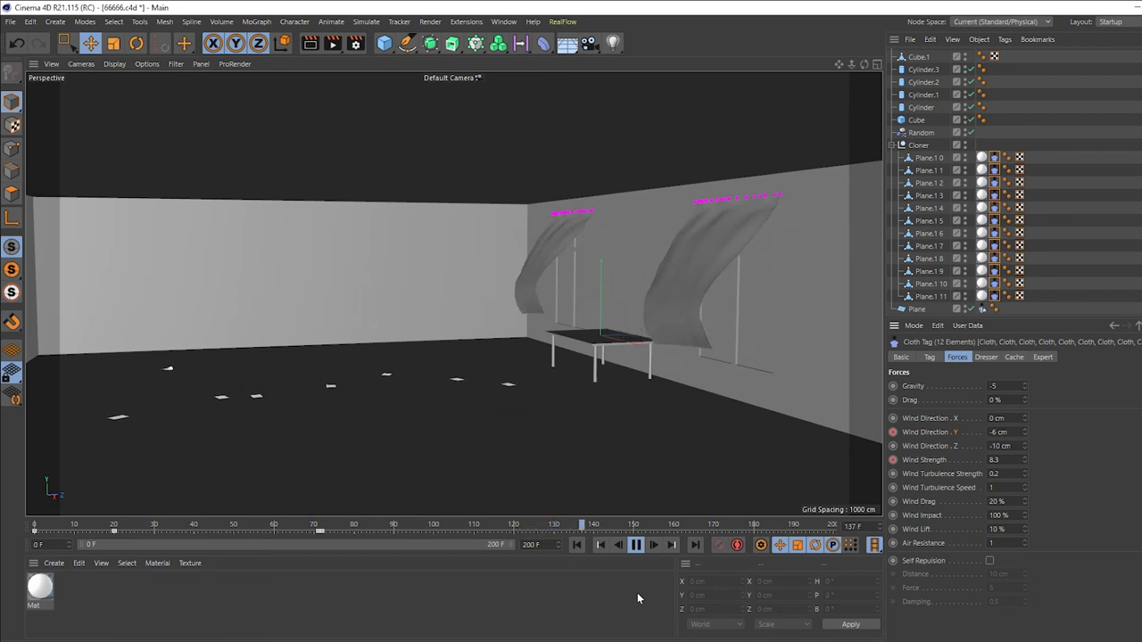
{"action": "left_click", "coordinate": [638, 546]}
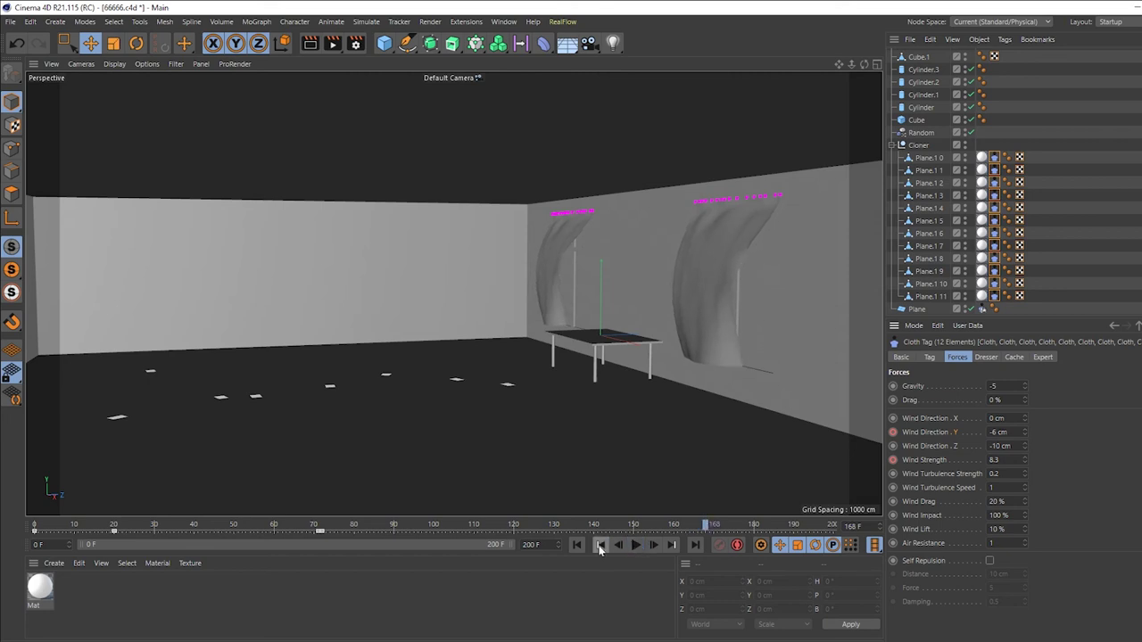
{"action": "left_click", "coordinate": [576, 545]}
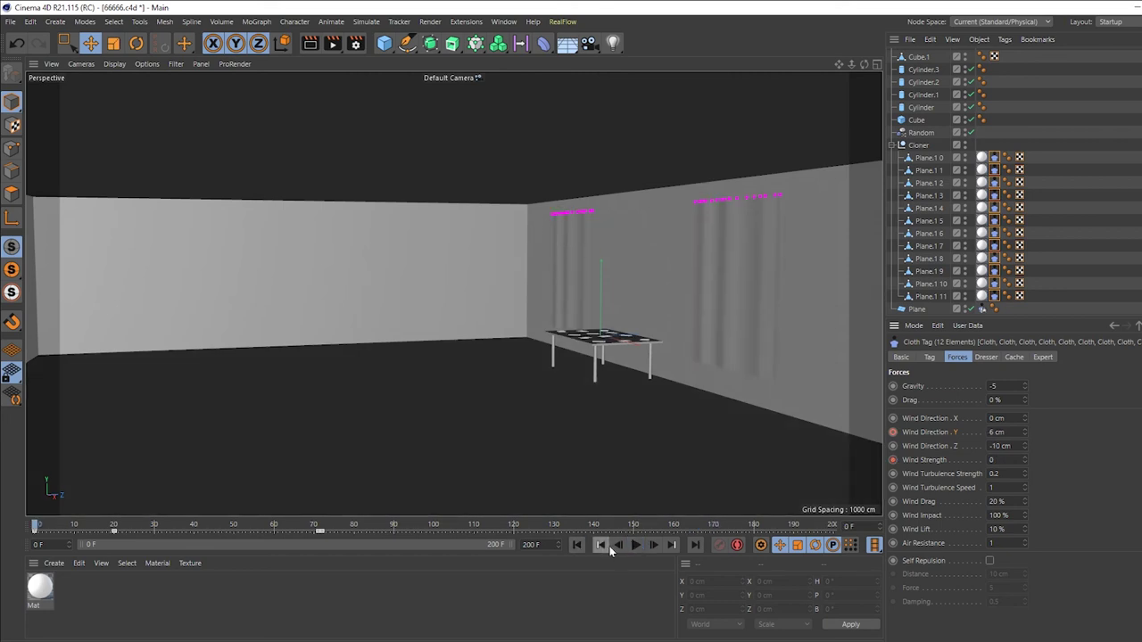
Slide the pane plane Plane.4 further along X.
{"action": "scroll", "coordinate": [569, 428], "scroll_direction": "down", "scroll_amount": 5}
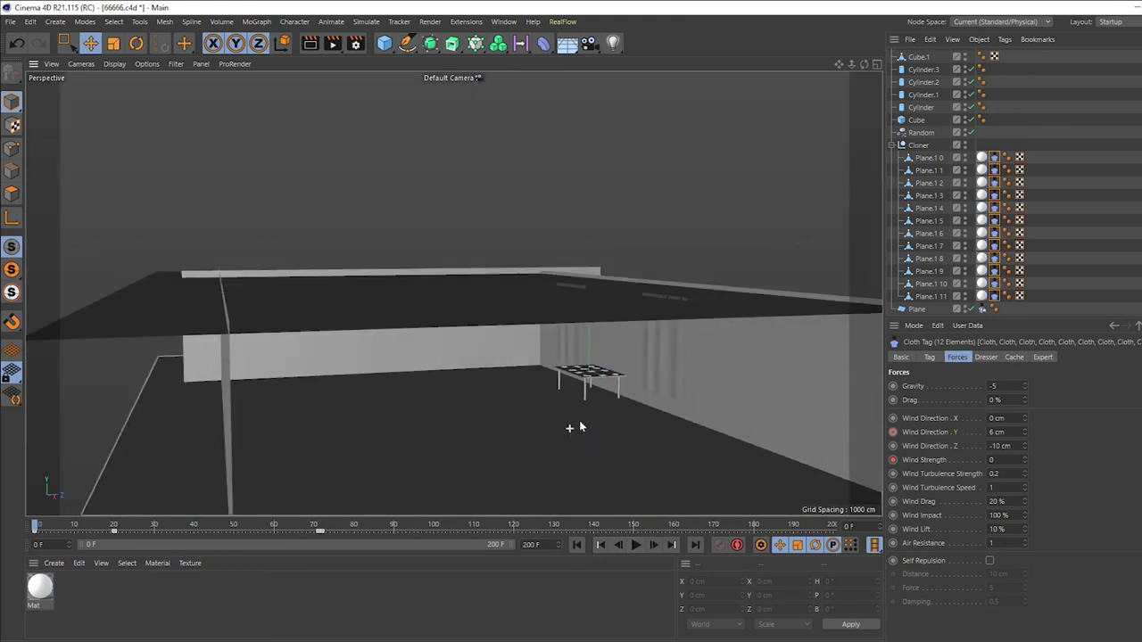
{"action": "scroll", "coordinate": [555, 349], "scroll_direction": "up", "scroll_amount": 5}
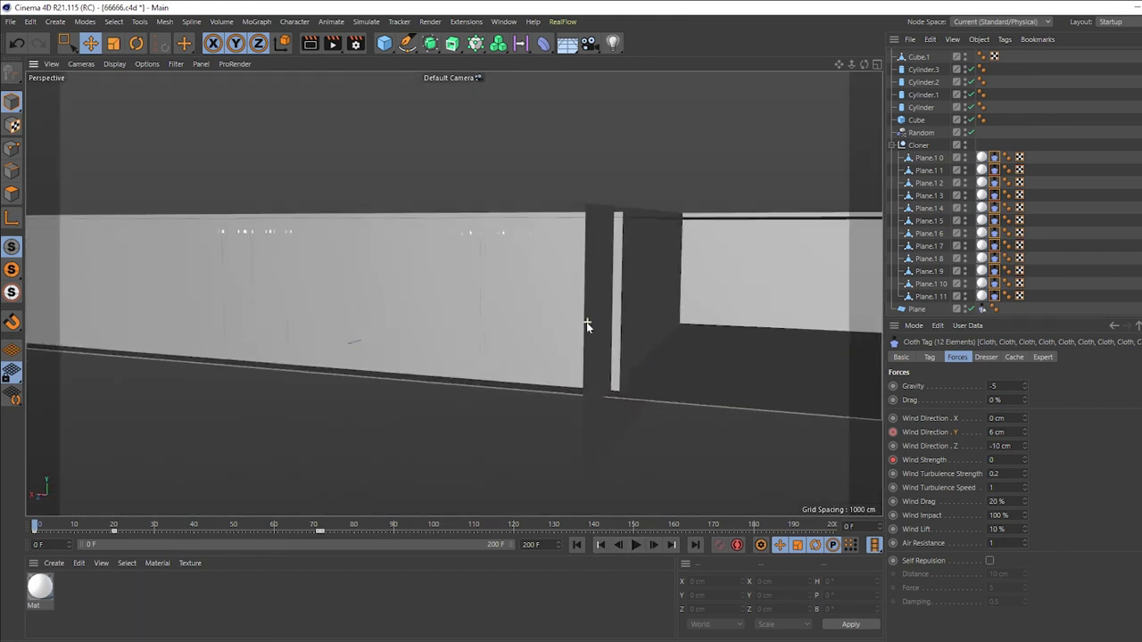
{"action": "left_click", "coordinate": [587, 328]}
{"action": "left_click_drag", "start_coordinate": [714, 312], "coordinate": [768, 313]}
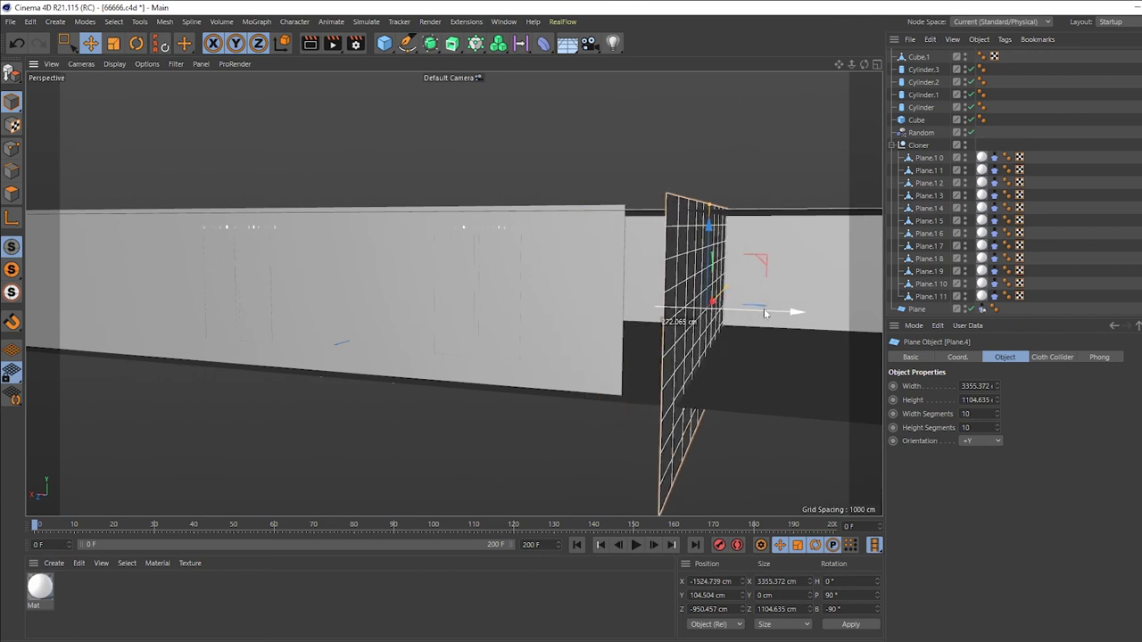
Select the end-face polygons of the wall Cube.1 in Polygon mode.
{"action": "scroll", "coordinate": [615, 290], "scroll_direction": "up", "scroll_amount": 2}
{"action": "scroll", "coordinate": [615, 286], "scroll_direction": "up", "scroll_amount": 2}
{"action": "scroll", "coordinate": [777, 329], "scroll_direction": "up", "scroll_amount": 2}
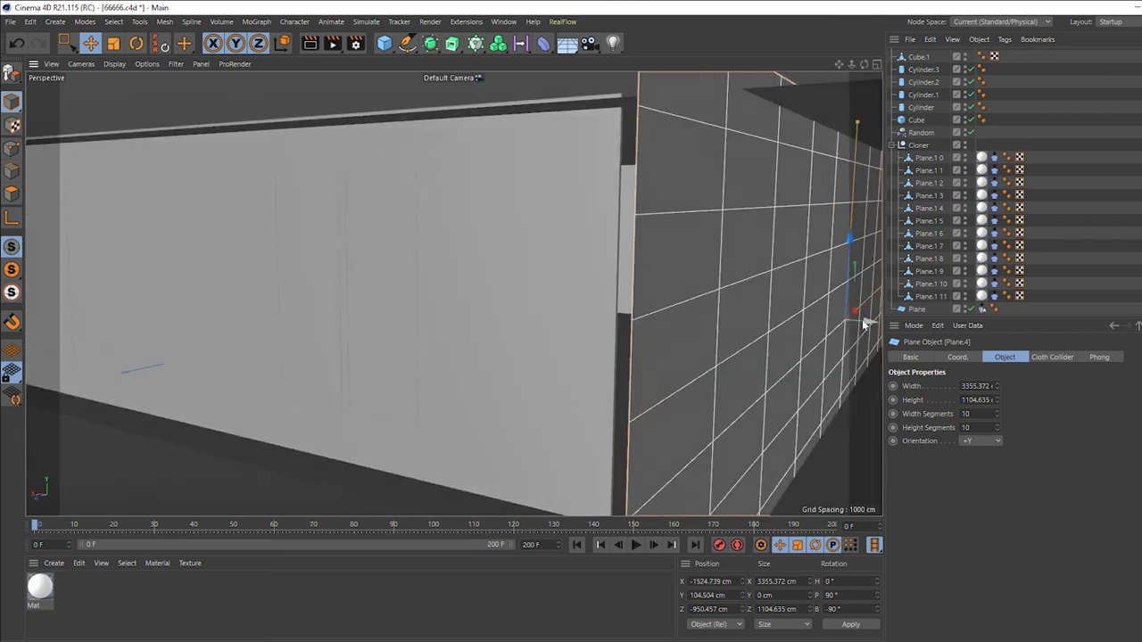
{"action": "left_click", "coordinate": [582, 265]}
{"action": "scroll", "coordinate": [597, 258], "scroll_direction": "up", "scroll_amount": 3}
{"action": "scroll", "coordinate": [633, 261], "scroll_direction": "up", "scroll_amount": 2}
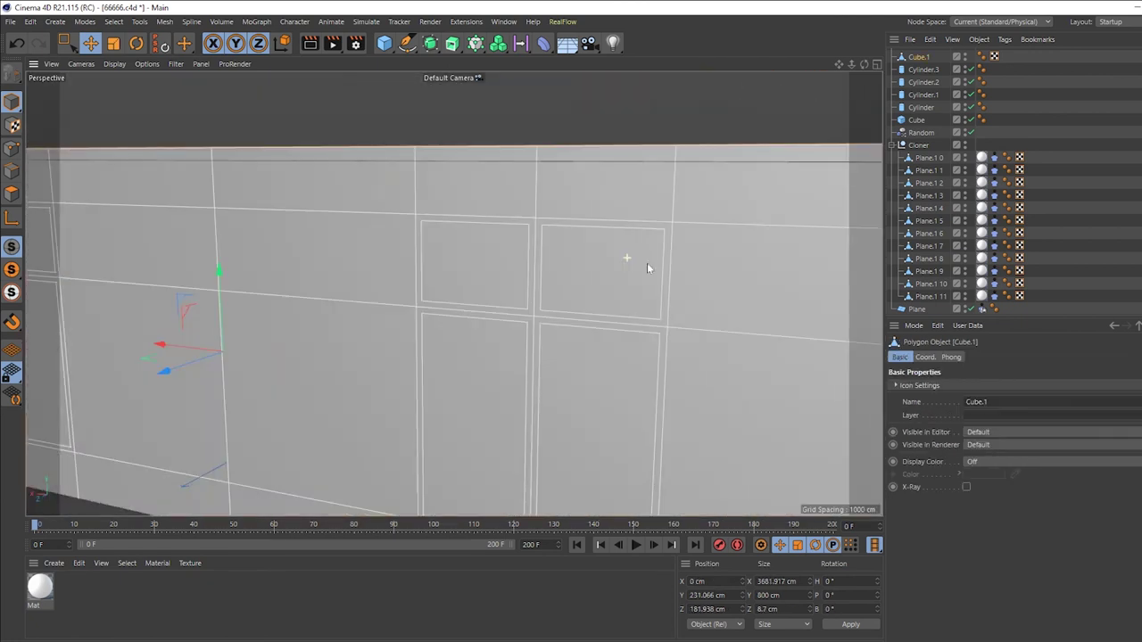
{"action": "scroll", "coordinate": [647, 262], "scroll_direction": "down", "scroll_amount": 5}
{"action": "left_click_drag", "start_coordinate": [627, 260], "coordinate": [212, 216], "text": "alt"}
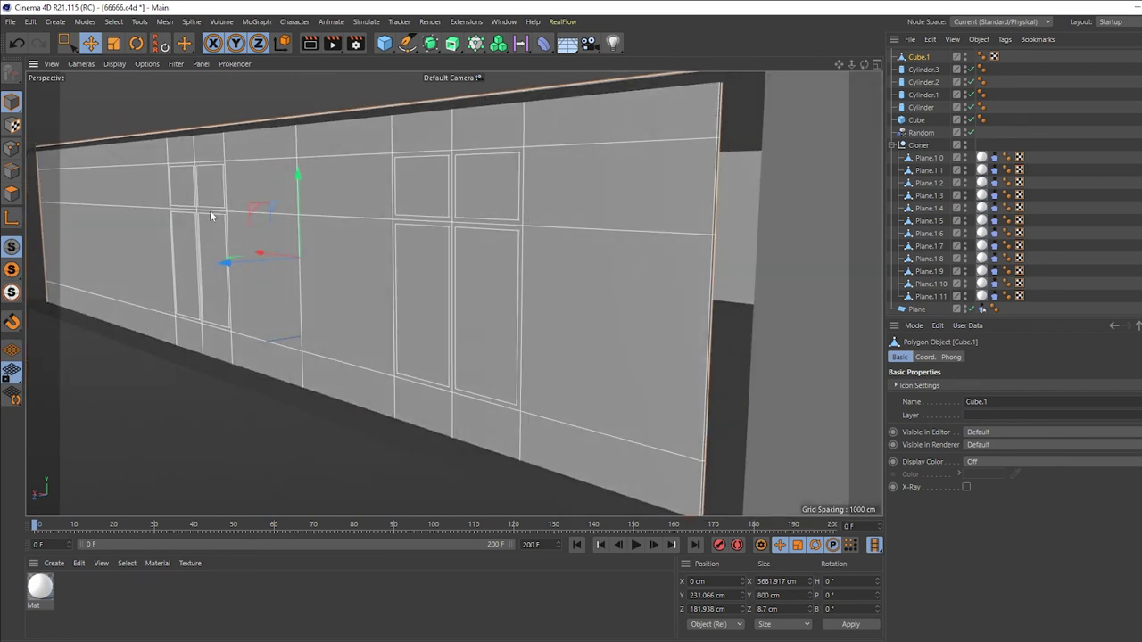
{"action": "left_click", "coordinate": [13, 195]}
{"action": "left_click", "coordinate": [723, 101]}
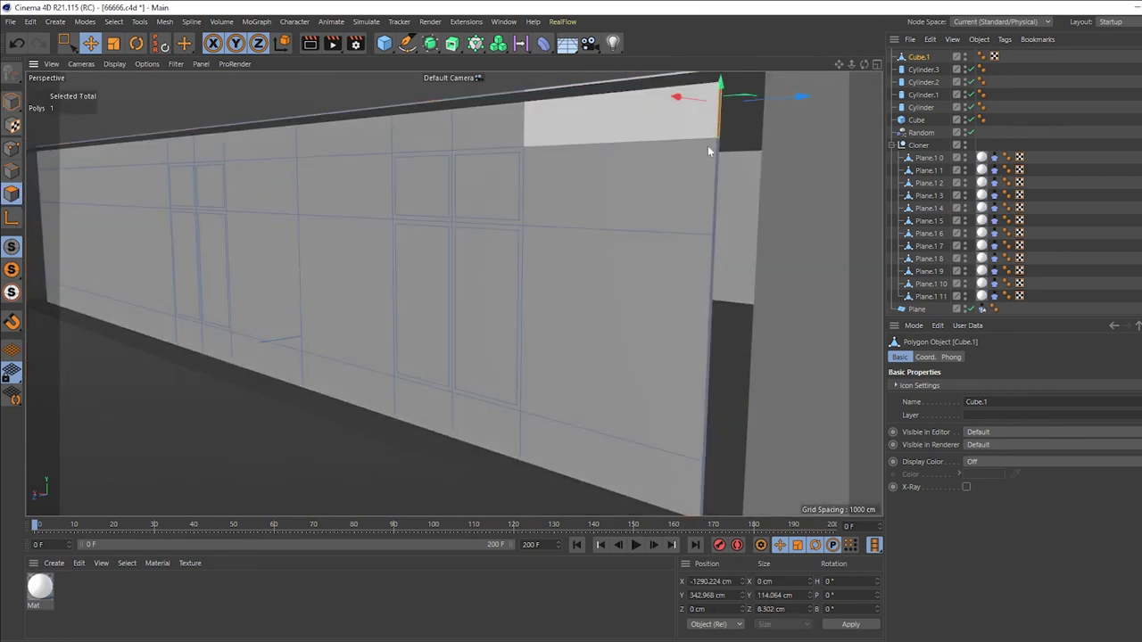
{"action": "left_click", "coordinate": [720, 186], "text": "shift"}
{"action": "left_click", "coordinate": [712, 317], "text": "shift"}
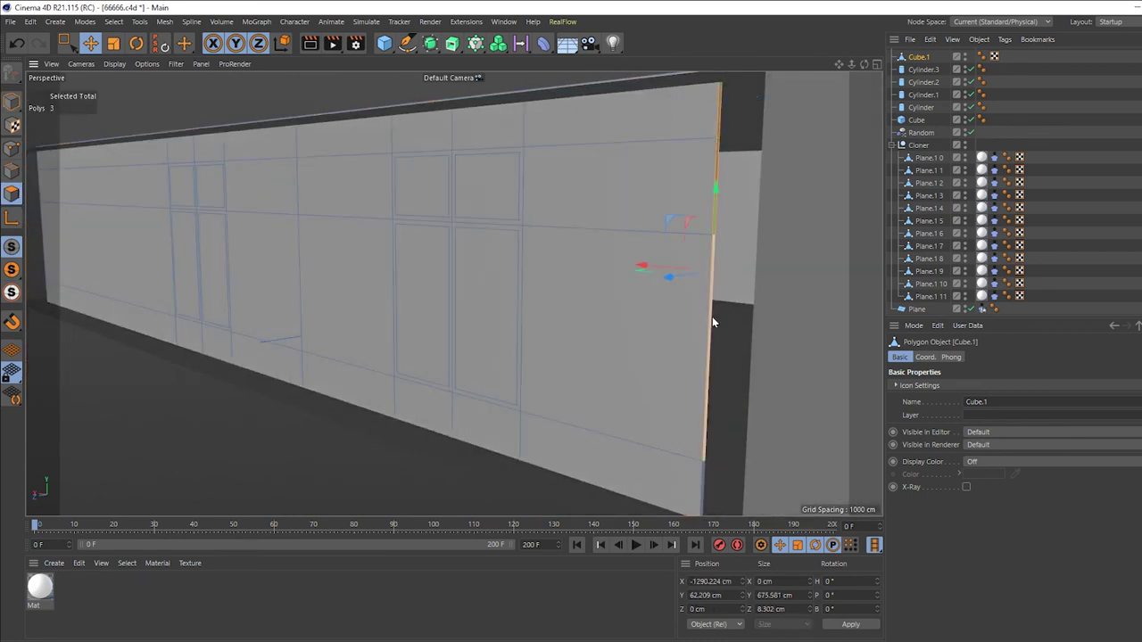
{"action": "left_click", "coordinate": [708, 459], "text": "shift"}
Push Cube.1's end faces outward to X -1676.091 cm and return to Model mode.
{"action": "scroll", "coordinate": [708, 458], "scroll_direction": "down", "scroll_amount": 5}
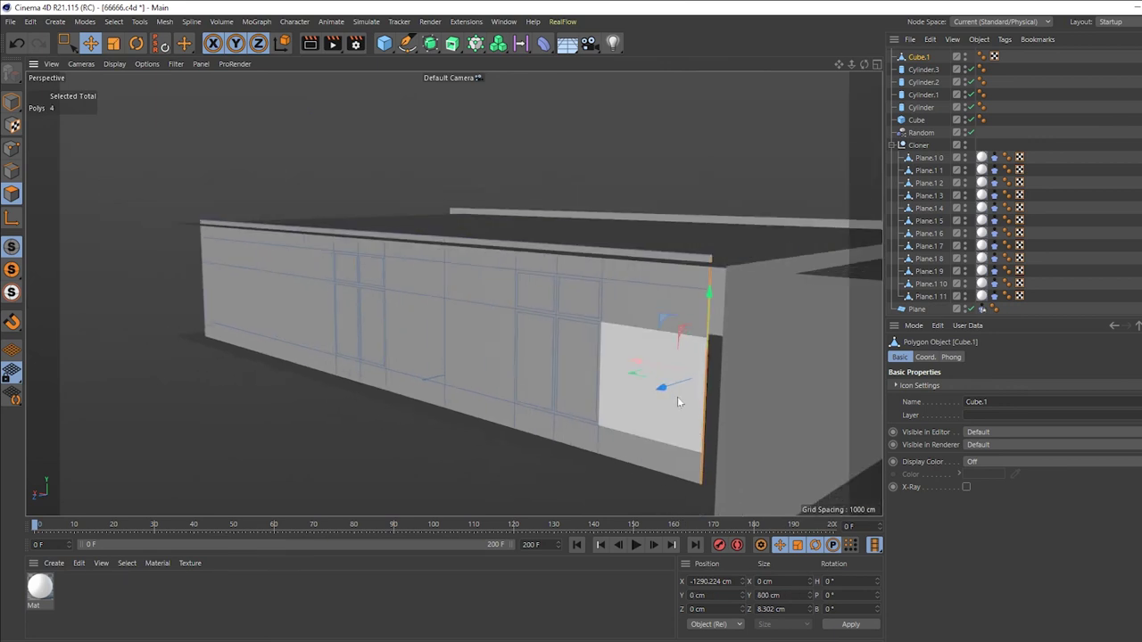
{"action": "mouse_move", "coordinate": [639, 361]}
{"action": "left_mouse_down"}
{"action": "mouse_move", "coordinate": [739, 396]}
{"action": "mouse_move", "coordinate": [746, 415]}
{"action": "left_mouse_up"}
{"action": "scroll", "coordinate": [684, 390], "scroll_direction": "up", "scroll_amount": 2}
{"action": "mouse_move", "coordinate": [674, 384]}
{"action": "left_mouse_down", "text": "alt"}
{"action": "mouse_move", "coordinate": [439, 371]}
{"action": "mouse_move", "coordinate": [375, 339]}
{"action": "left_mouse_up", "text": "alt"}
{"action": "left_click", "coordinate": [12, 101]}
Orbit around the room interior and select the left wall plane.
{"action": "mouse_move", "coordinate": [353, 223]}
{"action": "left_mouse_down", "text": "alt"}
{"action": "mouse_move", "coordinate": [364, 324]}
{"action": "mouse_move", "coordinate": [428, 334]}
{"action": "mouse_move", "coordinate": [415, 321]}
{"action": "left_mouse_up", "text": "alt"}
{"action": "left_click", "coordinate": [330, 296]}
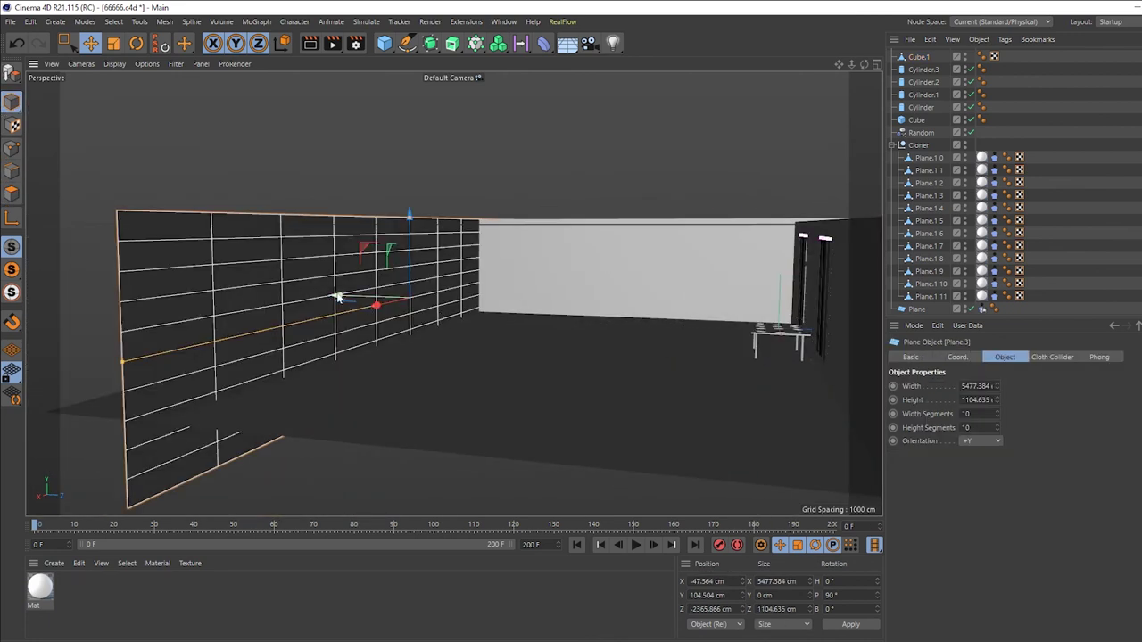
{"action": "left_click", "coordinate": [553, 201]}
{"action": "scroll", "coordinate": [621, 303], "scroll_direction": "up", "scroll_amount": 3}
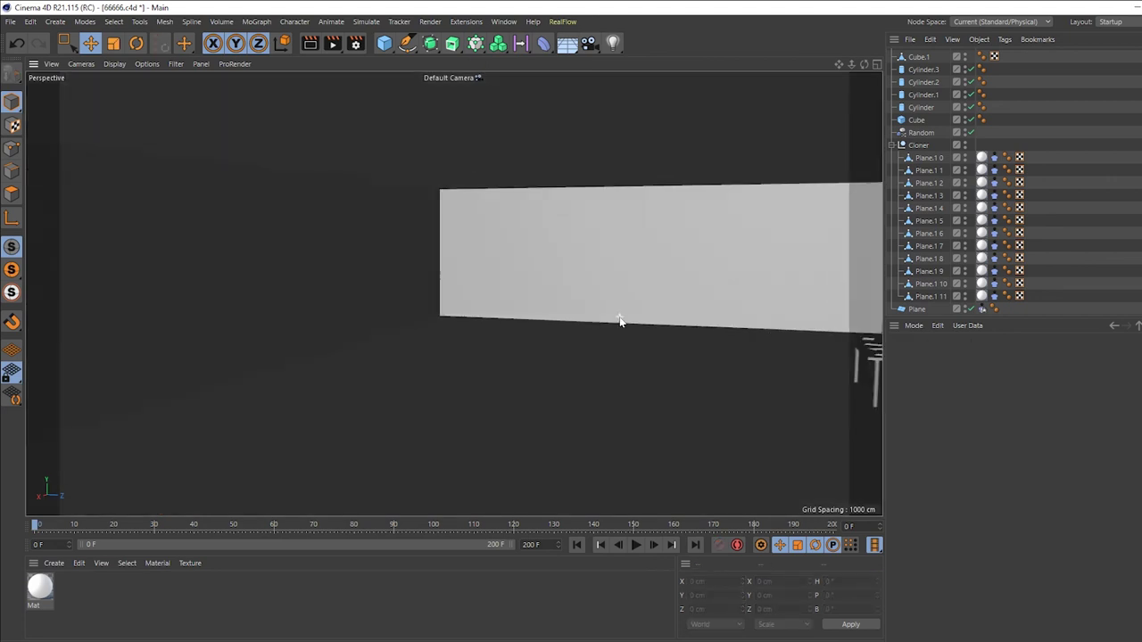
{"action": "scroll", "coordinate": [621, 319], "scroll_direction": "down", "scroll_amount": 5}
{"action": "mouse_move", "coordinate": [620, 319]}
{"action": "left_mouse_down", "text": "alt"}
{"action": "mouse_move", "coordinate": [230, 274]}
{"action": "mouse_move", "coordinate": [238, 253]}
{"action": "mouse_move", "coordinate": [239, 263]}
{"action": "left_mouse_up", "text": "alt"}
{"action": "left_click", "coordinate": [238, 253]}
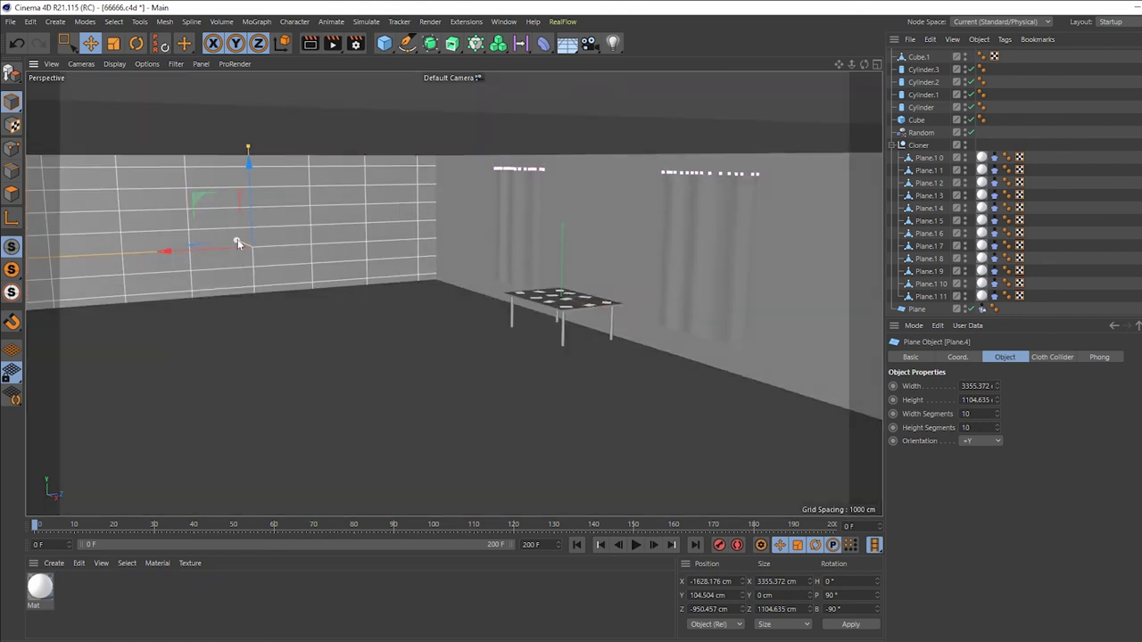
{"action": "left_click", "coordinate": [561, 132]}
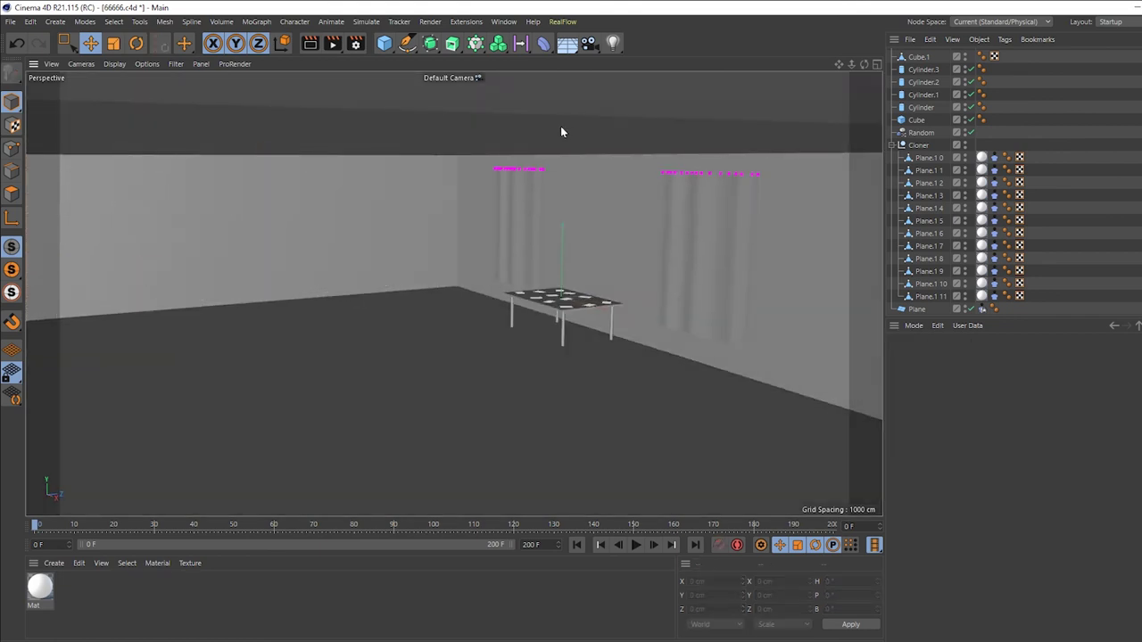
{"action": "mouse_move", "coordinate": [560, 131]}
{"action": "left_mouse_down", "text": "alt"}
{"action": "mouse_move", "coordinate": [504, 151]}
{"action": "mouse_move", "coordinate": [490, 184]}
{"action": "mouse_move", "coordinate": [378, 201]}
{"action": "mouse_move", "coordinate": [421, 205]}
{"action": "mouse_move", "coordinate": [400, 202]}
{"action": "mouse_move", "coordinate": [389, 224]}
{"action": "left_mouse_up", "text": "alt"}
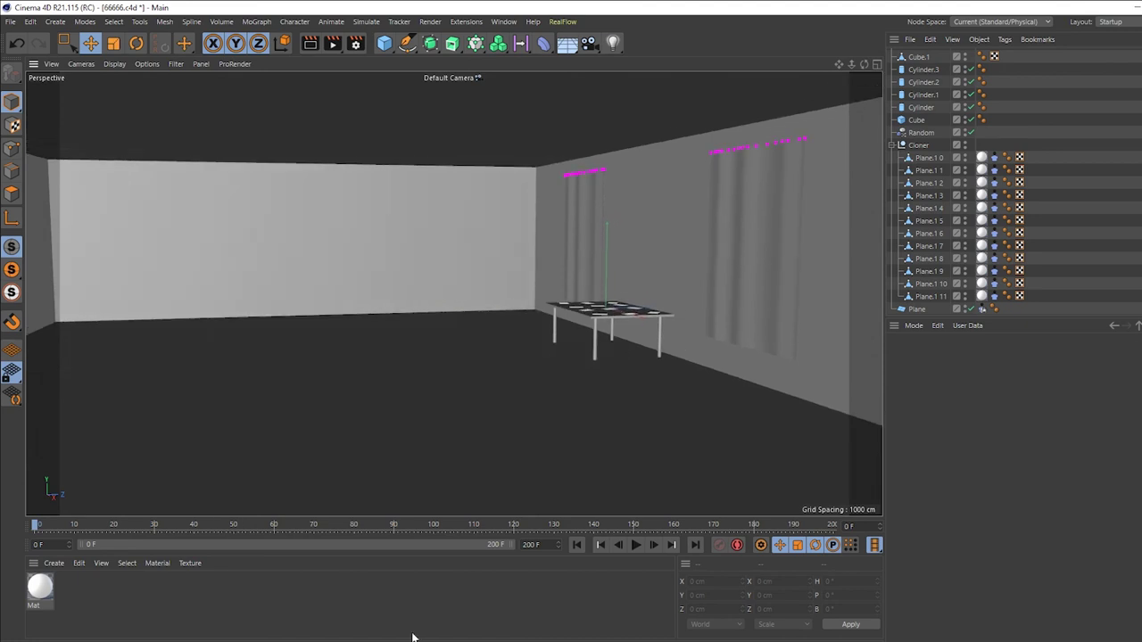
Create Mat.1 with reflectance off and colour H 167°, S 40%, V 67%.
{"action": "double_click", "coordinate": [281, 622]}
{"action": "double_click", "coordinate": [47, 594]}
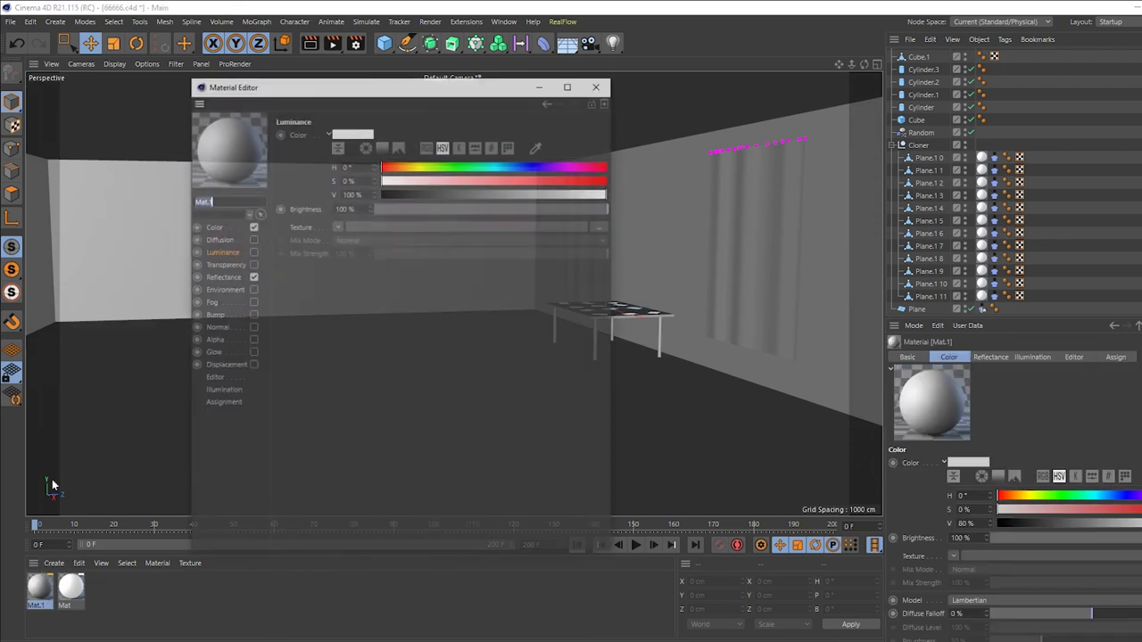
{"action": "left_click", "coordinate": [252, 277]}
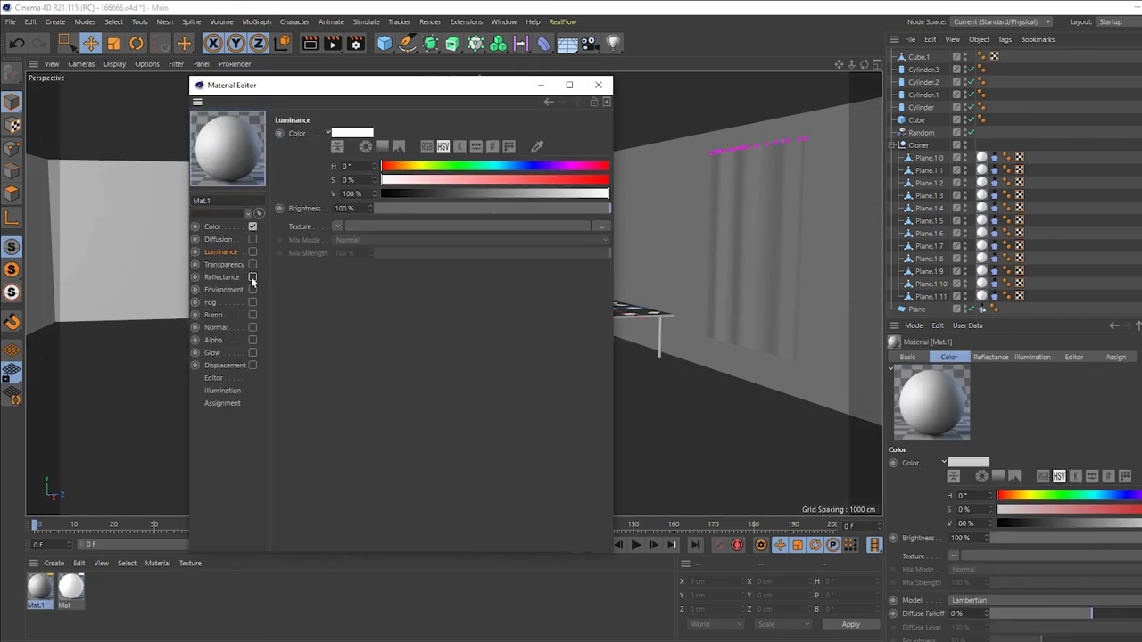
{"action": "left_click", "coordinate": [227, 230]}
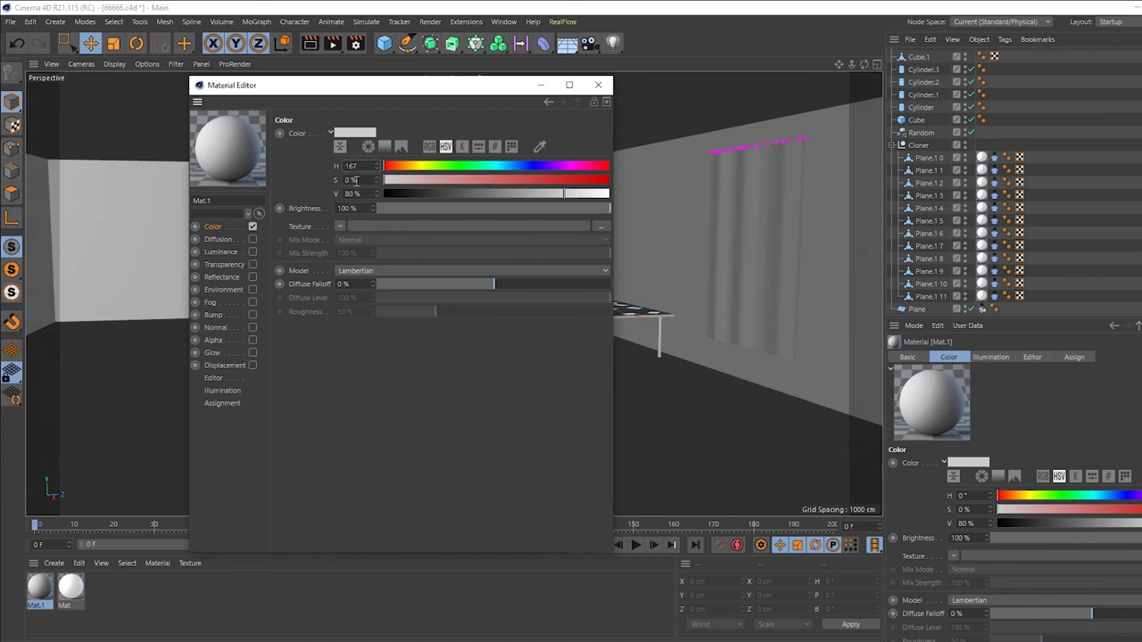
{"action": "left_click", "coordinate": [355, 180]}
{"action": "type", "text": "40"}
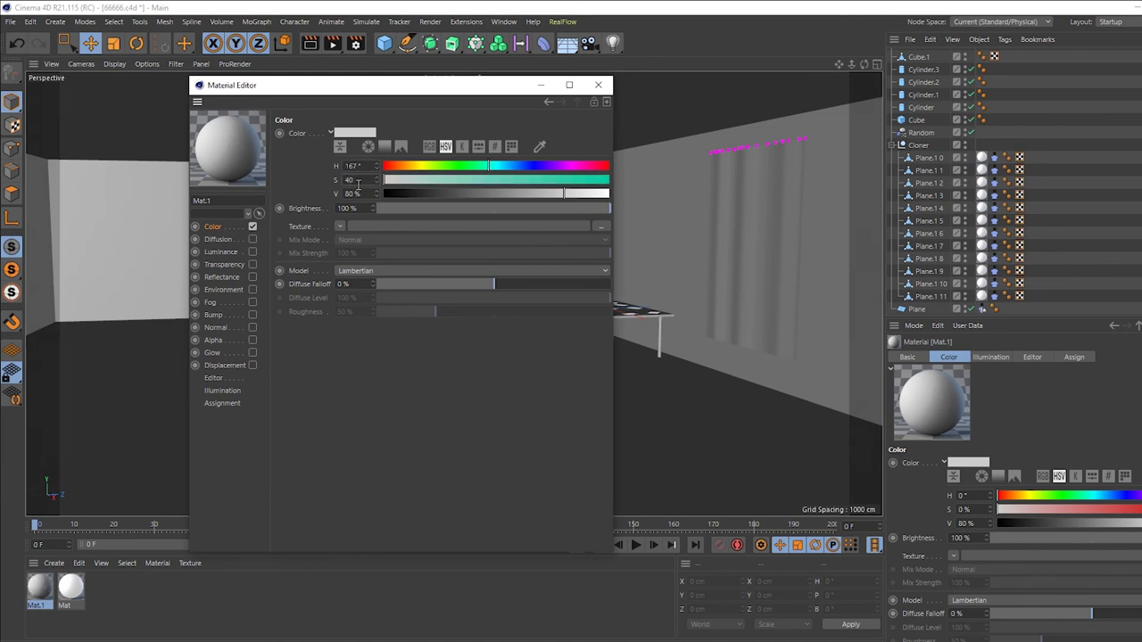
{"action": "left_click", "coordinate": [364, 194]}
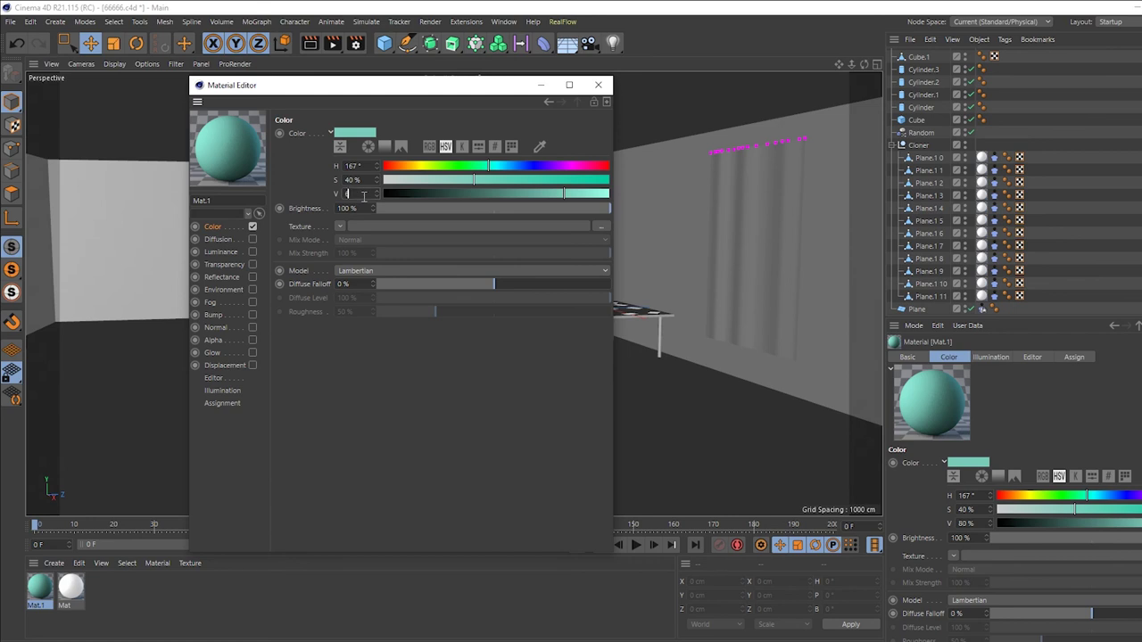
{"action": "type", "text": "67"}
{"action": "key", "text": "Return"}
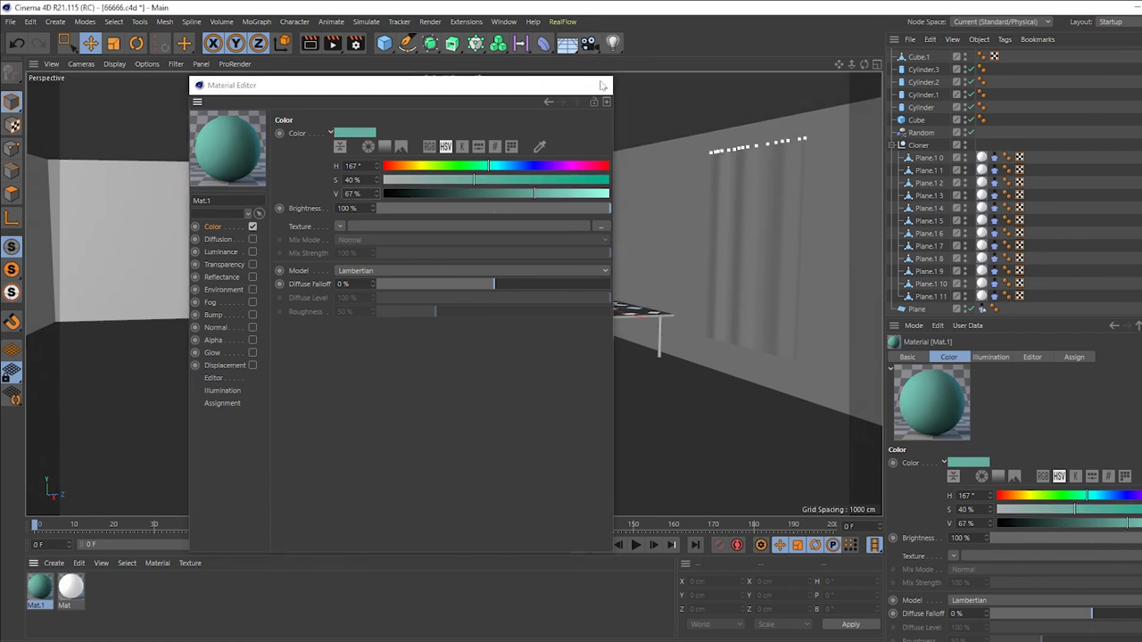
{"action": "left_click", "coordinate": [598, 84]}
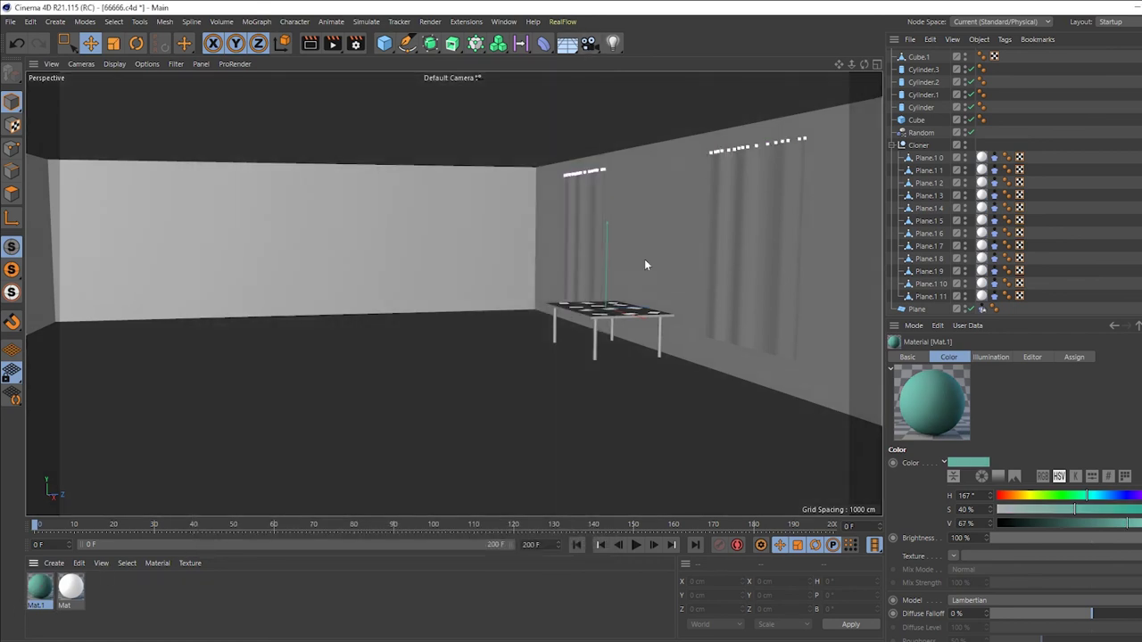
Apply Mat.1 to the right and left walls.
{"action": "left_click_drag", "start_coordinate": [32, 596], "coordinate": [644, 259]}
{"action": "left_click_drag", "start_coordinate": [264, 270], "coordinate": [265, 270]}
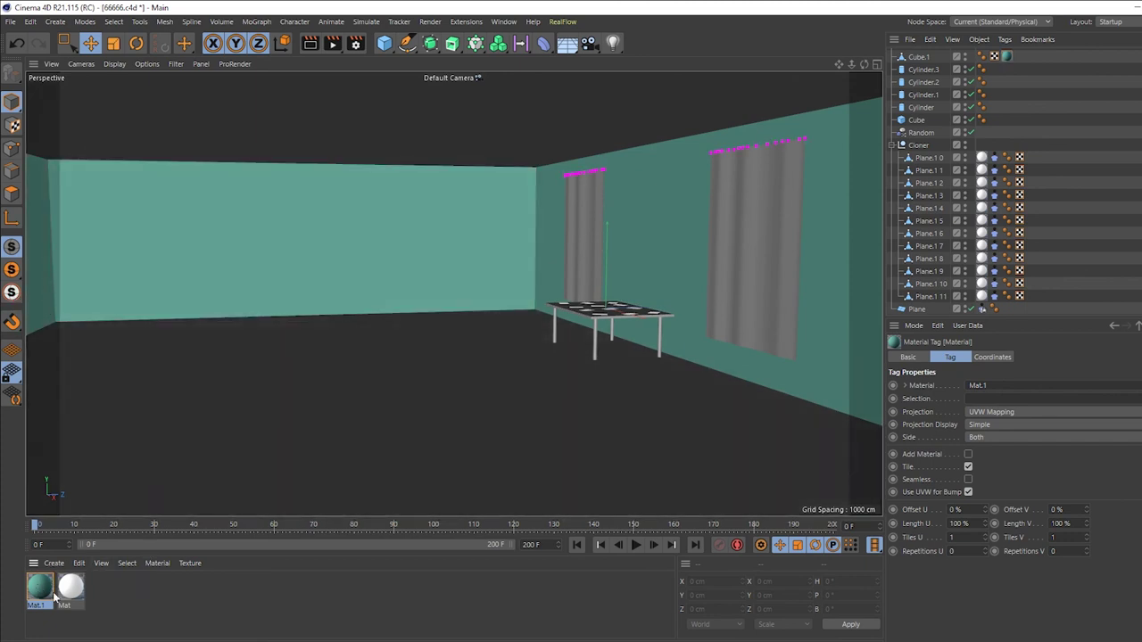
{"action": "left_click", "coordinate": [44, 589]}
Create Mat.2 as a non-reflective grey at about 62% value and apply it to the floor.
{"action": "double_click", "coordinate": [41, 587]}
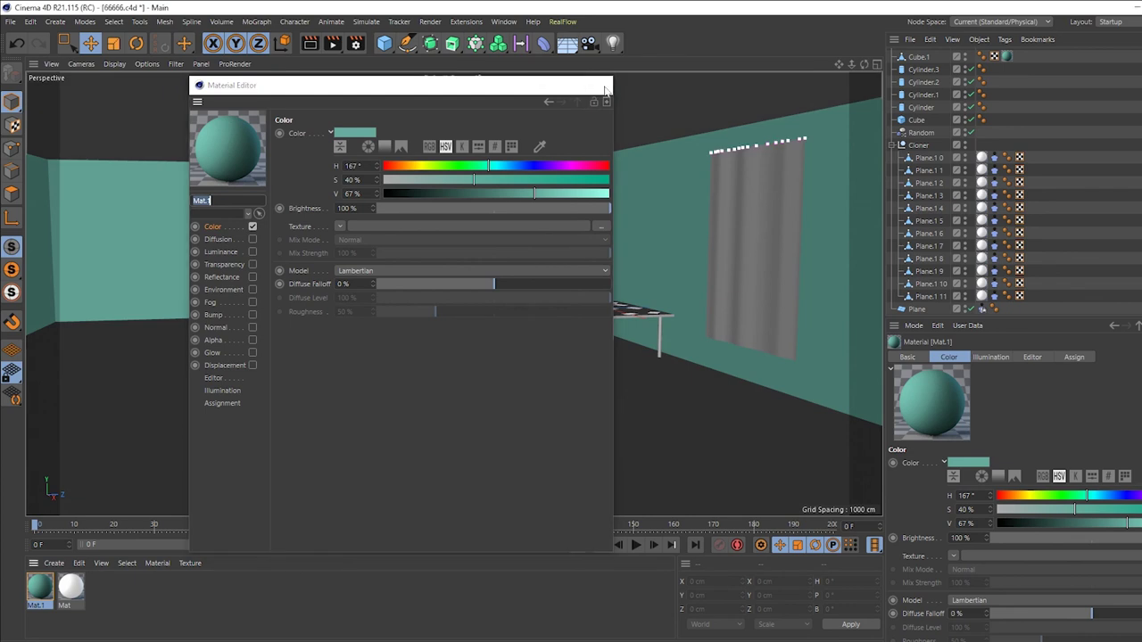
{"action": "left_click", "coordinate": [598, 85]}
{"action": "double_click", "coordinate": [145, 612]}
{"action": "double_click", "coordinate": [43, 591]}
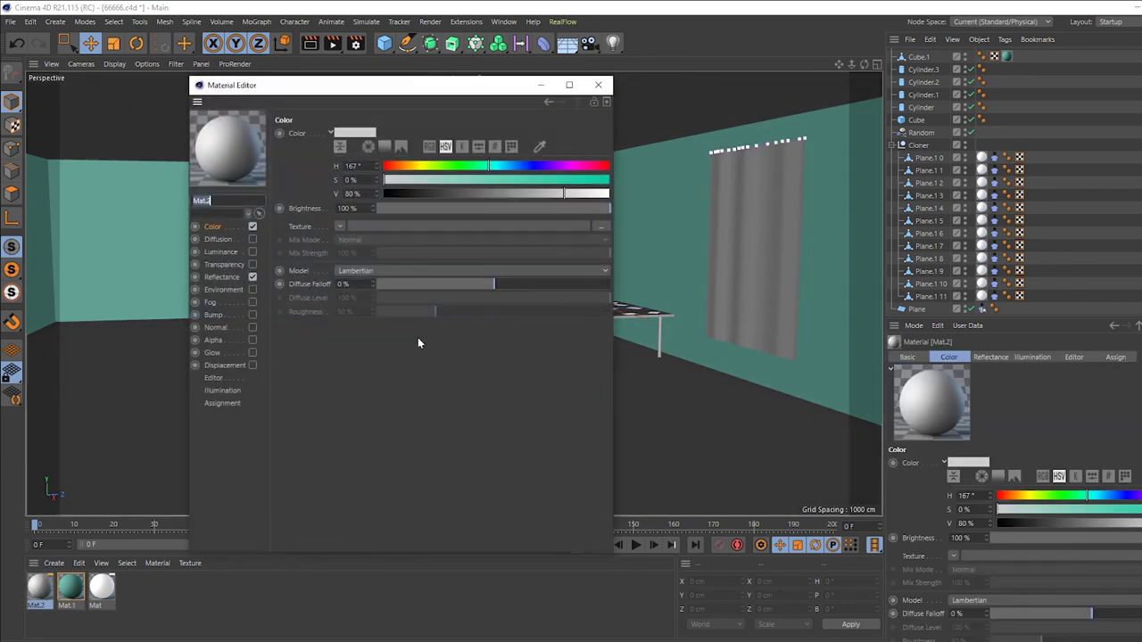
{"action": "left_click", "coordinate": [253, 277]}
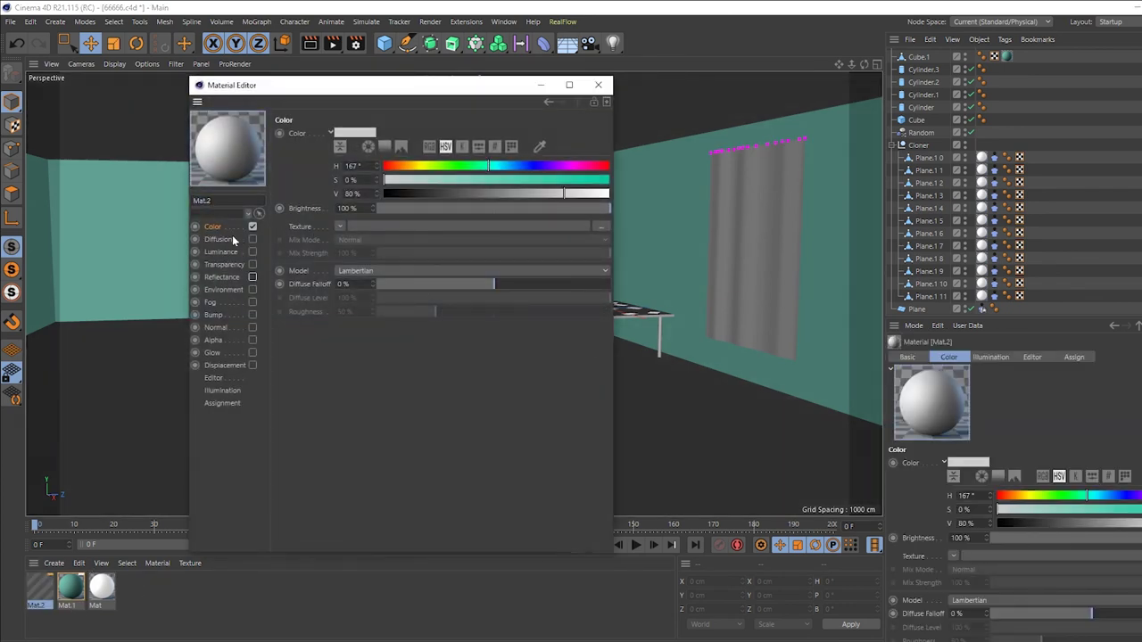
{"action": "left_click_drag", "start_coordinate": [549, 194], "coordinate": [525, 192]}
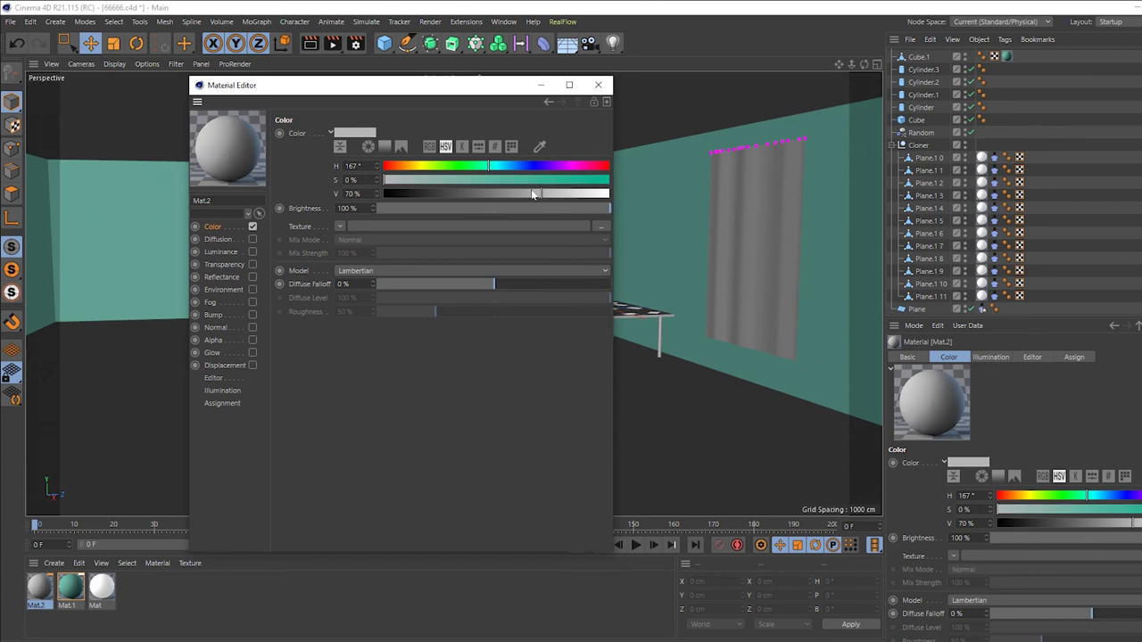
{"action": "left_click", "coordinate": [598, 85]}
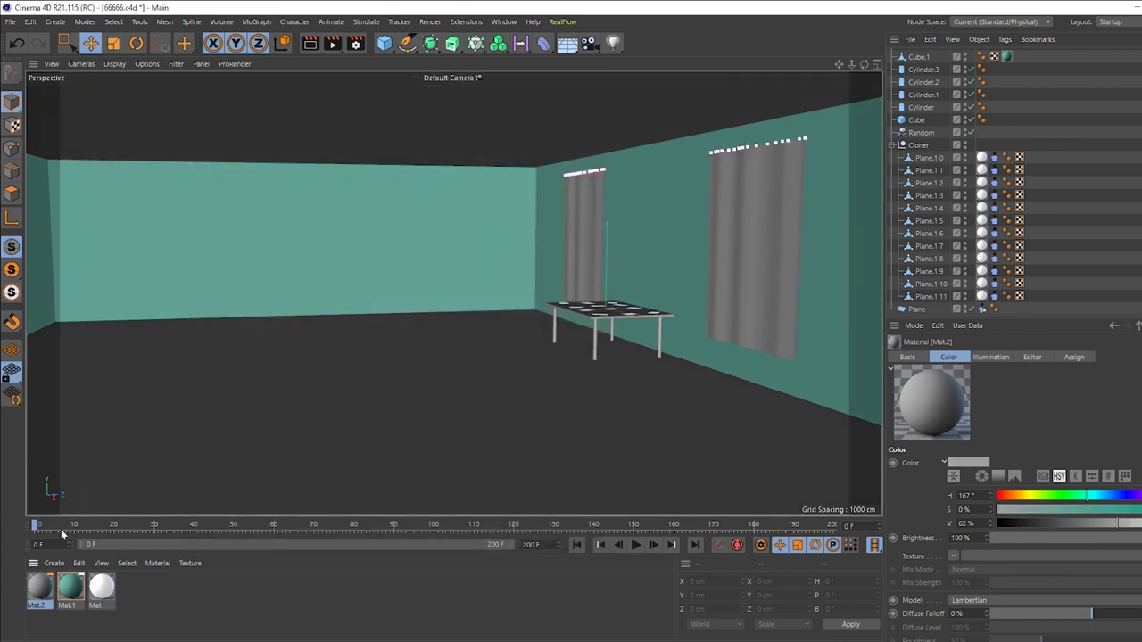
{"action": "left_click_drag", "start_coordinate": [40, 589], "coordinate": [245, 470]}
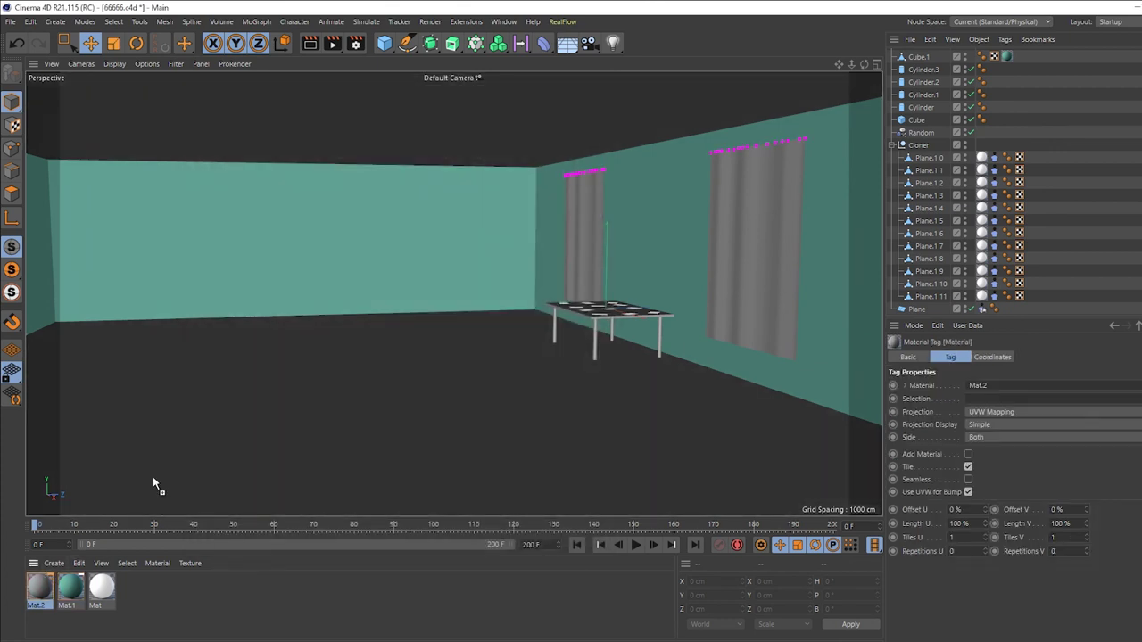
Select the four table legs and the tabletop, then apply grey Mat.2 to them.
{"action": "left_click", "coordinate": [657, 347]}
{"action": "left_click", "coordinate": [612, 333]}
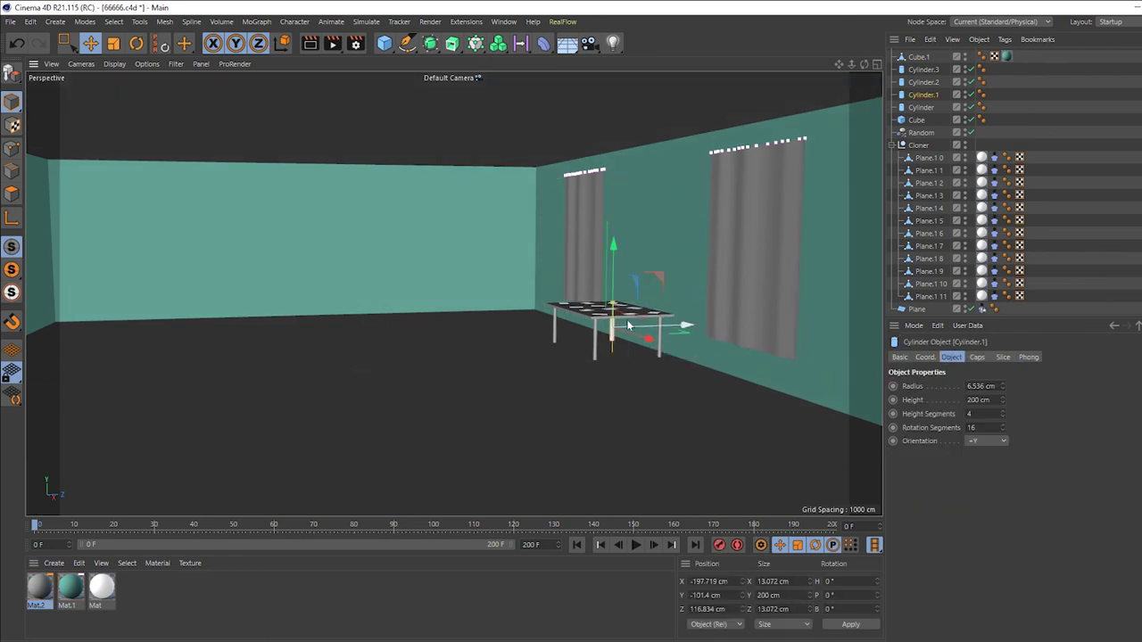
{"action": "left_click", "coordinate": [574, 335], "text": "shift"}
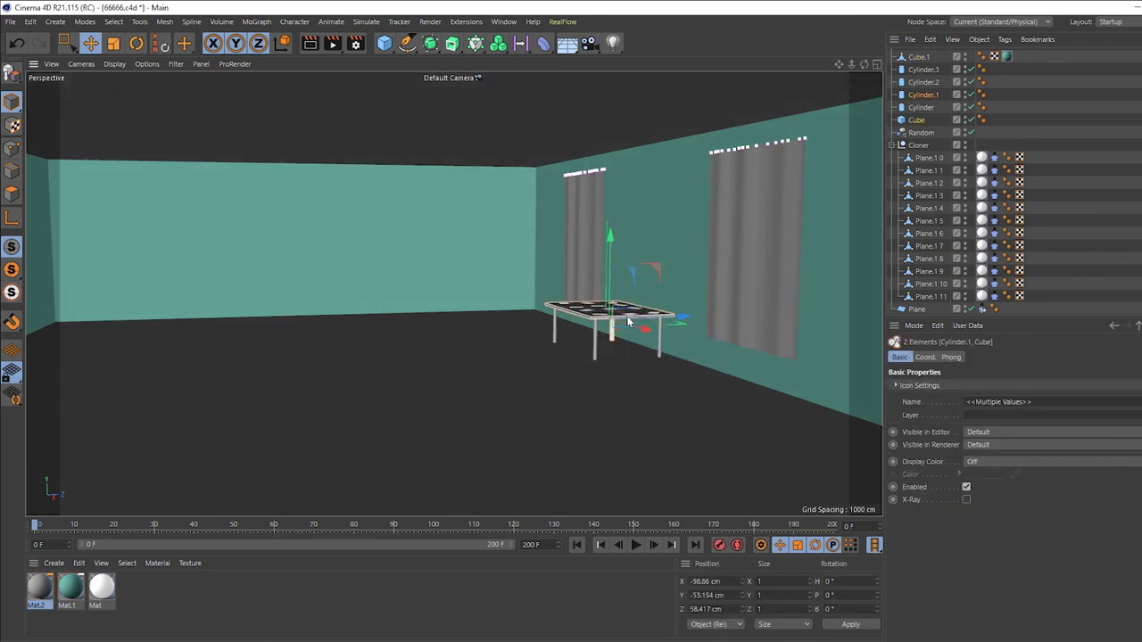
{"action": "left_click", "coordinate": [555, 327], "text": "shift"}
{"action": "left_click", "coordinate": [556, 328]}
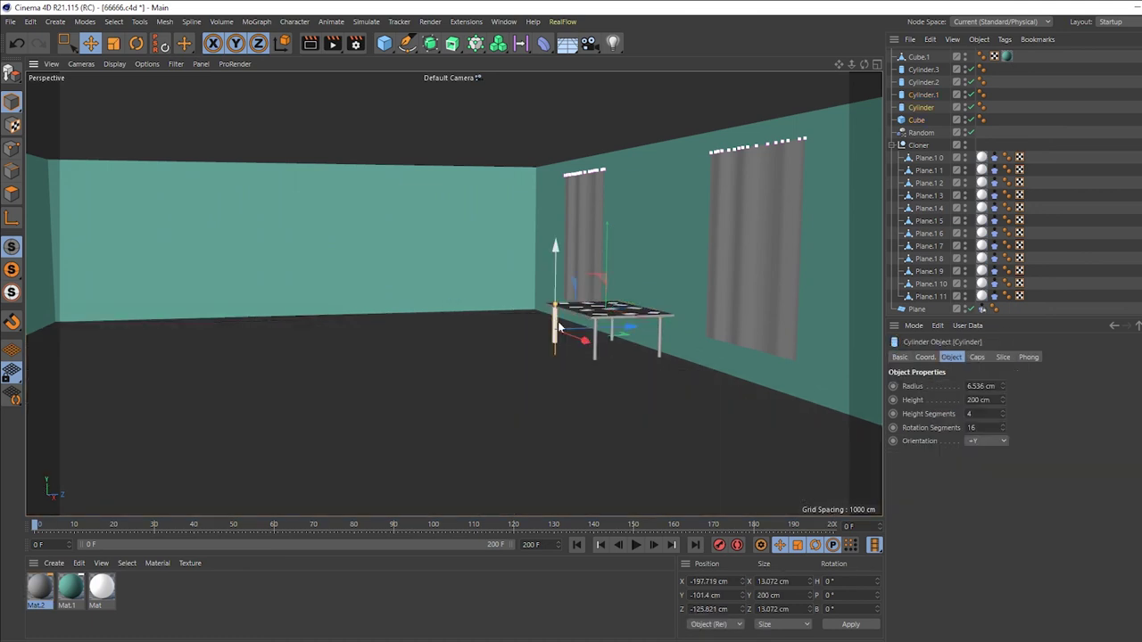
{"action": "left_click", "coordinate": [594, 355]}
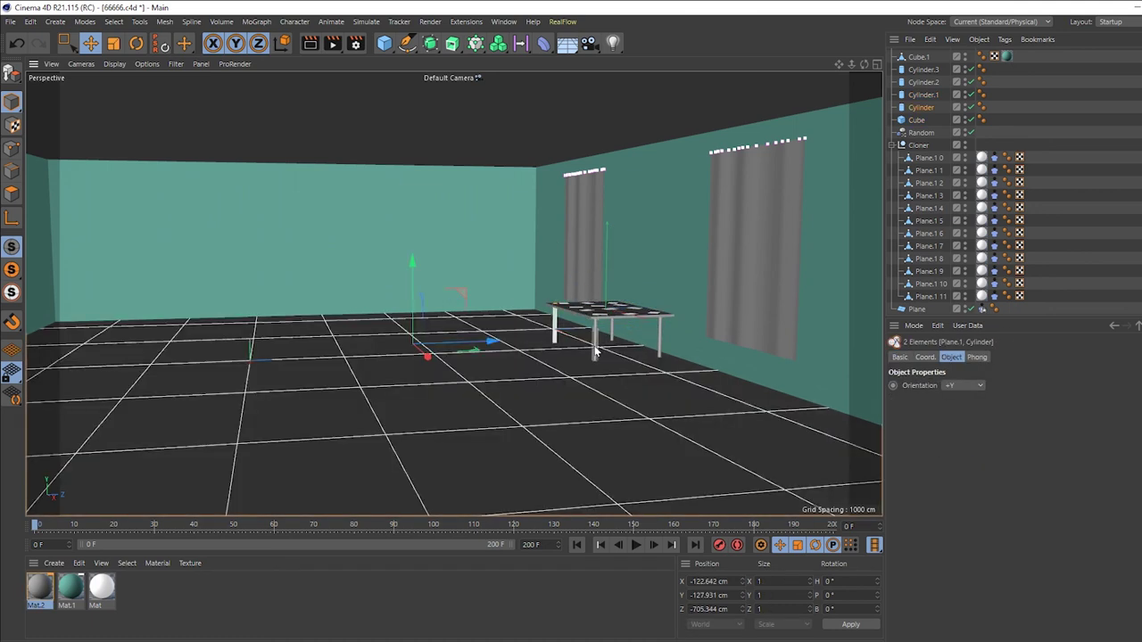
{"action": "left_click", "coordinate": [595, 343]}
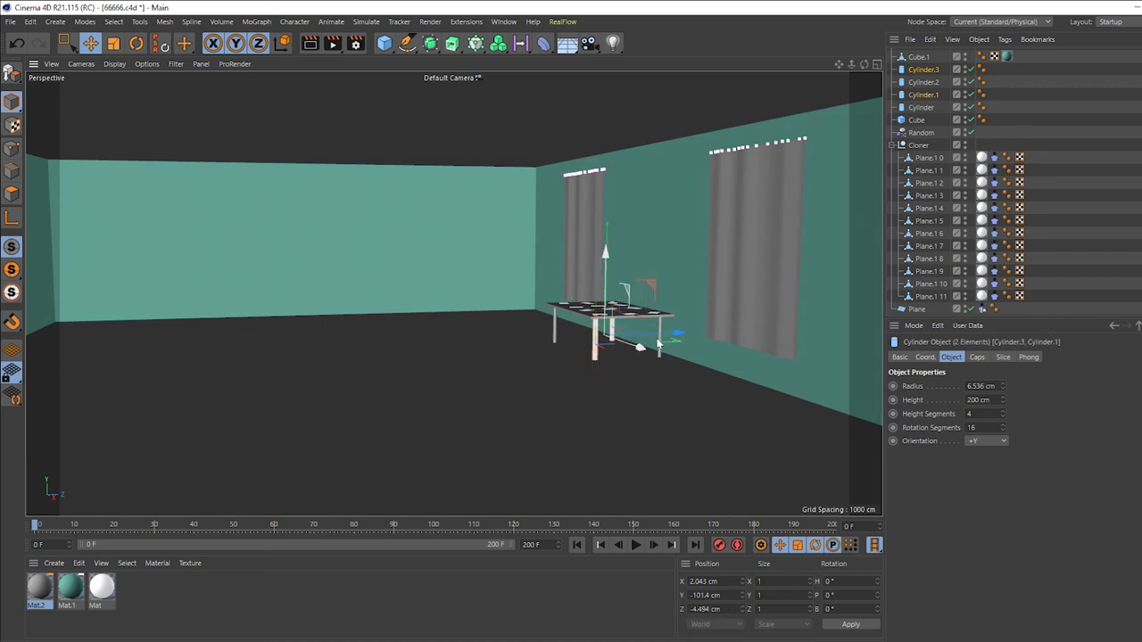
{"action": "left_click", "coordinate": [661, 353], "text": "shift"}
{"action": "left_click", "coordinate": [616, 354], "text": "shift"}
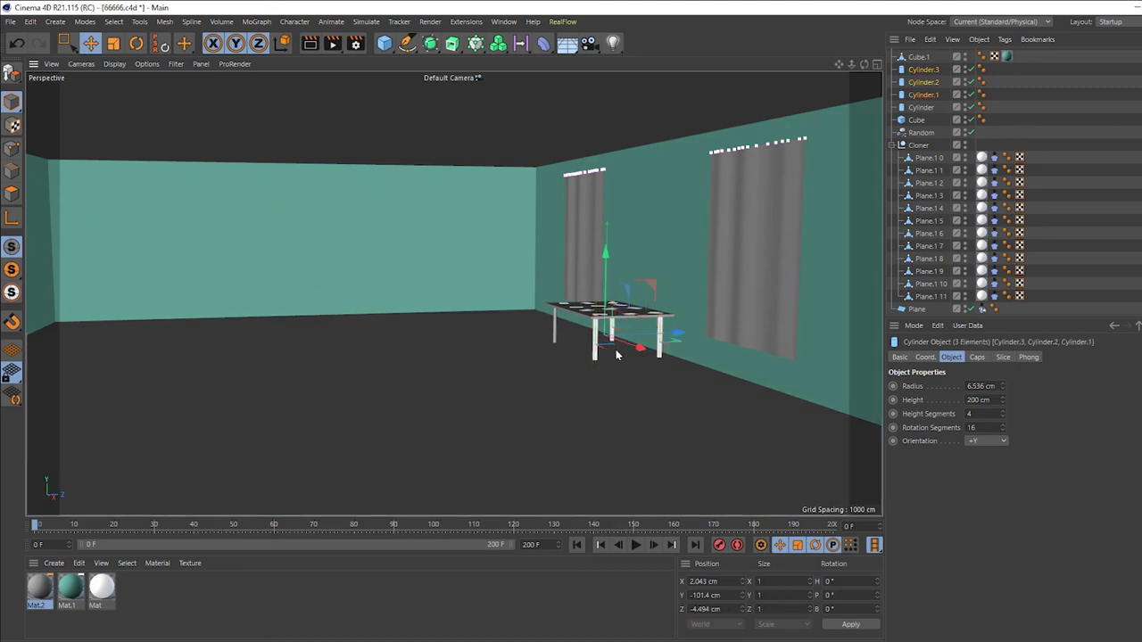
{"action": "left_click", "coordinate": [555, 335], "text": "shift"}
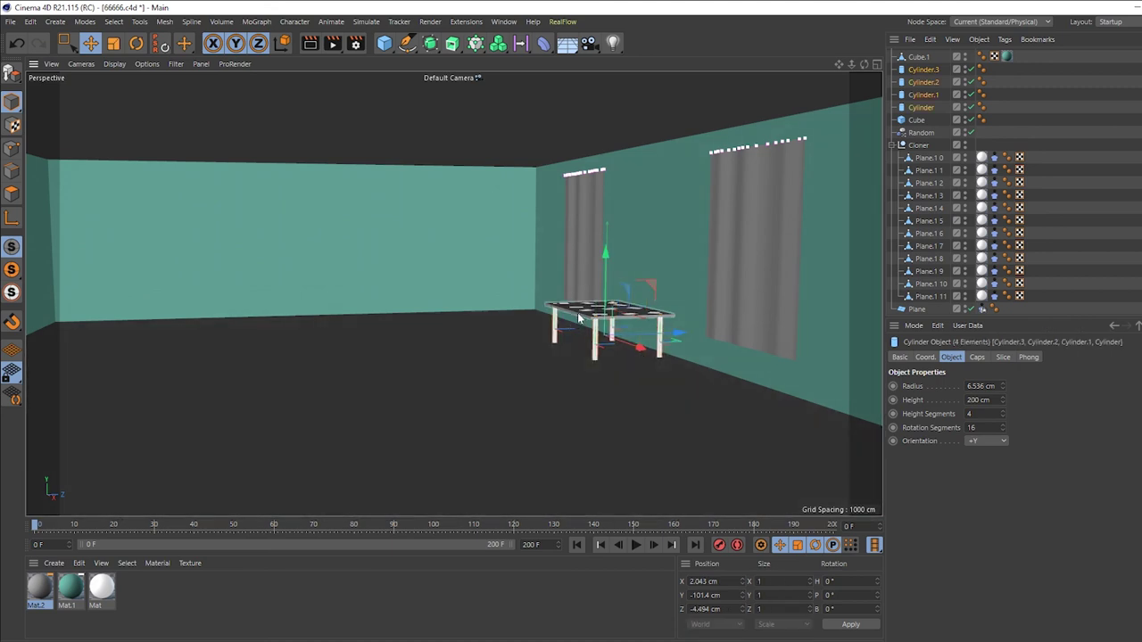
{"action": "left_click", "coordinate": [579, 316], "text": "shift"}
{"action": "left_click_drag", "start_coordinate": [42, 585], "coordinate": [638, 335]}
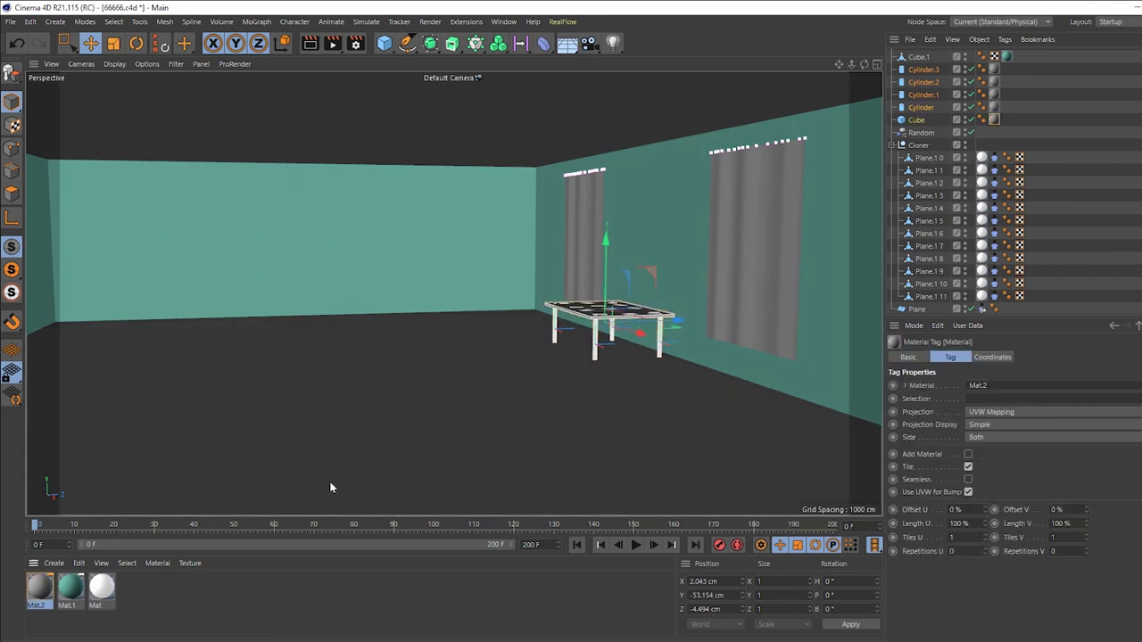
Create Mat.3 with reflectance off and lavender colour H 290°, S 9%, V 98%.
{"action": "double_click", "coordinate": [176, 602]}
{"action": "double_click", "coordinate": [40, 587]}
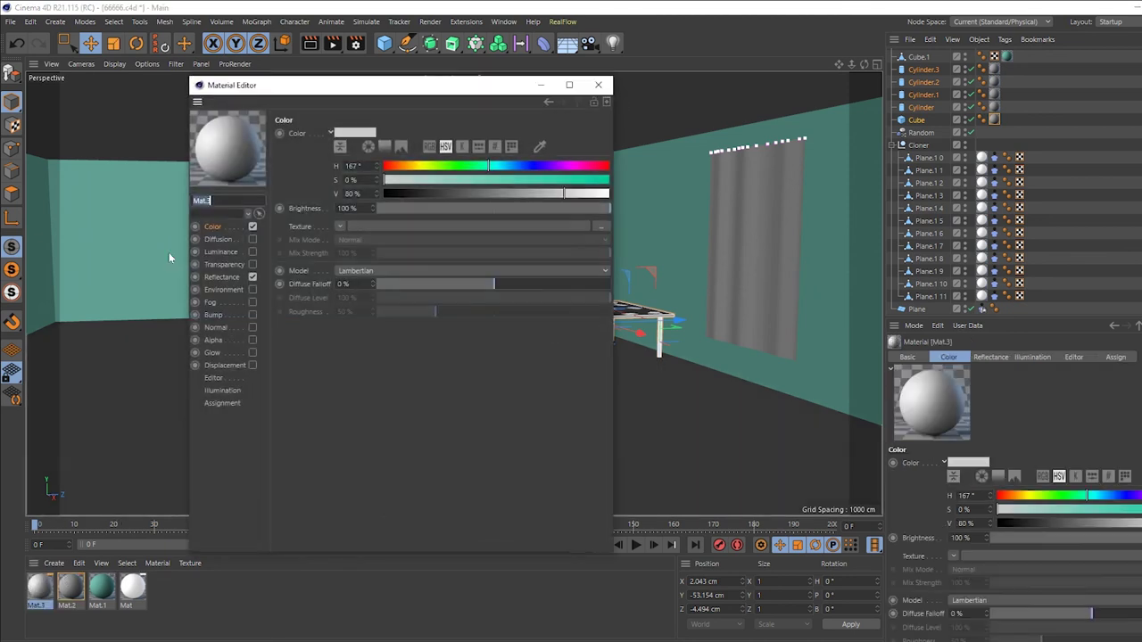
{"action": "left_click", "coordinate": [252, 277]}
{"action": "type", "text": "290"}
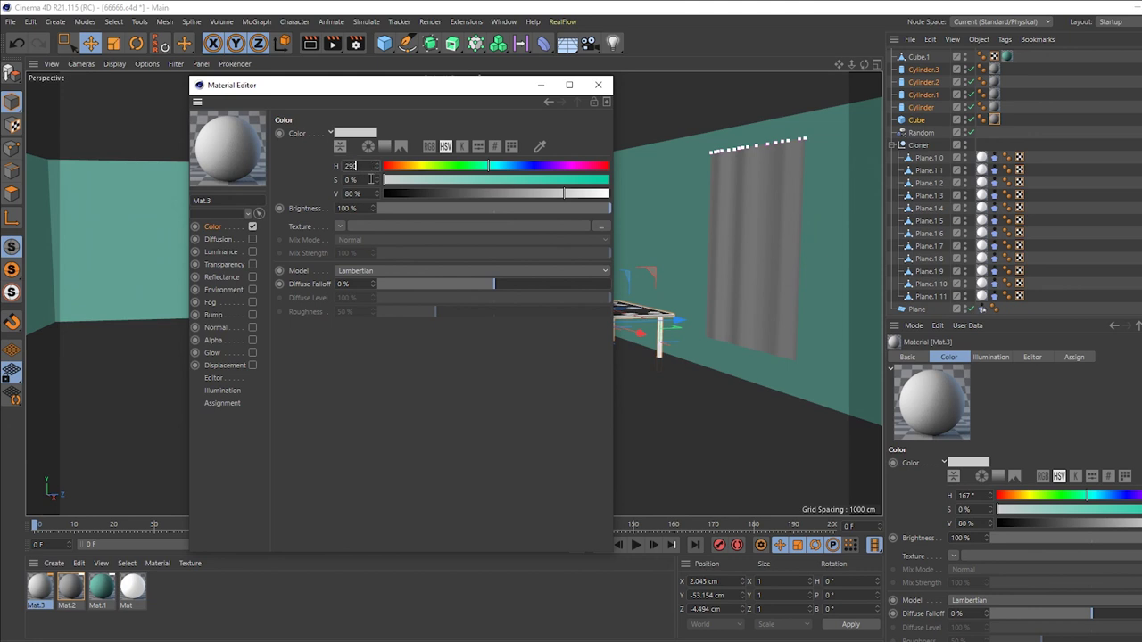
{"action": "left_click", "coordinate": [371, 179]}
{"action": "type", "text": "5"}
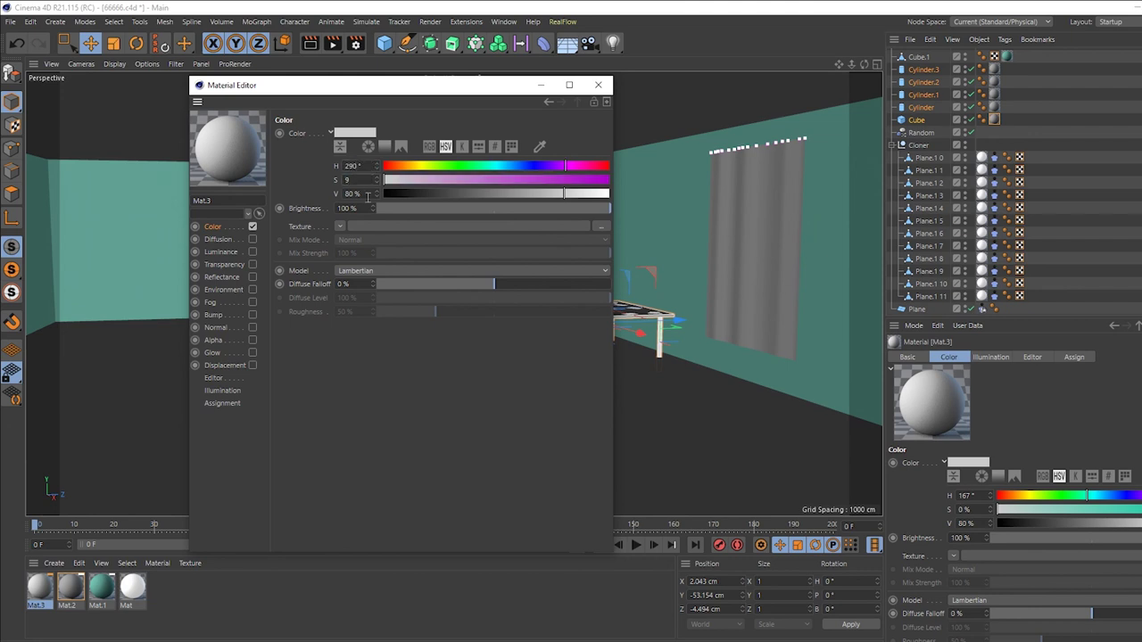
{"action": "left_click", "coordinate": [367, 194]}
{"action": "type", "text": "98"}
{"action": "key", "text": "Return"}
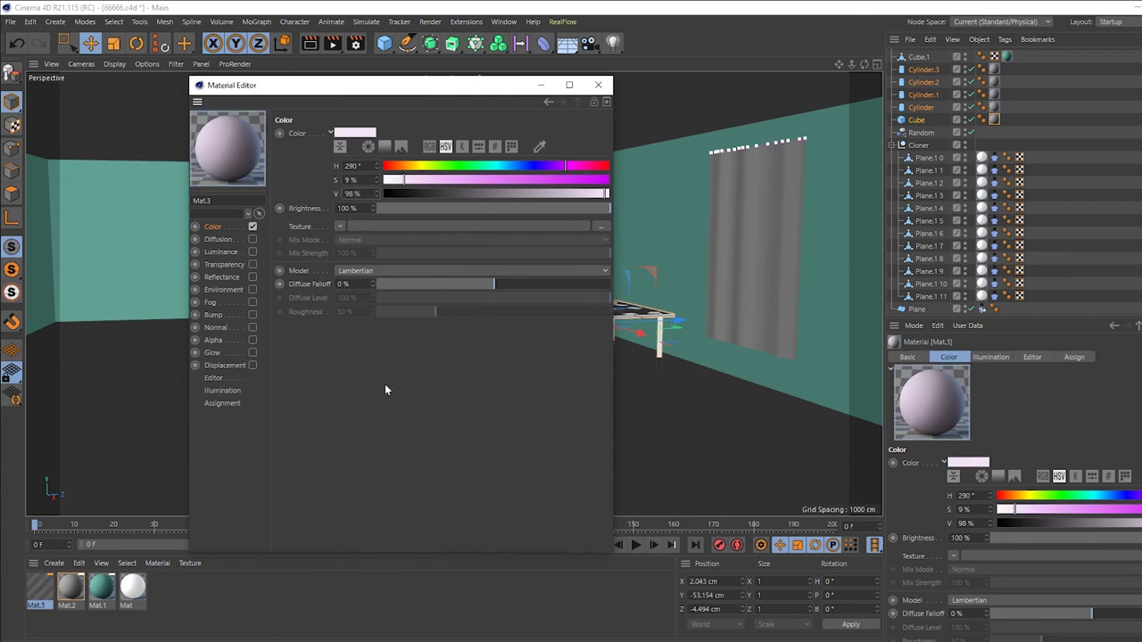
Apply Mat.3 to the right and left curtains.
{"action": "left_click", "coordinate": [598, 85]}
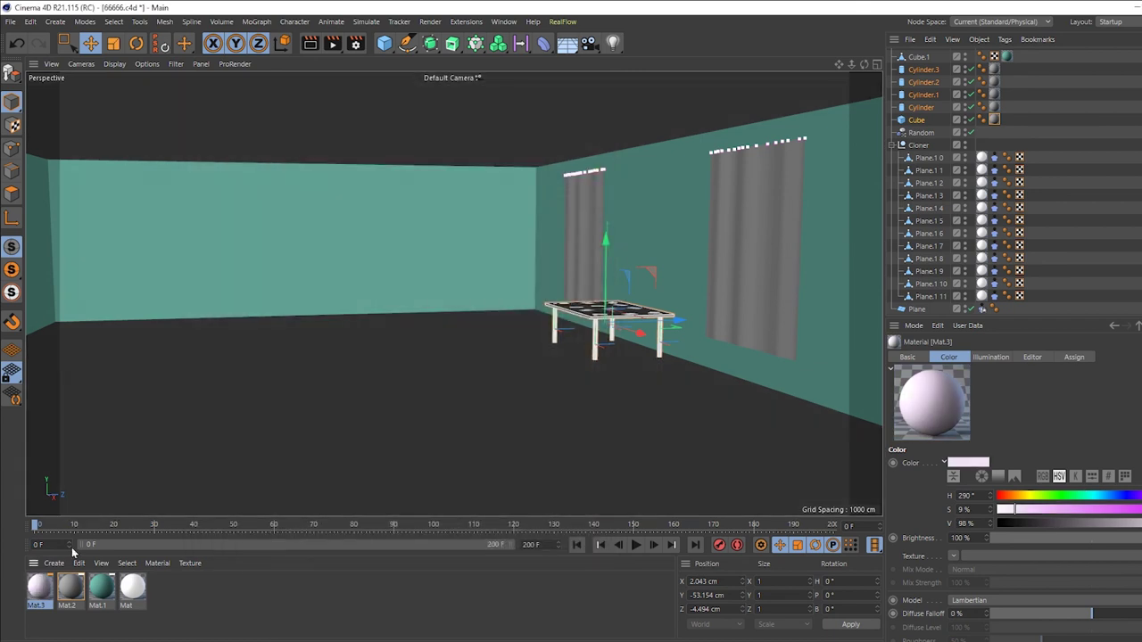
{"action": "left_click_drag", "start_coordinate": [49, 589], "coordinate": [712, 291]}
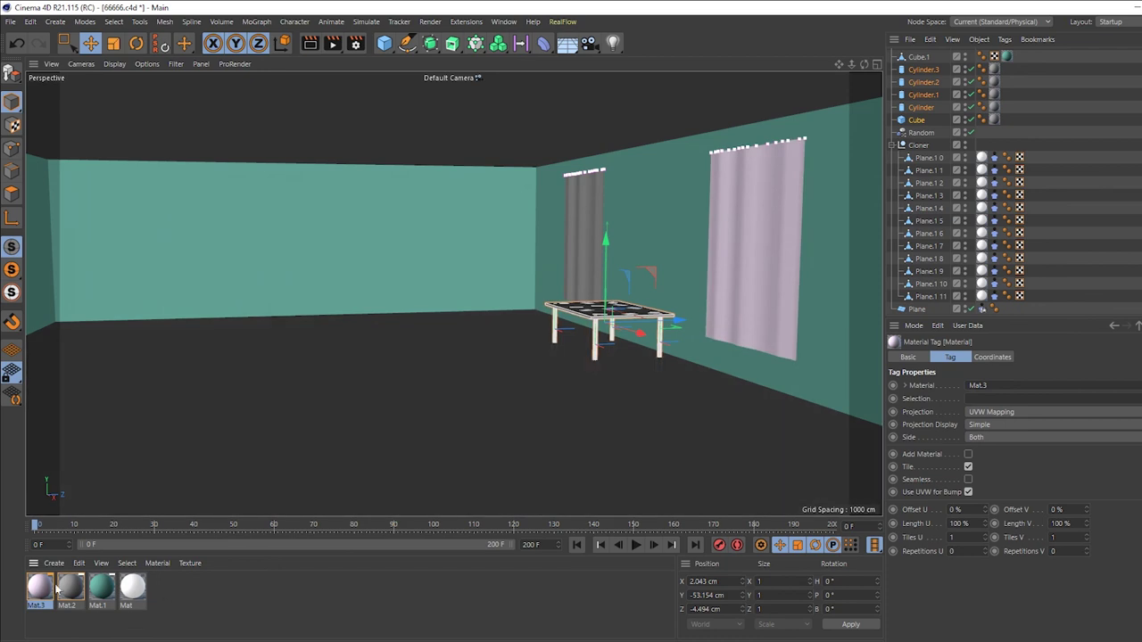
{"action": "left_click_drag", "start_coordinate": [129, 535], "coordinate": [570, 259]}
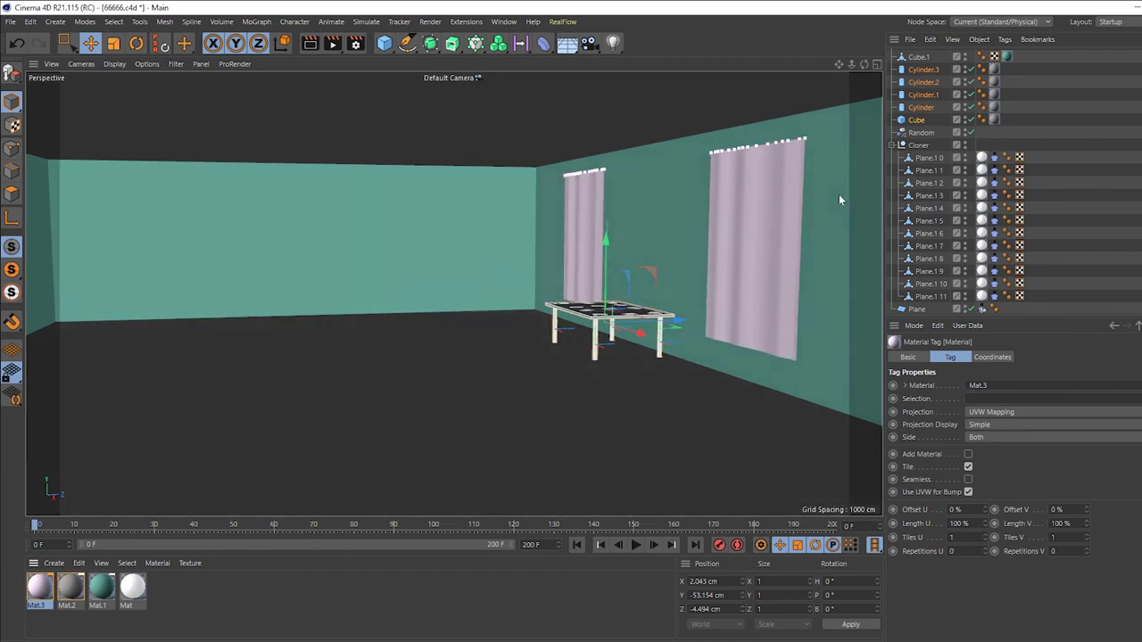
Select both curtain Lofts and hide them from the viewport.
{"action": "left_click", "coordinate": [762, 198]}
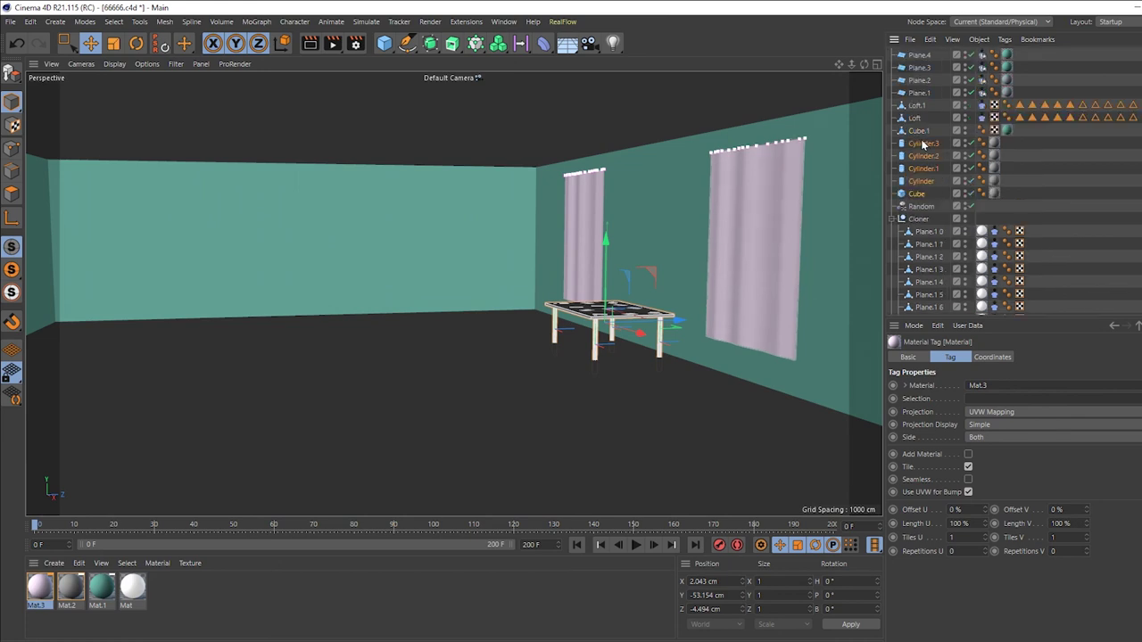
{"action": "left_click", "coordinate": [570, 225], "text": "shift"}
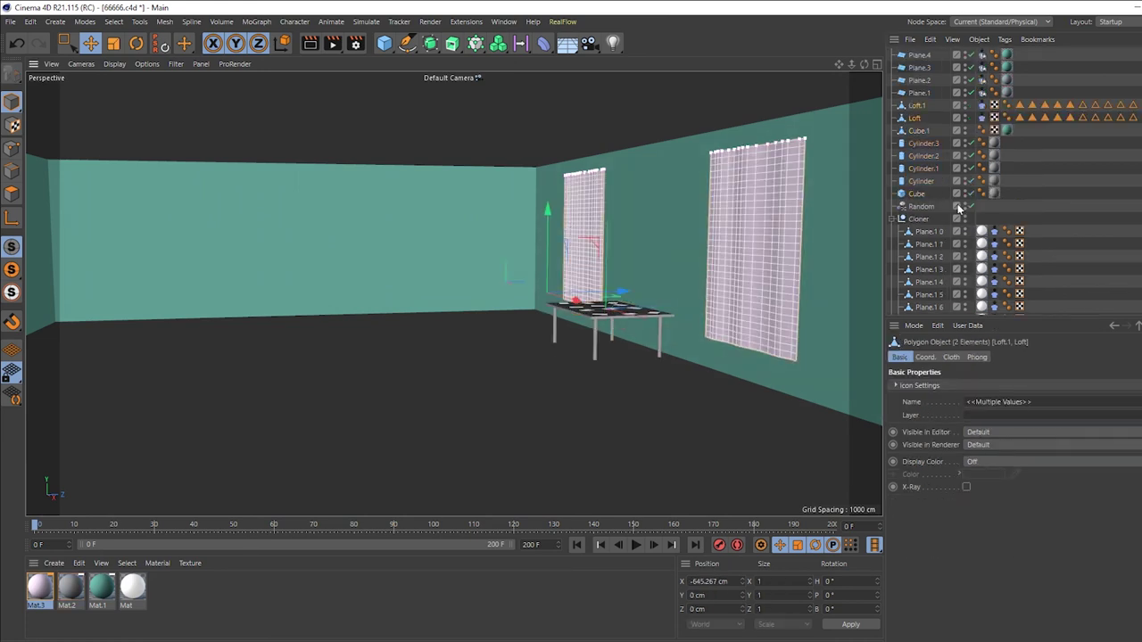
{"action": "left_click", "coordinate": [964, 105]}
{"action": "left_click", "coordinate": [964, 118]}
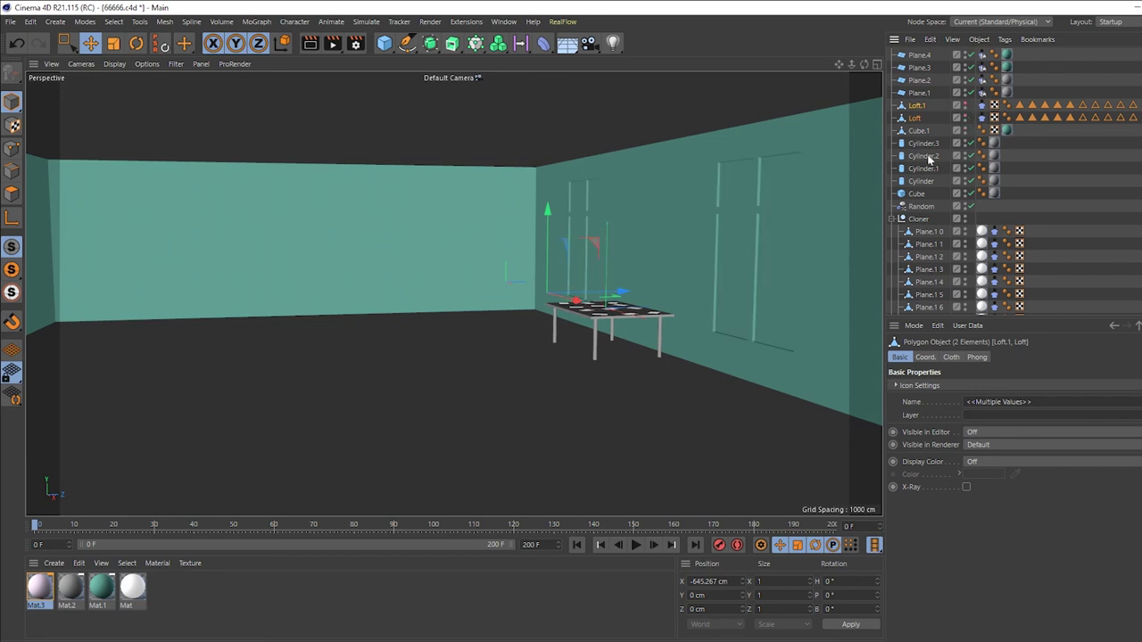
In Polygon mode, select the window panel polygons on the right wall Cube.1.
{"action": "left_click", "coordinate": [767, 193]}
{"action": "left_click", "coordinate": [12, 193]}
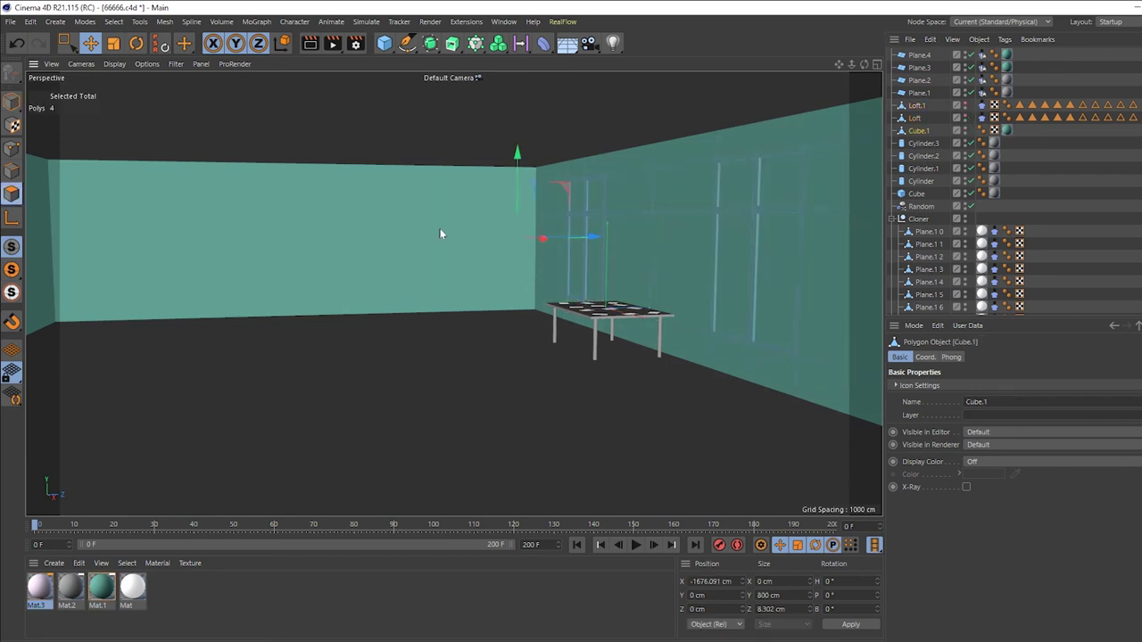
{"action": "left_click", "coordinate": [581, 198], "text": "shift"}
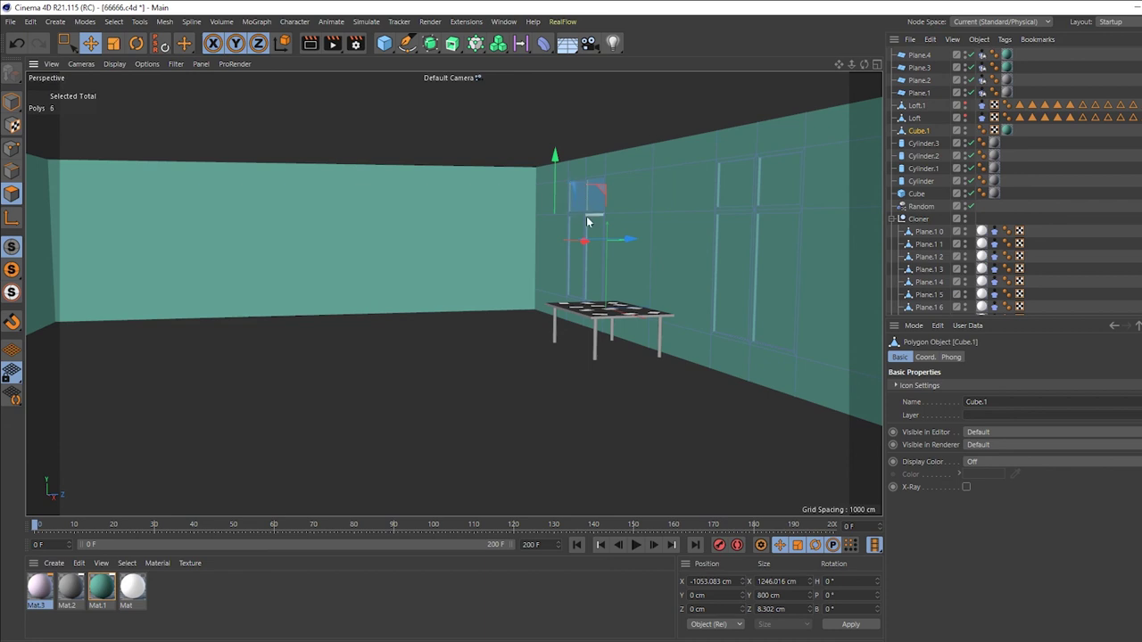
{"action": "left_click", "coordinate": [595, 261], "text": "shift"}
{"action": "left_click", "coordinate": [574, 266], "text": "shift"}
{"action": "left_click", "coordinate": [729, 271], "text": "shift"}
{"action": "left_click", "coordinate": [769, 259], "text": "shift"}
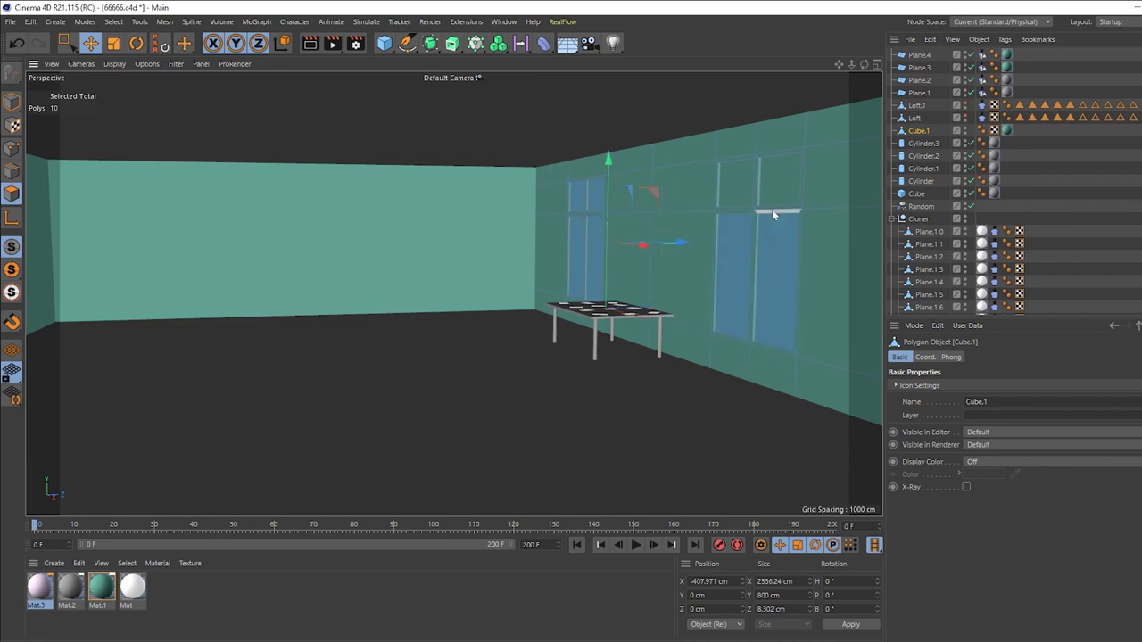
{"action": "left_click", "coordinate": [773, 192], "text": "shift"}
{"action": "left_click", "coordinate": [752, 187], "text": "shift"}
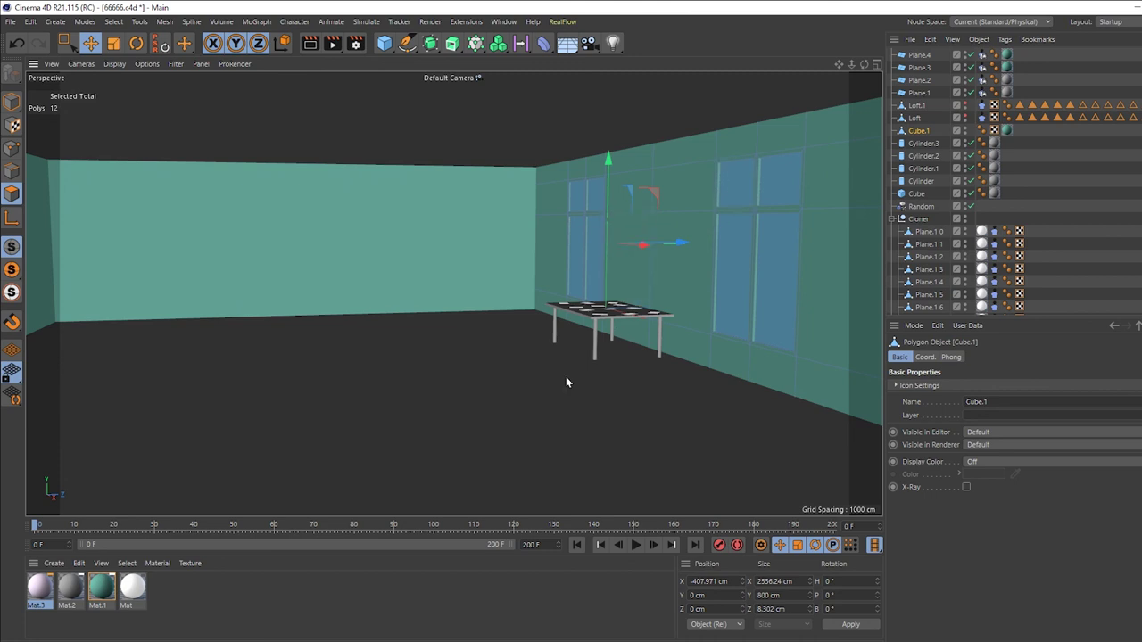
Create Mat.4 with Transparency enabled and apply it to the selected window panels.
{"action": "double_click", "coordinate": [201, 597]}
{"action": "double_click", "coordinate": [39, 586]}
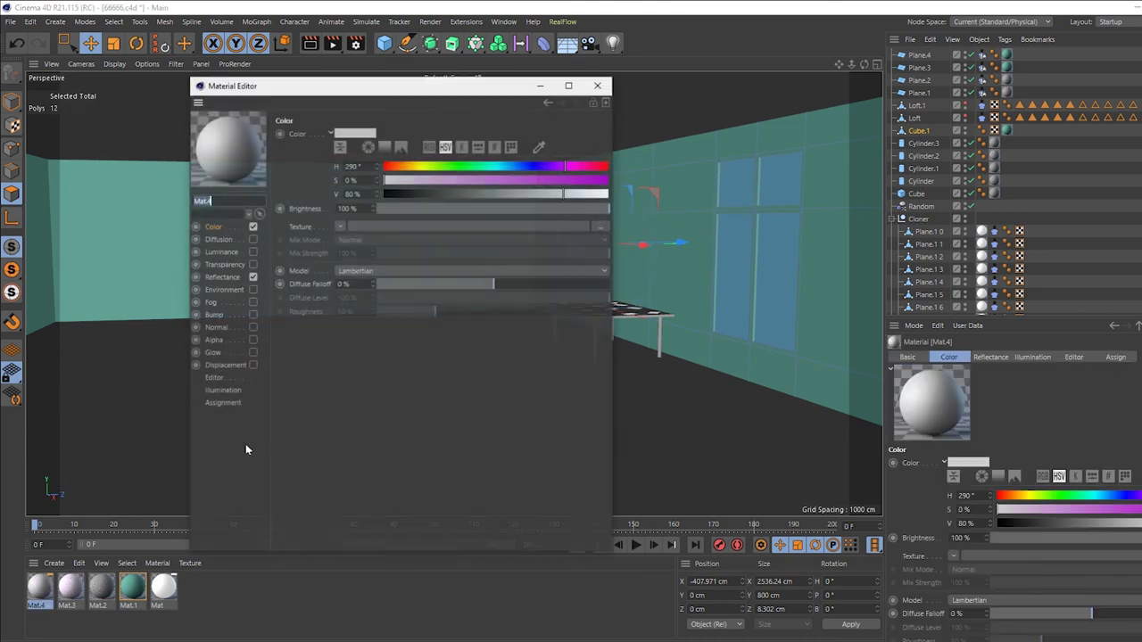
{"action": "left_click", "coordinate": [253, 264]}
{"action": "left_click", "coordinate": [597, 85]}
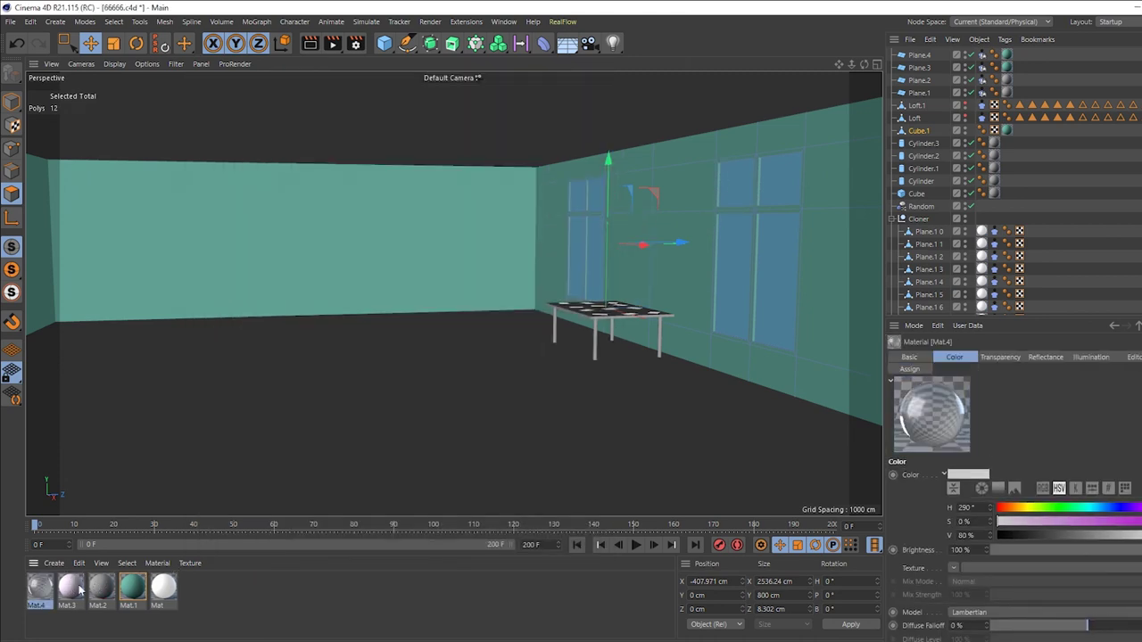
{"action": "left_click_drag", "start_coordinate": [749, 283], "coordinate": [754, 286]}
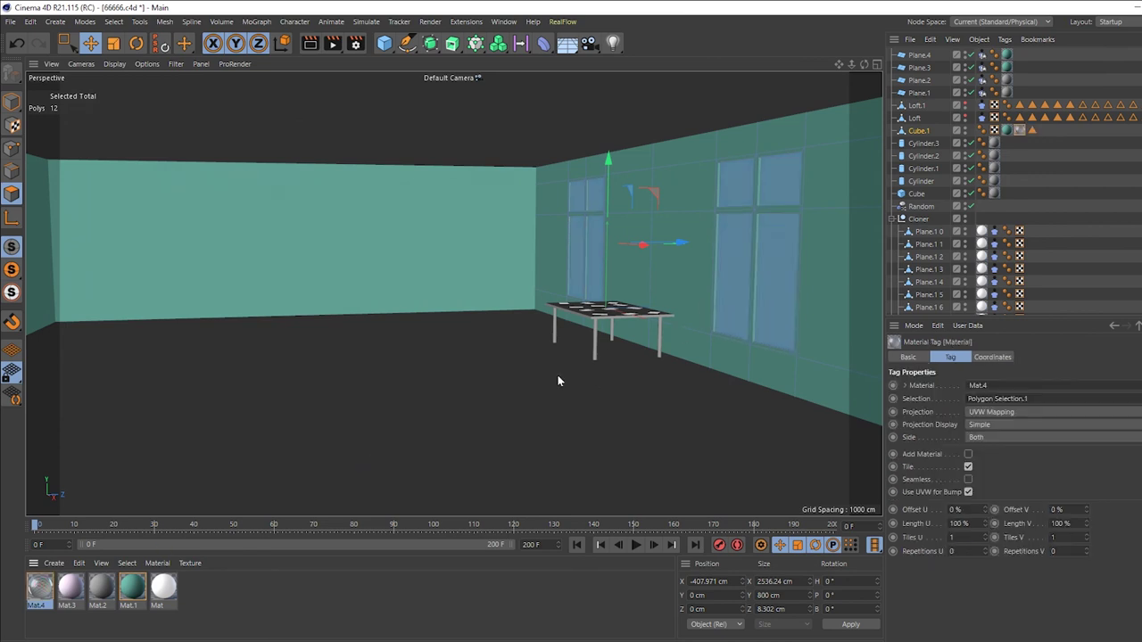
Unhide both curtains, return to Model mode and select the left wall.
{"action": "left_click", "coordinate": [964, 105]}
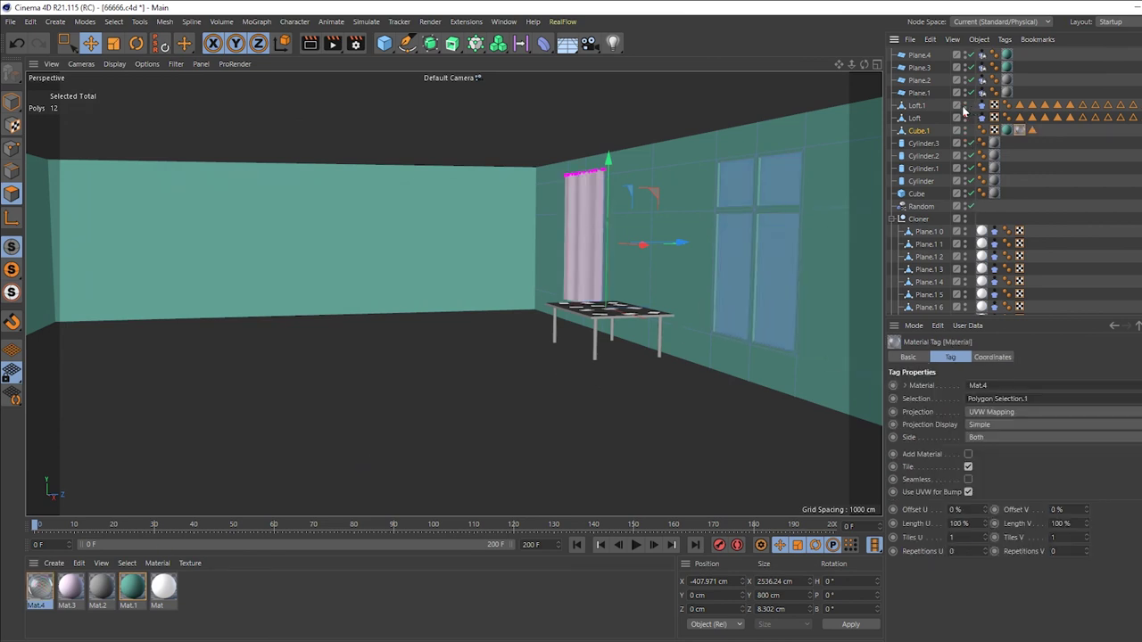
{"action": "left_click", "coordinate": [965, 117]}
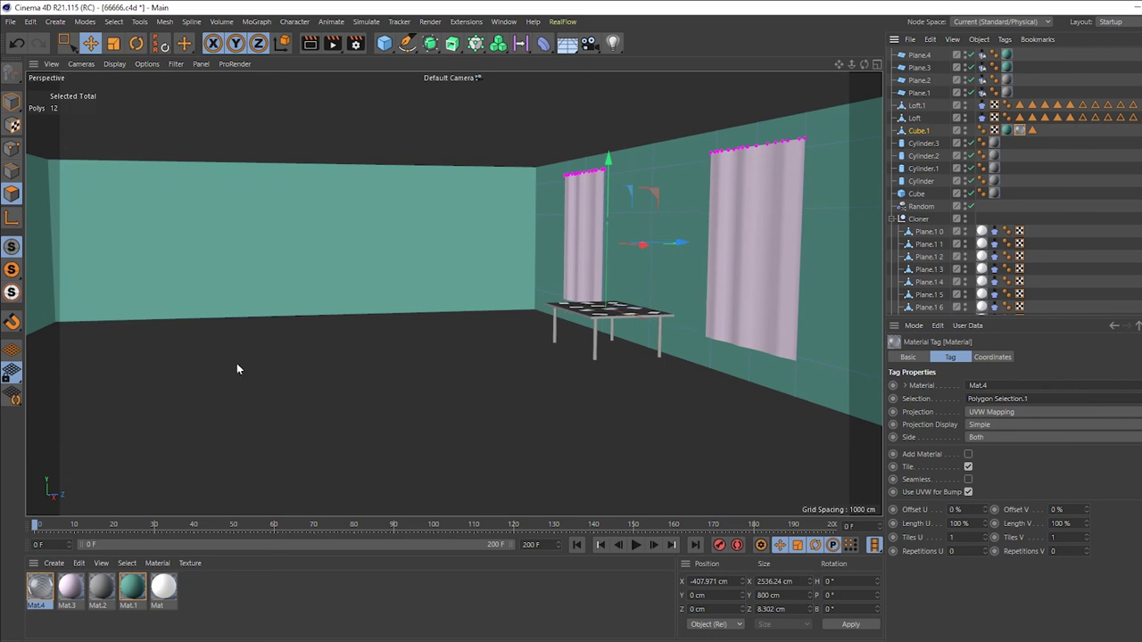
{"action": "left_click", "coordinate": [12, 101]}
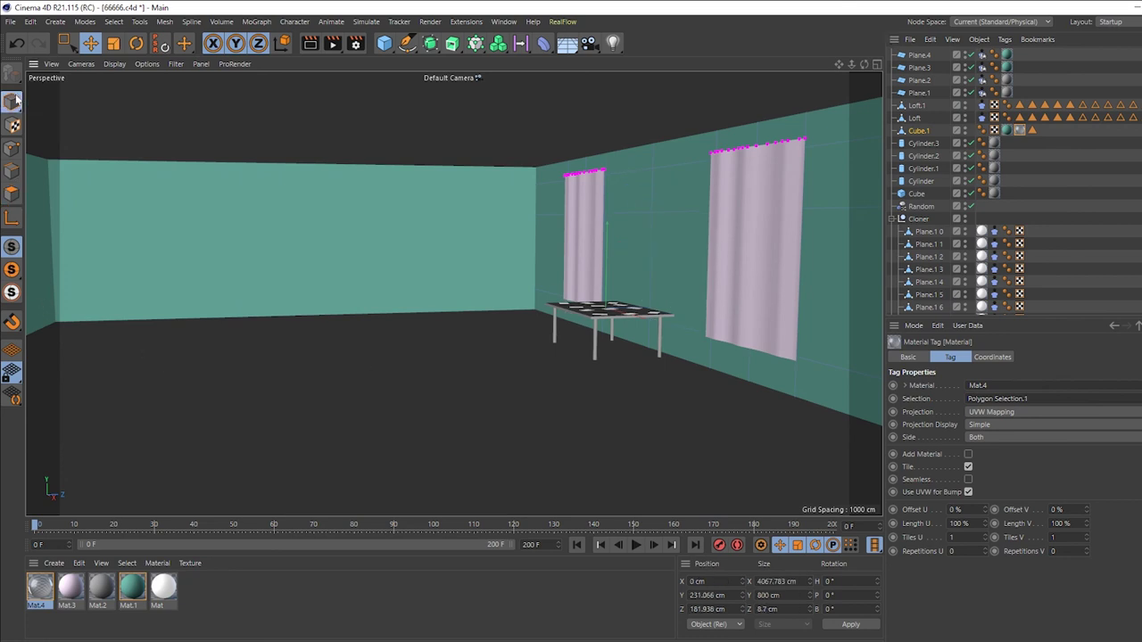
{"action": "left_click", "coordinate": [40, 292]}
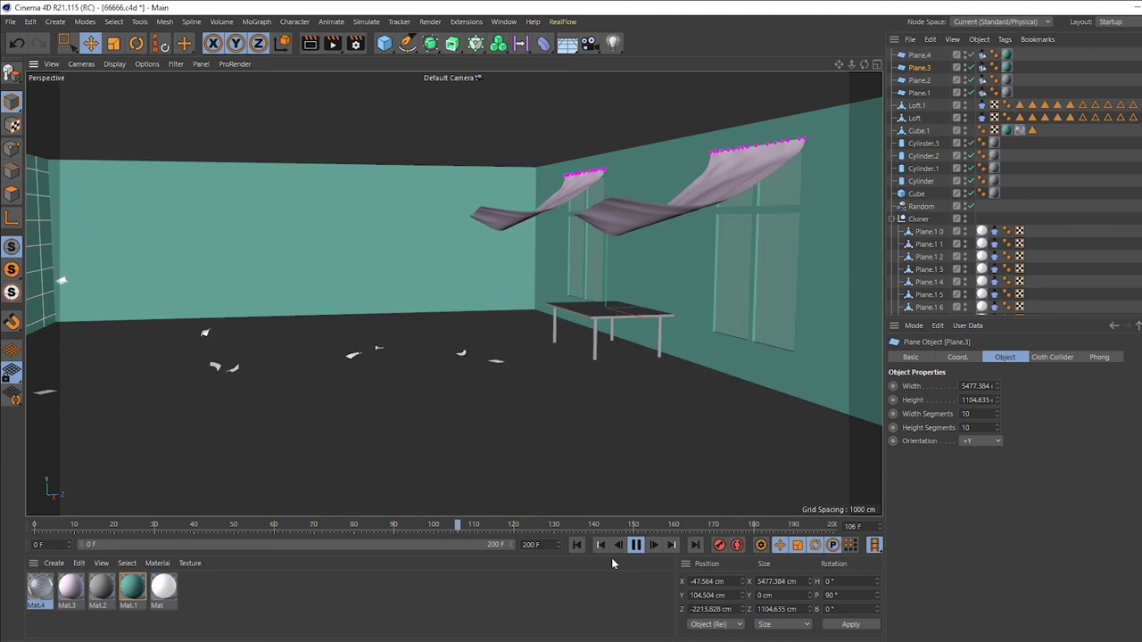
{"action": "left_click", "coordinate": [639, 546]}
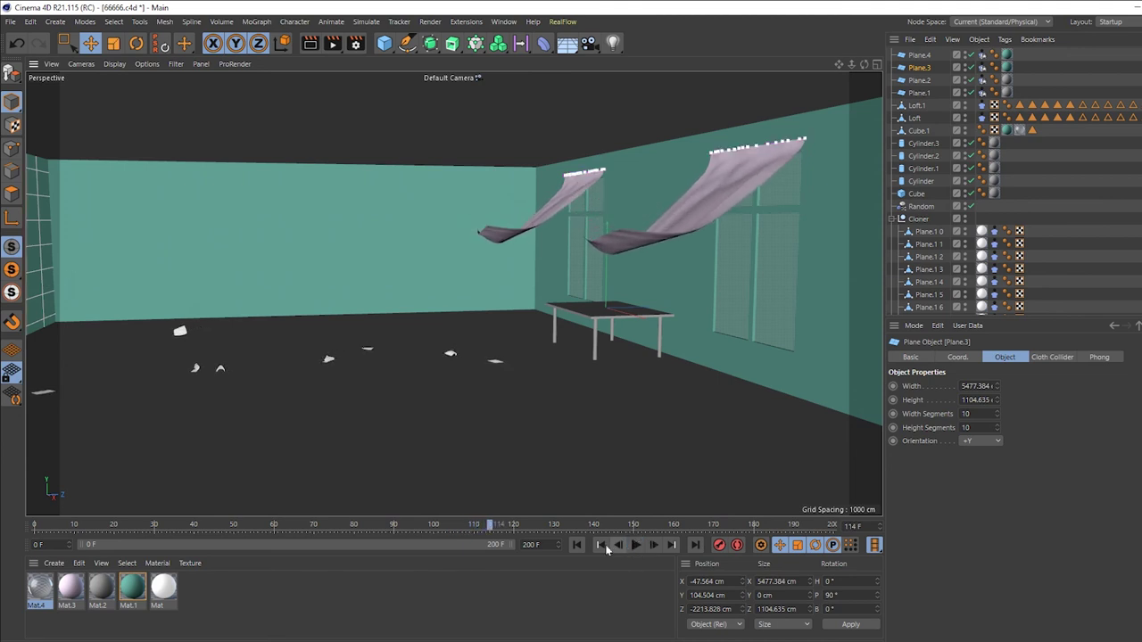
{"action": "left_click", "coordinate": [577, 545]}
{"action": "scroll", "coordinate": [935, 212], "scroll_direction": "down", "scroll_amount": 2}
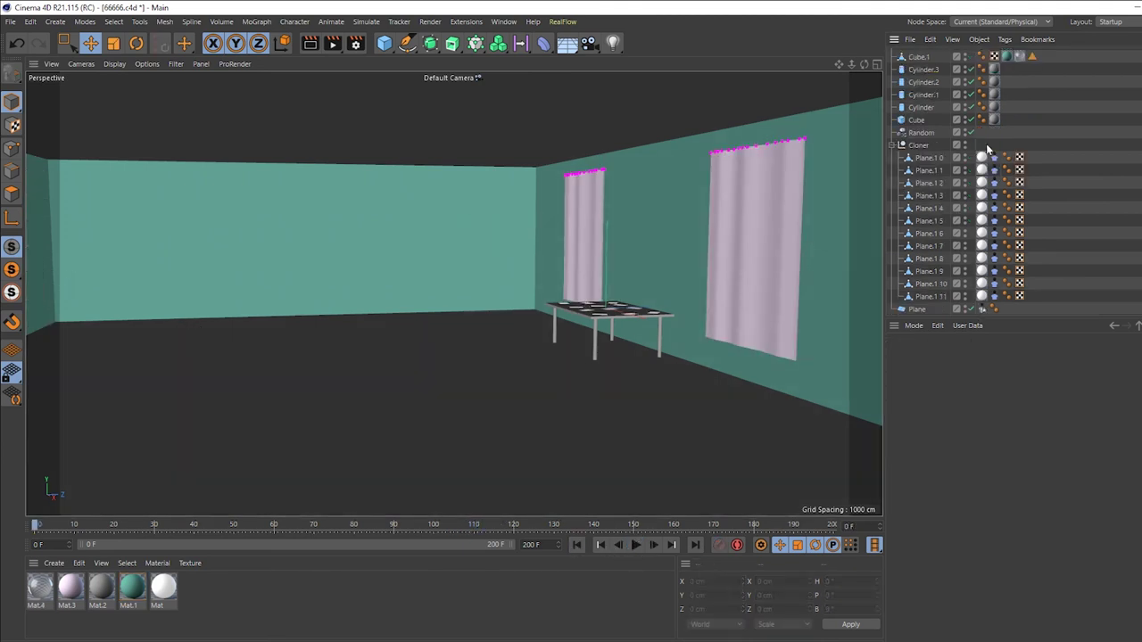
Select all paper-plane Cloth tags, key Wind Strength 8.5 at frame 20, then rewind to frame 0.
{"action": "mouse_move", "coordinate": [990, 144]}
{"action": "left_mouse_down"}
{"action": "mouse_move", "coordinate": [1006, 252]}
{"action": "mouse_move", "coordinate": [1000, 305]}
{"action": "left_mouse_up"}
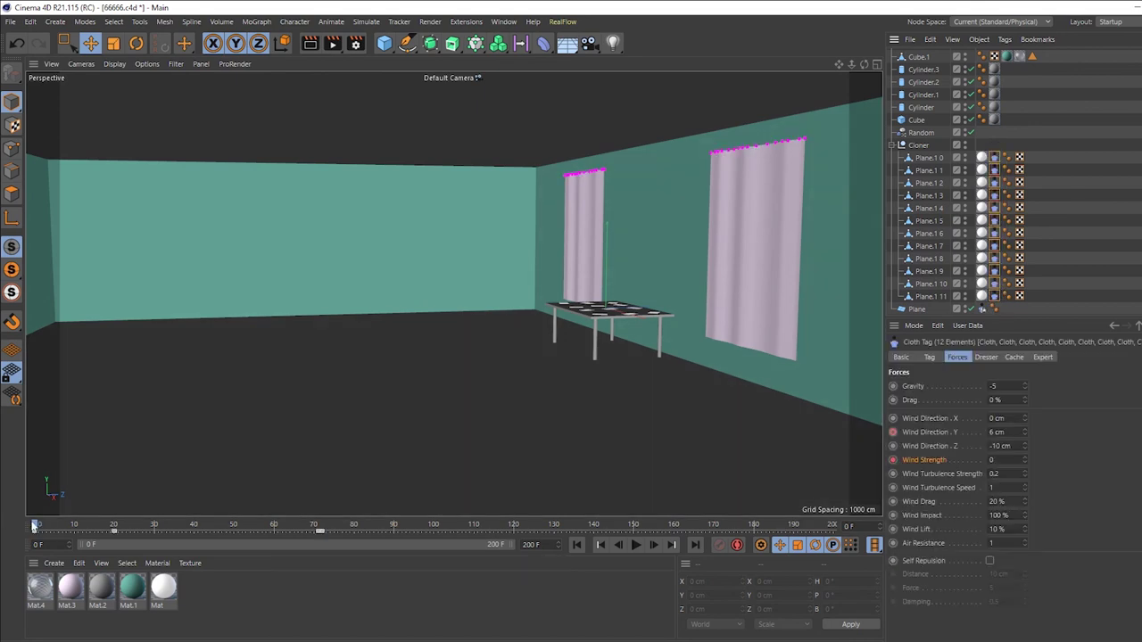
{"action": "left_click_drag", "start_coordinate": [99, 522], "coordinate": [115, 523]}
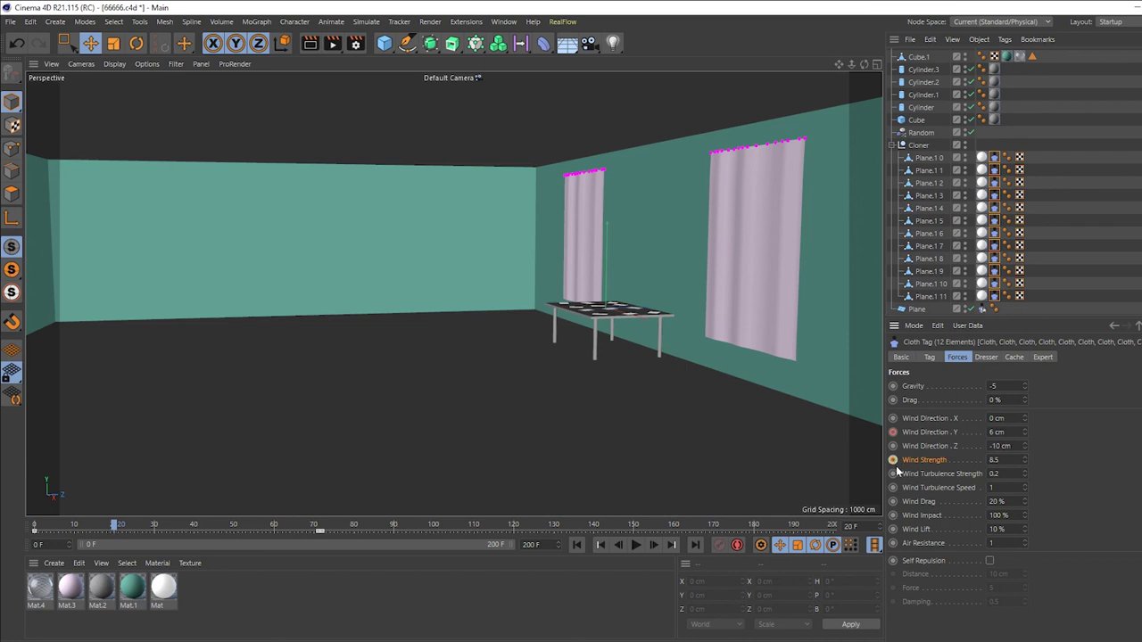
{"action": "left_click", "coordinate": [582, 543]}
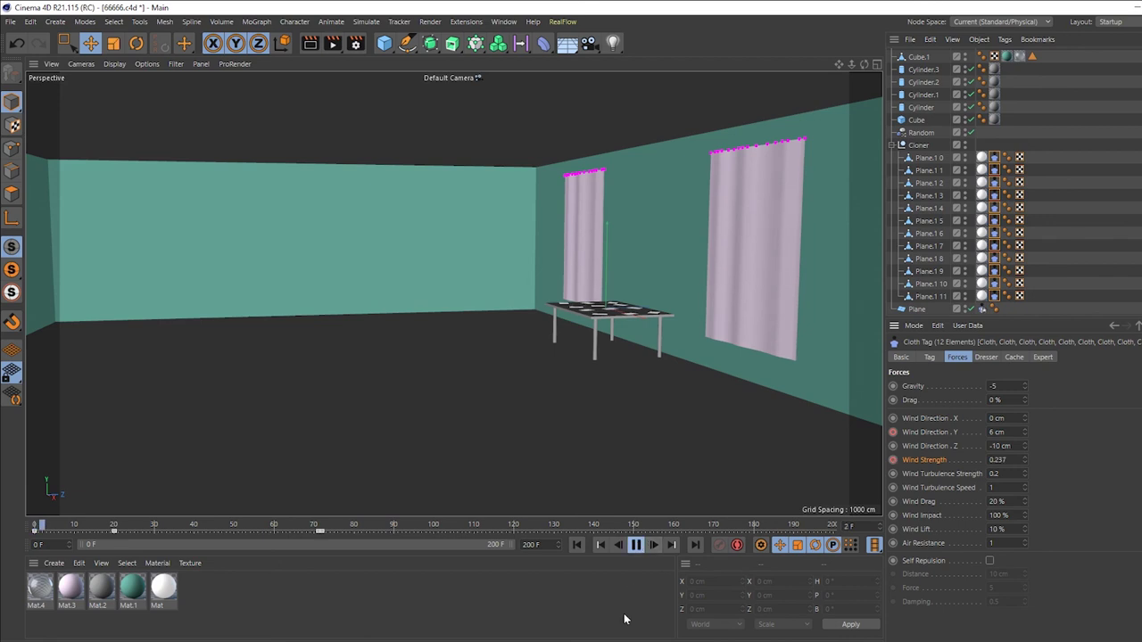